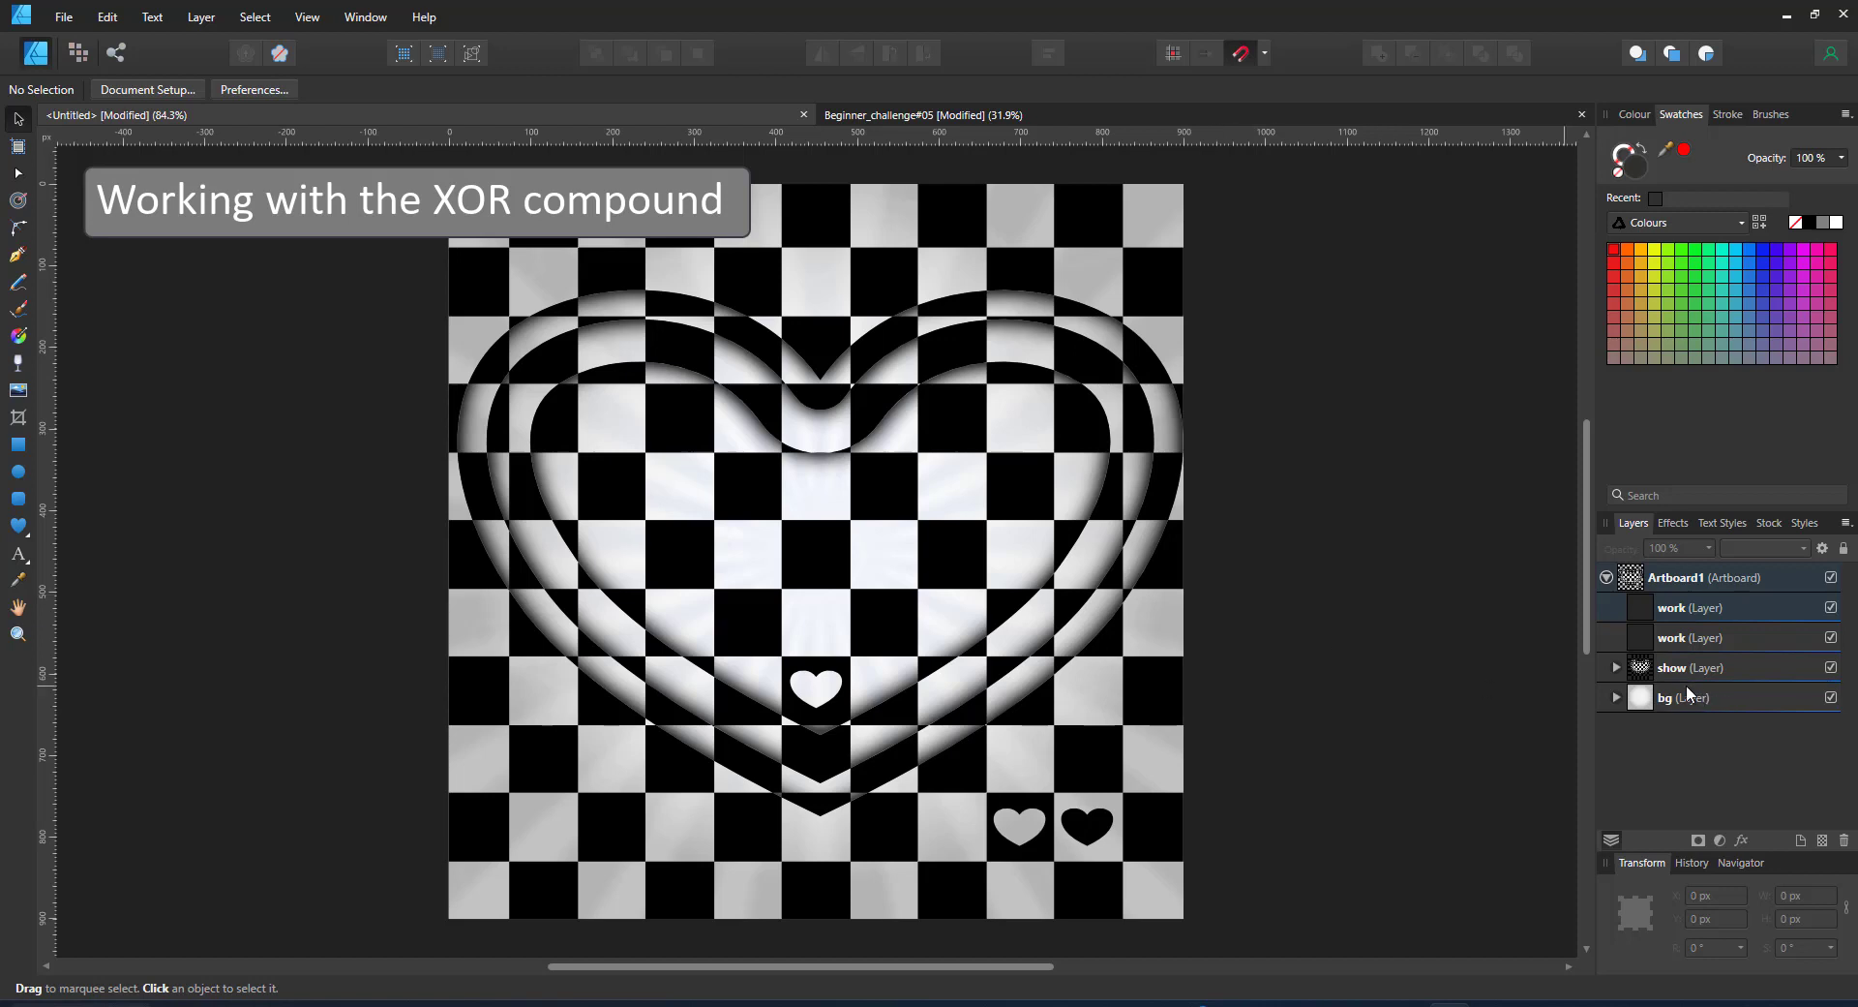
Group the three separate hearts with effects in the show layer and hide the group
{"action": "left_click", "coordinate": [1615, 668]}
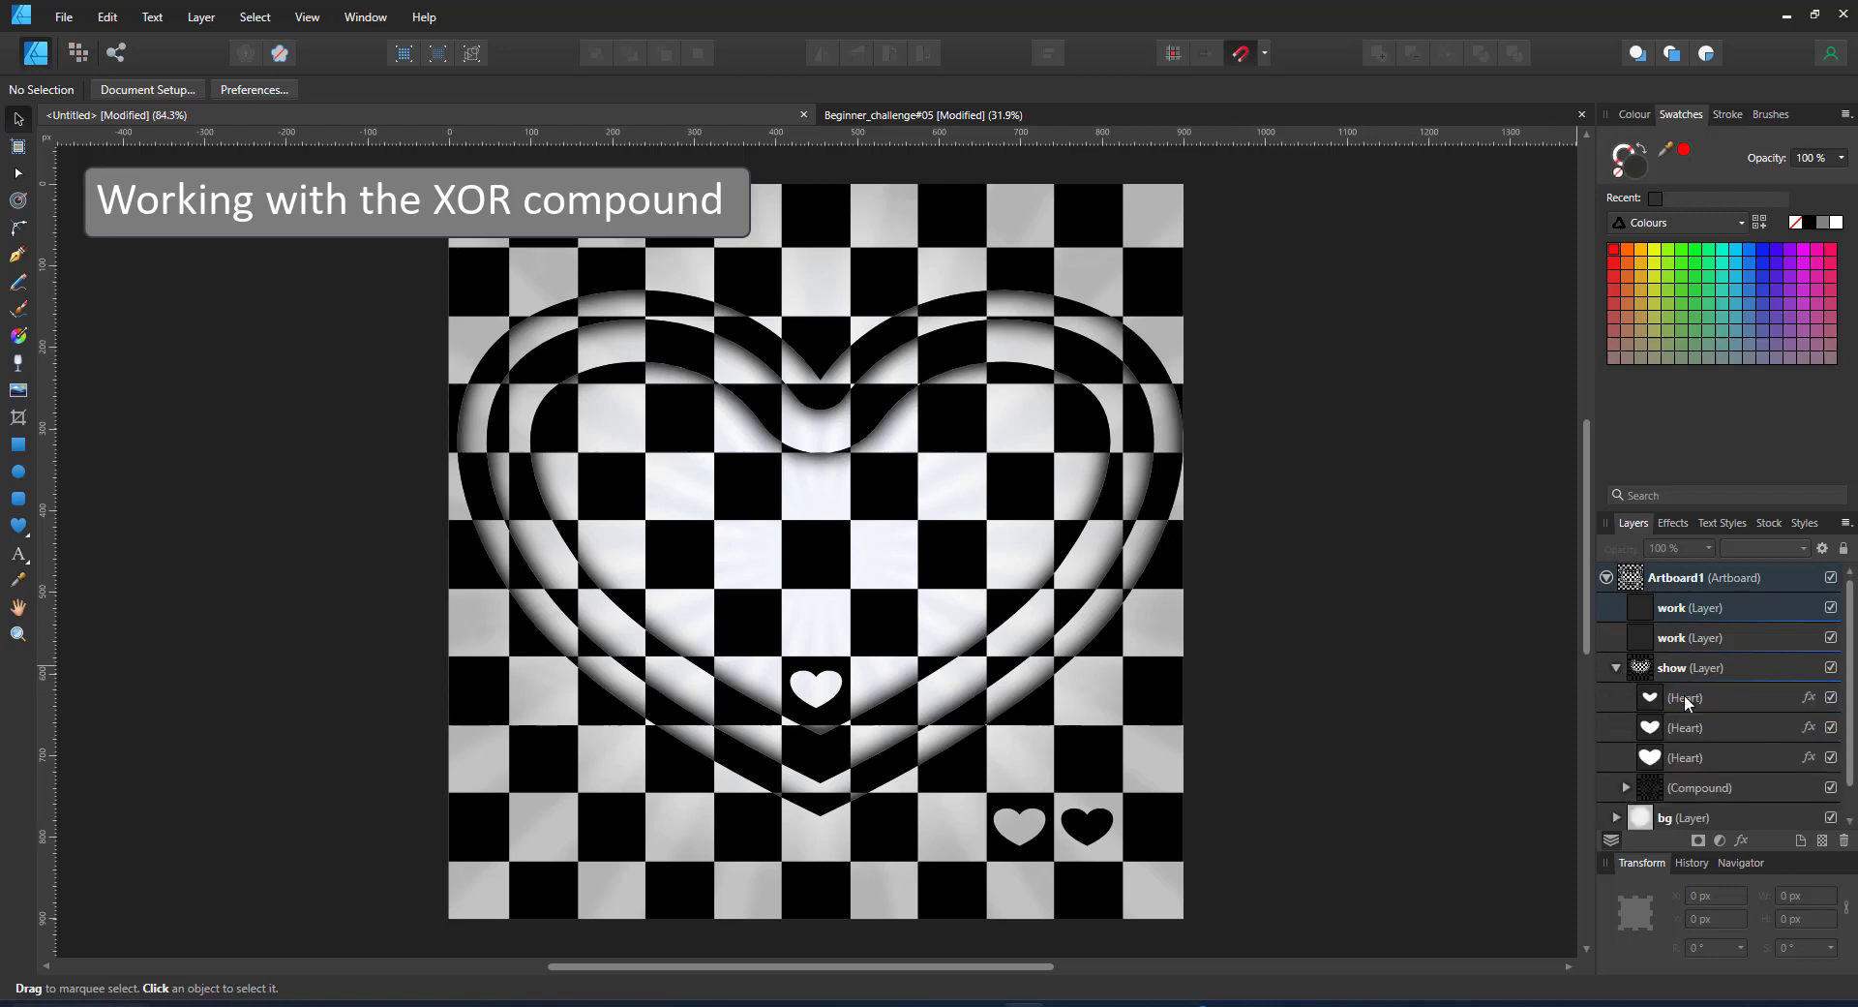
{"action": "left_click", "coordinate": [1740, 711]}
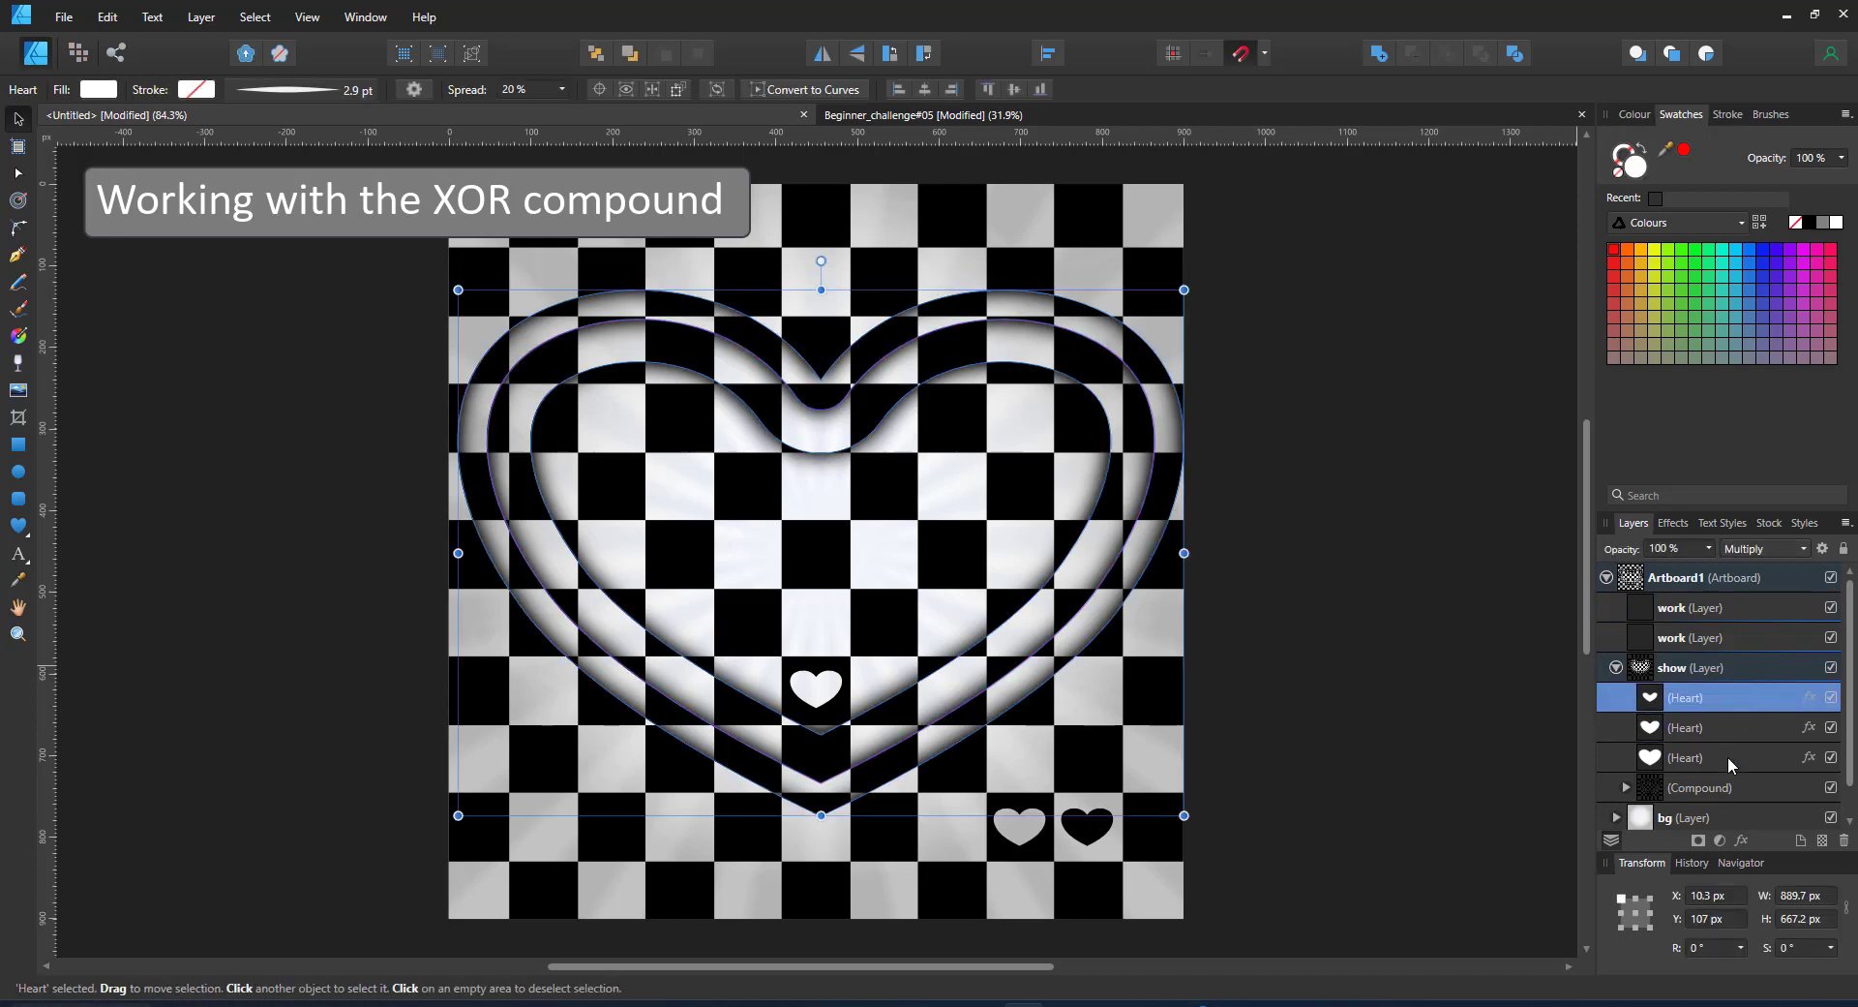
{"action": "left_click", "coordinate": [1727, 757], "text": "shift"}
{"action": "key", "text": "ctrl+g"}
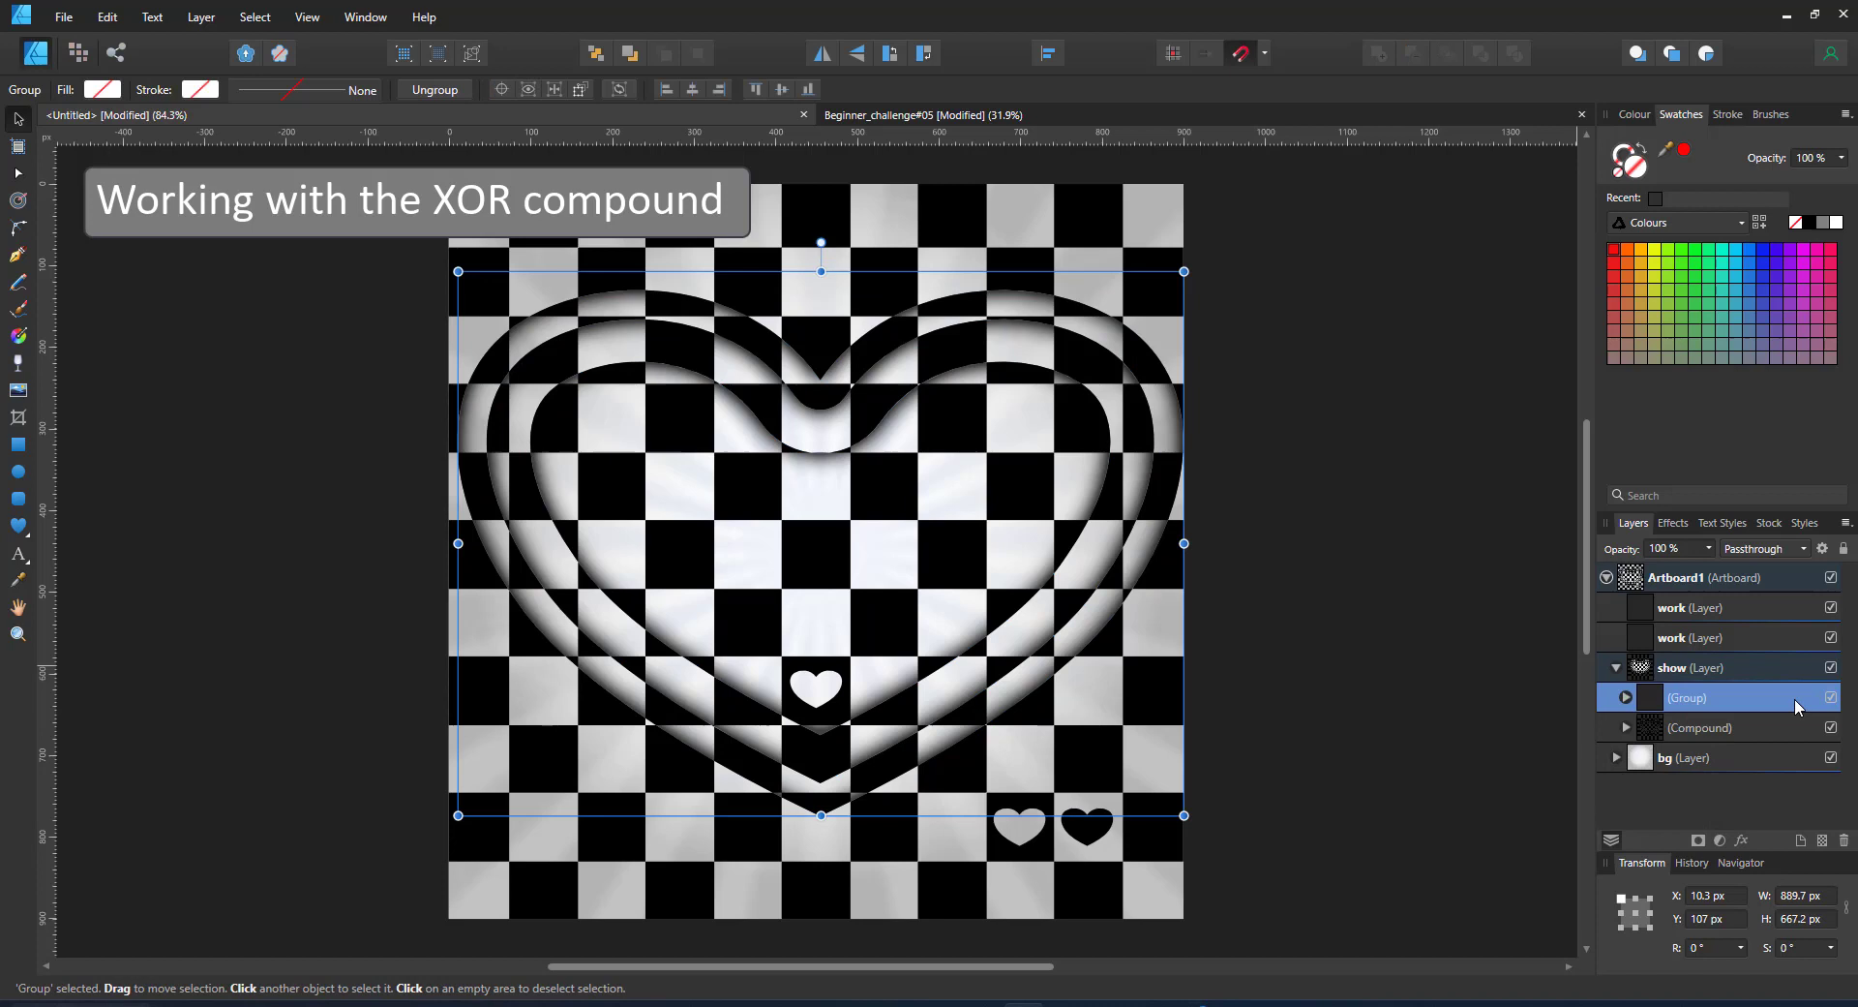
{"action": "left_click", "coordinate": [1831, 696]}
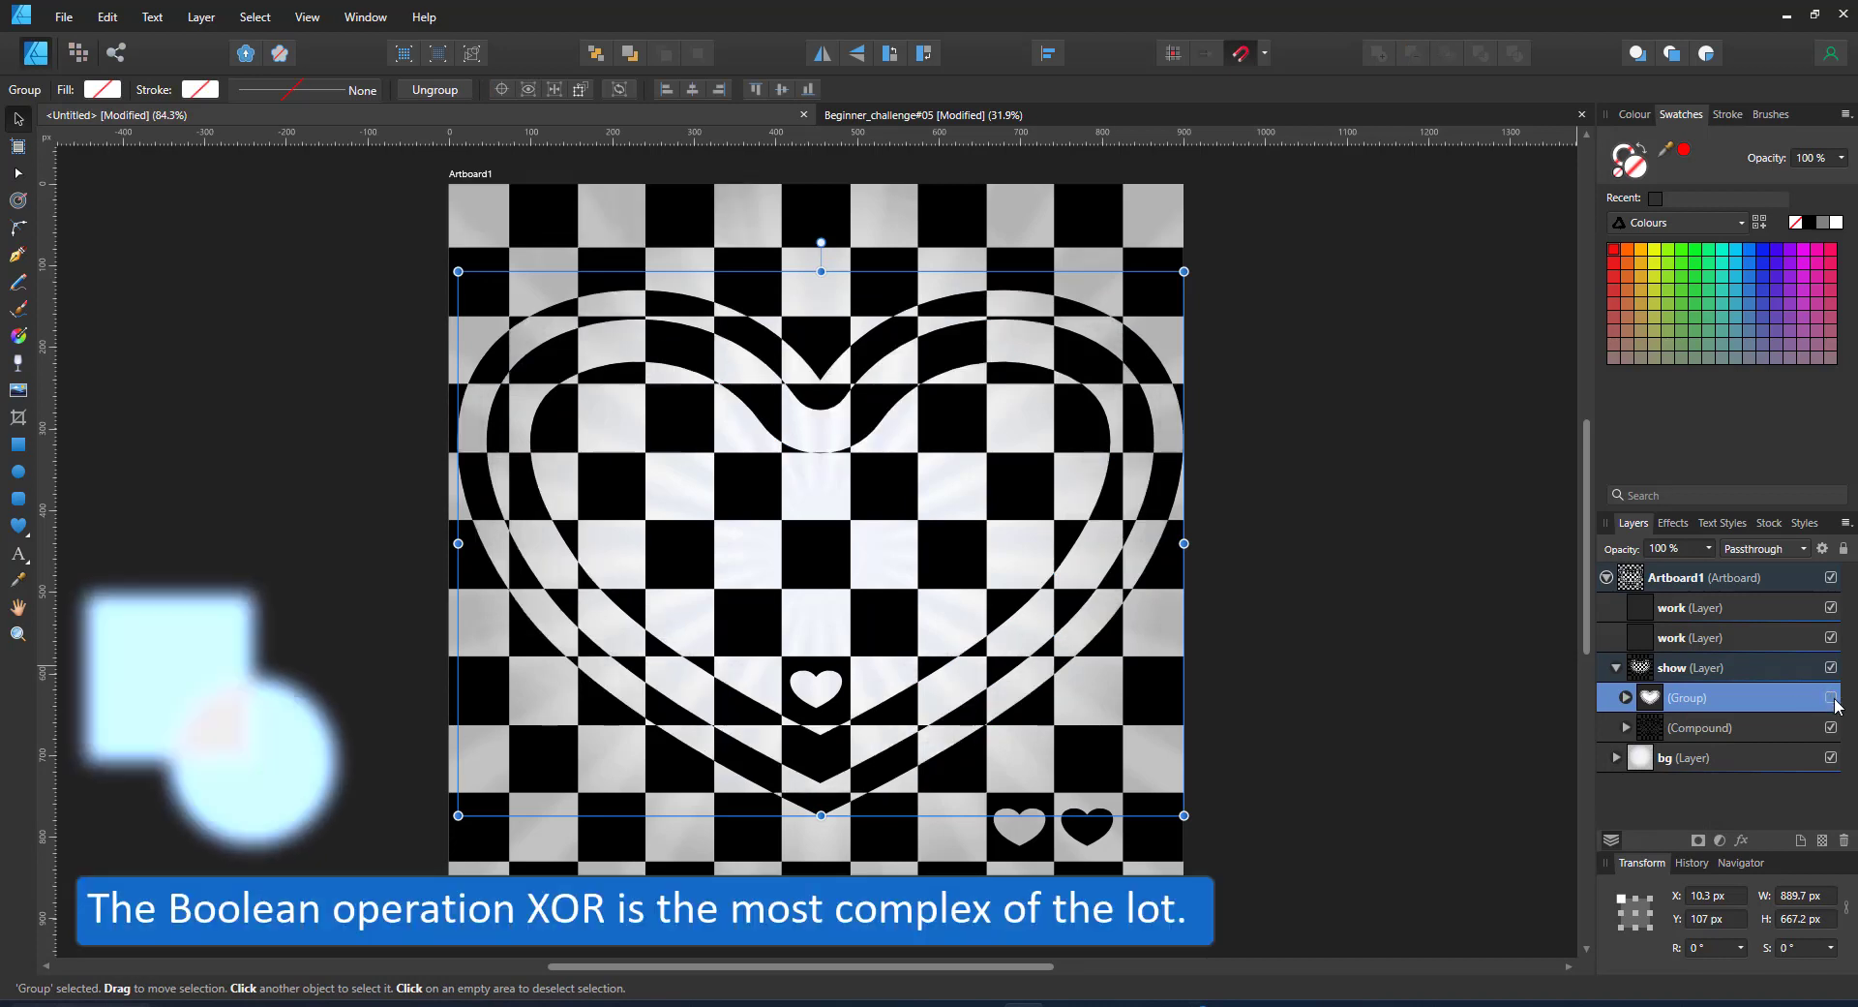
Examine the shapes inside the show layer's compound and their Boolean modes, then collapse the compound
{"action": "left_click", "coordinate": [1653, 739]}
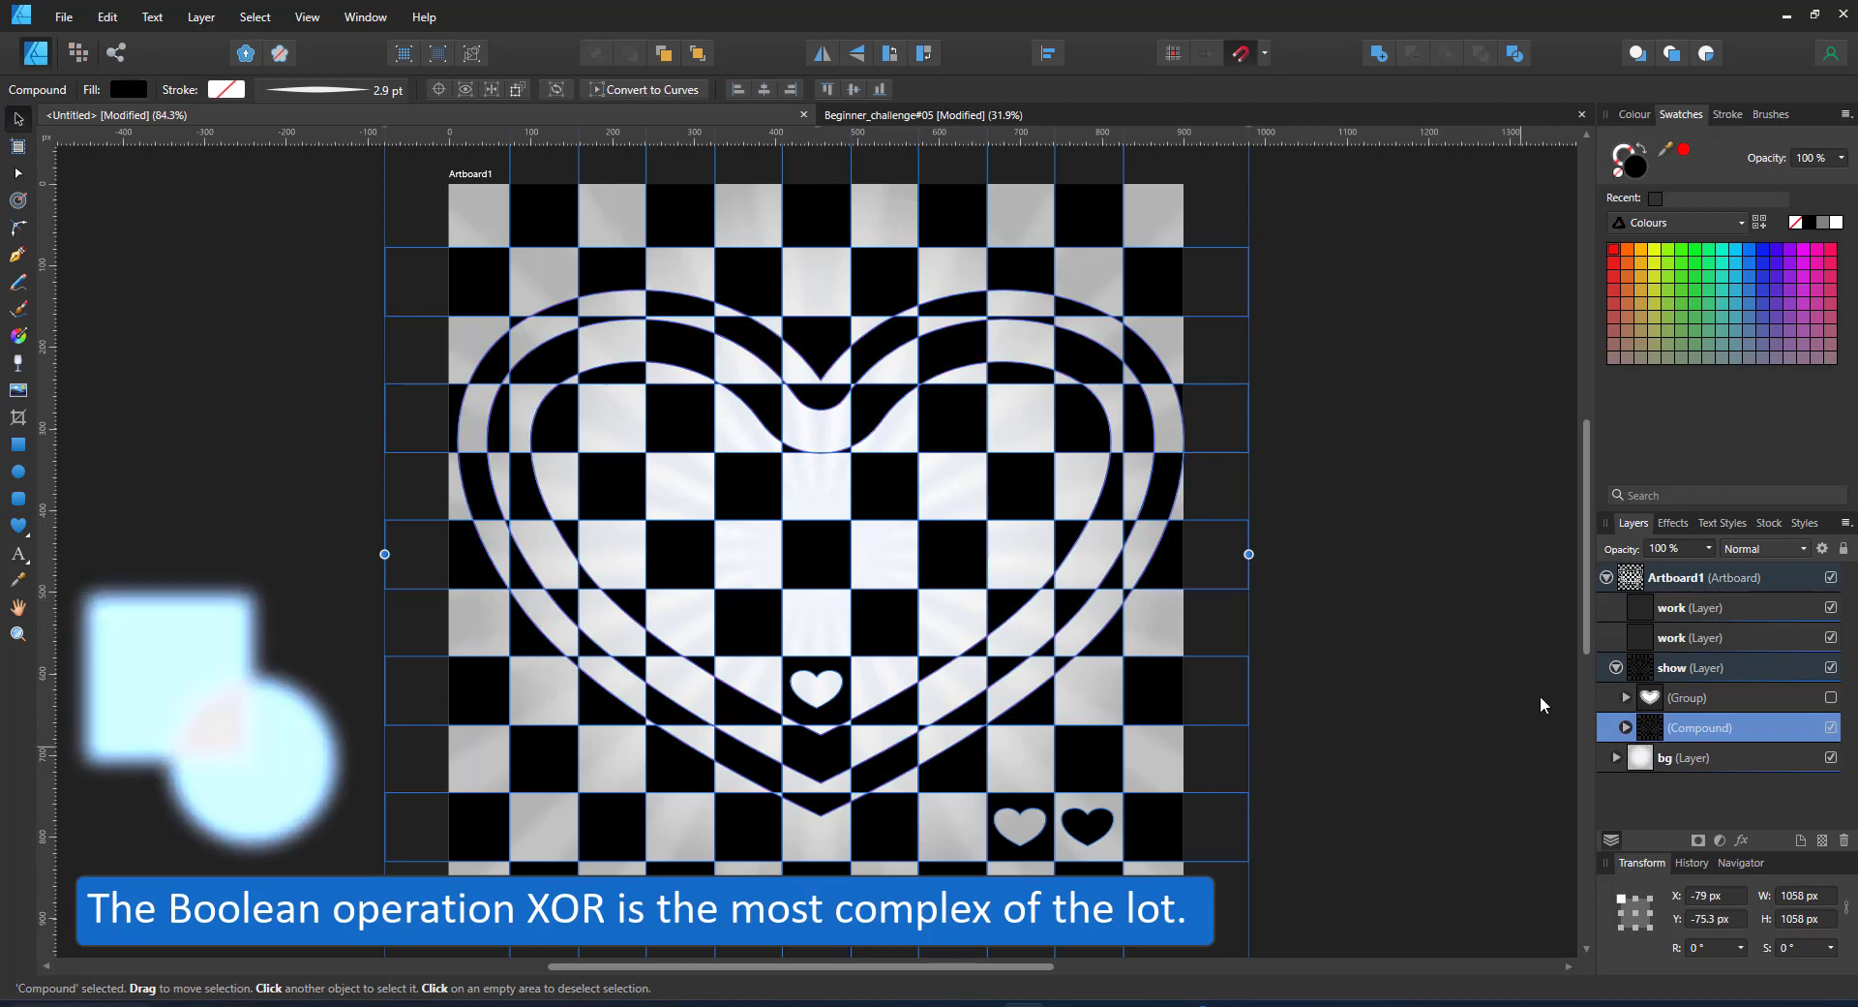
{"action": "left_click", "coordinate": [1626, 728]}
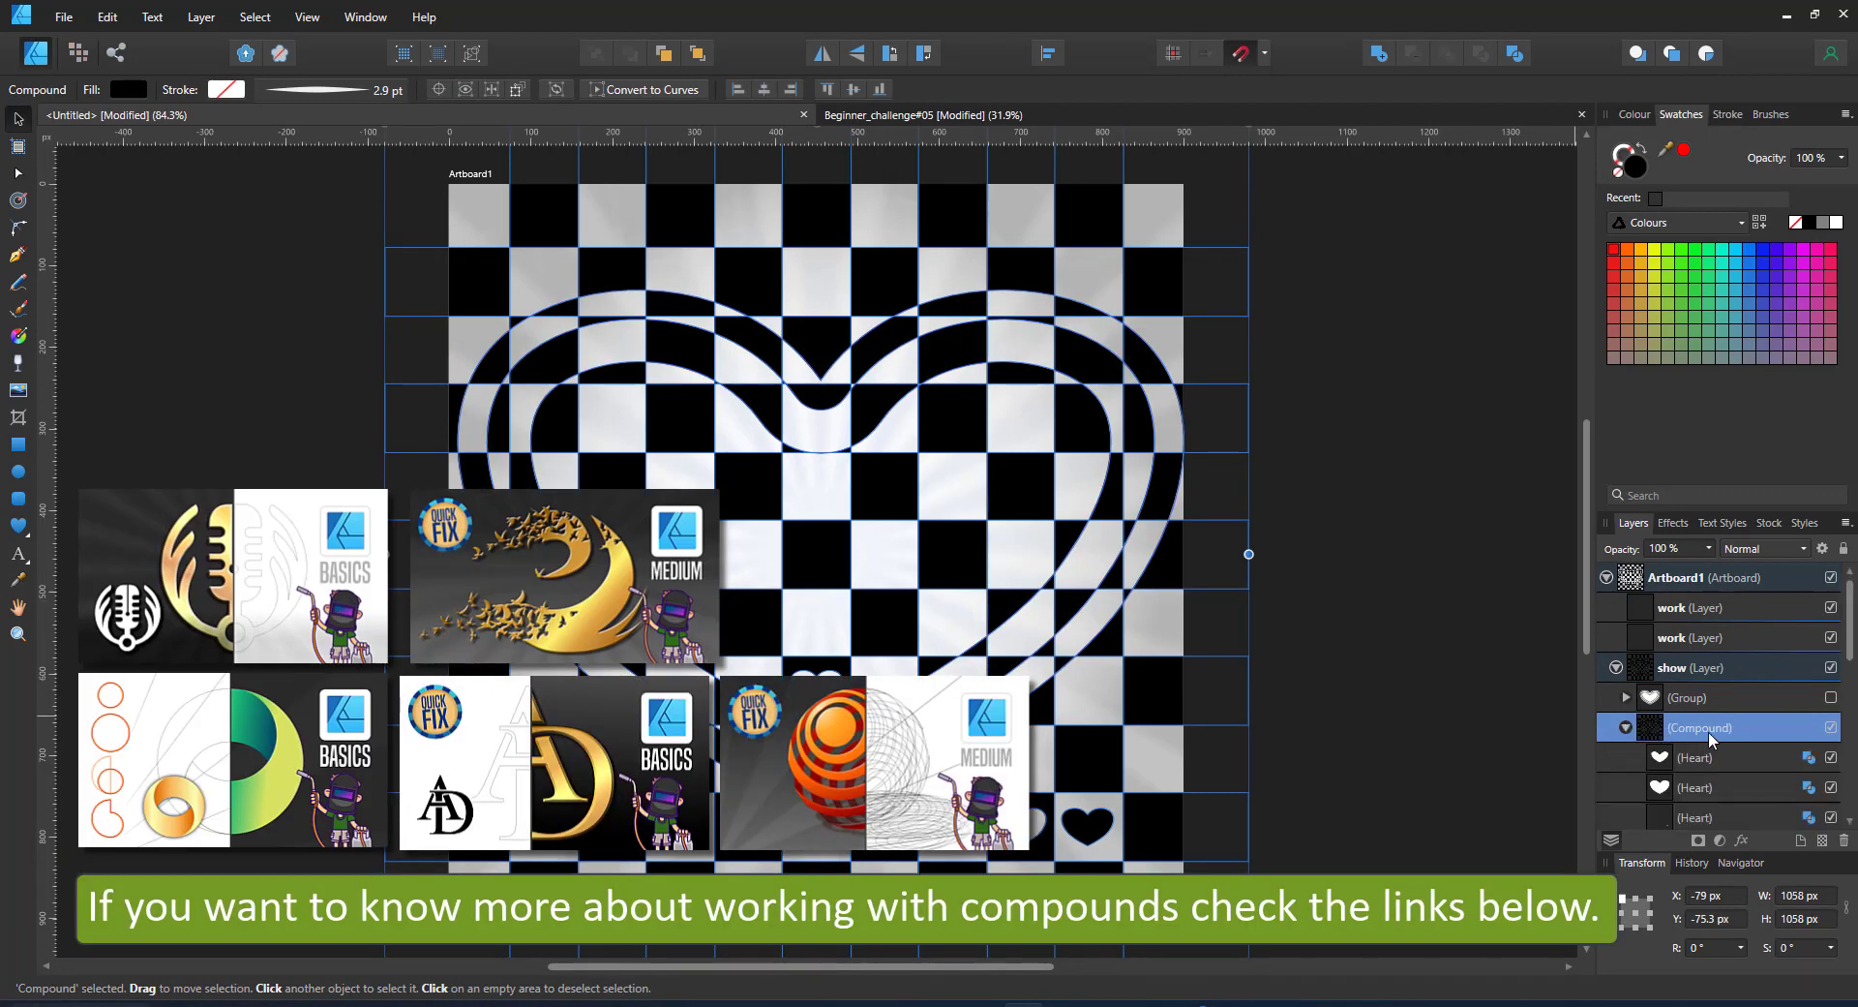
{"action": "scroll", "coordinate": [1699, 704], "scroll_direction": "down", "scroll_amount": 5}
{"action": "scroll", "coordinate": [1720, 690], "scroll_direction": "up", "scroll_amount": 3}
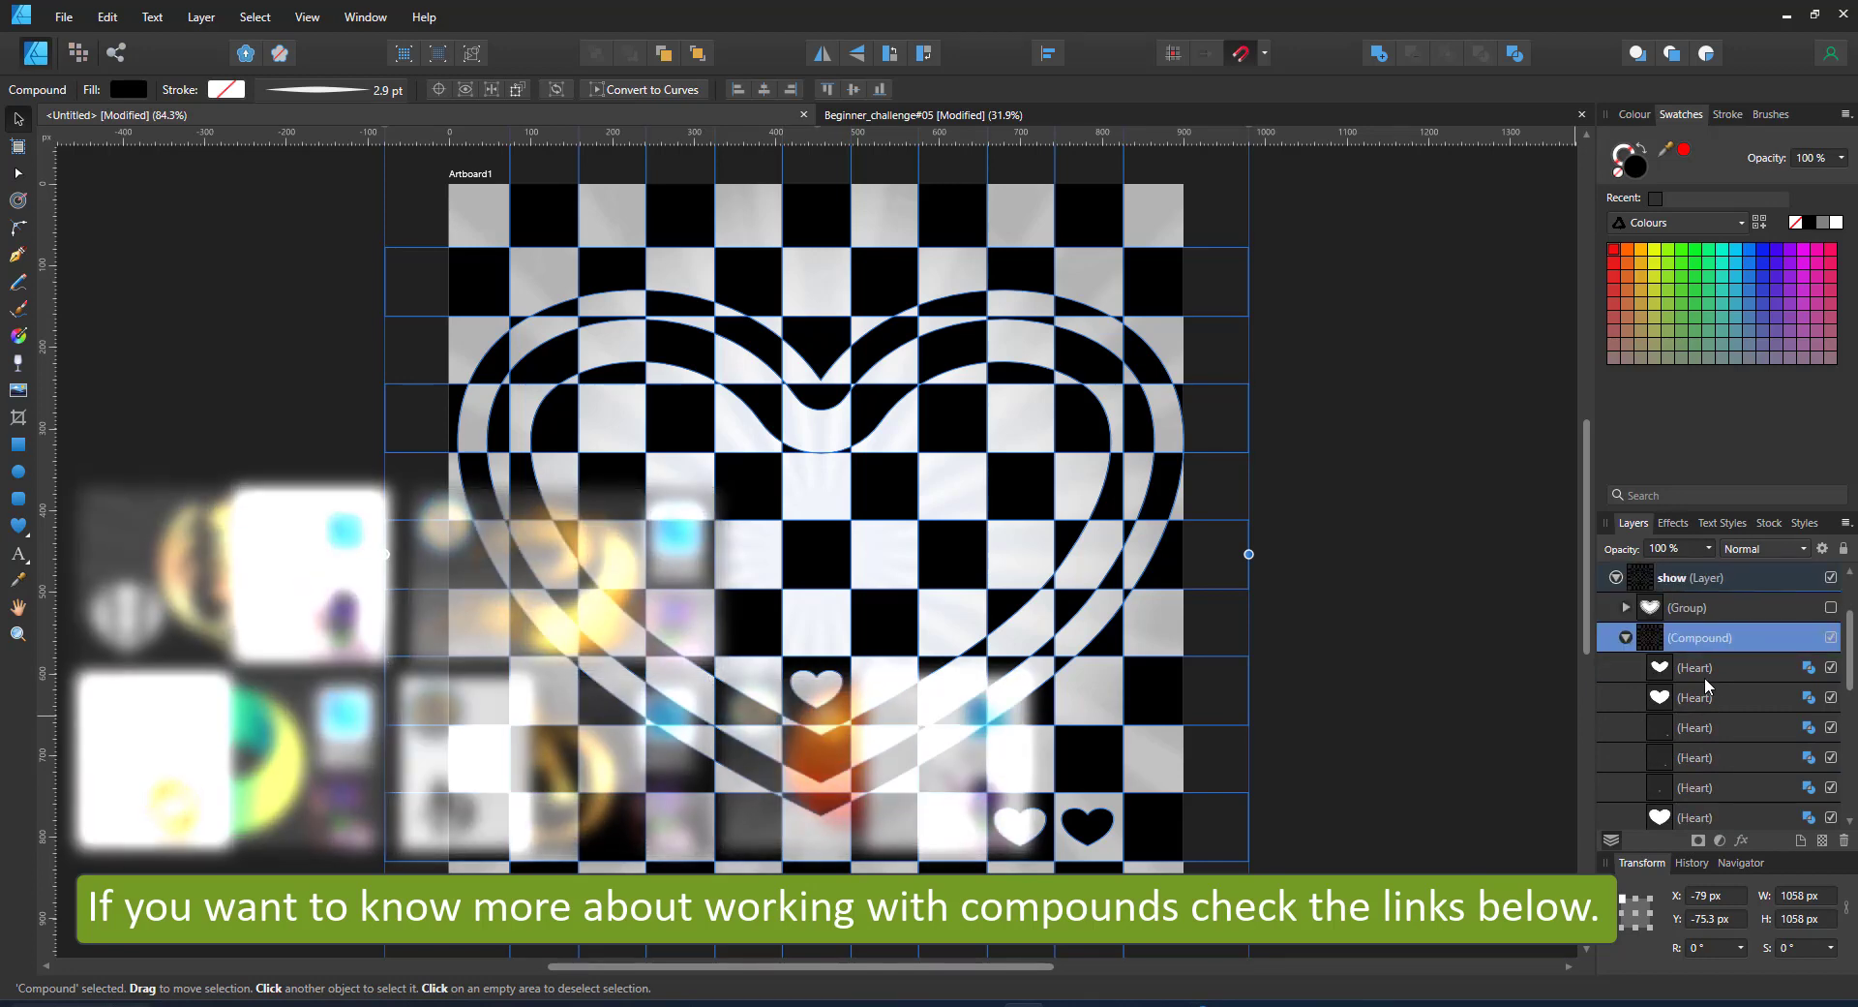
{"action": "scroll", "coordinate": [1733, 774], "scroll_direction": "down", "scroll_amount": 5}
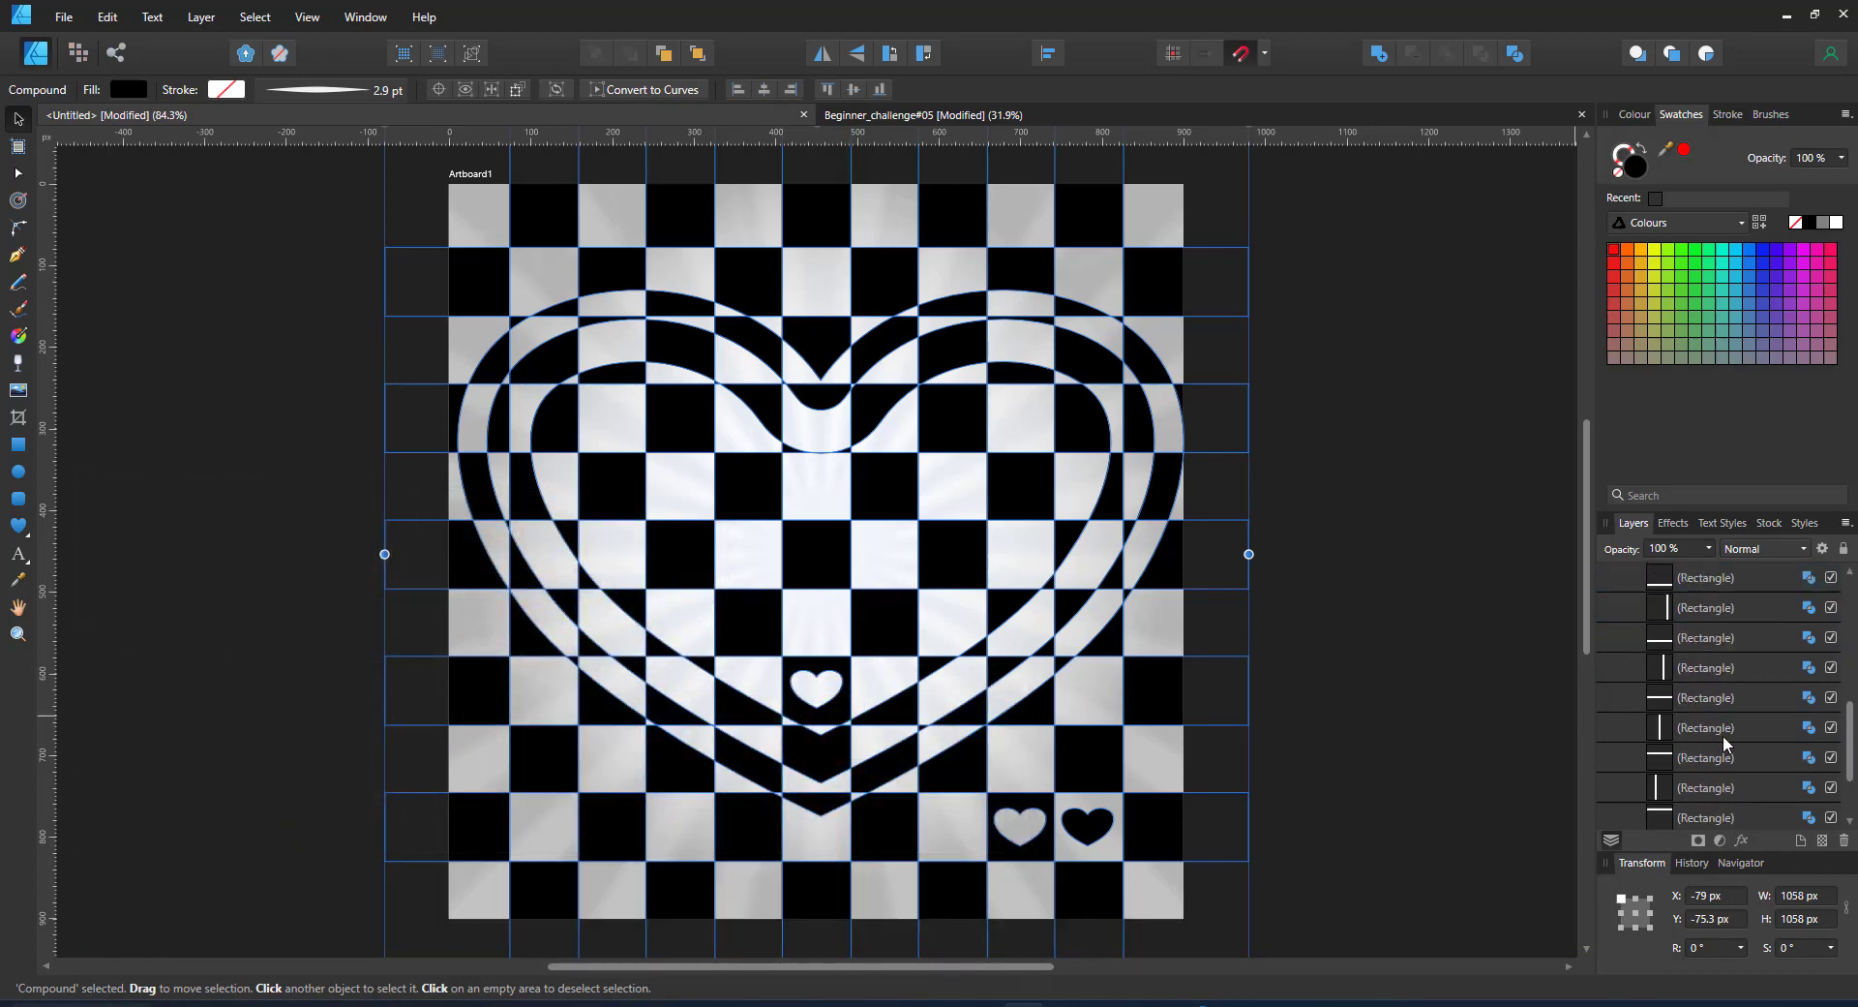
{"action": "scroll", "coordinate": [1720, 689], "scroll_direction": "down", "scroll_amount": 2}
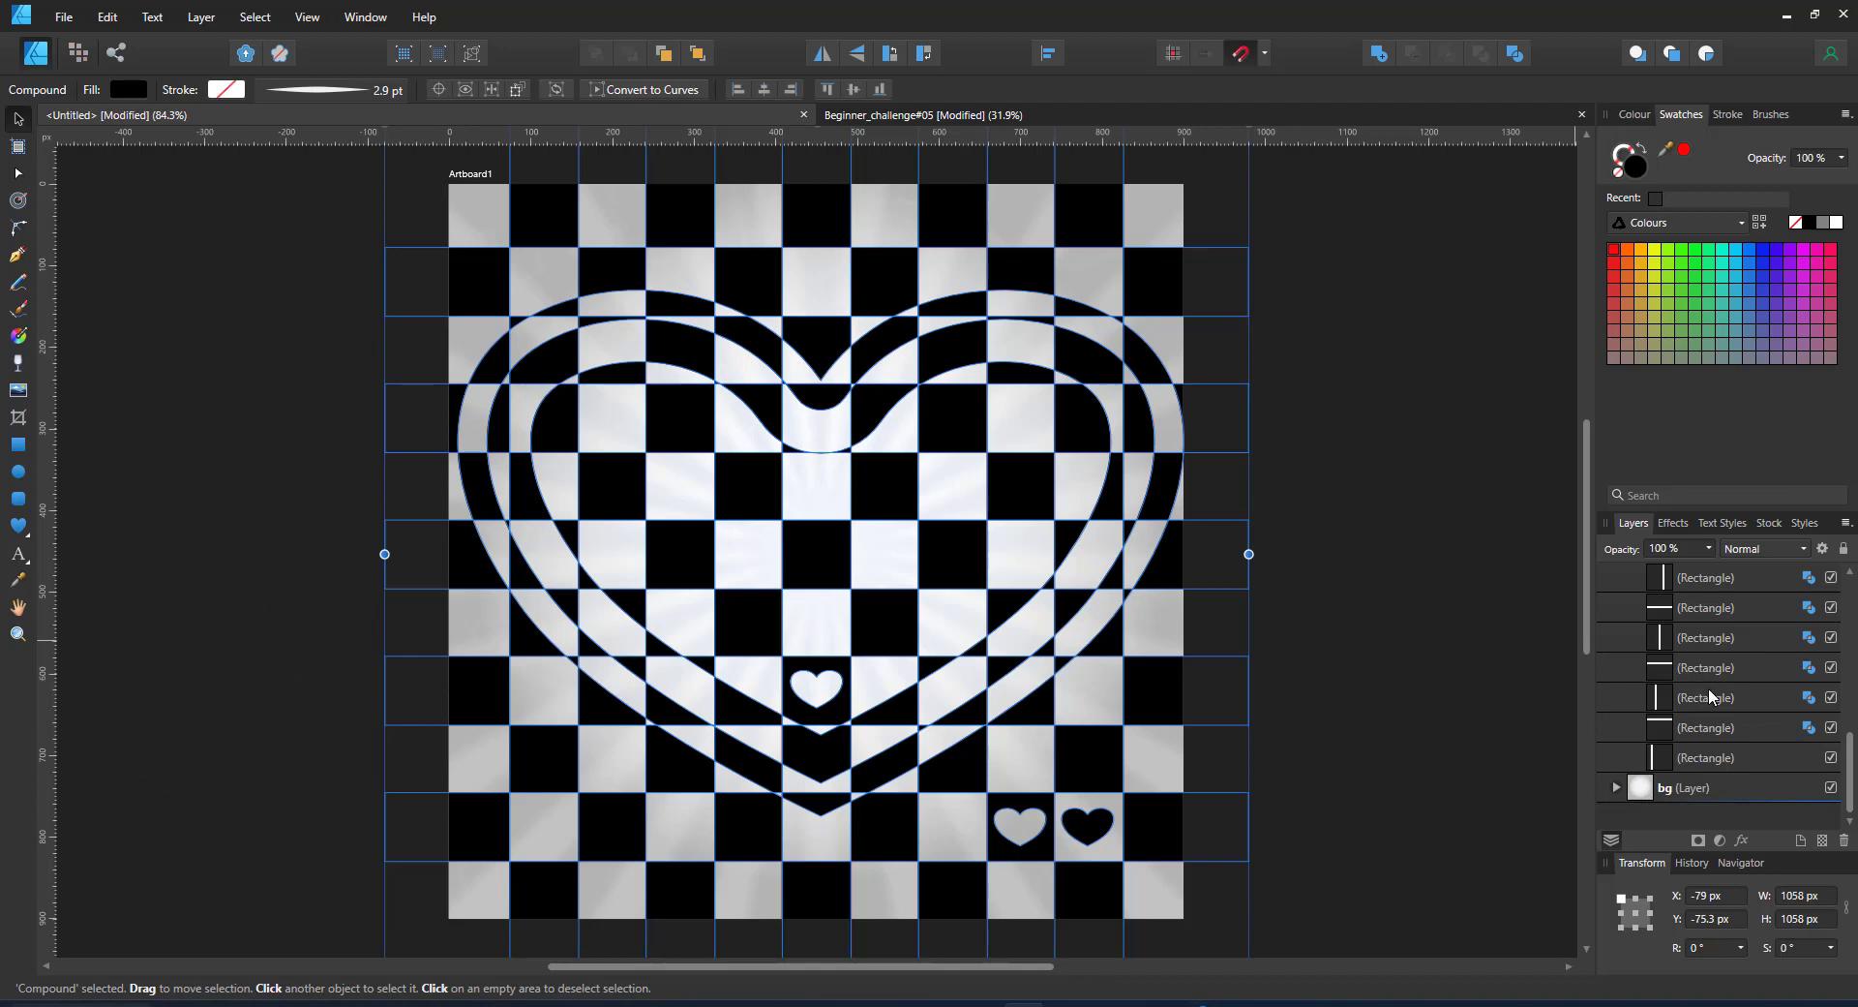
{"action": "scroll", "coordinate": [1720, 694], "scroll_direction": "up", "scroll_amount": 5}
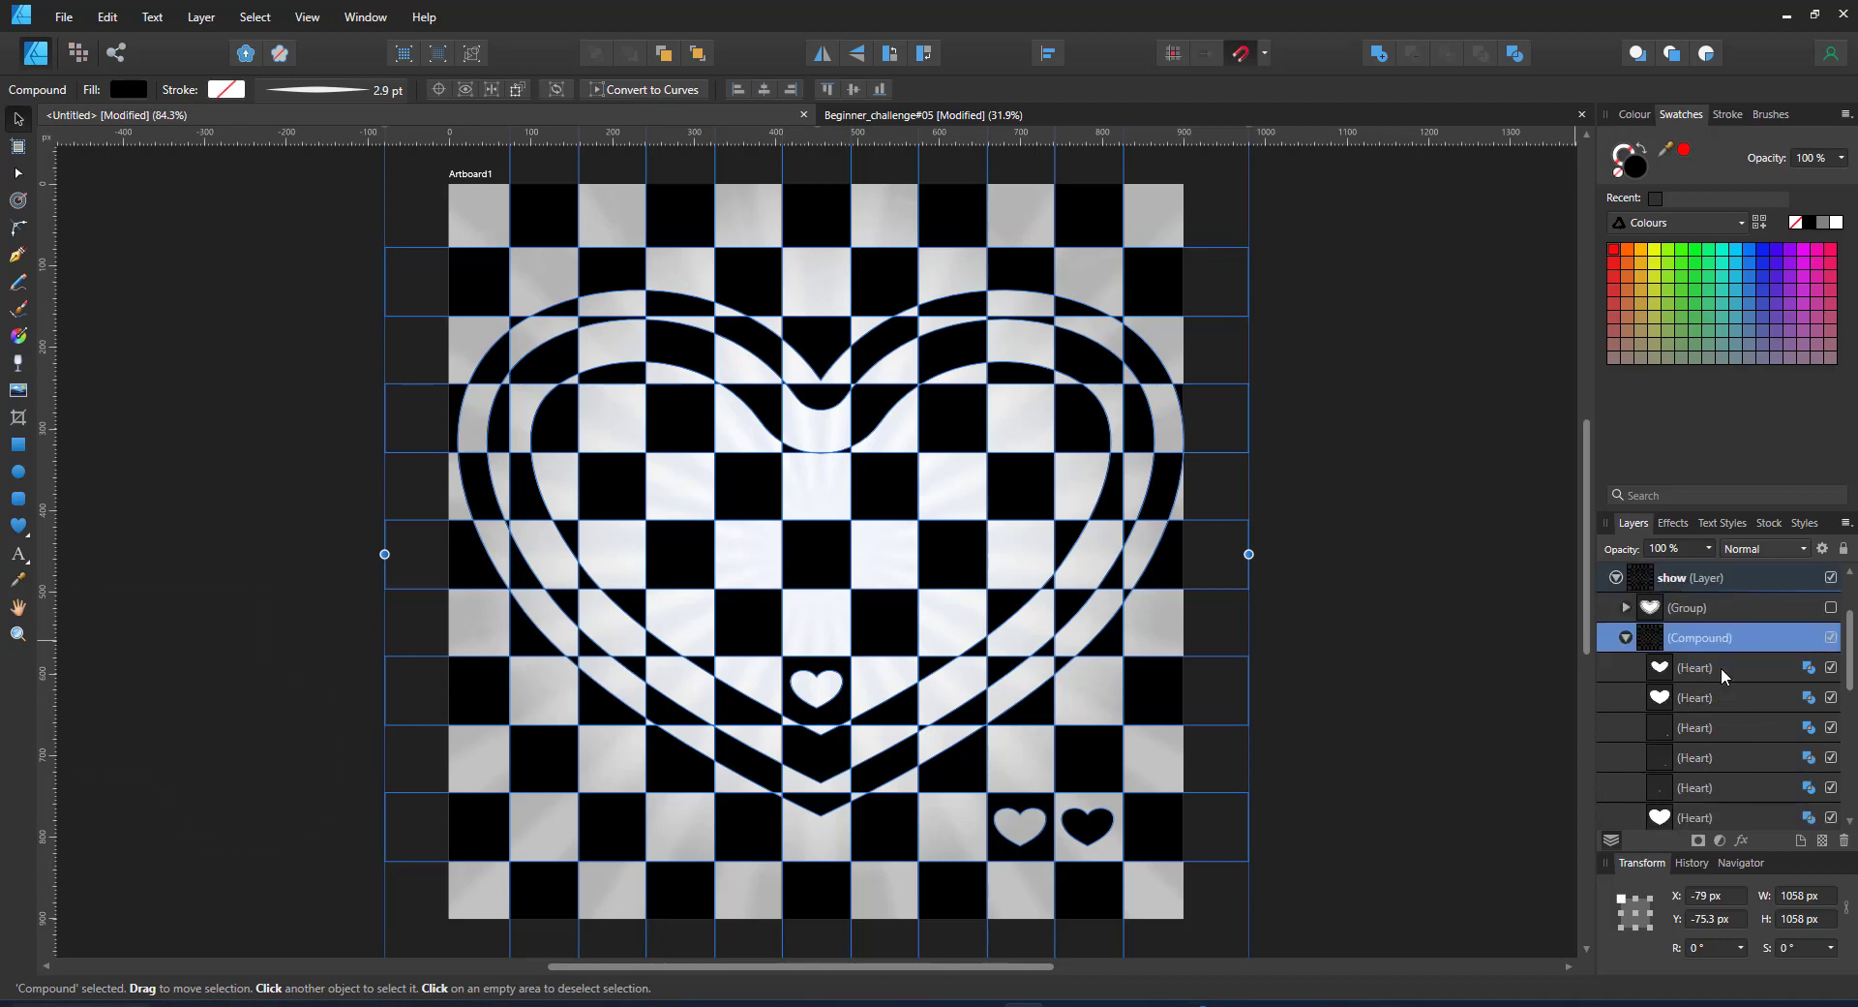
{"action": "left_click", "coordinate": [1629, 638]}
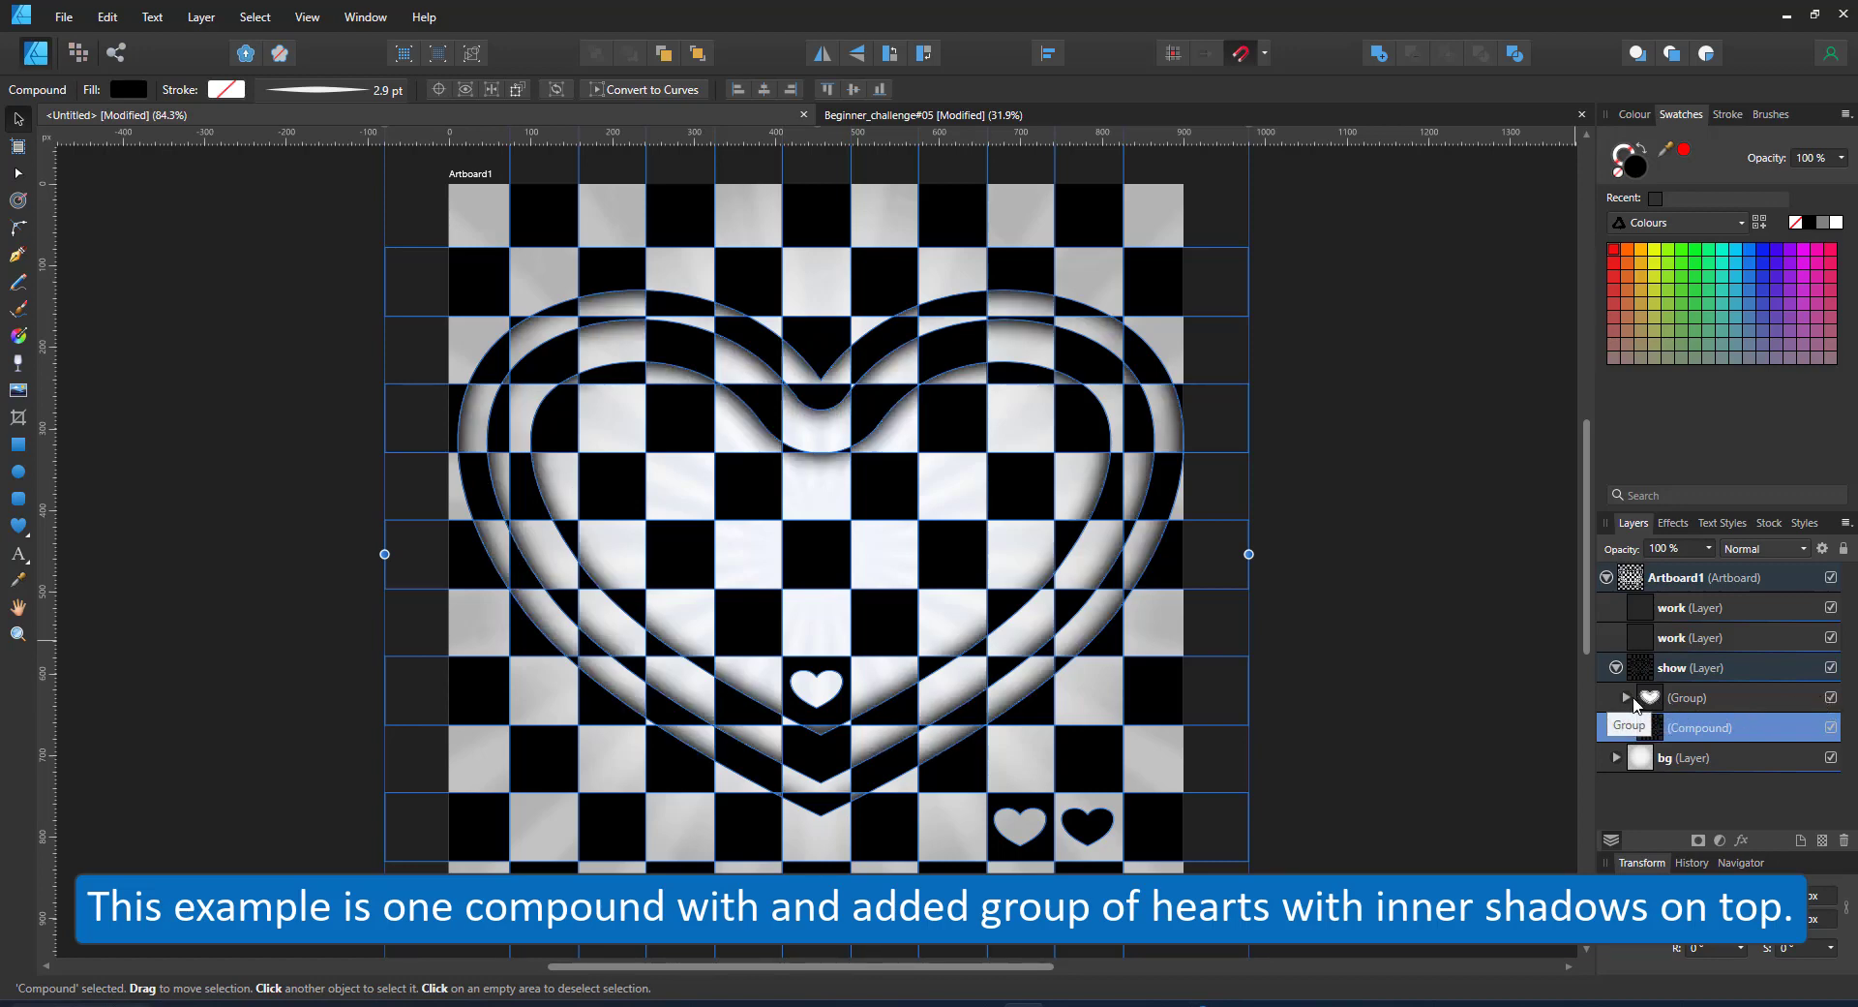
Expand the heart group and open the layer effects of its uppermost heart
{"action": "left_click", "coordinate": [1632, 697]}
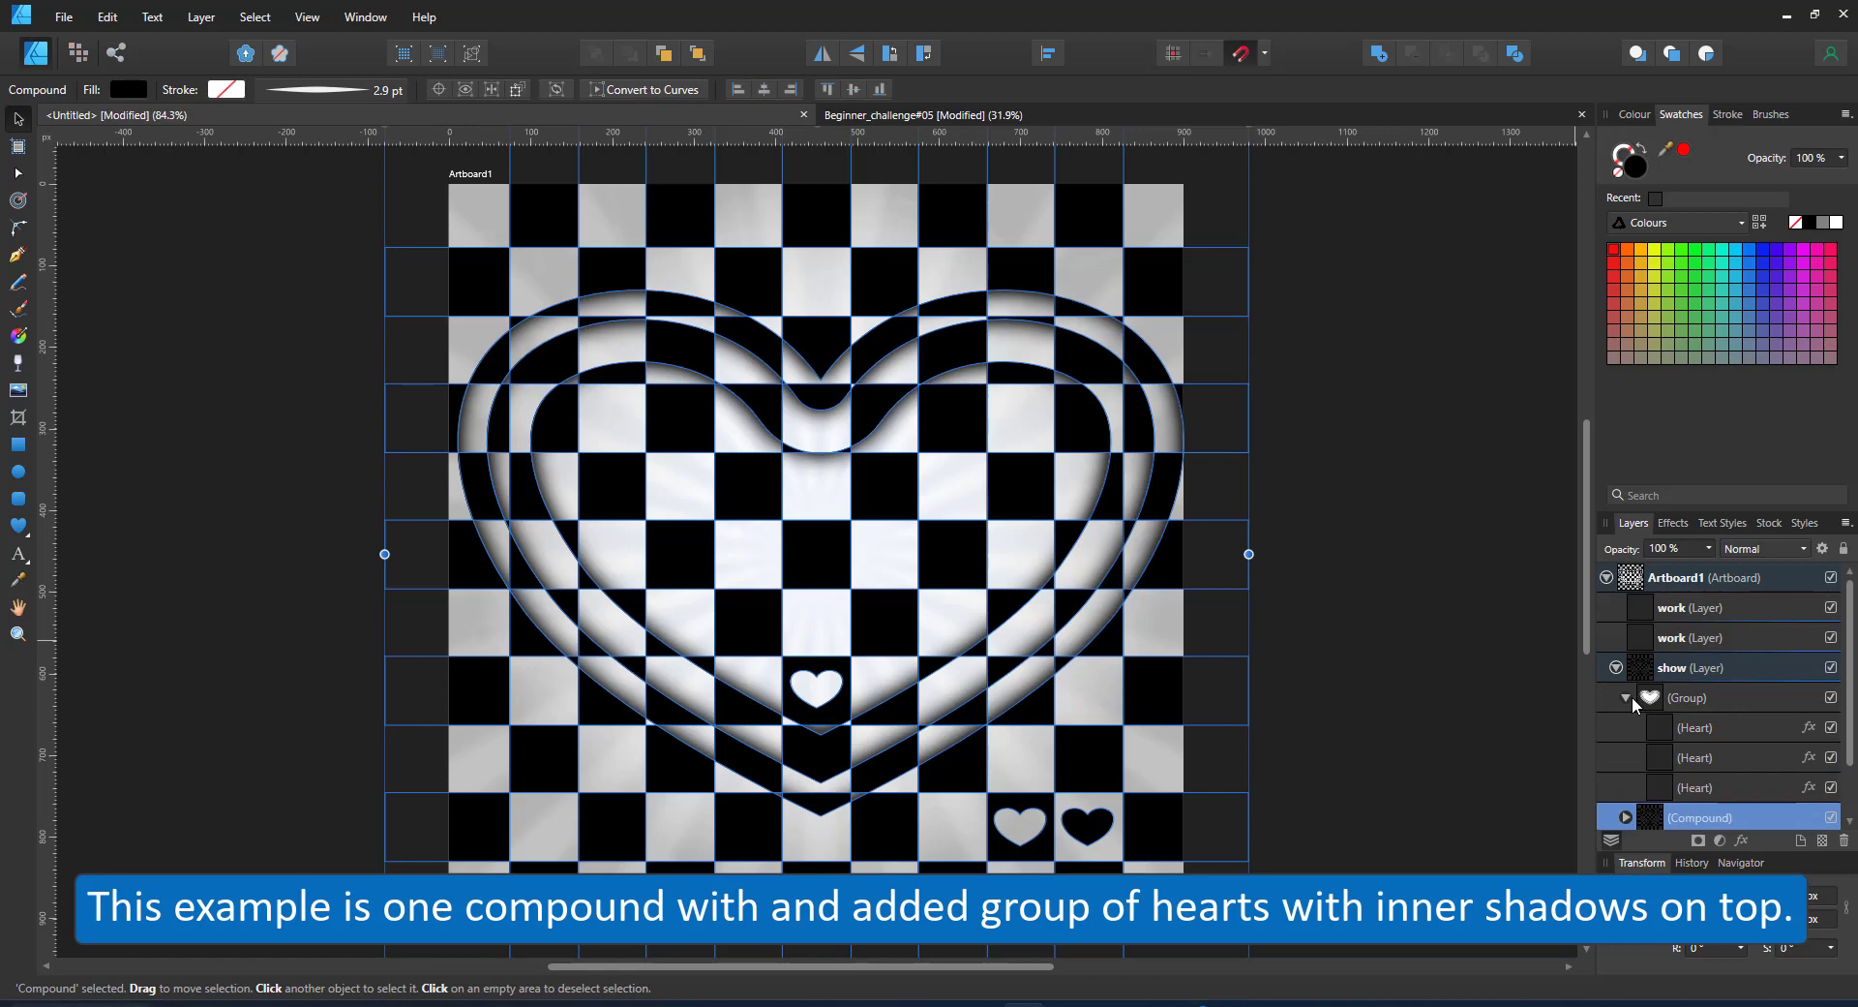
{"action": "left_click", "coordinate": [1692, 728]}
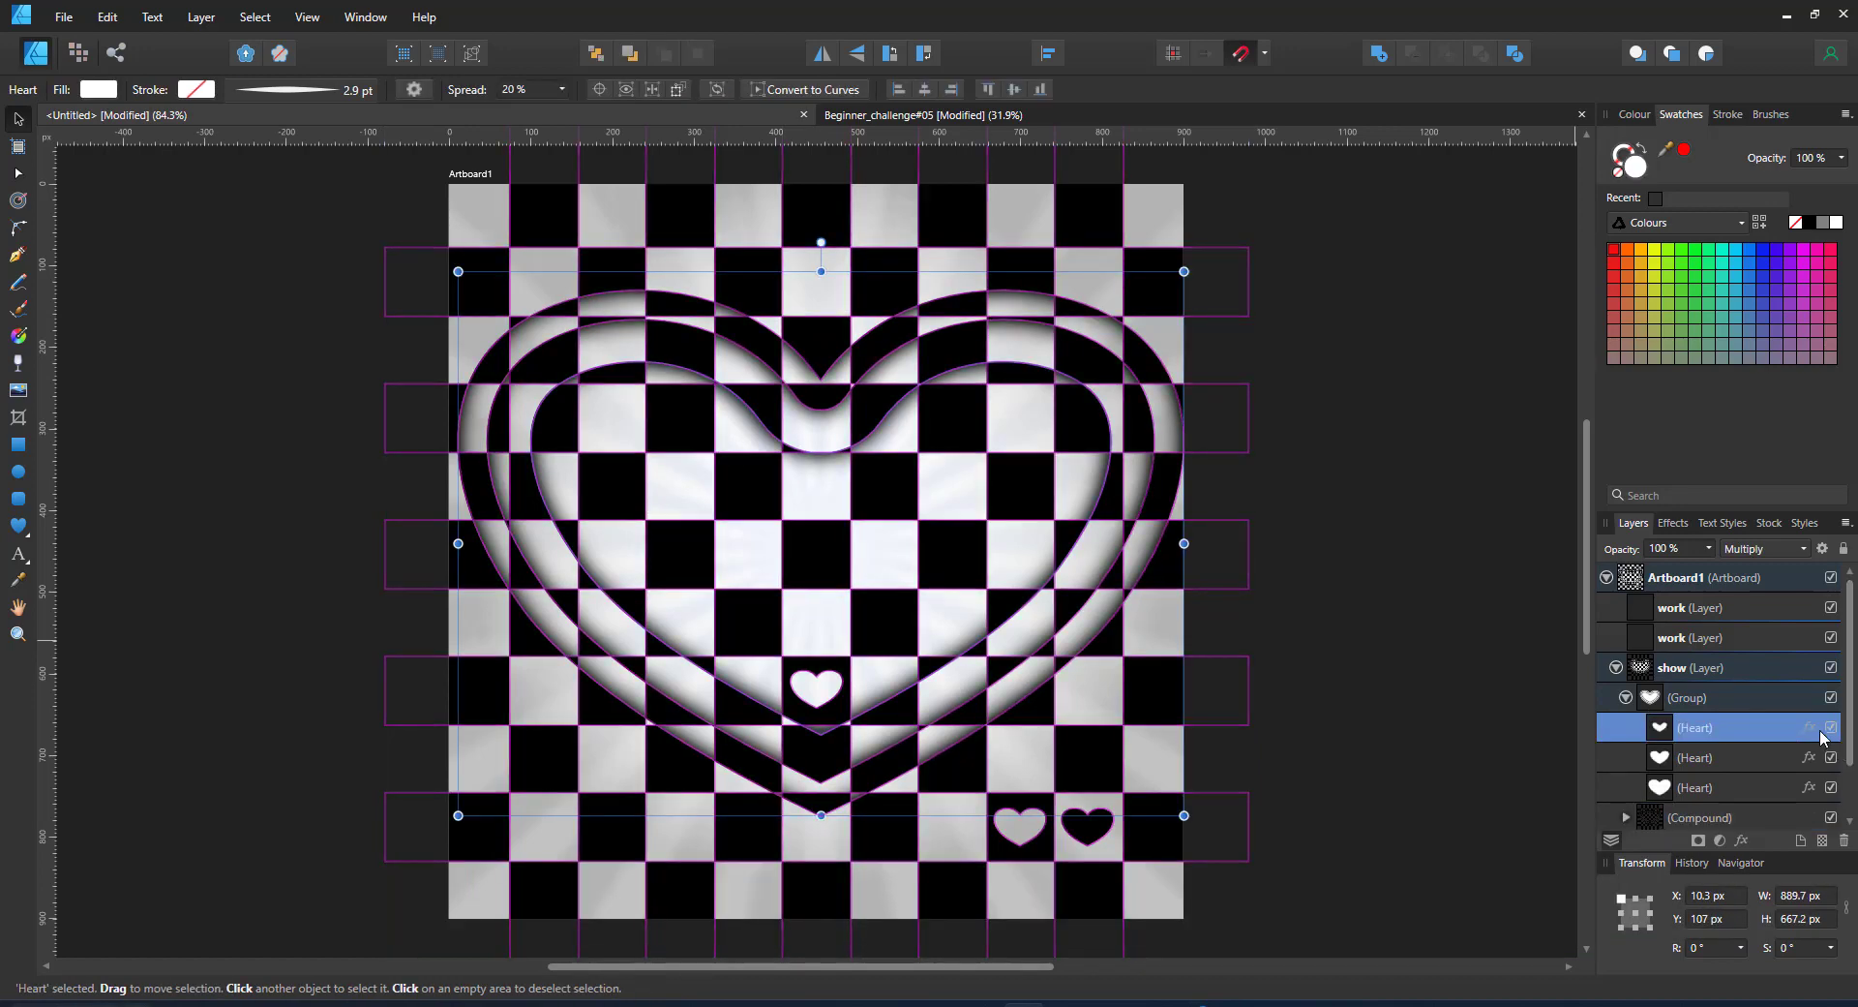
{"action": "left_click", "coordinate": [1810, 728]}
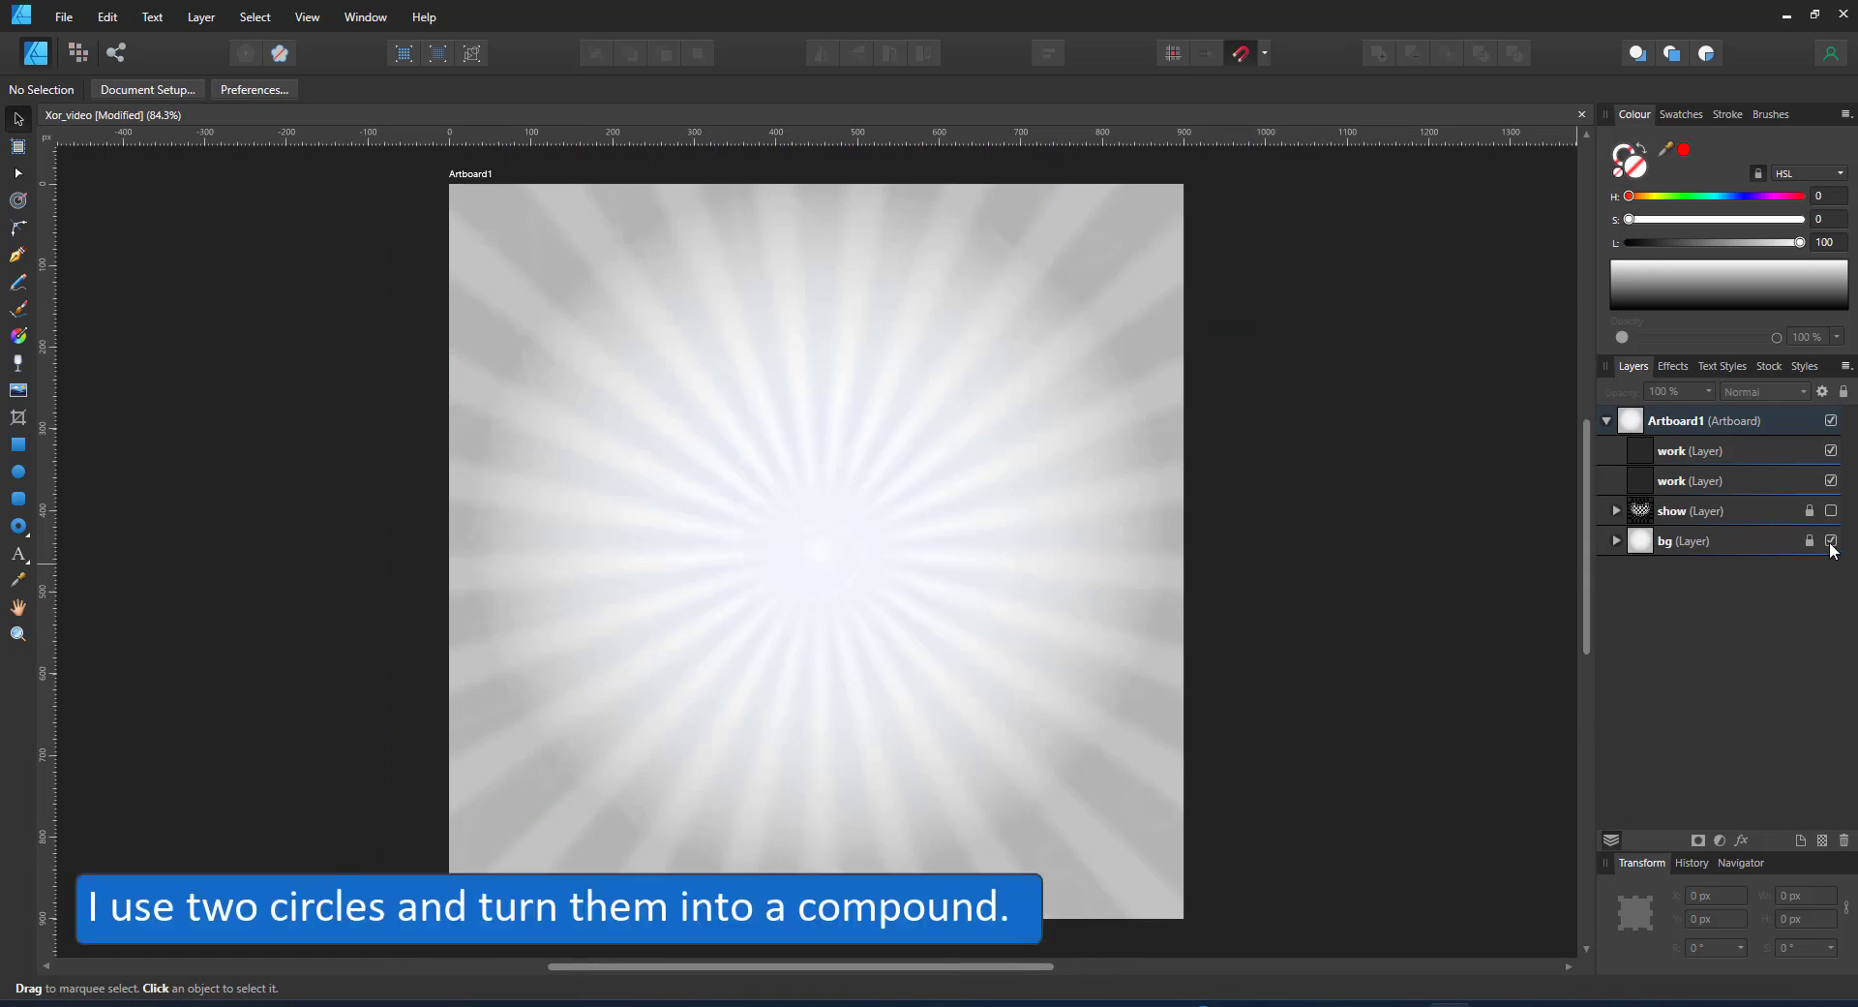
Hide the bg layer and draw a black-filled circle about 564 px wide on the lower work layer
{"action": "left_click", "coordinate": [1831, 542]}
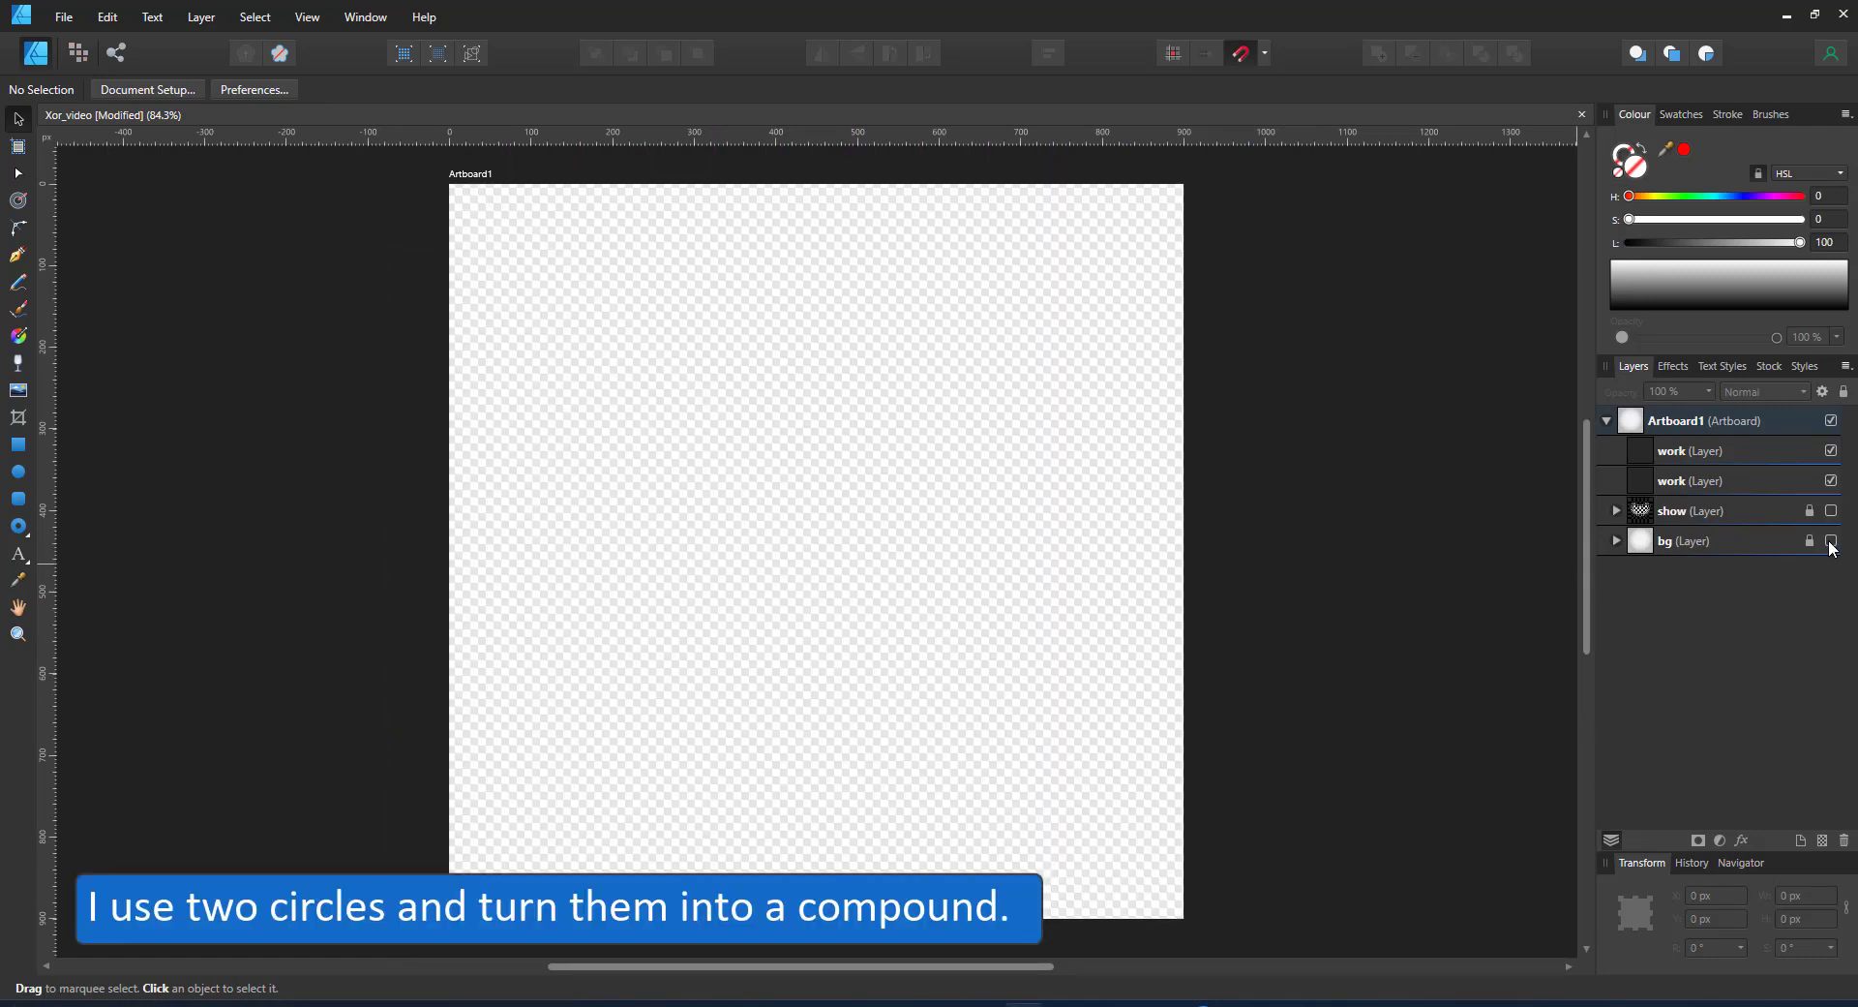
{"action": "left_click", "coordinate": [18, 472]}
{"action": "left_click", "coordinate": [1786, 474]}
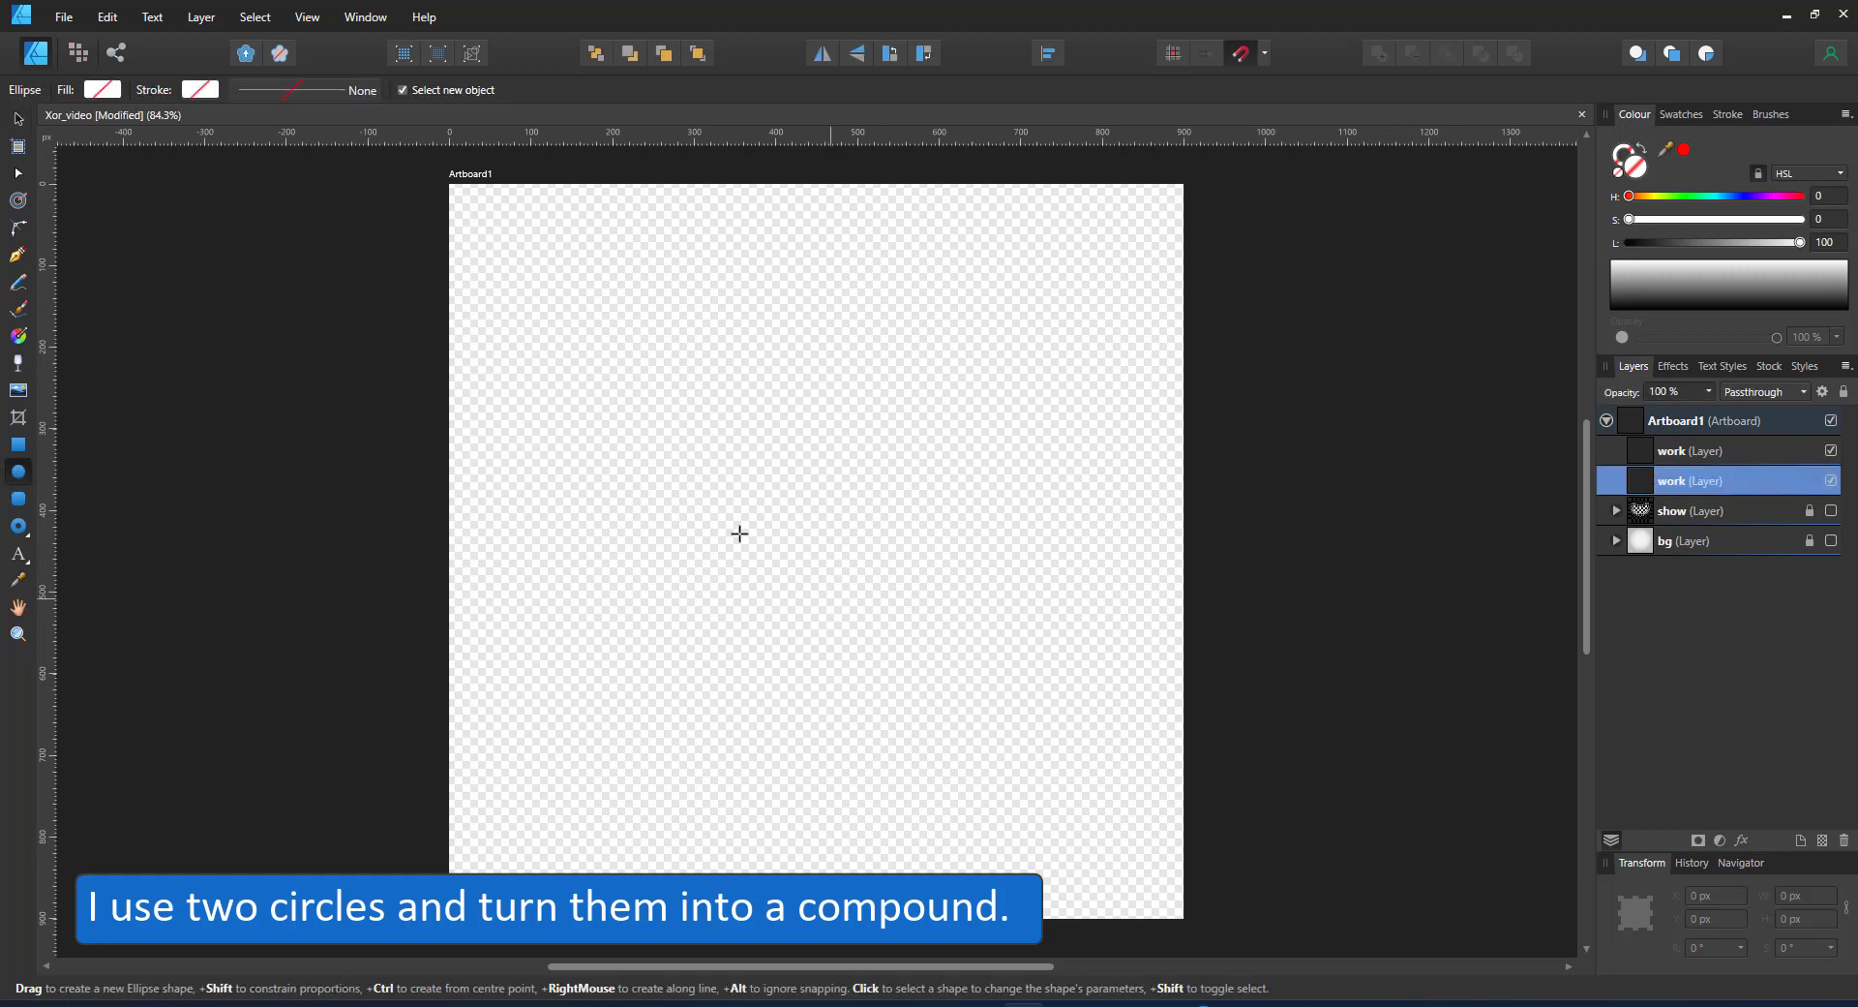
{"action": "left_click_drag", "start_coordinate": [594, 340], "coordinate": [1113, 740]}
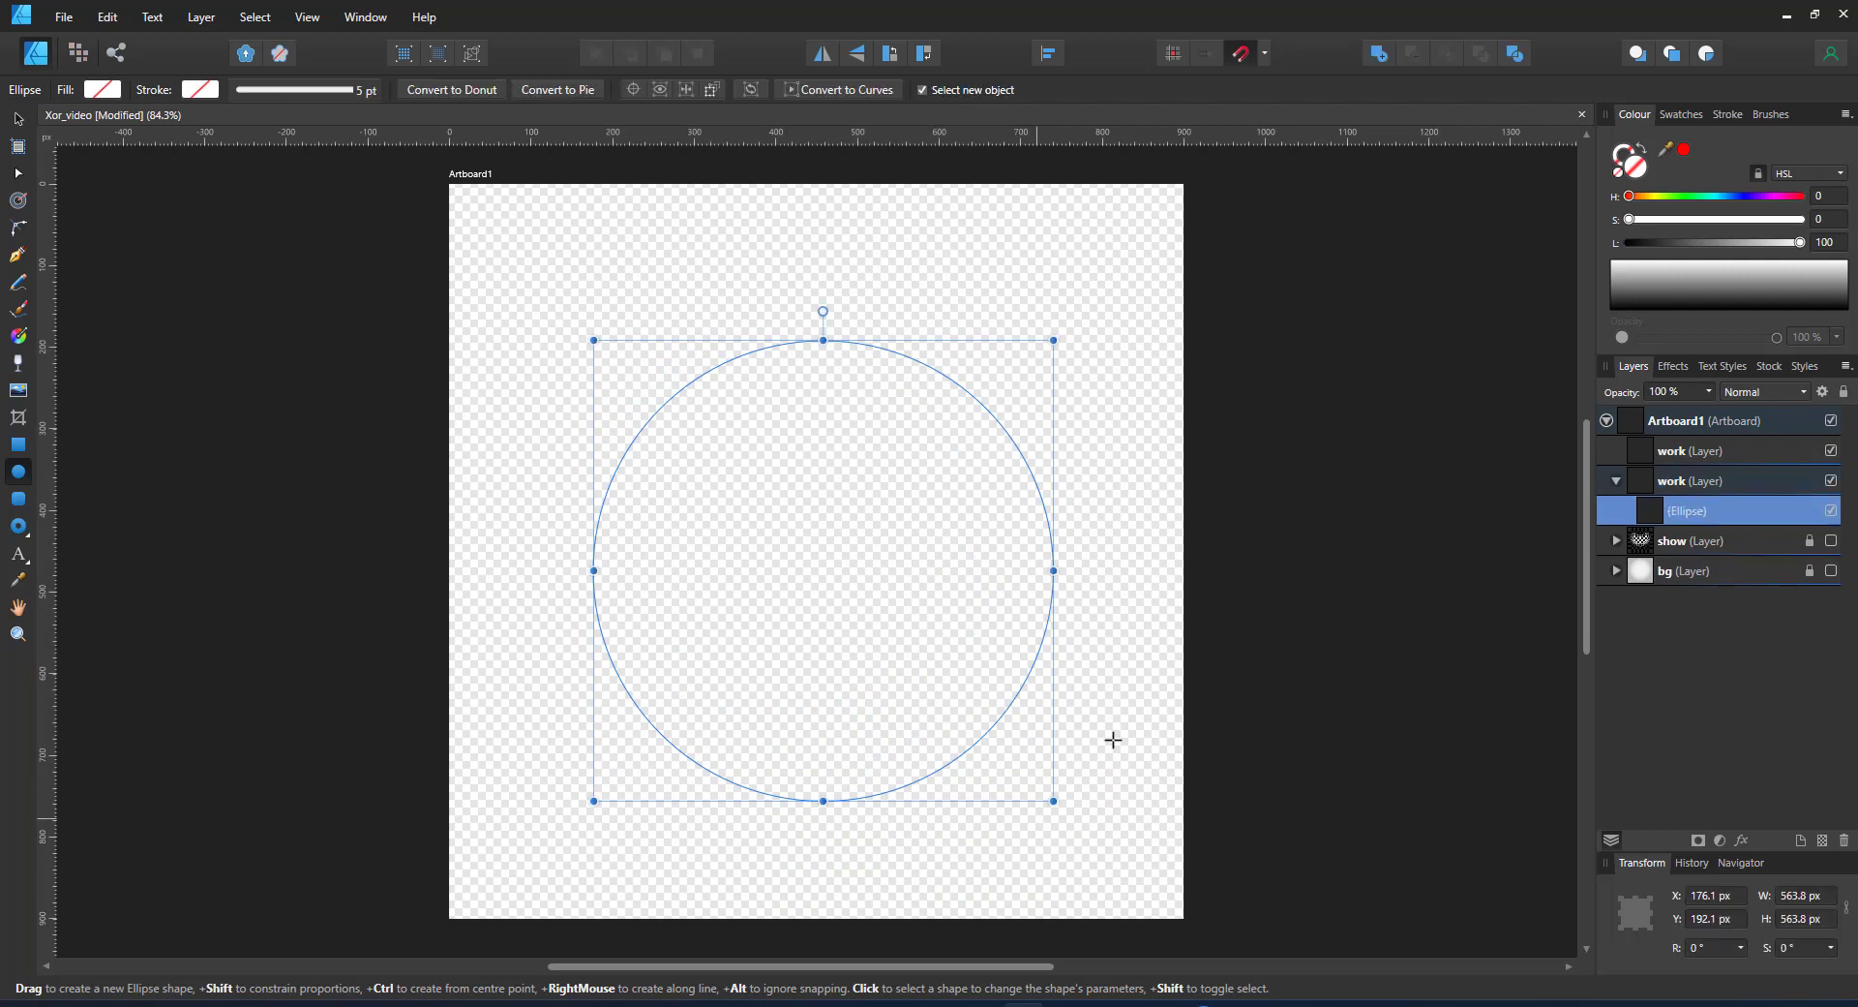
{"action": "left_click", "coordinate": [1624, 306]}
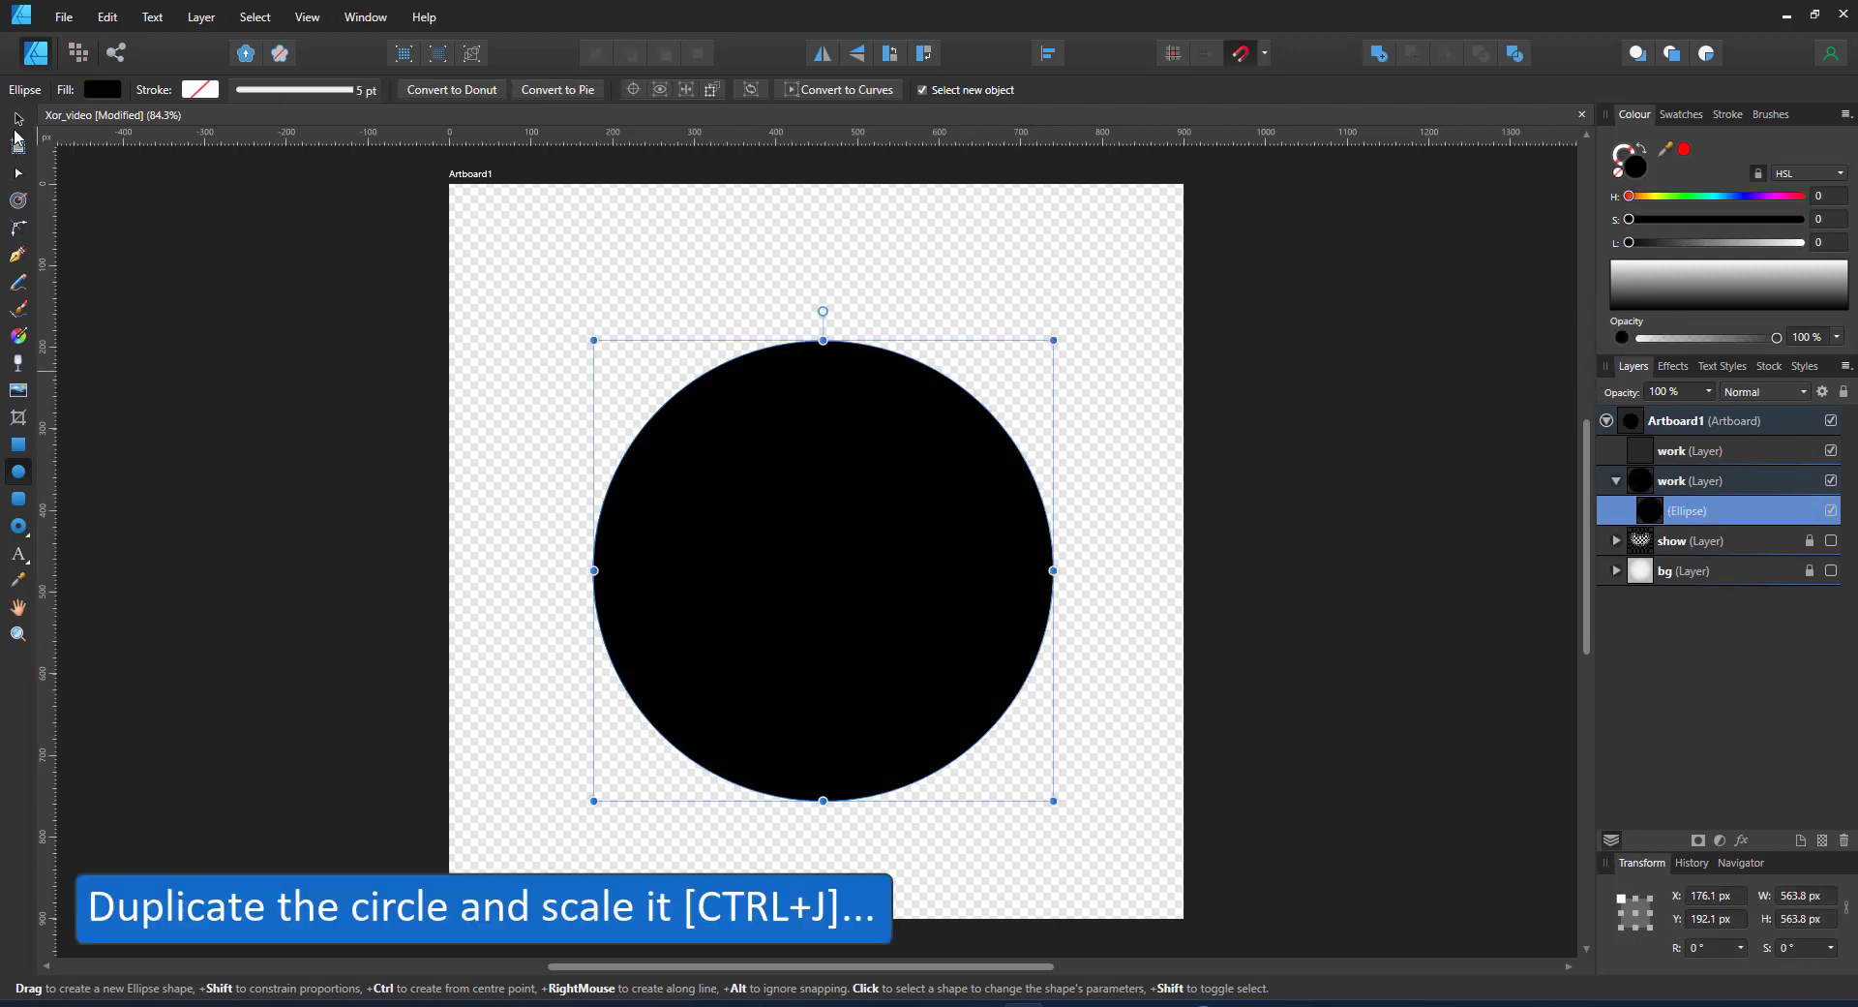
Move the circle slightly upward, duplicate it, and scale the copy about its centre to about 371 px
{"action": "left_click", "coordinate": [18, 127]}
{"action": "left_click_drag", "start_coordinate": [722, 531], "coordinate": [736, 509]}
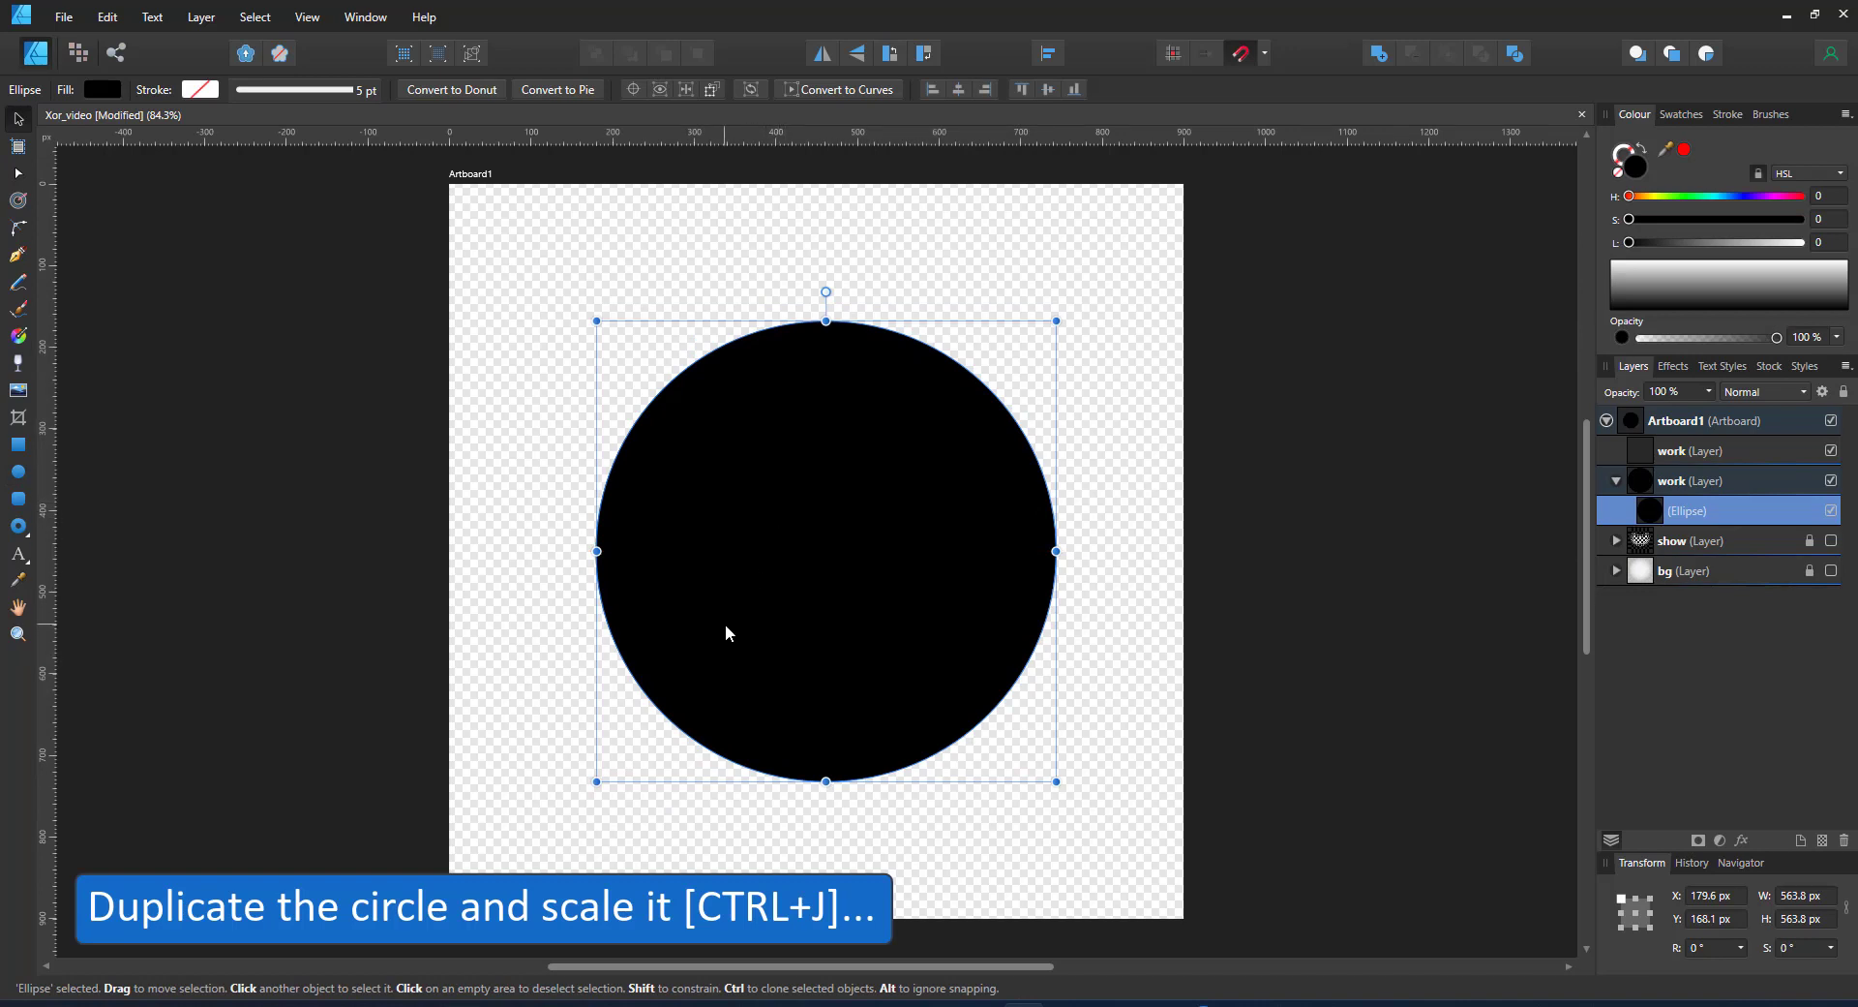
{"action": "key", "text": "ctrl+j"}
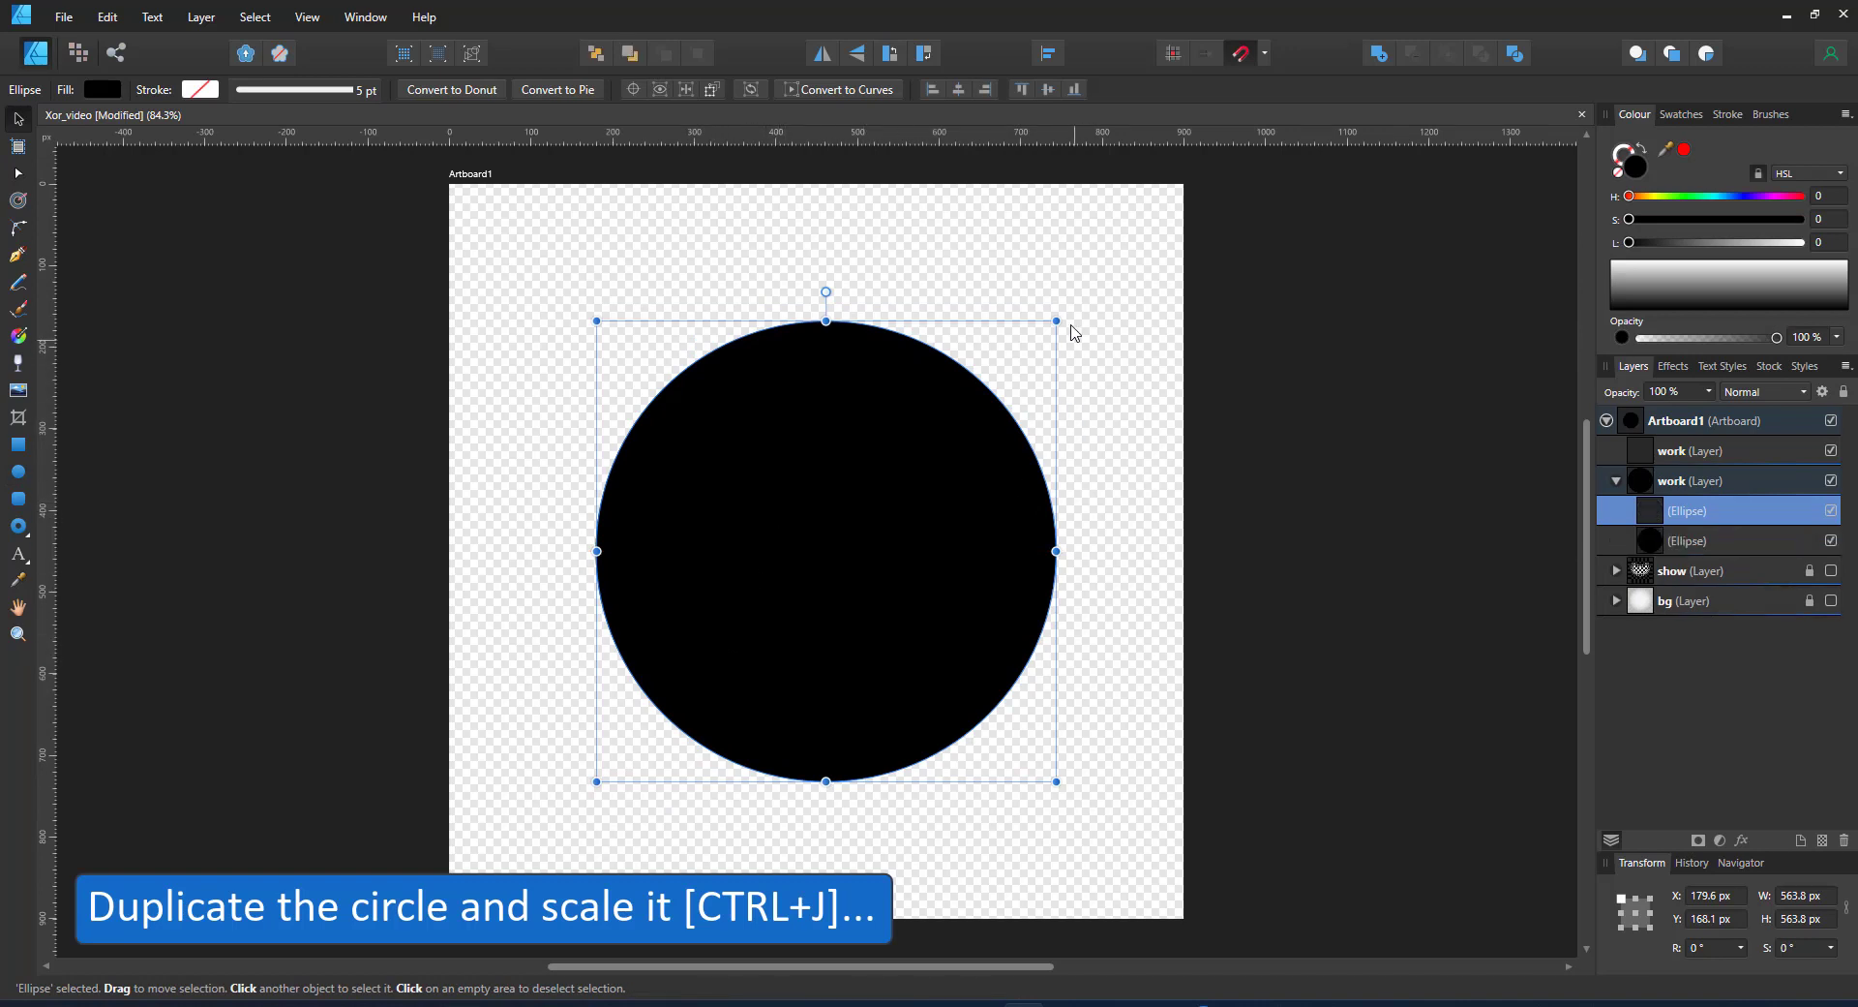
{"action": "left_click_drag", "start_coordinate": [1056, 316], "coordinate": [977, 397]}
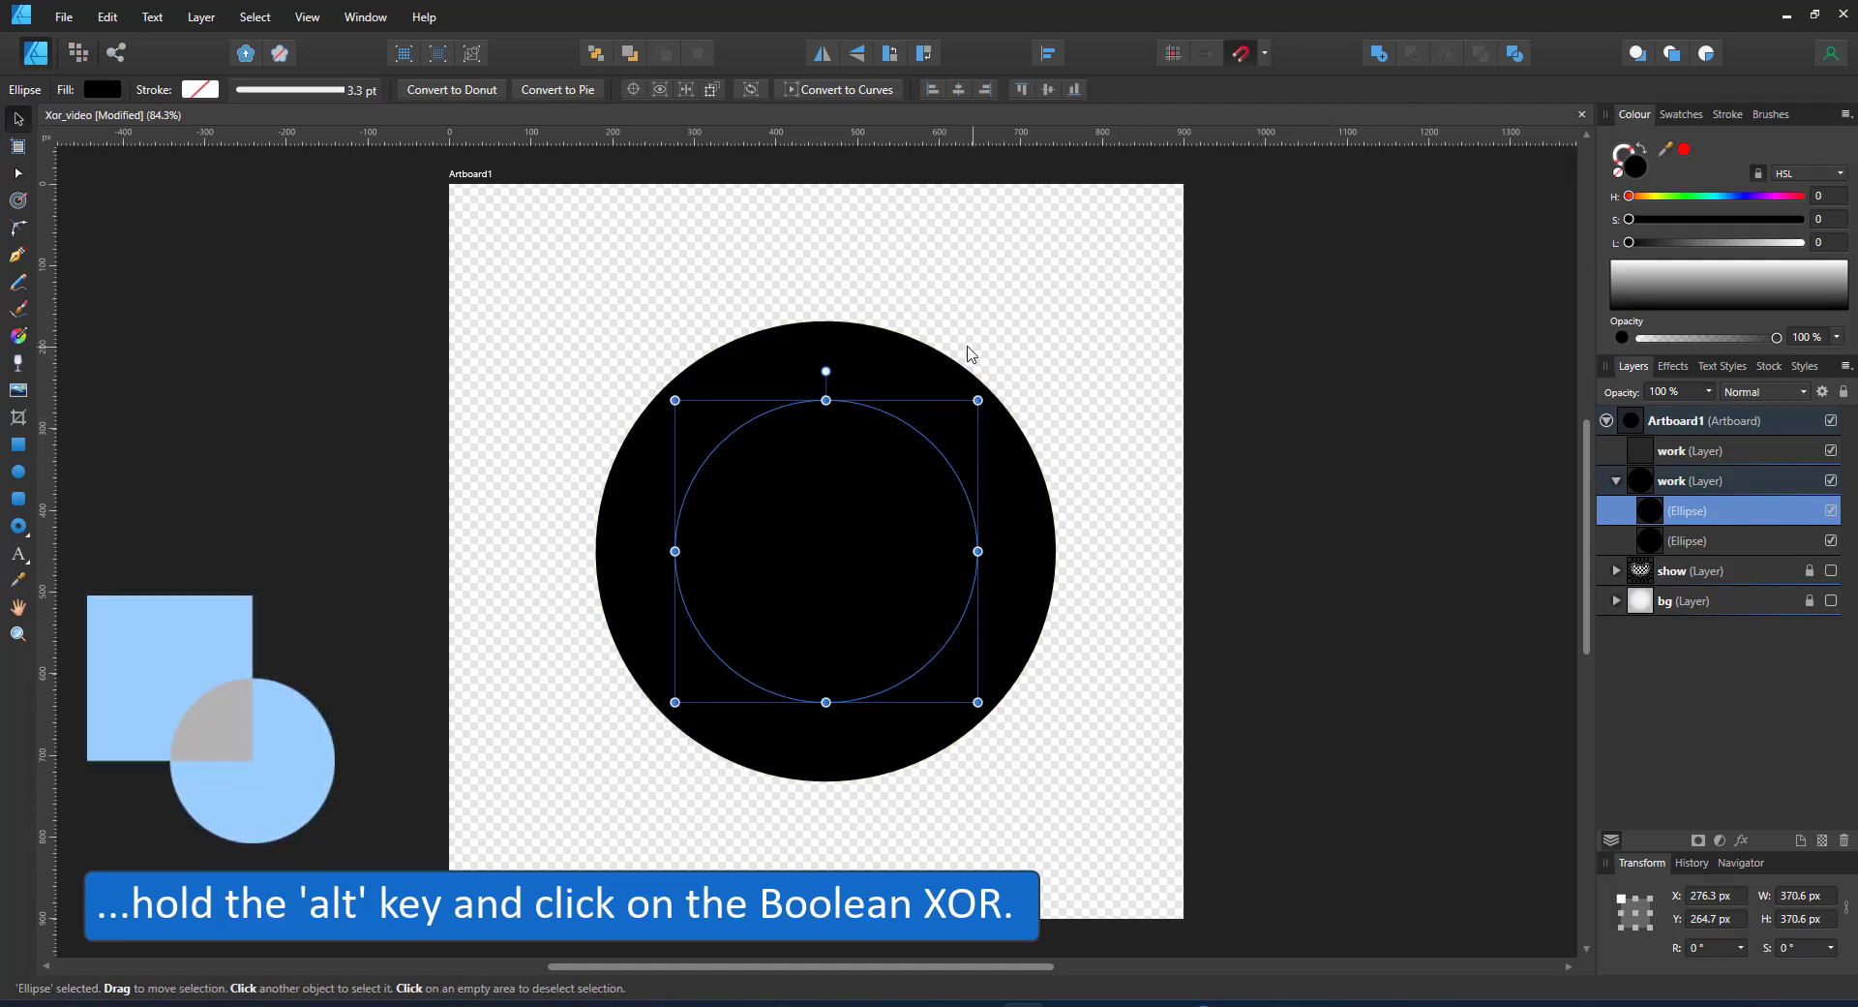
Combine both circles into a non-destructive XOR compound and expand it in the layer list
{"action": "left_click", "coordinate": [873, 343], "text": "shift"}
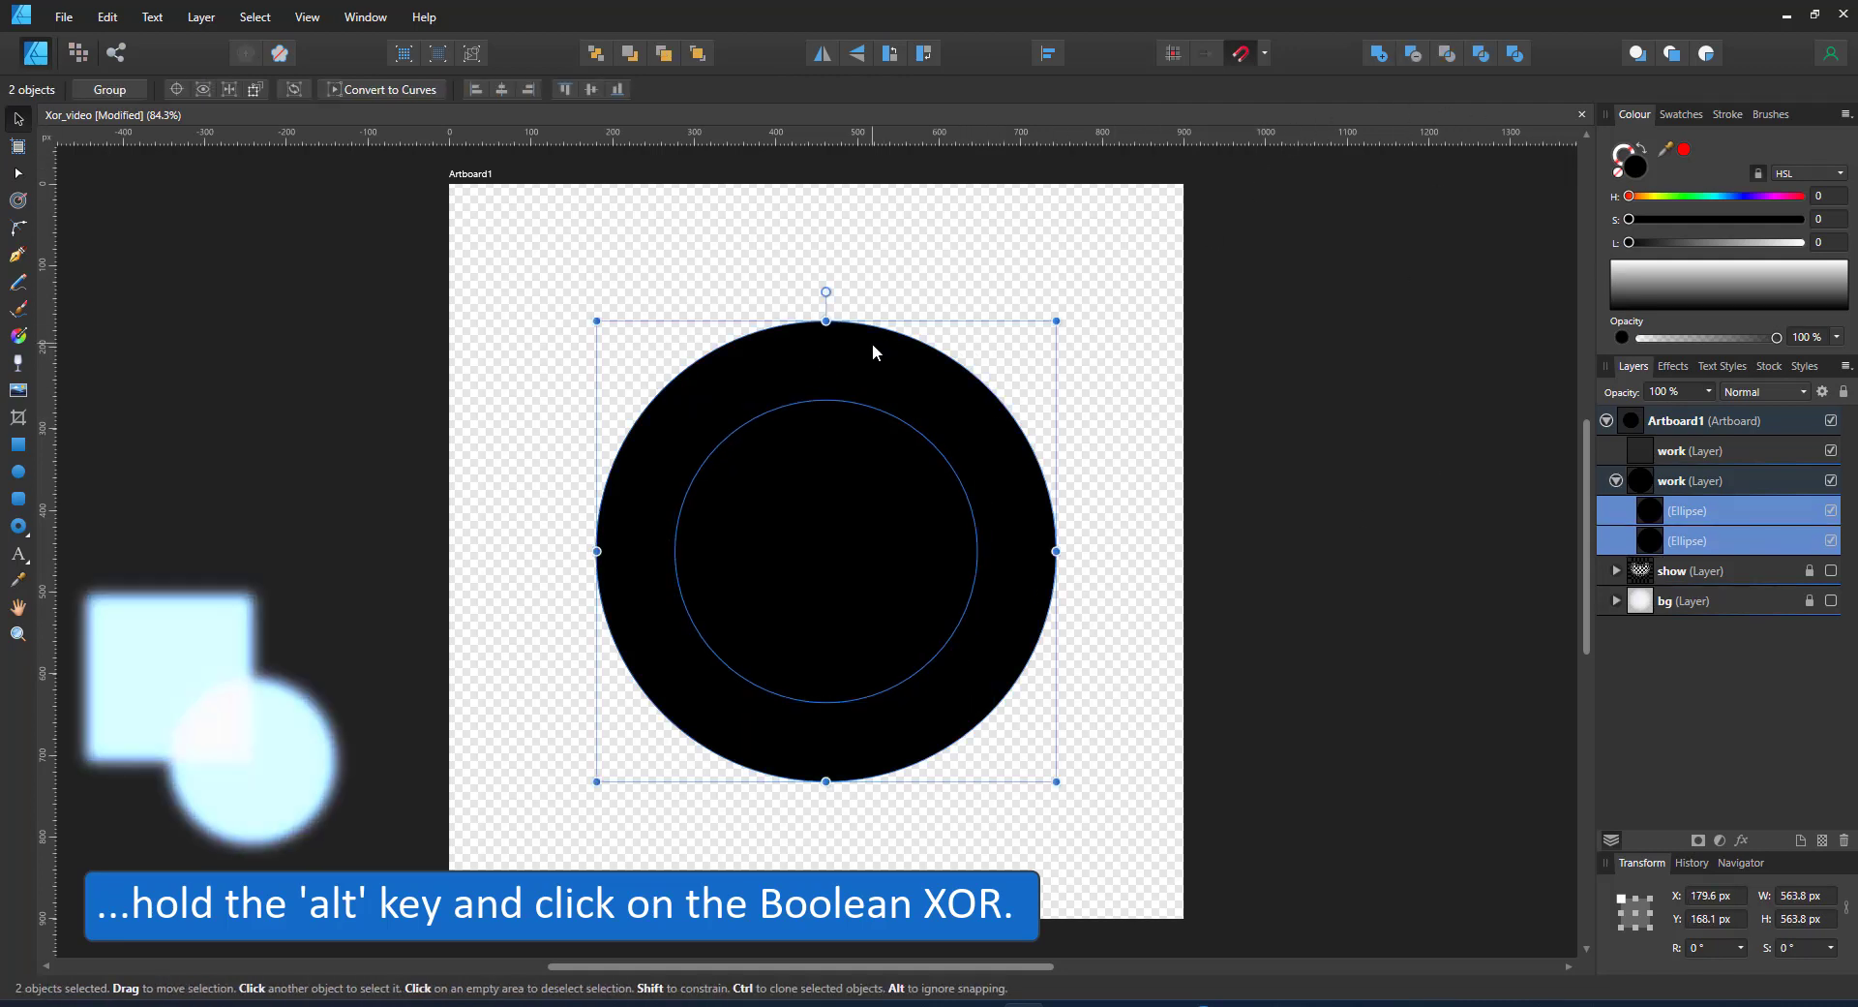
{"action": "left_click", "coordinate": [1479, 55], "text": "alt"}
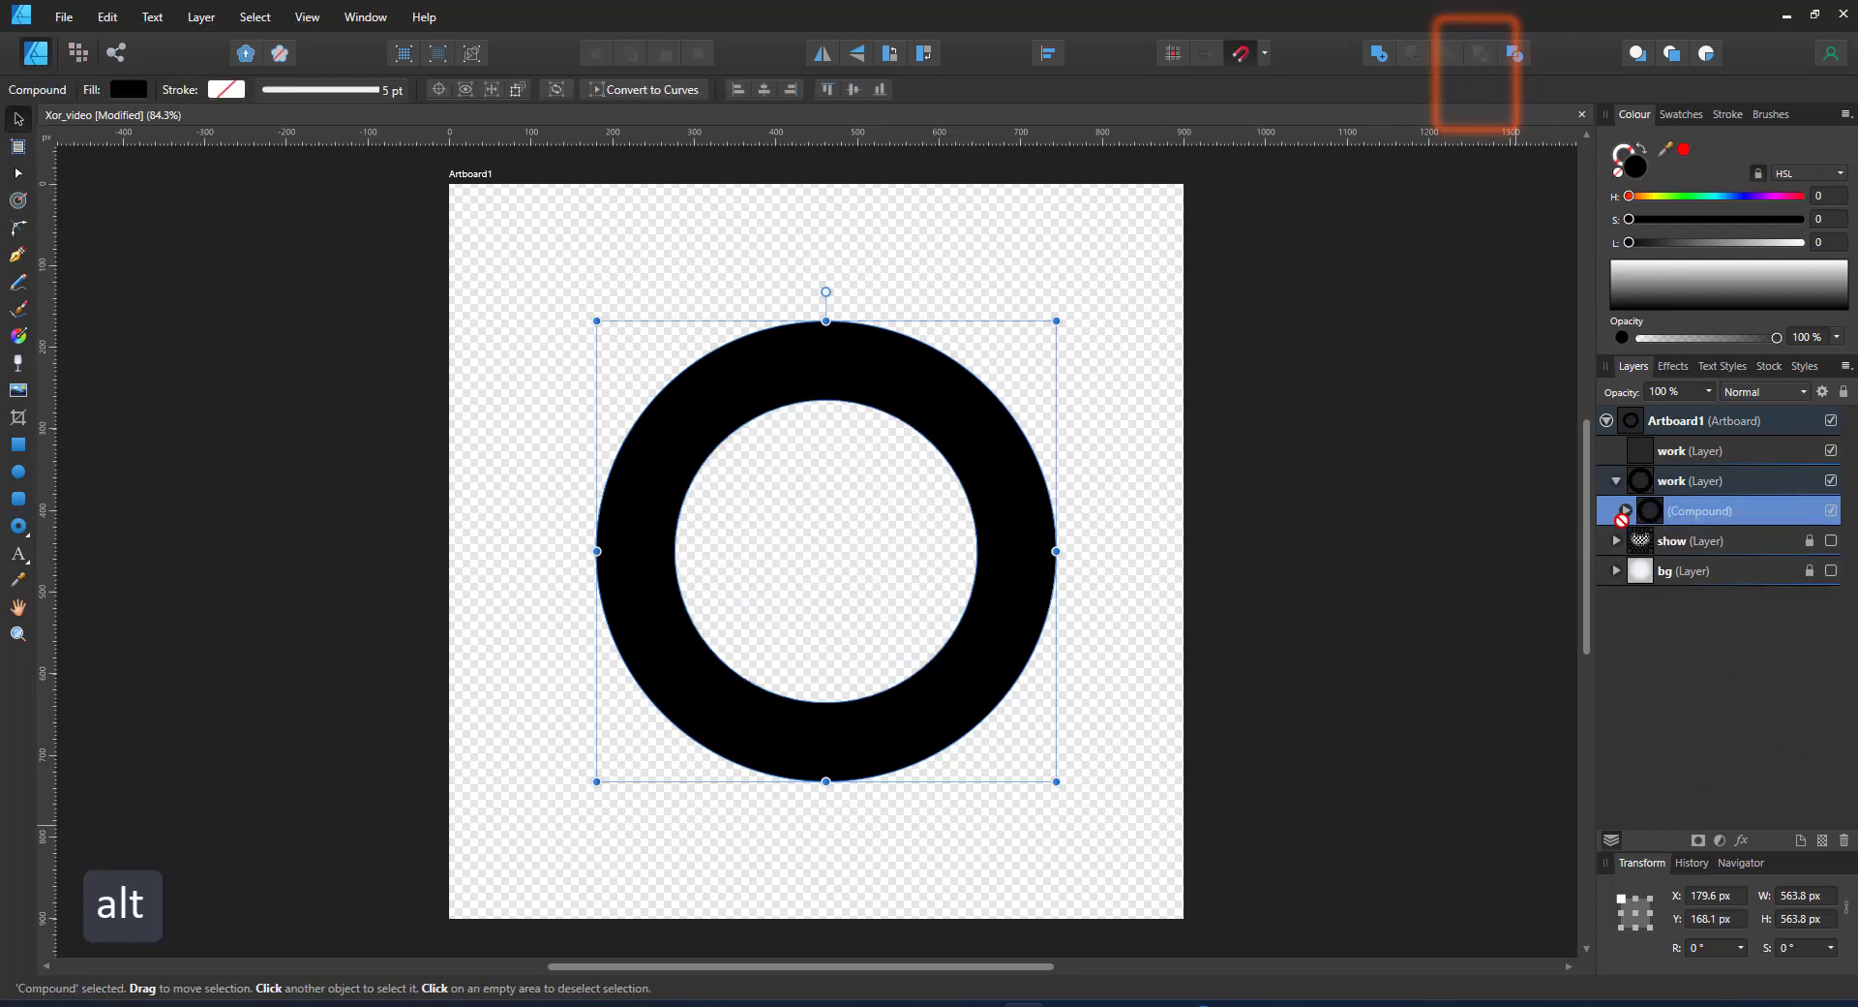
{"action": "left_click", "coordinate": [1626, 511]}
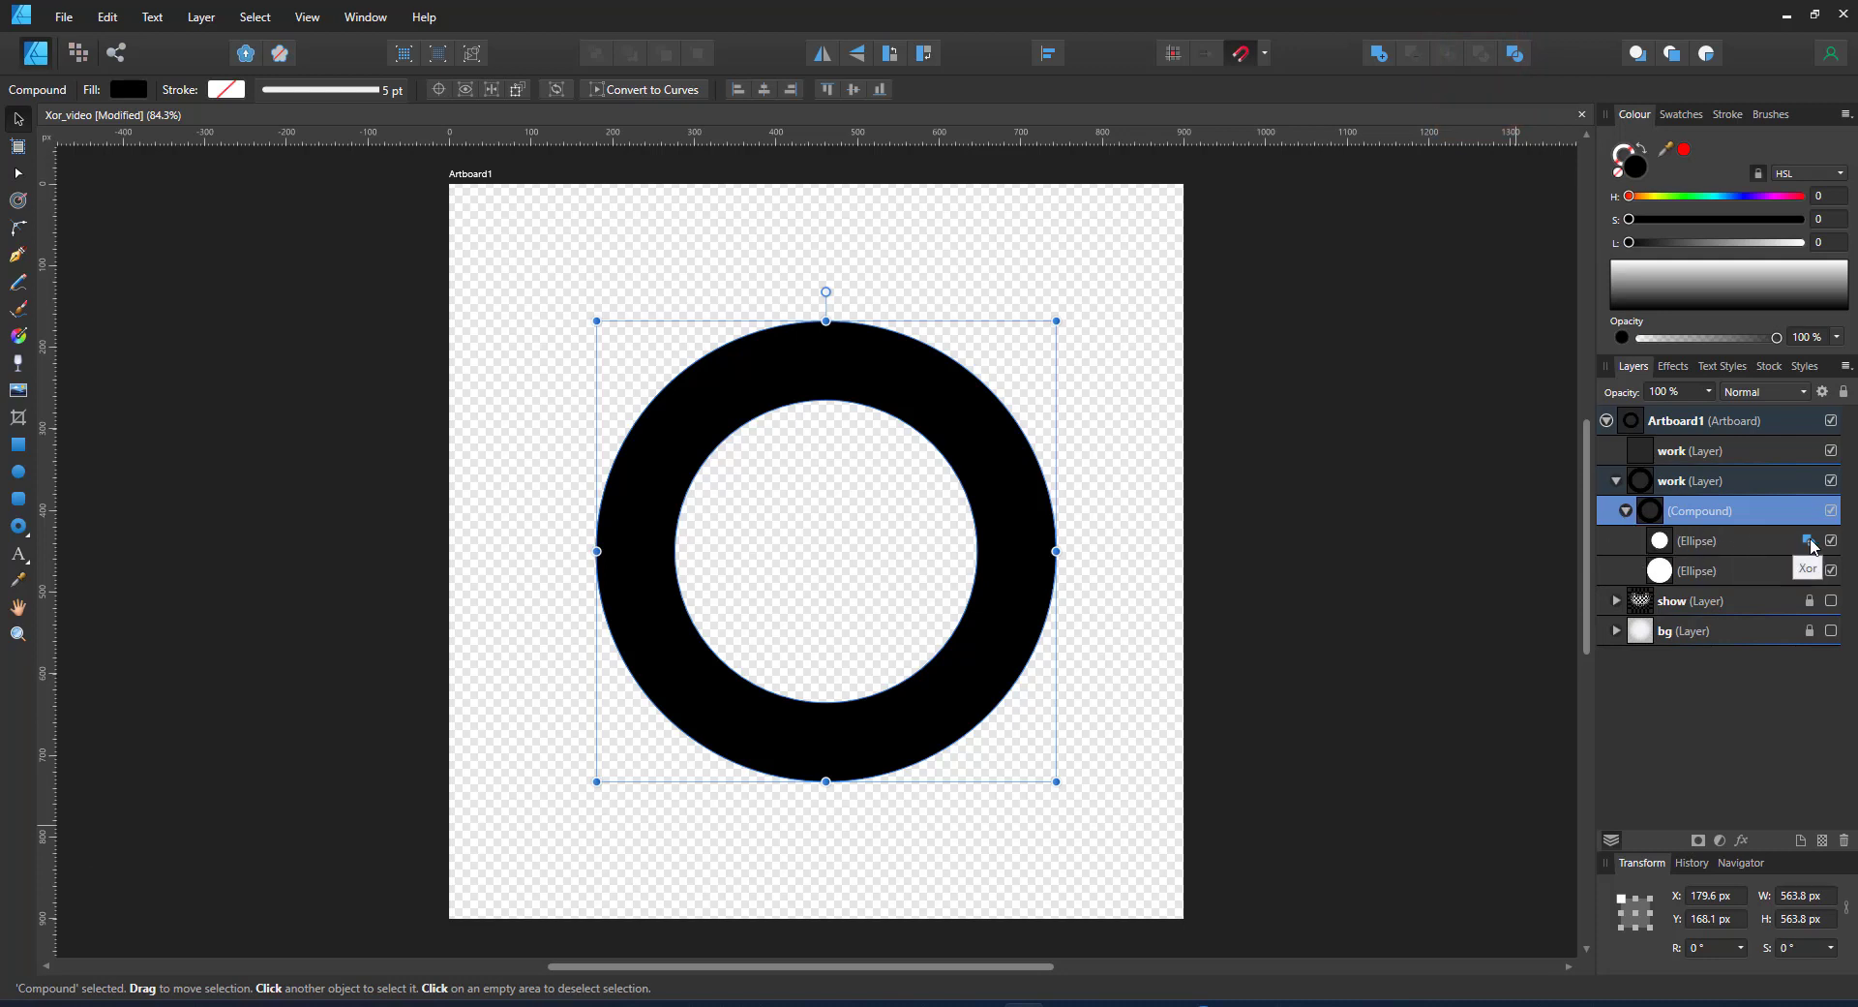
Duplicate the compound's inner circle and move the copy up and right to about X 400 px, Y 117 px
{"action": "left_click", "coordinate": [1695, 544]}
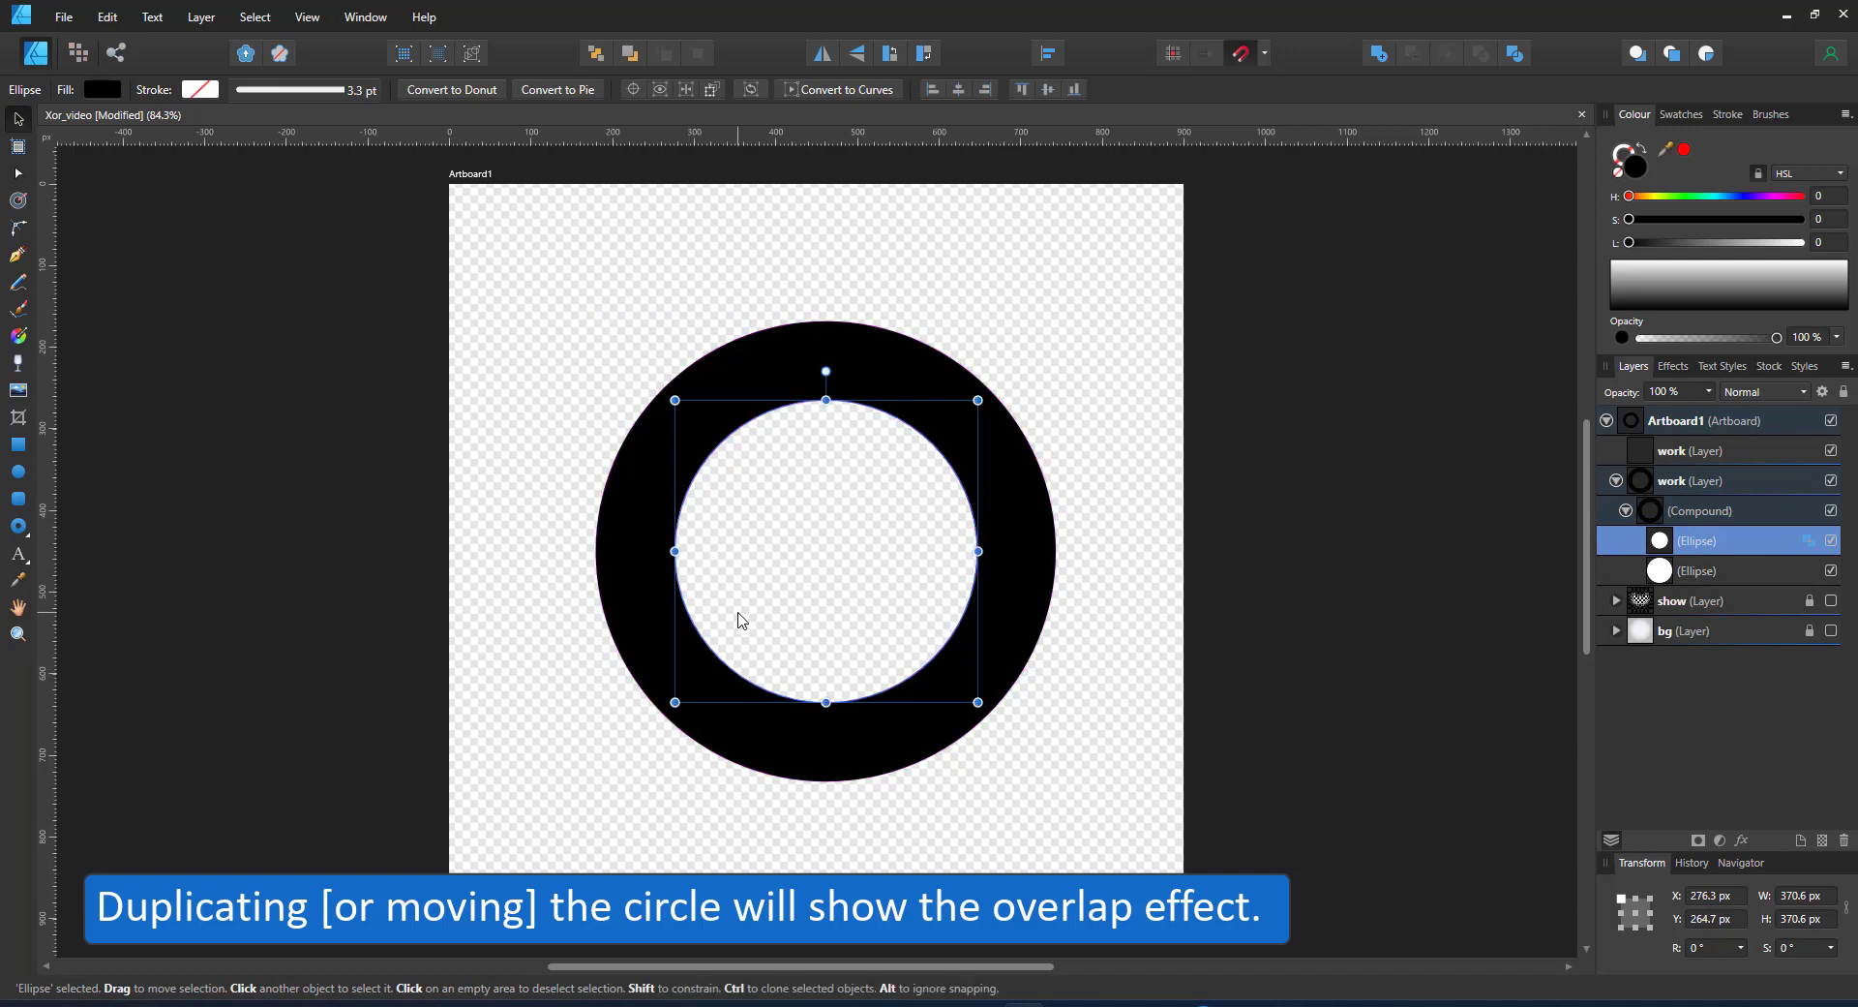
{"action": "key", "text": "ctrl+j"}
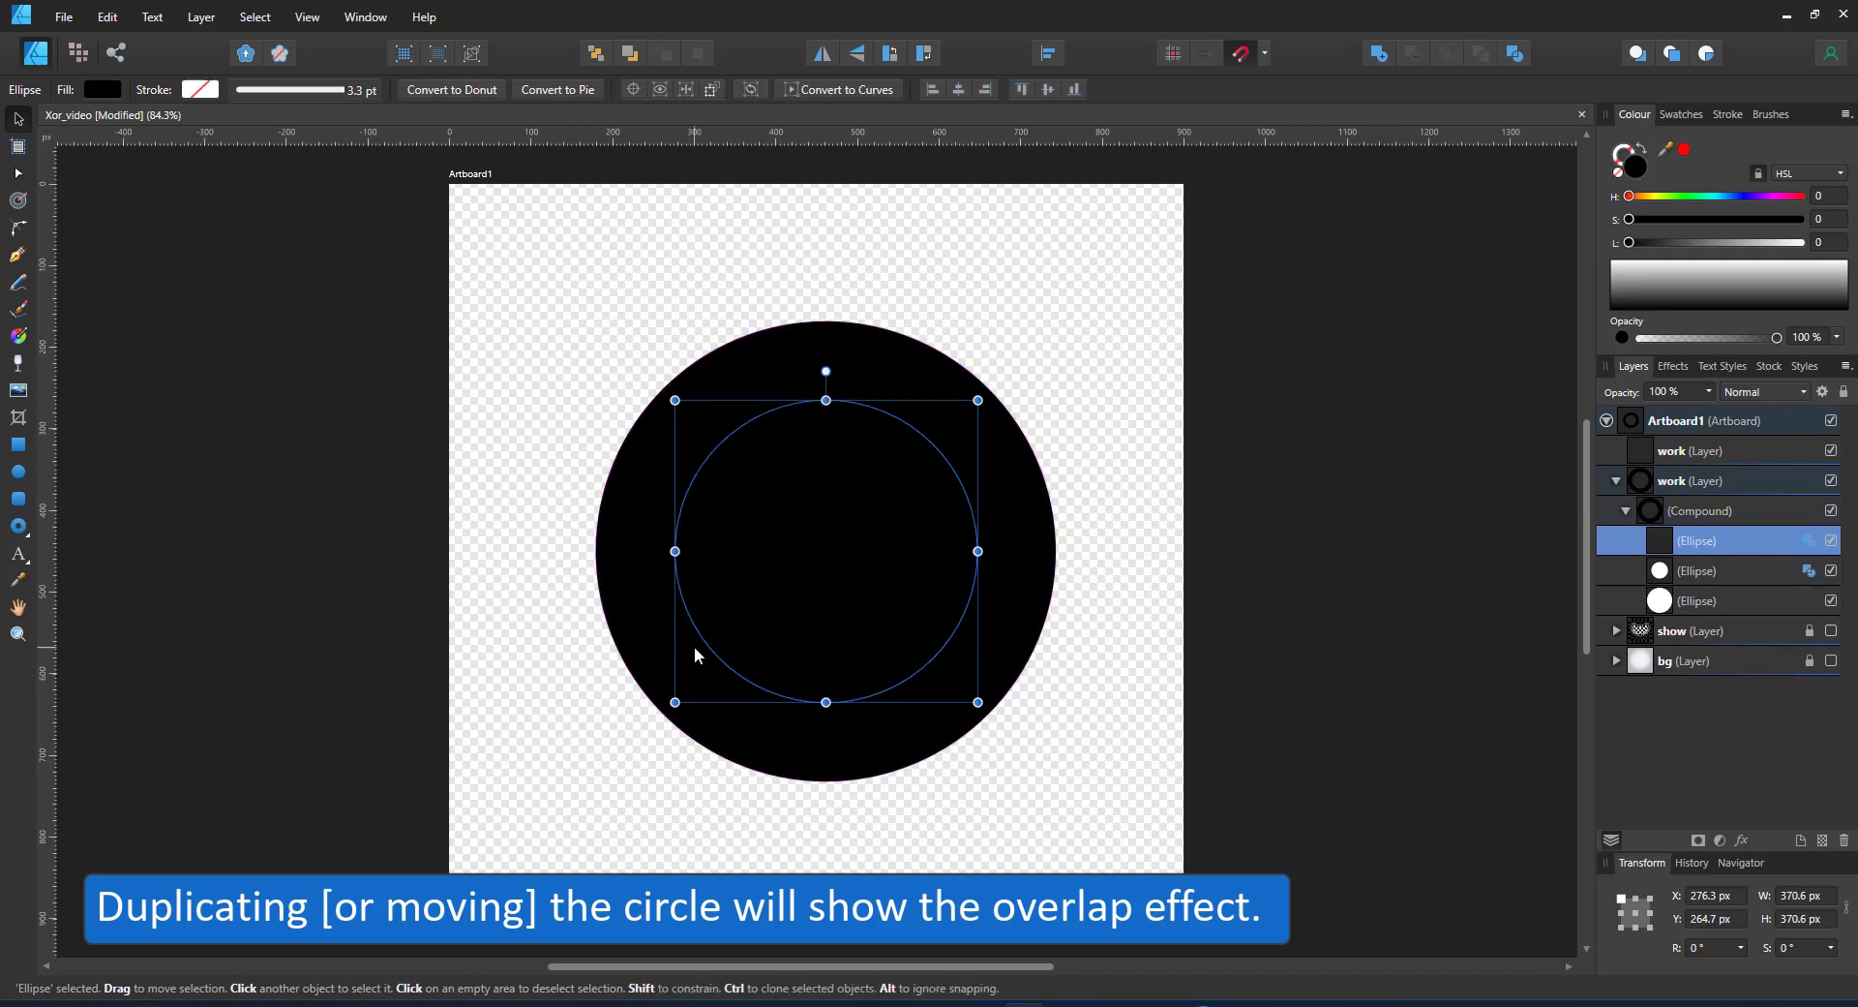
{"action": "left_click", "coordinate": [1781, 573]}
{"action": "left_click", "coordinate": [1758, 543]}
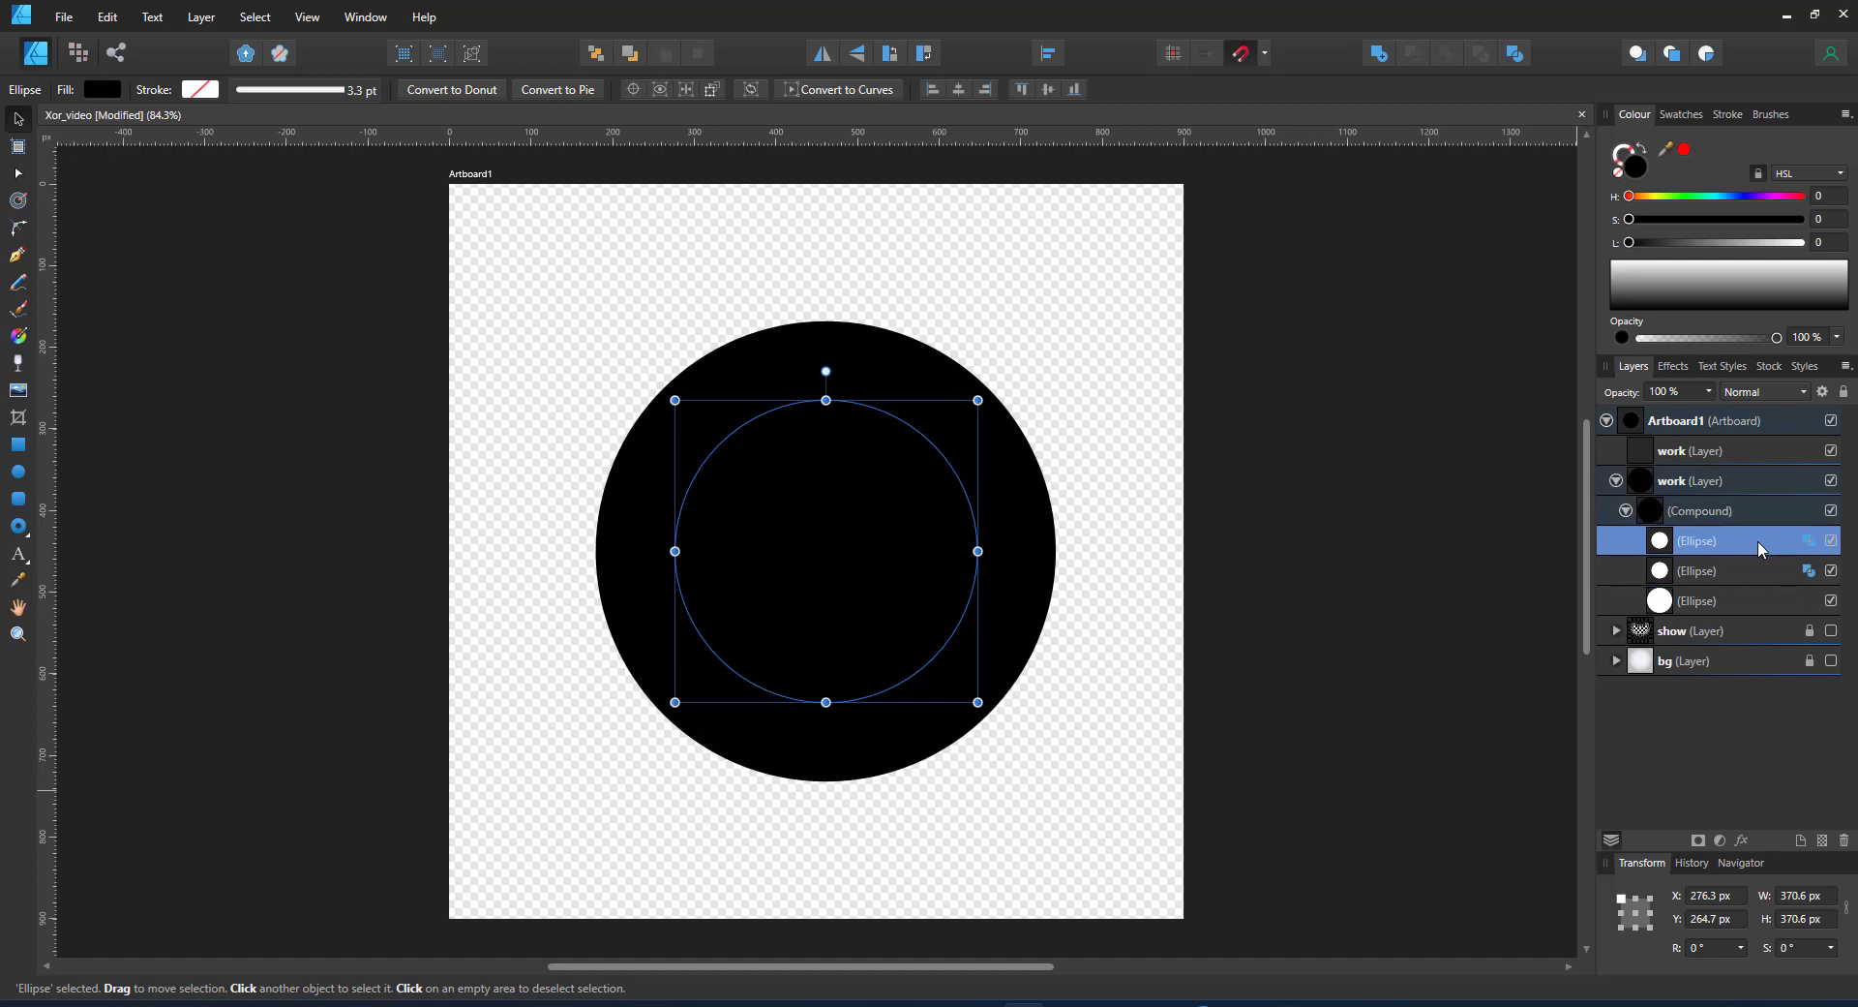
{"action": "left_click_drag", "start_coordinate": [940, 561], "coordinate": [1040, 440]}
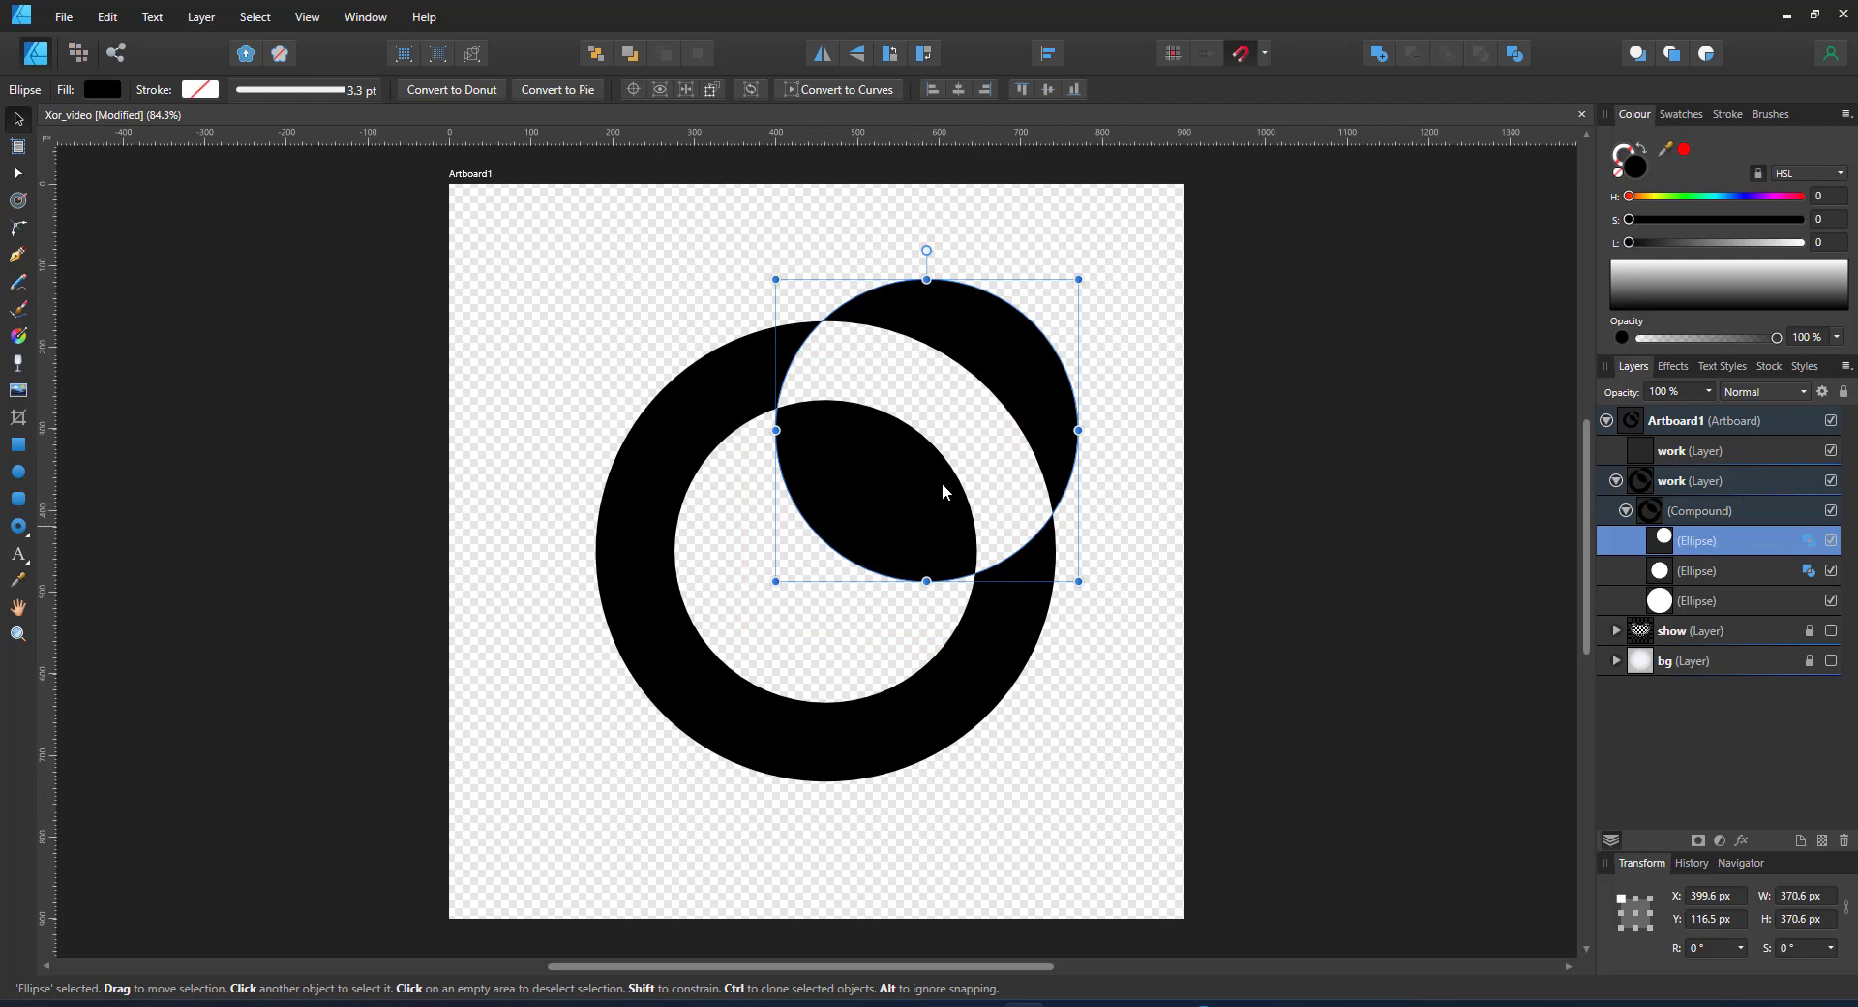
Duplicate the offset circle, shrink the copy to about 90 px inside the black overlap, and check the compound's other ellipses
{"action": "key", "text": "ctrl+j"}
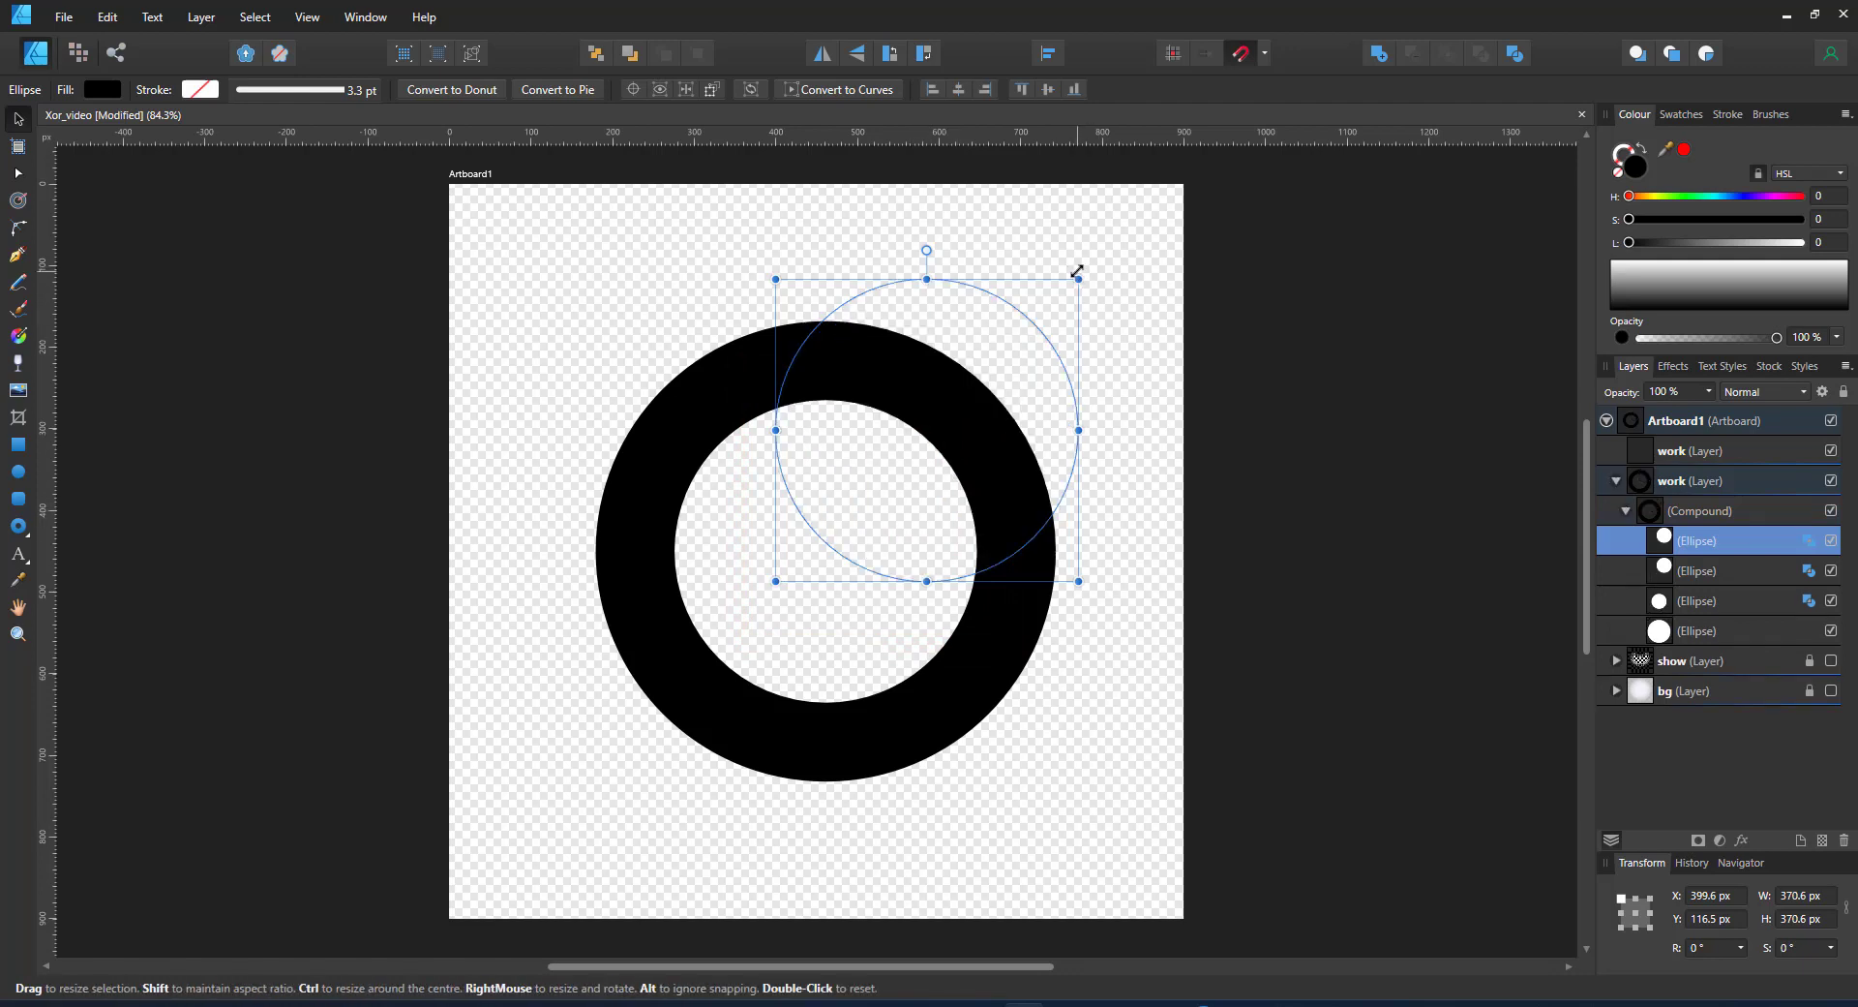
{"action": "left_click_drag", "start_coordinate": [1076, 278], "coordinate": [858, 501]}
{"action": "left_click", "coordinate": [1696, 584]}
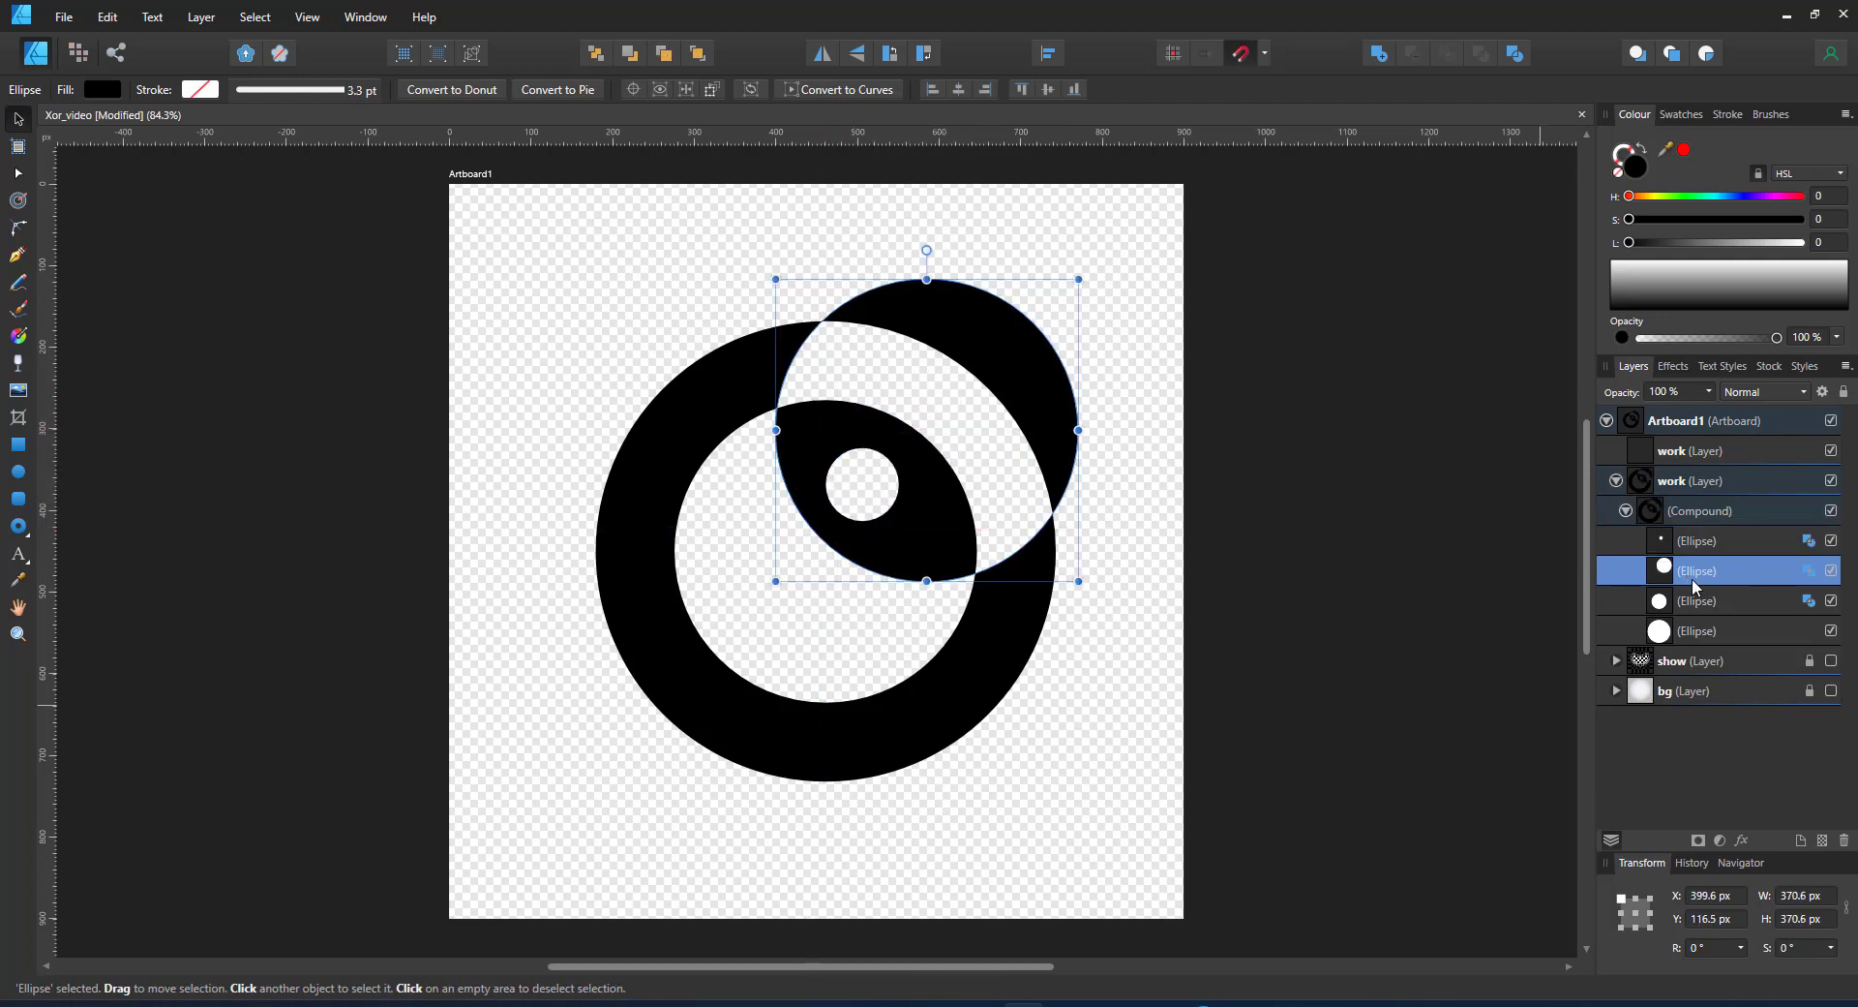
{"action": "left_click", "coordinate": [1686, 610]}
{"action": "left_click", "coordinate": [1681, 639]}
Duplicate the small 90 px circle and scale the copy down concentrically inside it
{"action": "left_click", "coordinate": [1697, 548]}
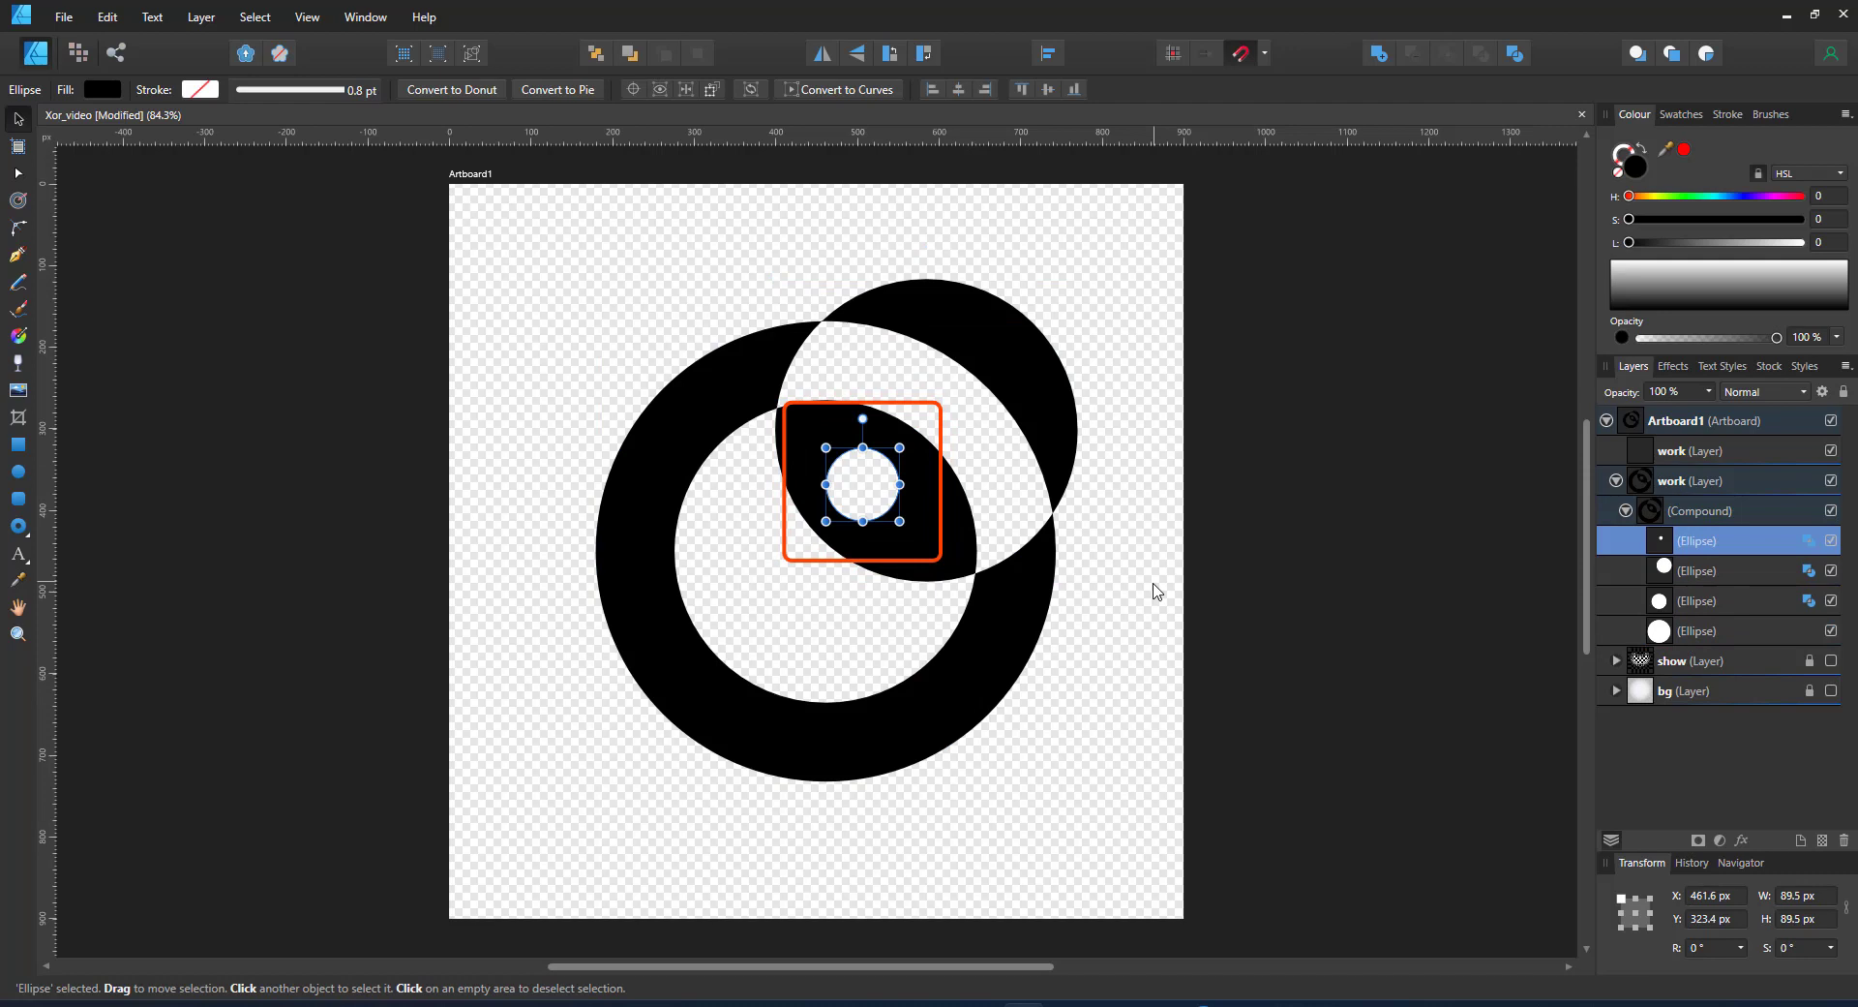
{"action": "key", "text": "ctrl+j"}
{"action": "left_click_drag", "start_coordinate": [899, 447], "coordinate": [881, 465]}
{"action": "left_click", "coordinate": [1171, 581]}
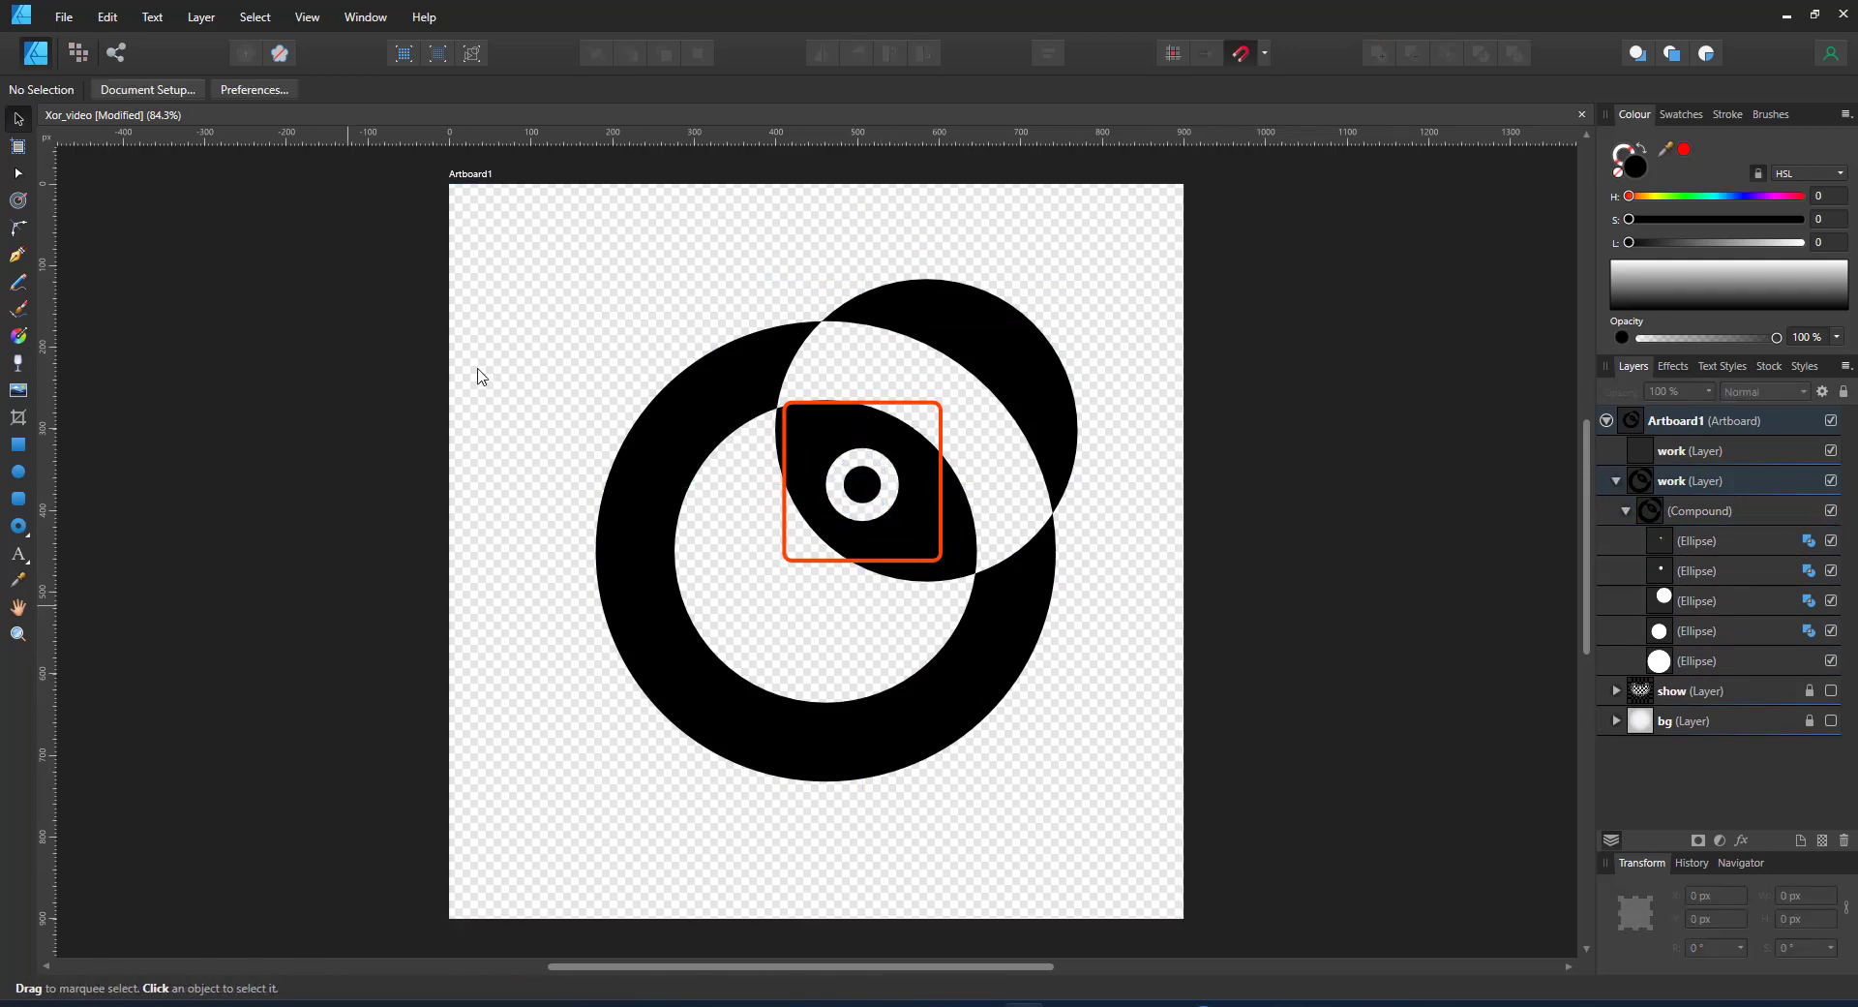
{"action": "left_click", "coordinate": [1715, 513]}
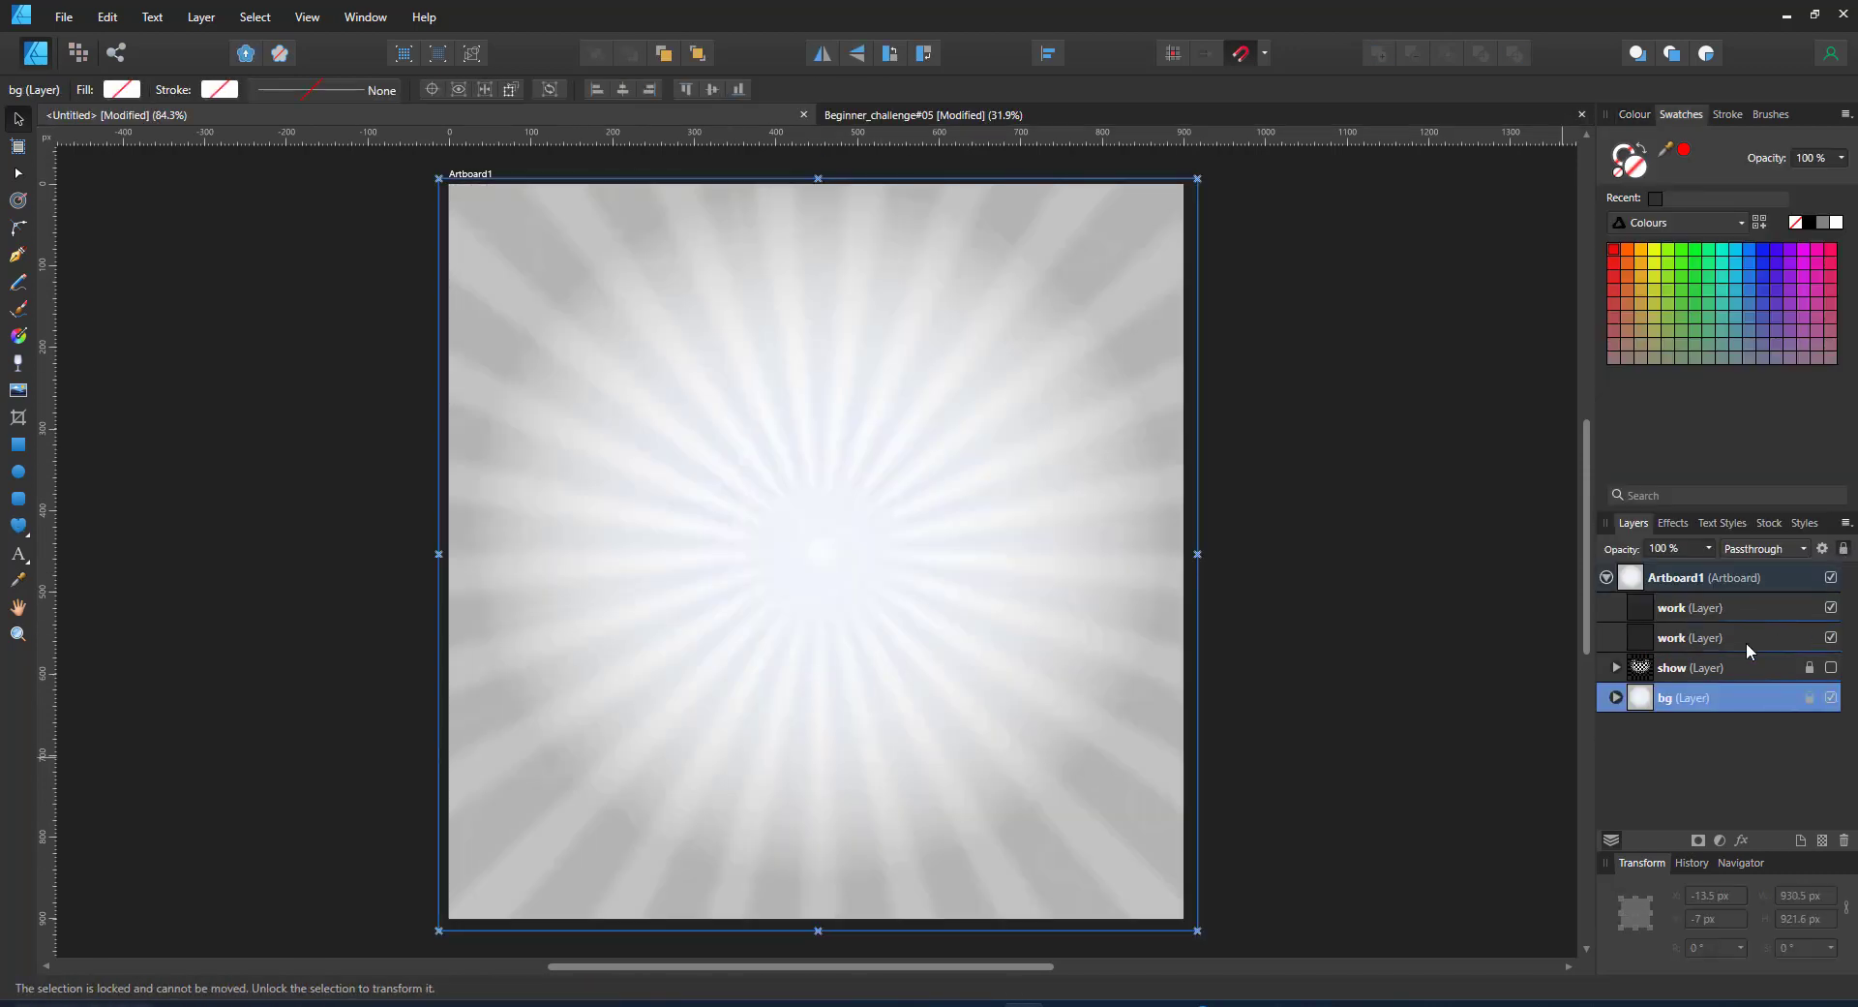
Draw a black vertical rectangle about 69 px wide and 939 px high near the artboard's left edge on the lower work layer
{"action": "left_click", "coordinate": [1748, 645]}
{"action": "left_click", "coordinate": [11, 447]}
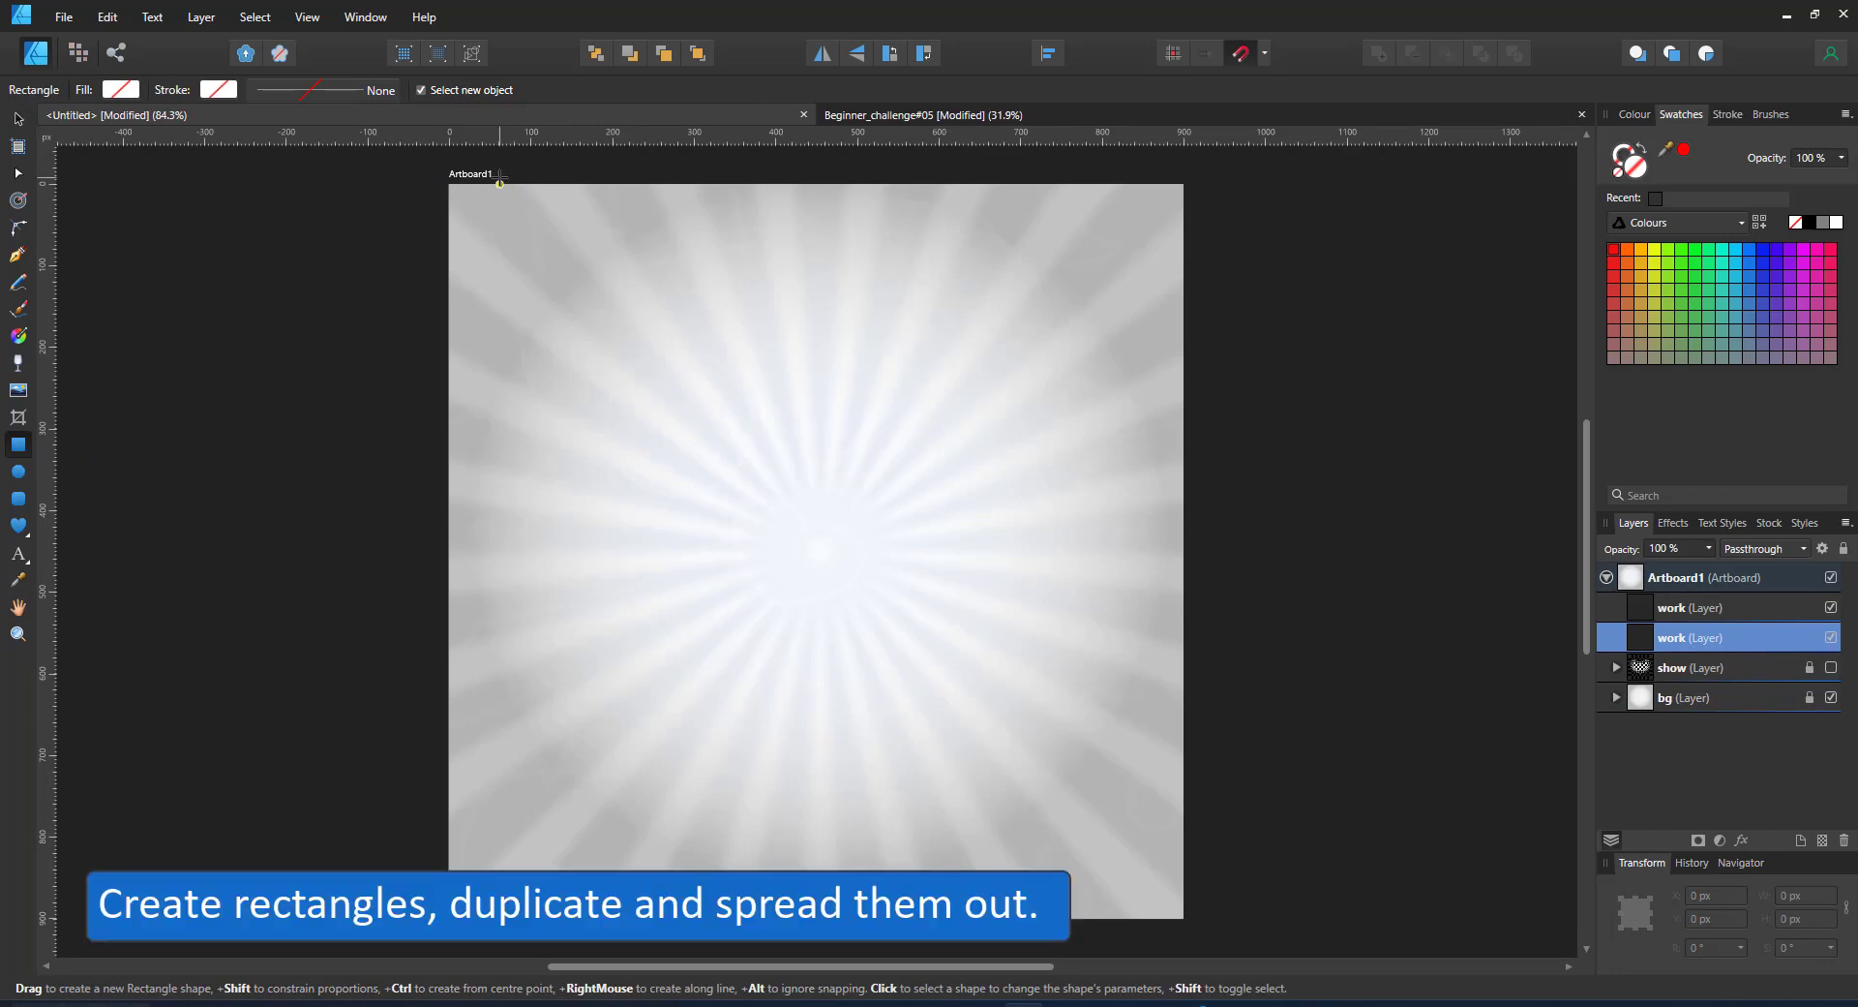
{"action": "left_click_drag", "start_coordinate": [491, 167], "coordinate": [546, 930]}
{"action": "left_click", "coordinate": [1809, 222]}
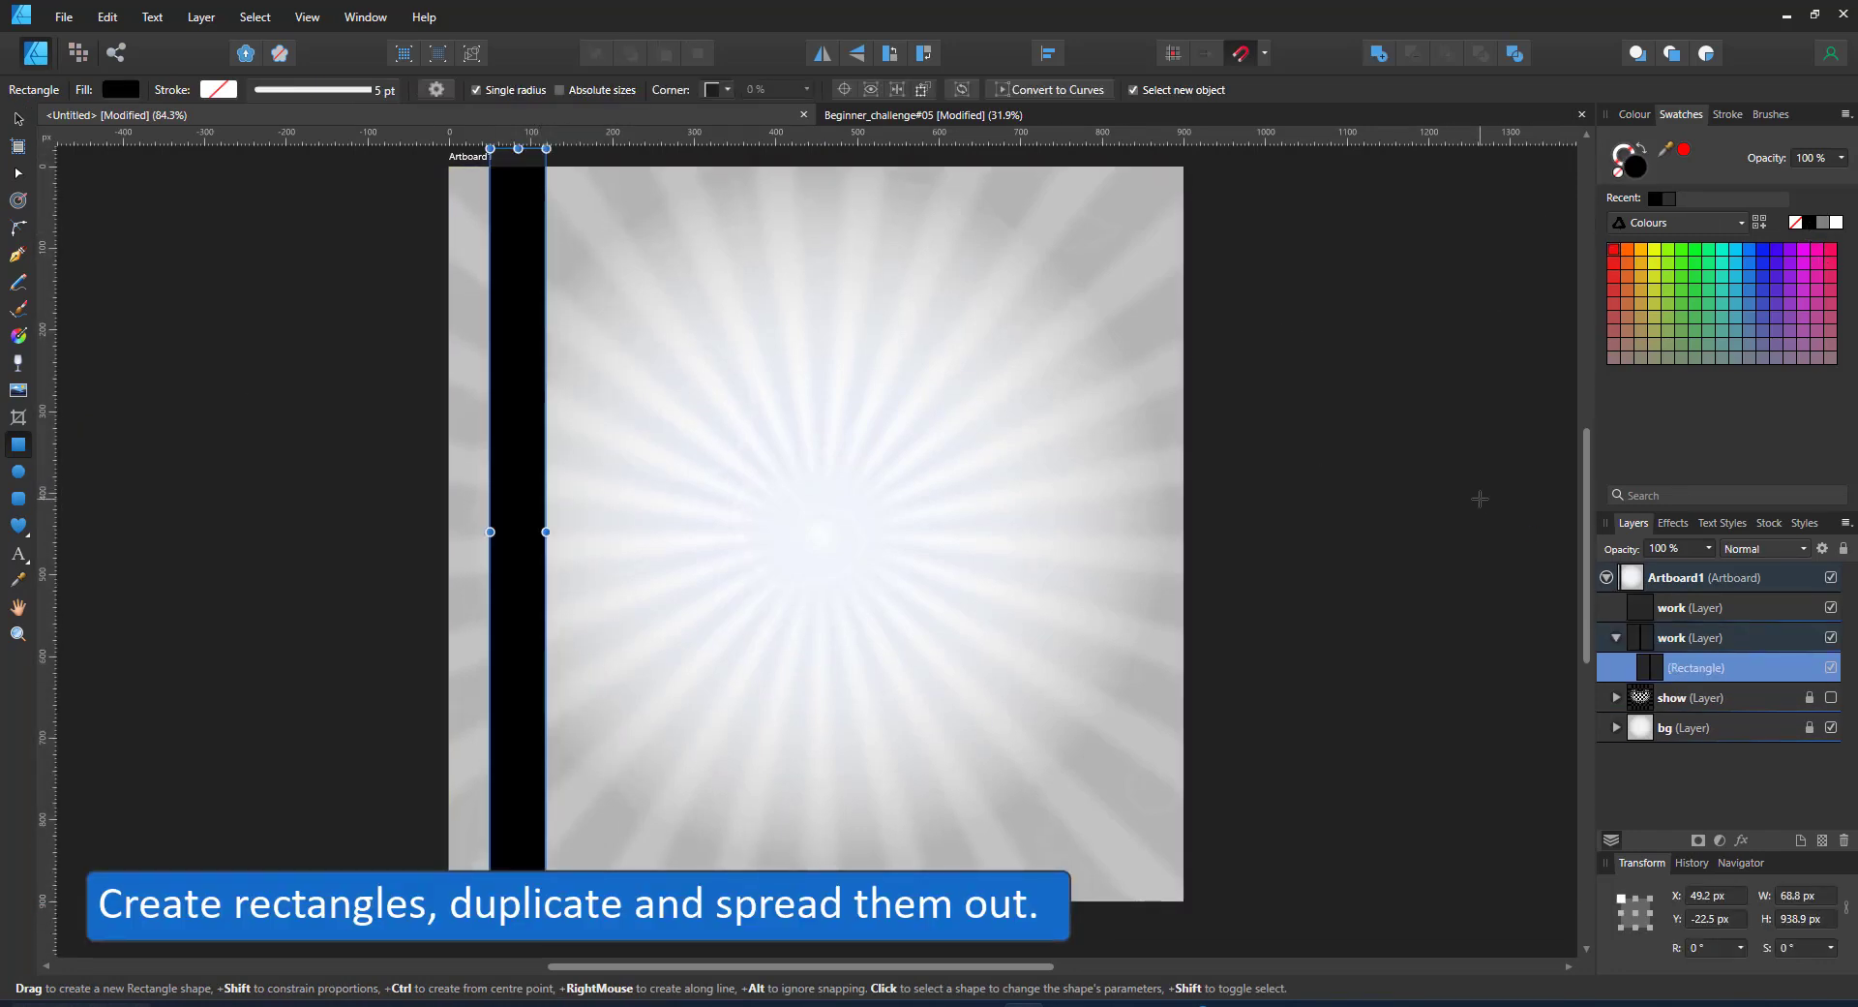
{"action": "left_click", "coordinate": [18, 118]}
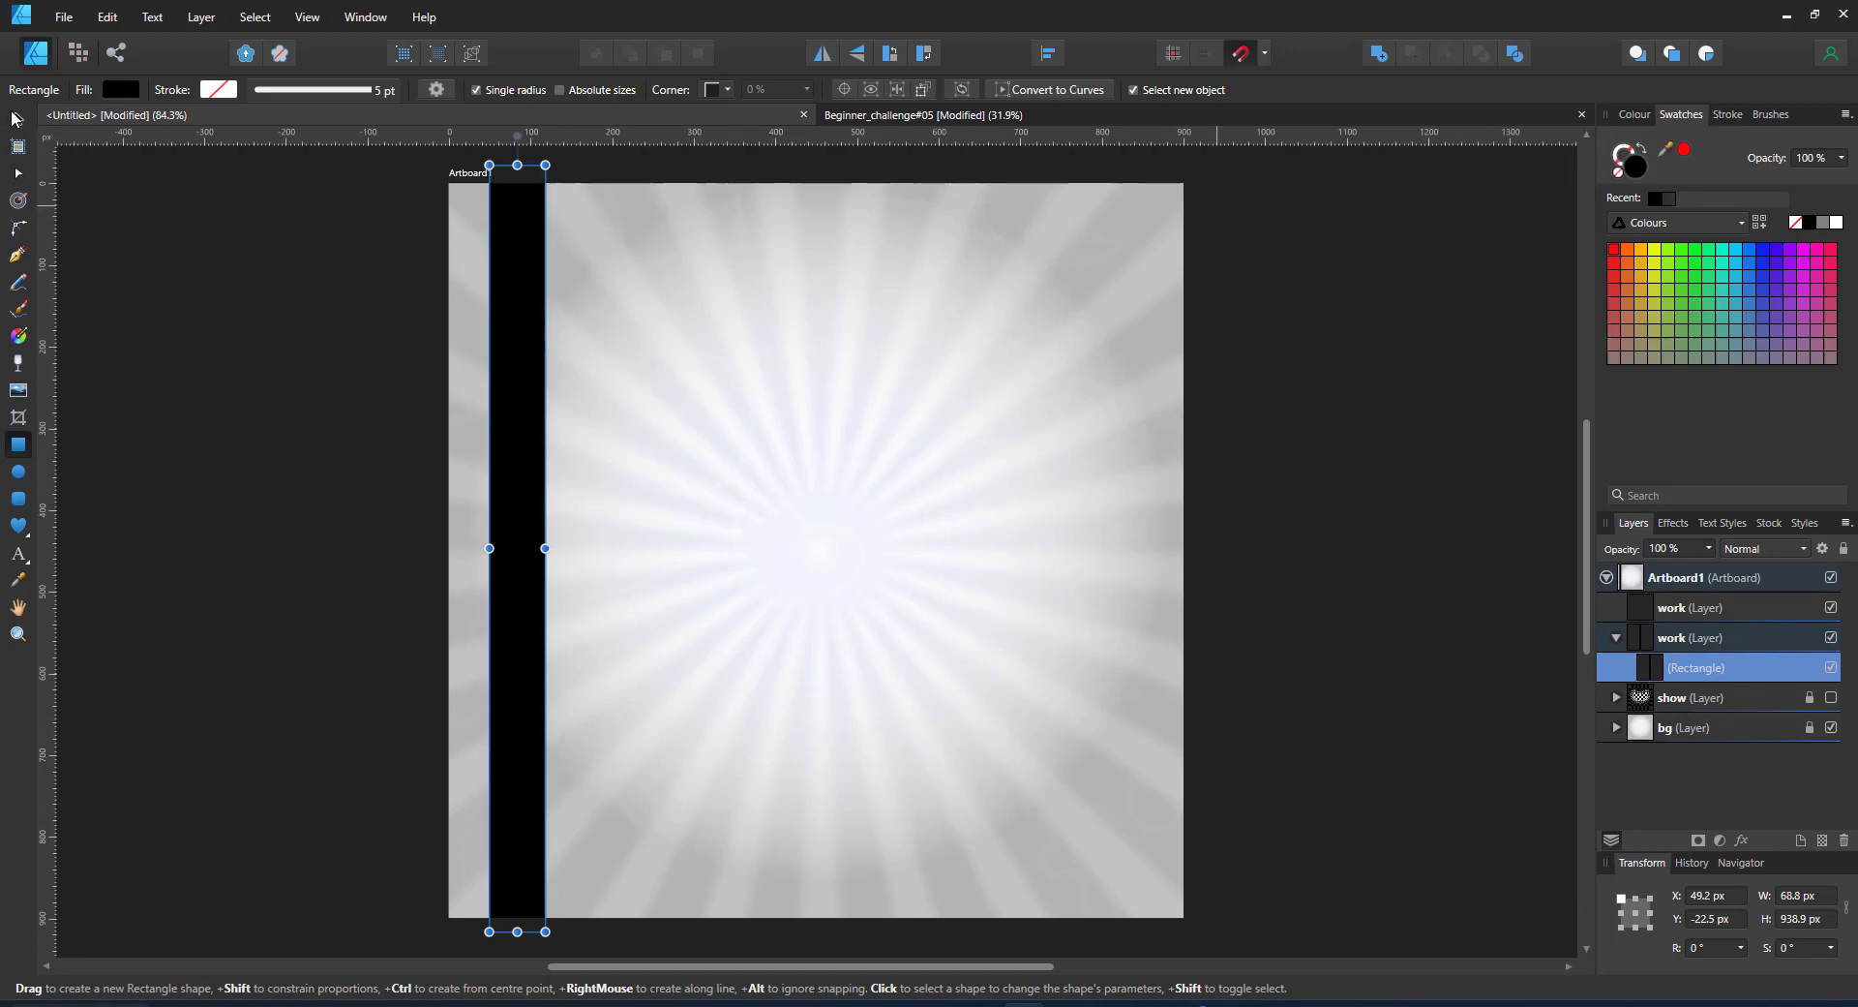
Duplicate the black vertical rectangle repeatedly at even spacing across the artboard, reaching about X 846 px
{"action": "left_click", "coordinate": [468, 493]}
{"action": "left_click", "coordinate": [491, 381]}
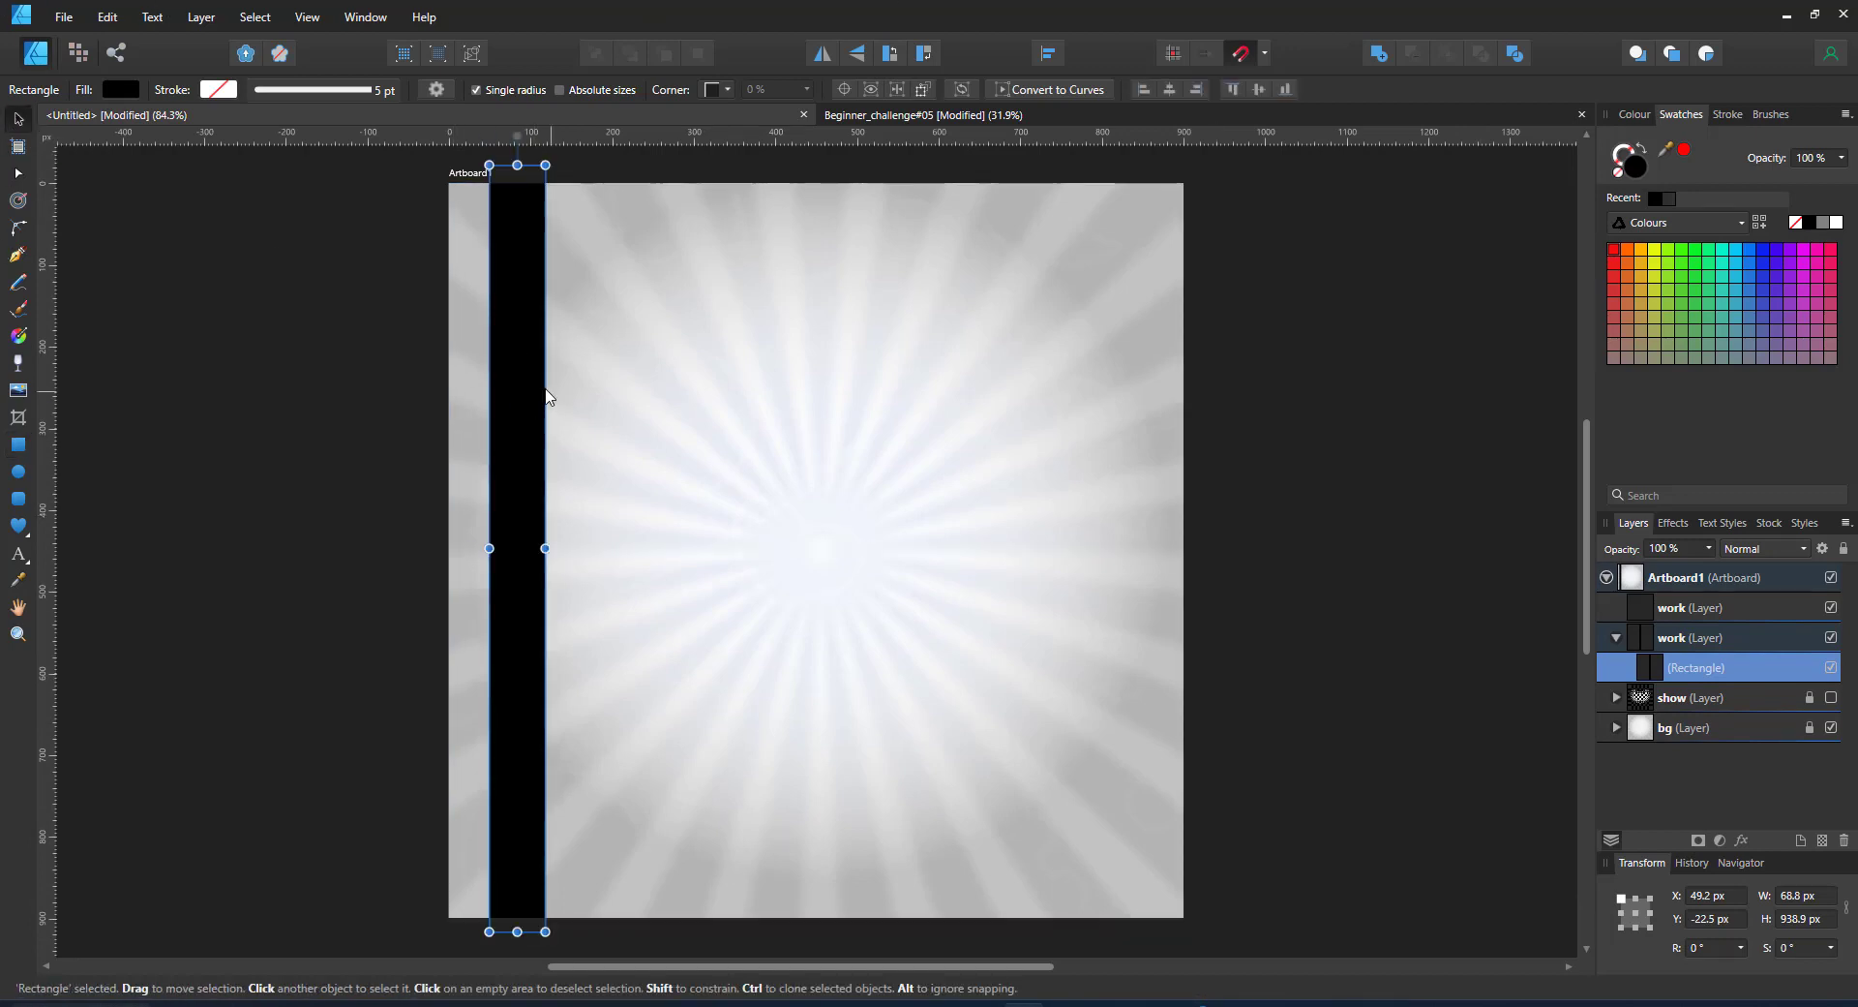
{"action": "left_click_drag", "start_coordinate": [515, 373], "coordinate": [608, 365]}
{"action": "key", "text": "ctrl+j"}
{"action": "key", "text": "ctrl+j"}
{"action": "key", "text": "ctrl+j"}
{"action": "key", "text": "ctrl+j"}
{"action": "key", "text": "ctrl+j"}
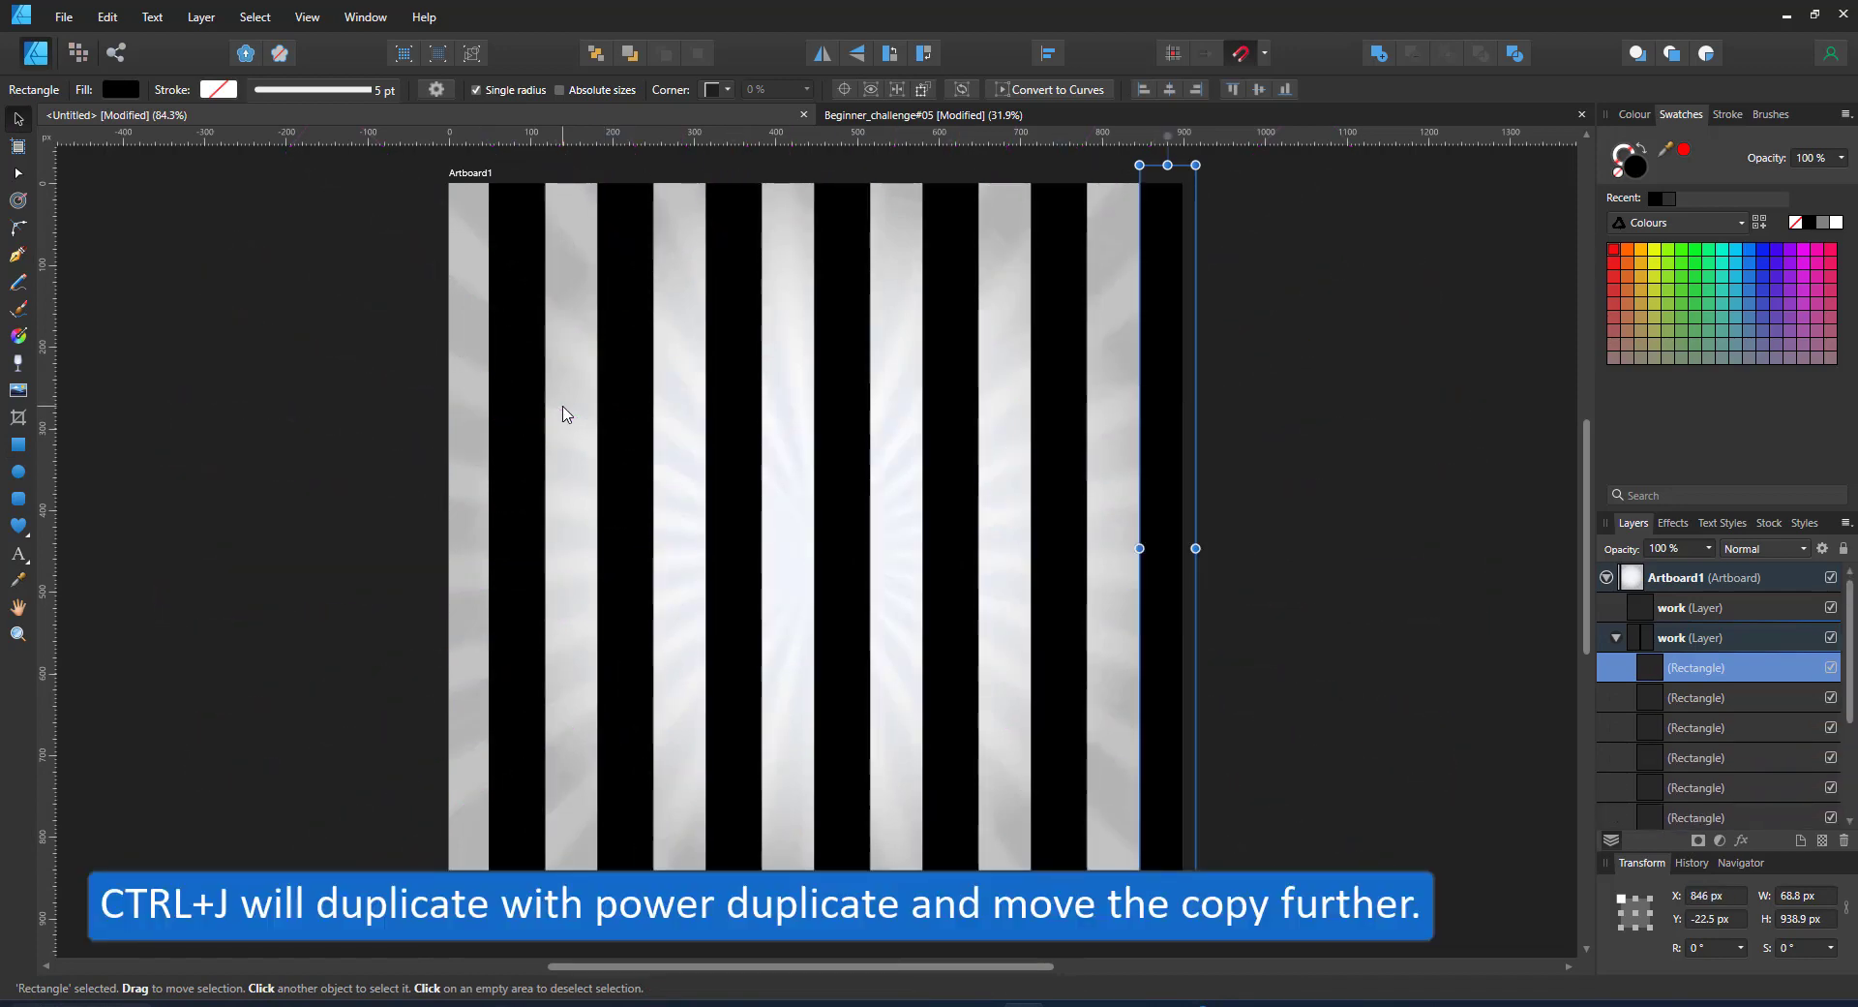
Select all the vertical stripes and resize the set to about 838 px wide, starting at about X 62 px and ending at the artboard edge
{"action": "scroll", "coordinate": [1684, 735], "scroll_direction": "down", "scroll_amount": 2}
{"action": "key", "text": "Escape"}
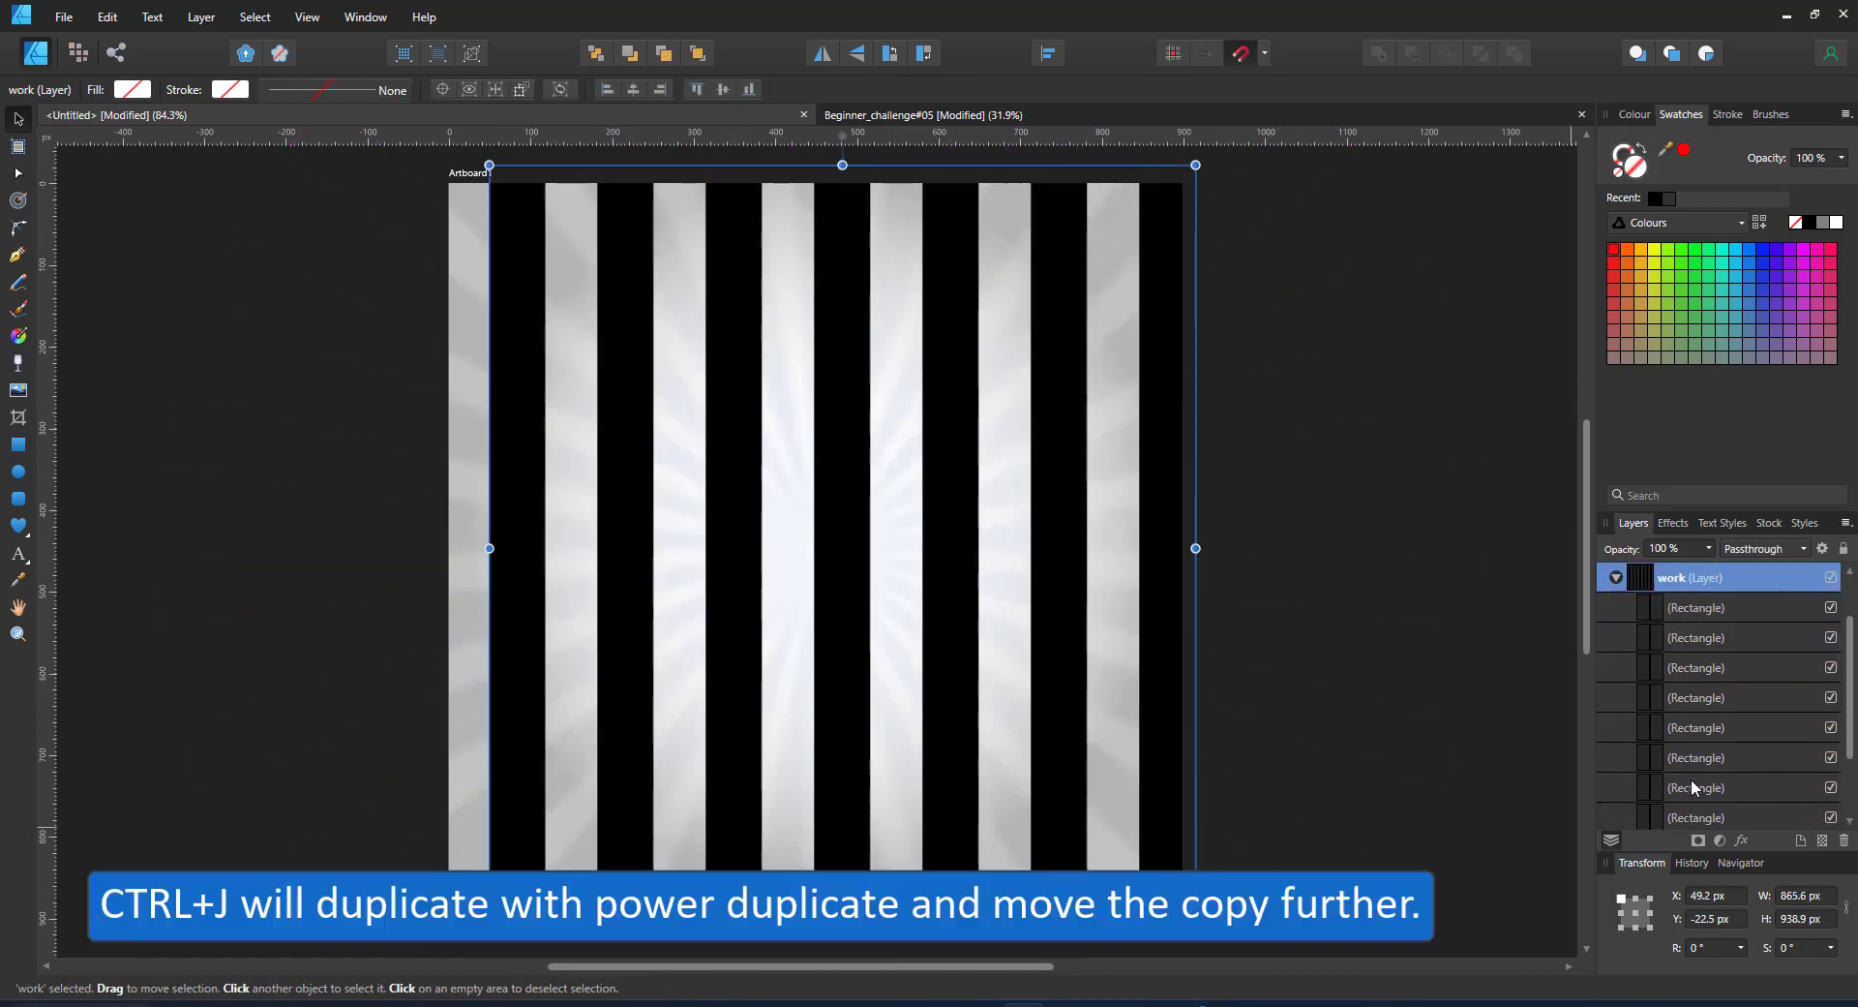
{"action": "scroll", "coordinate": [1732, 697], "scroll_direction": "down", "scroll_amount": 2}
{"action": "left_click", "coordinate": [1713, 726]}
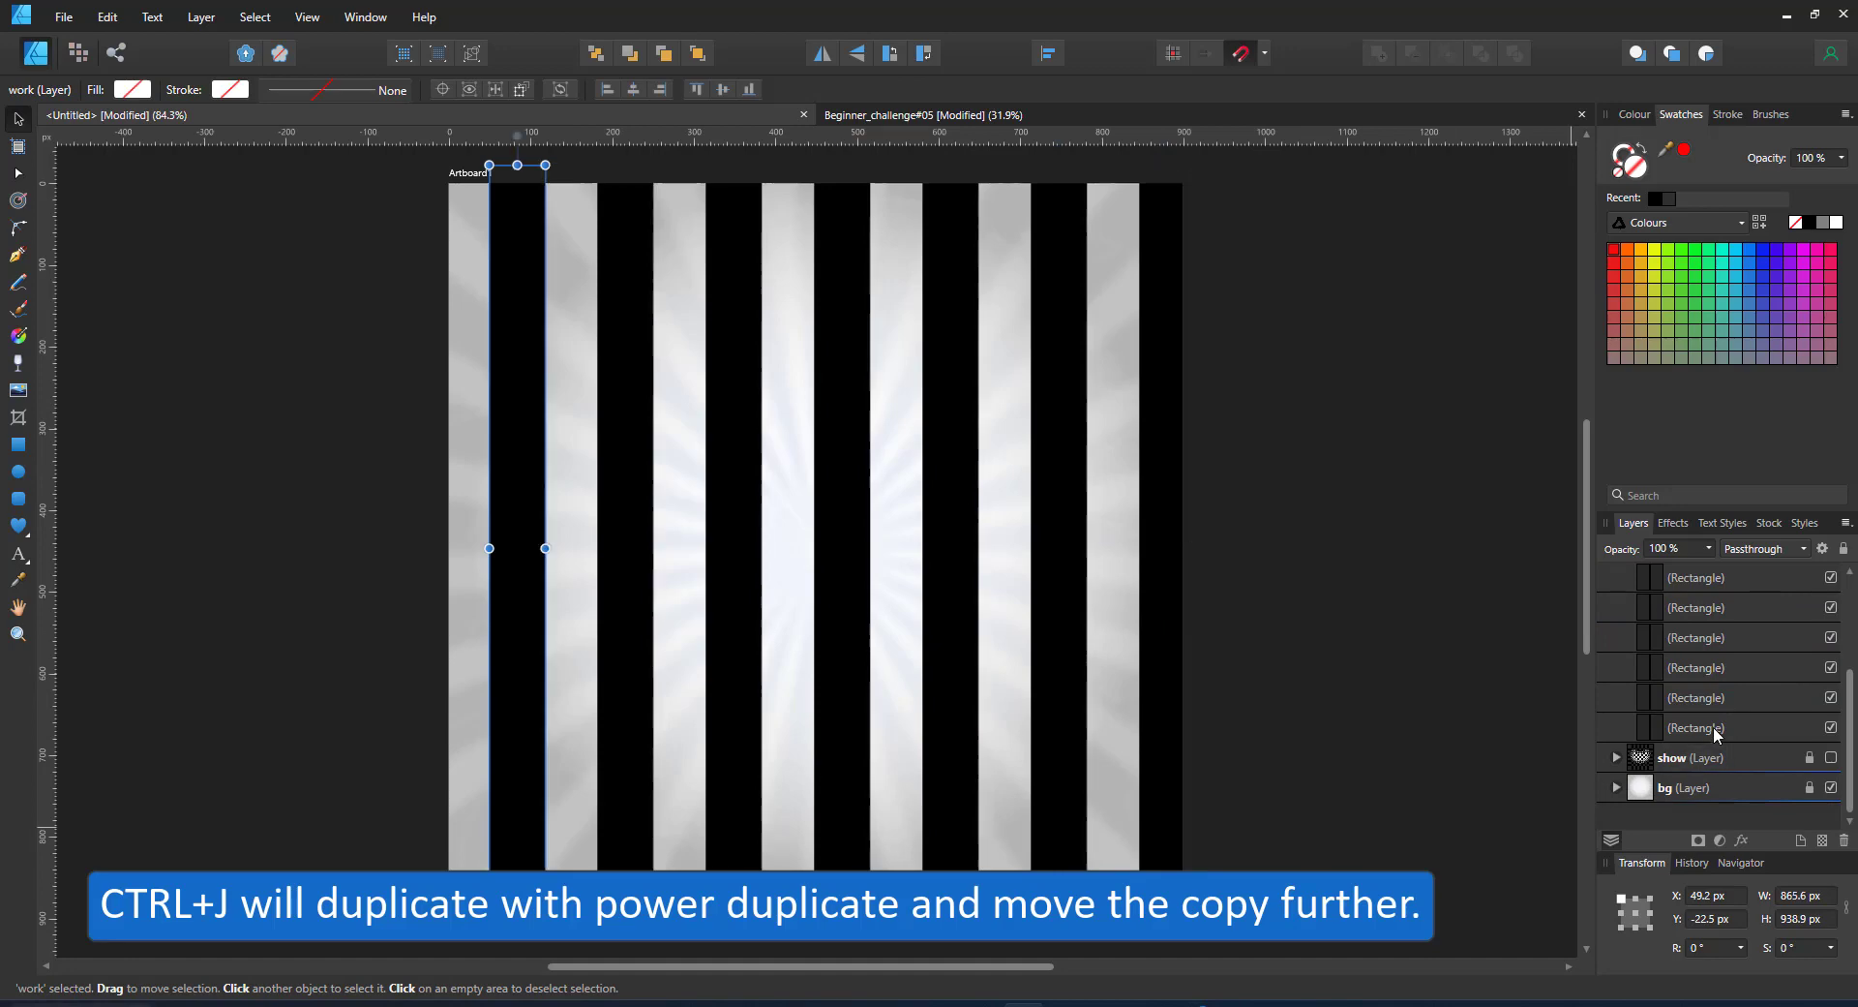
{"action": "scroll", "coordinate": [1704, 707], "scroll_direction": "up", "scroll_amount": 3}
{"action": "key", "text": "ctrl+a"}
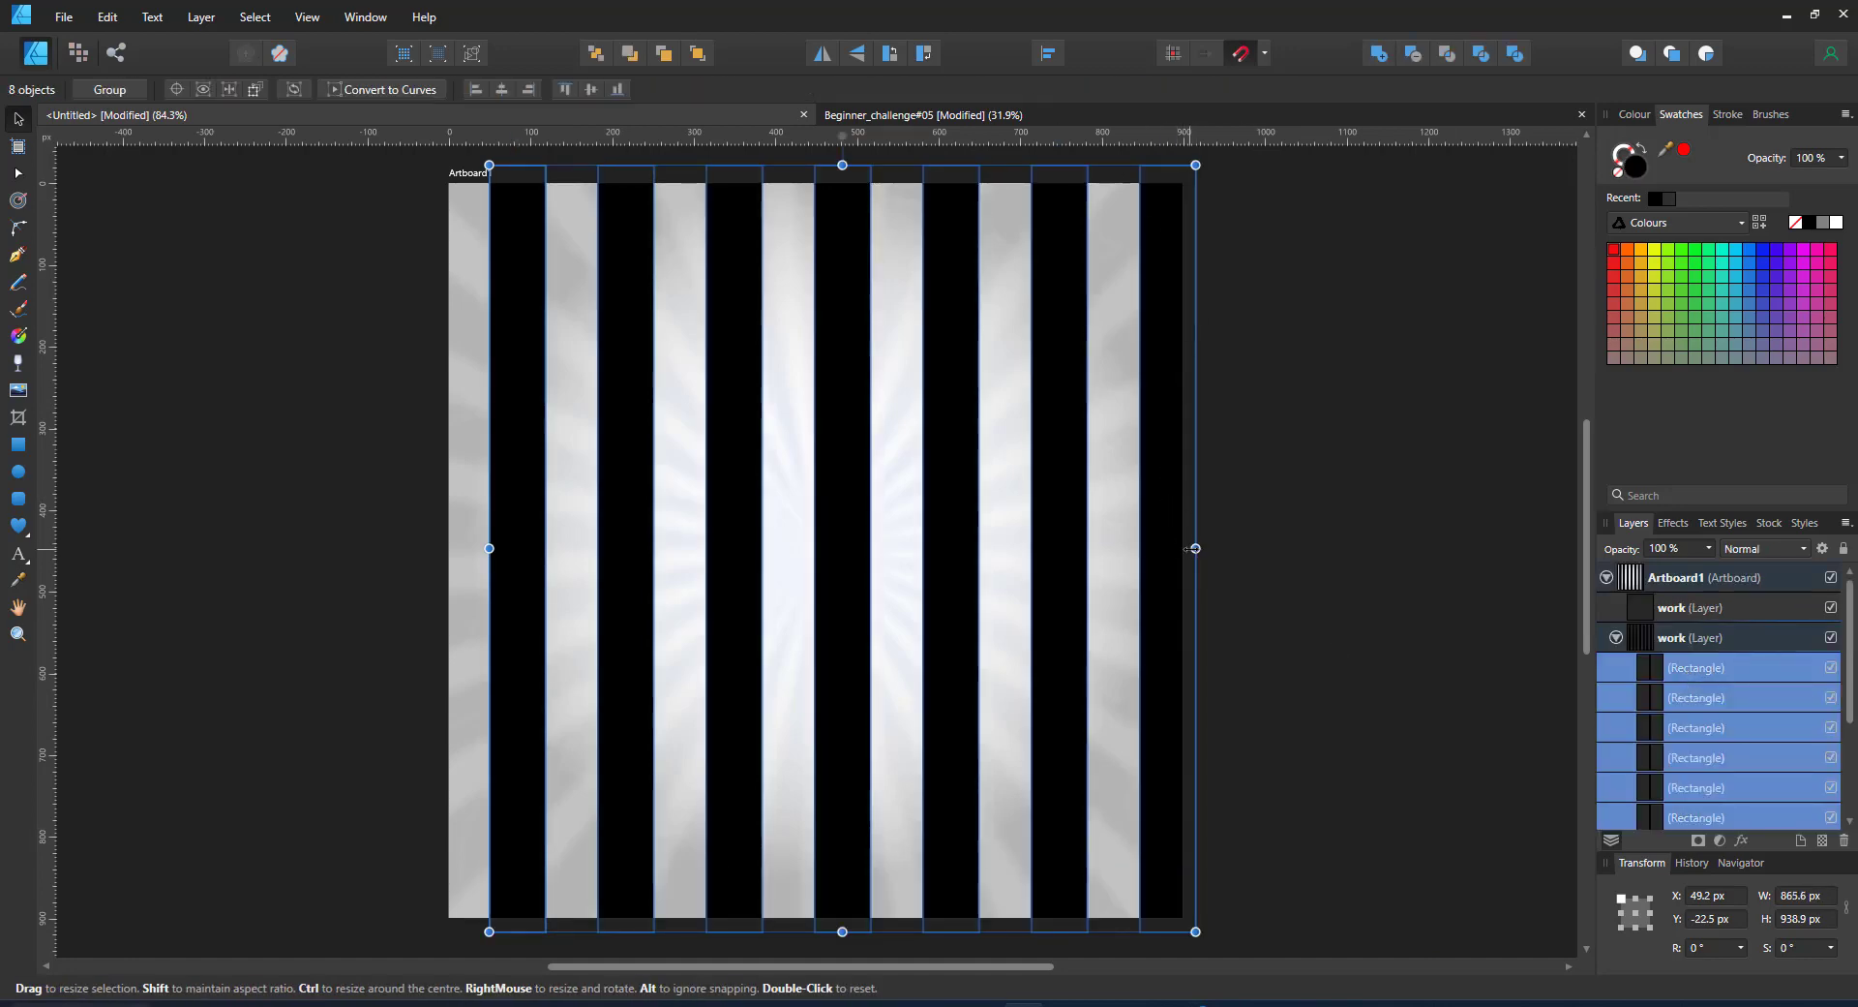
{"action": "left_click_drag", "start_coordinate": [1163, 547], "coordinate": [1183, 548]}
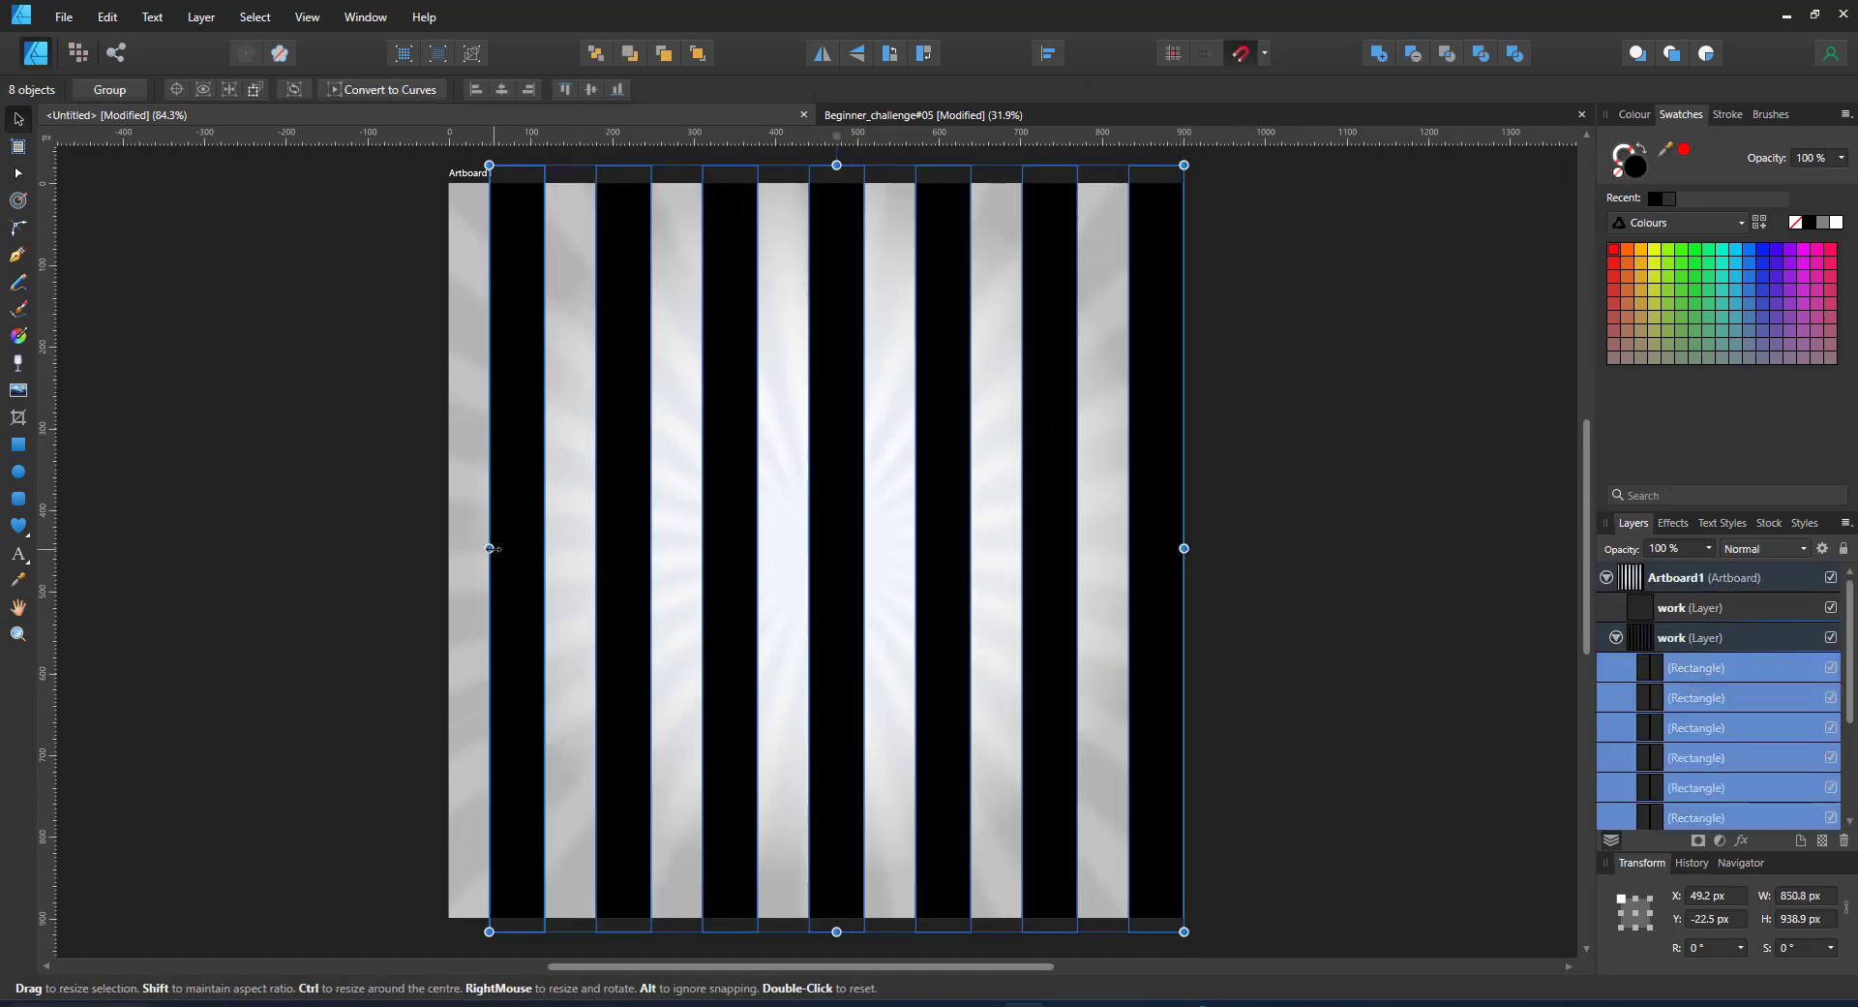
{"action": "left_click_drag", "start_coordinate": [489, 548], "coordinate": [500, 549]}
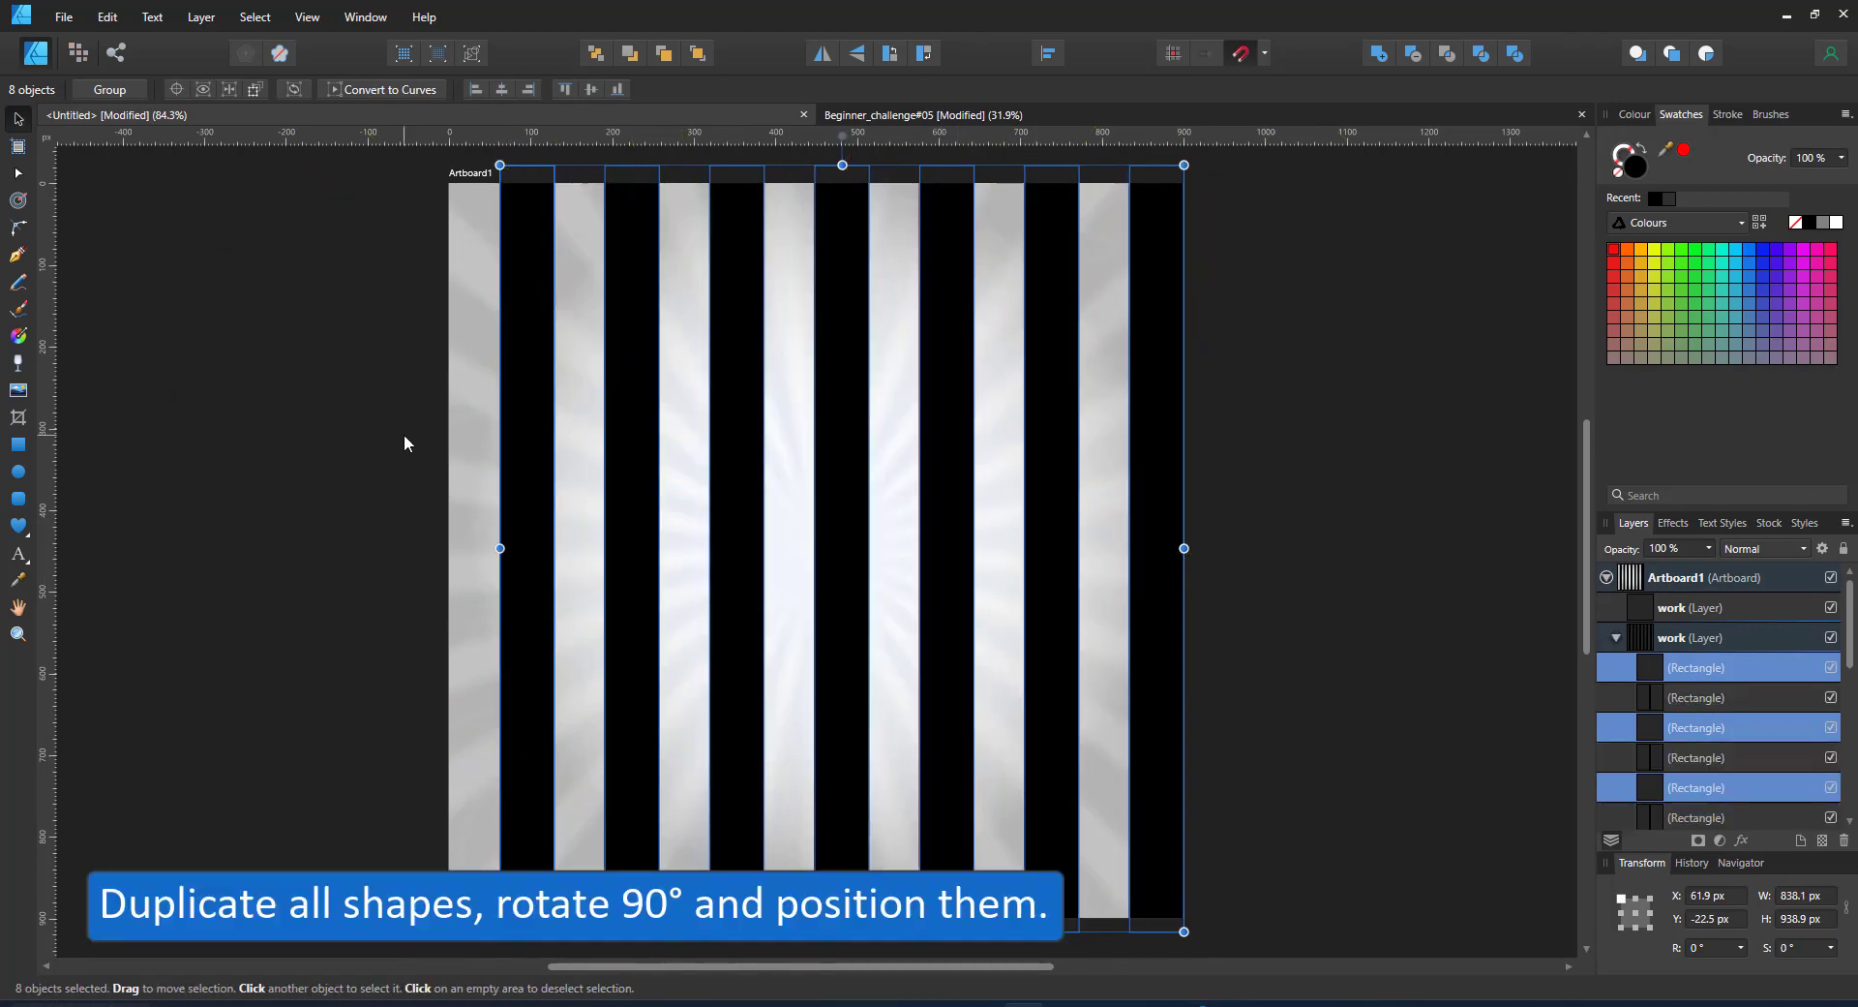
Rotate duplicates of the stripes by 90°, align them to the artboard's top edge, and combine all rectangles into an XOR compound
{"action": "left_click", "coordinate": [922, 54]}
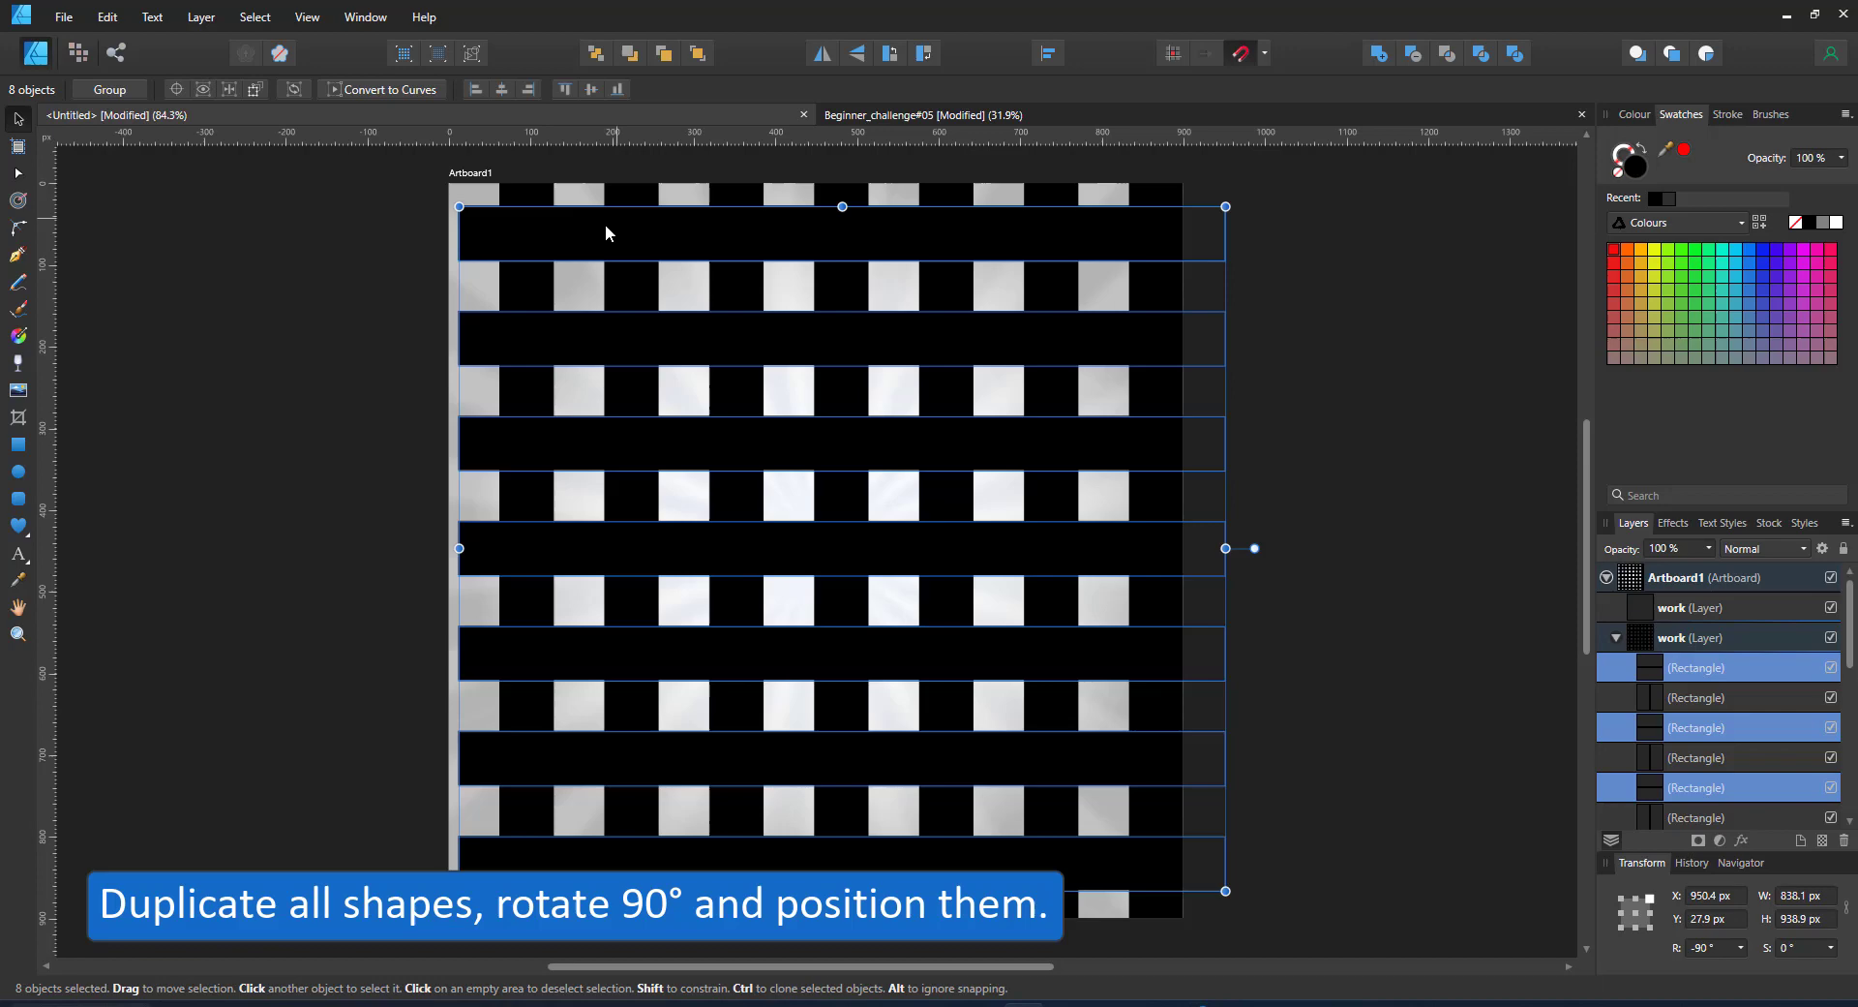
{"action": "left_click_drag", "start_coordinate": [606, 228], "coordinate": [577, 215]}
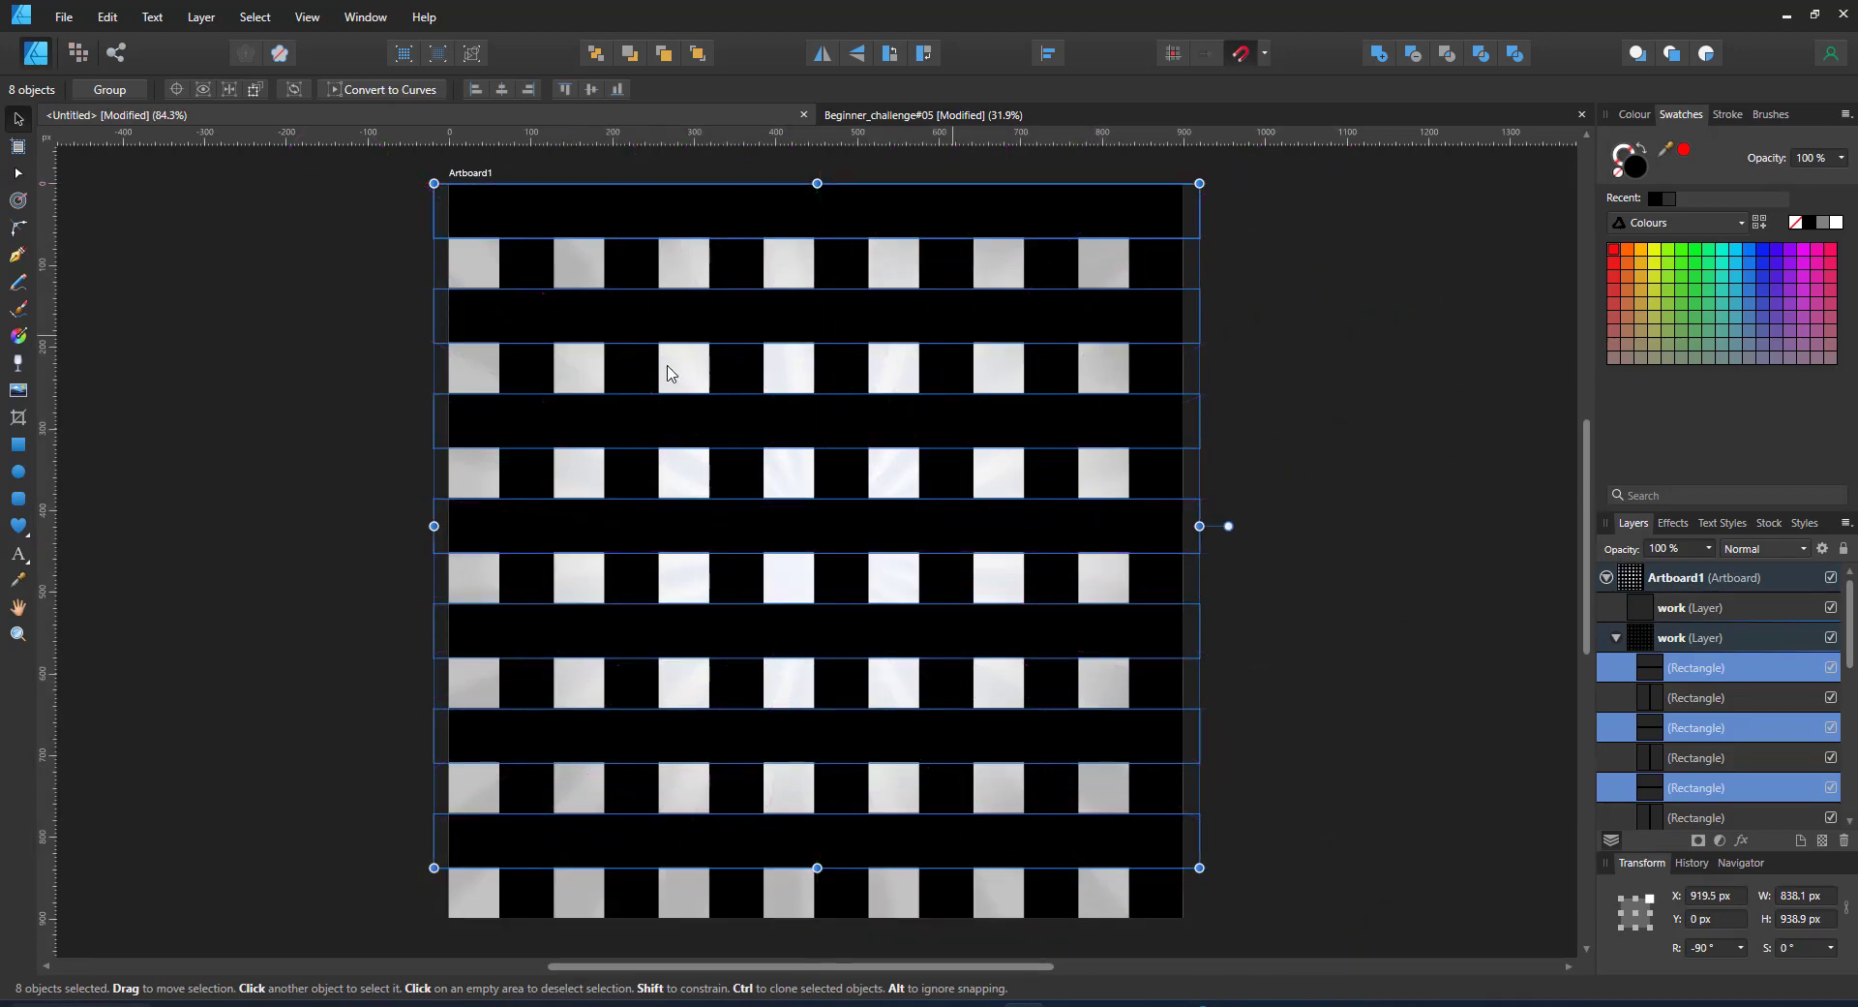
{"action": "left_click", "coordinate": [1738, 658]}
{"action": "scroll", "coordinate": [1728, 697], "scroll_direction": "down", "scroll_amount": 3}
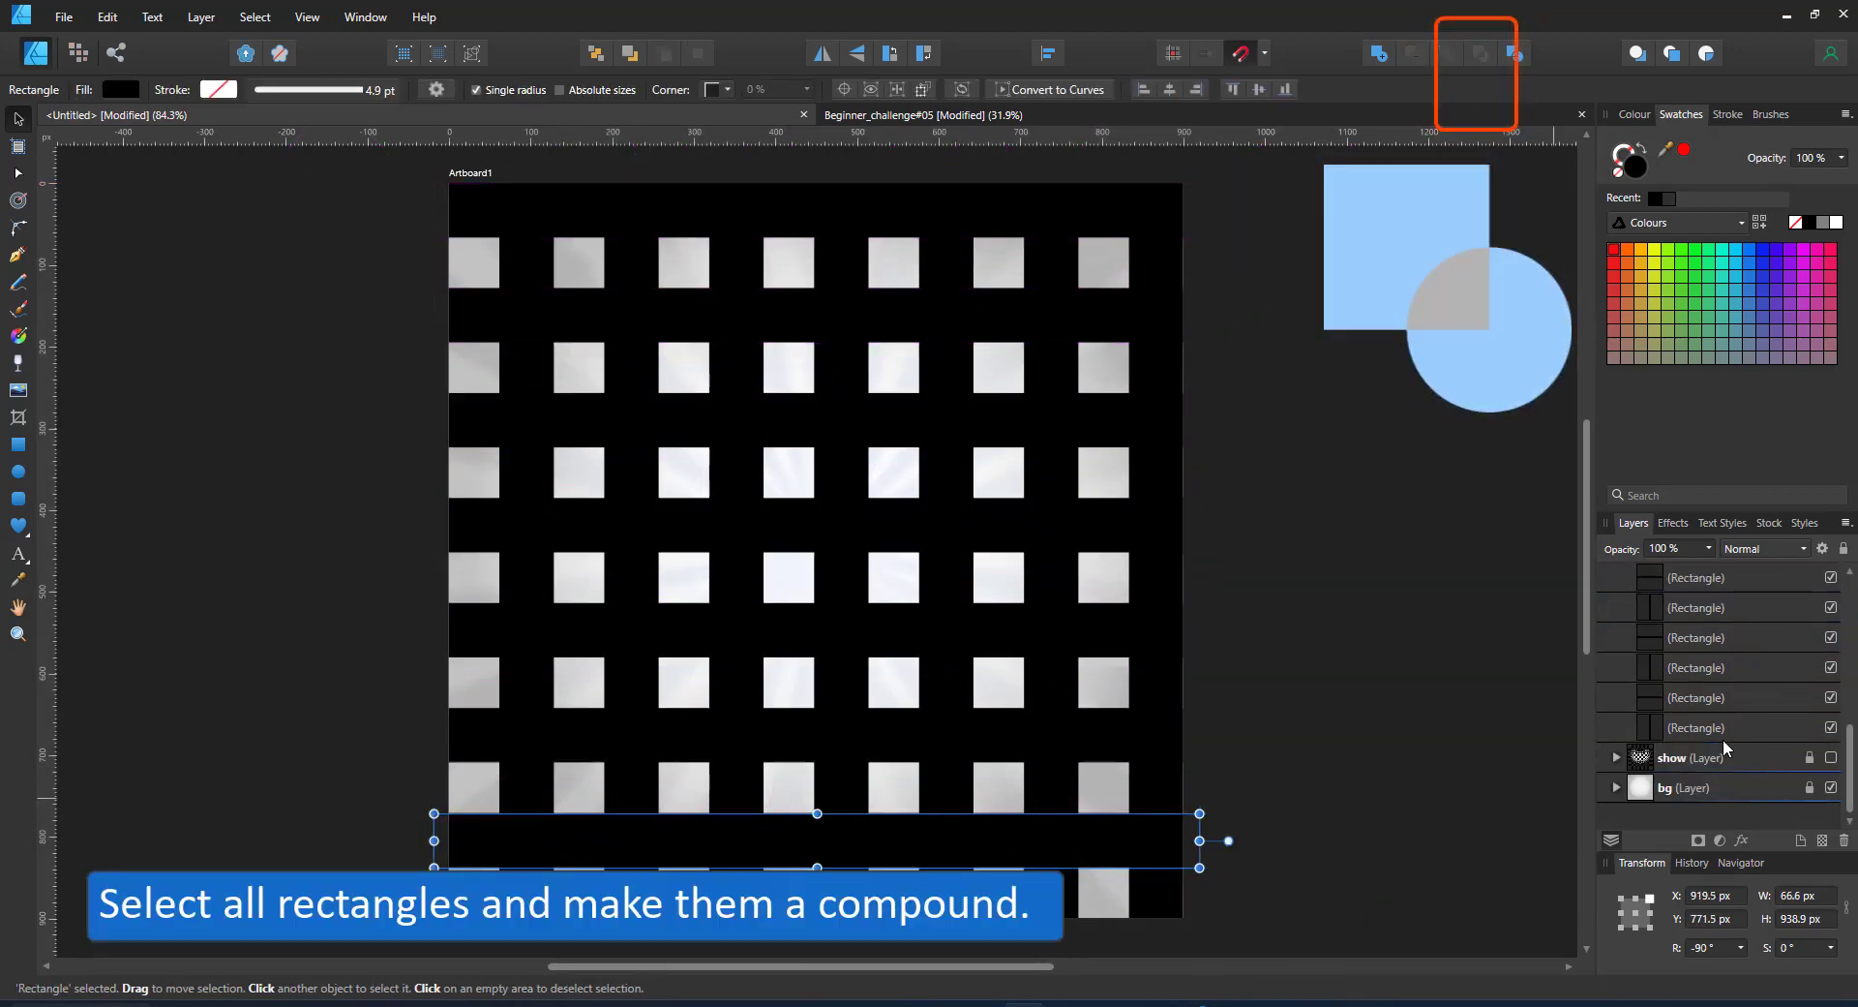
{"action": "left_click", "coordinate": [1722, 734], "text": "shift"}
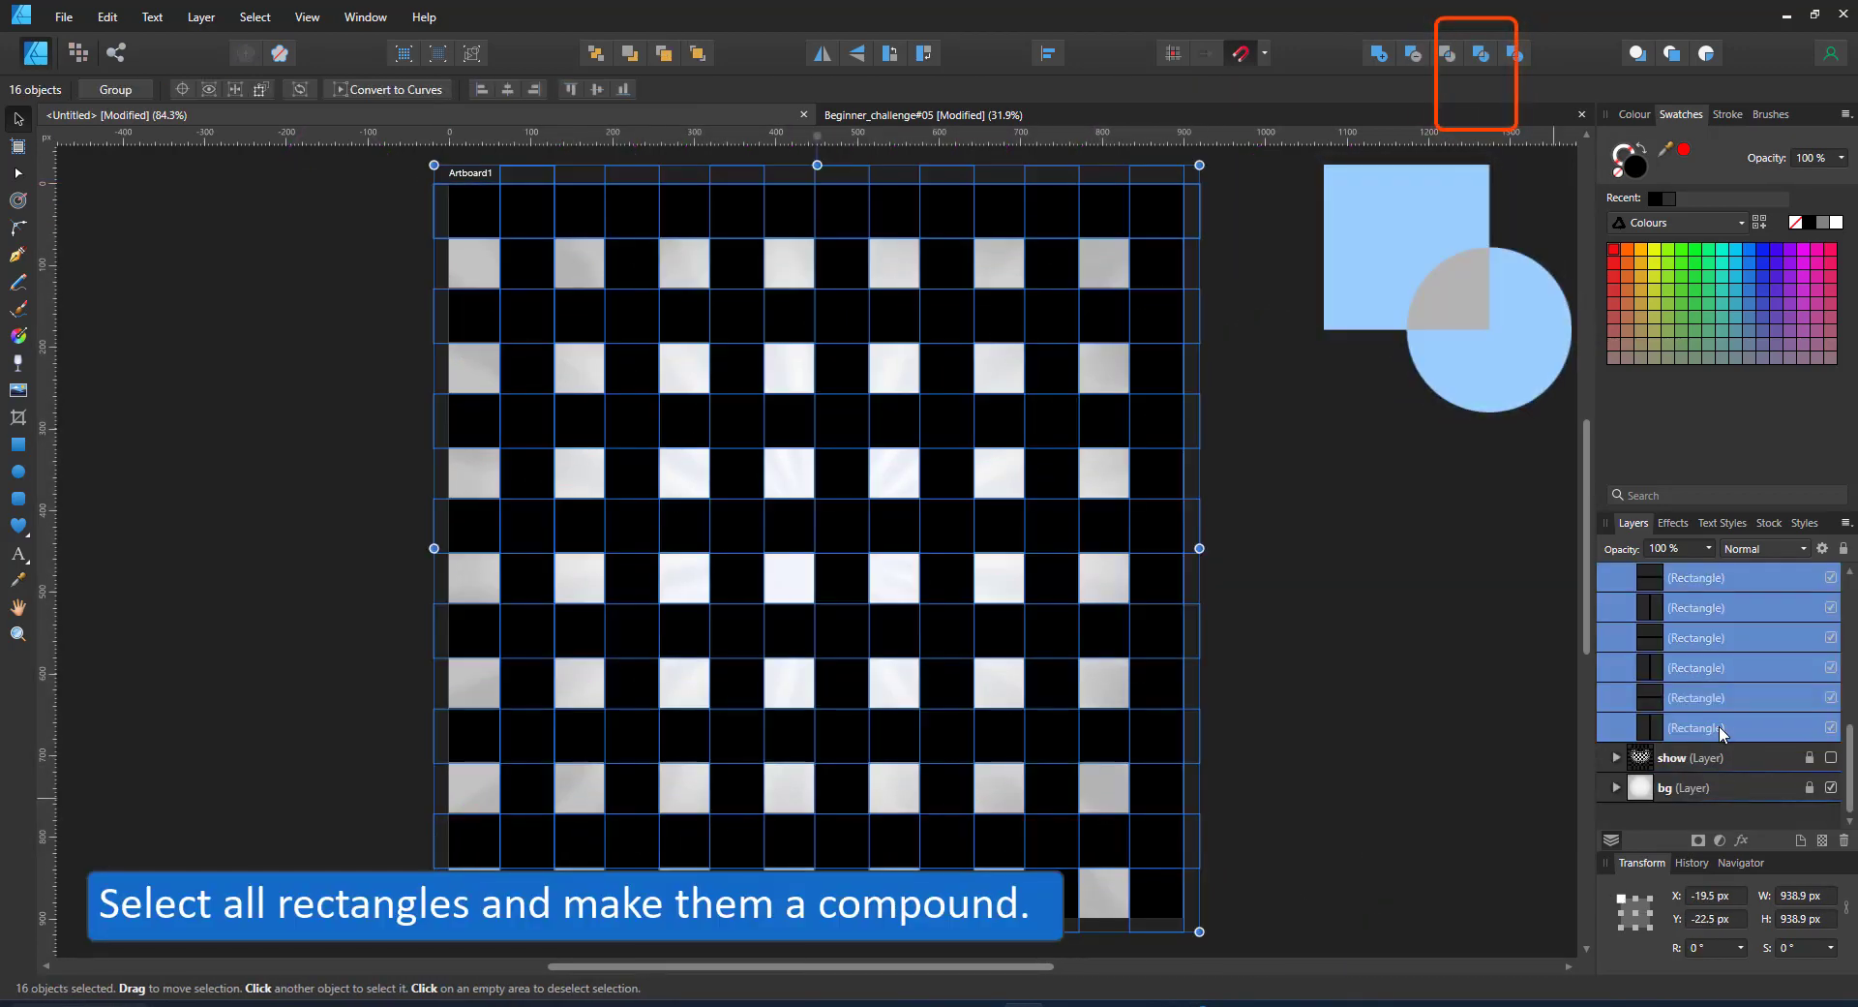
{"action": "left_click", "coordinate": [1480, 58]}
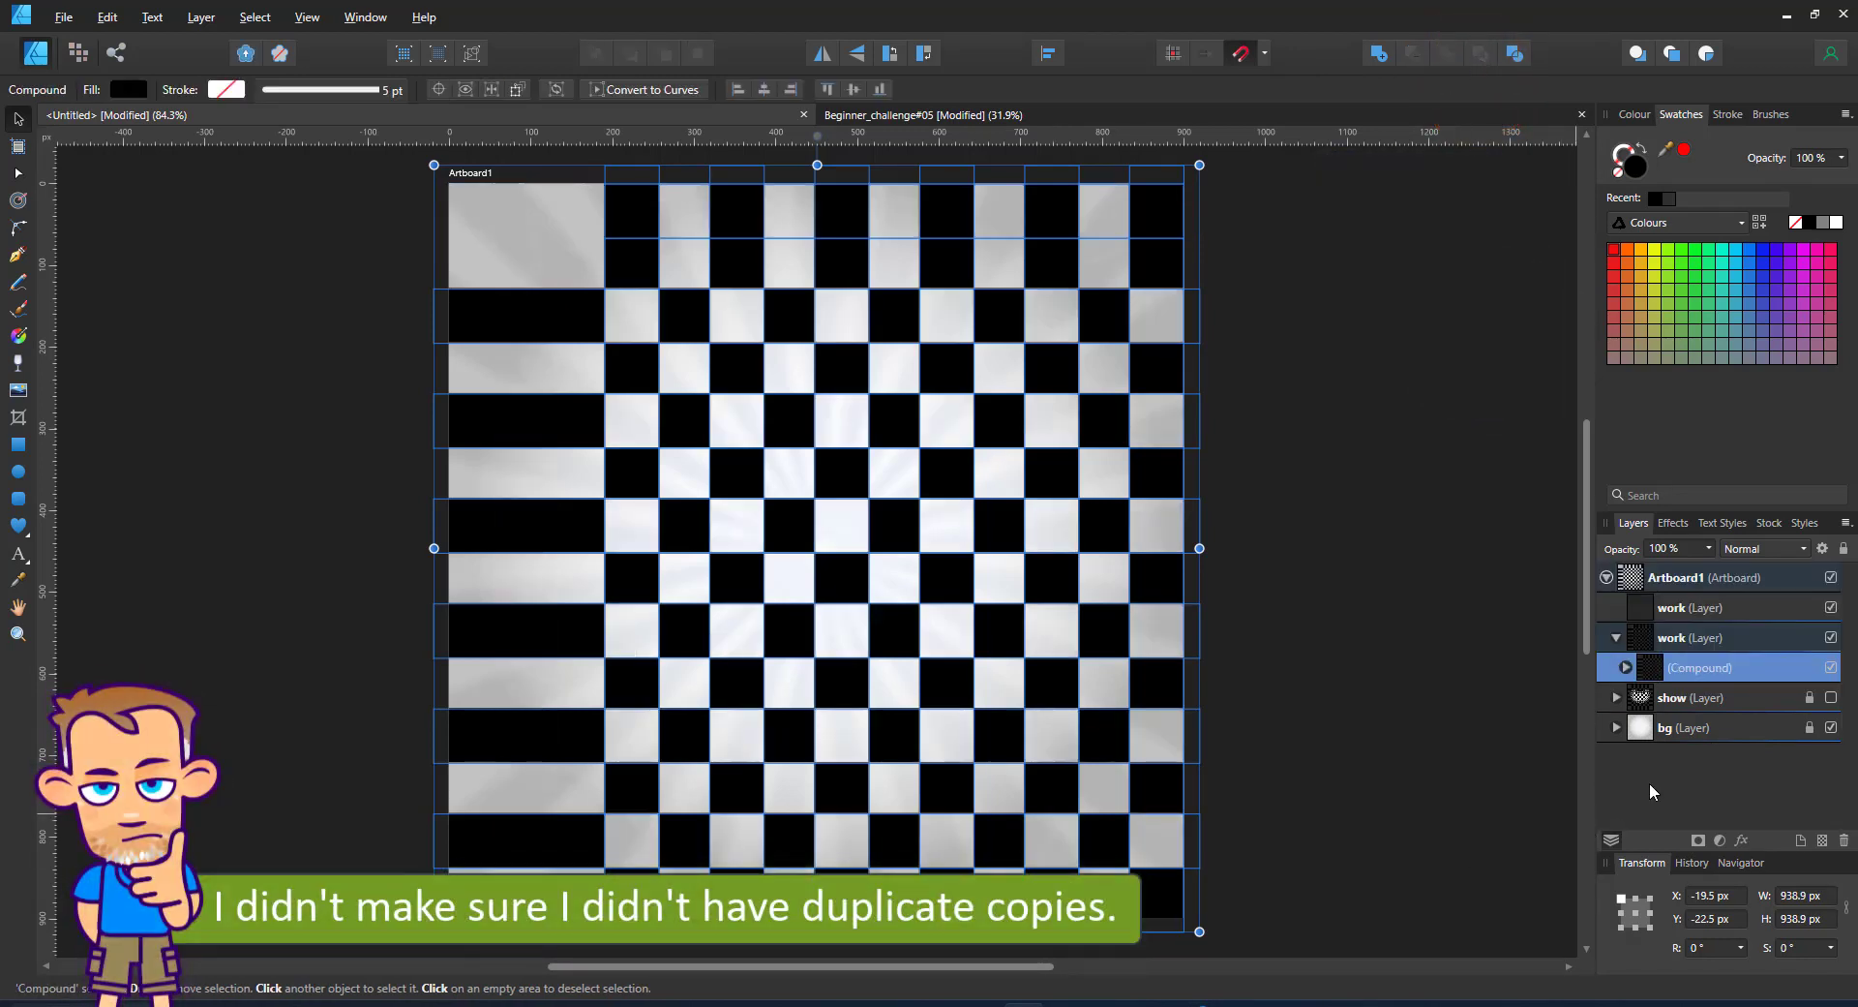
Find and delete the two duplicate rectangles inside the compound to even out the checkerboard pattern
{"action": "left_click", "coordinate": [1626, 667]}
{"action": "left_click", "coordinate": [1713, 706]}
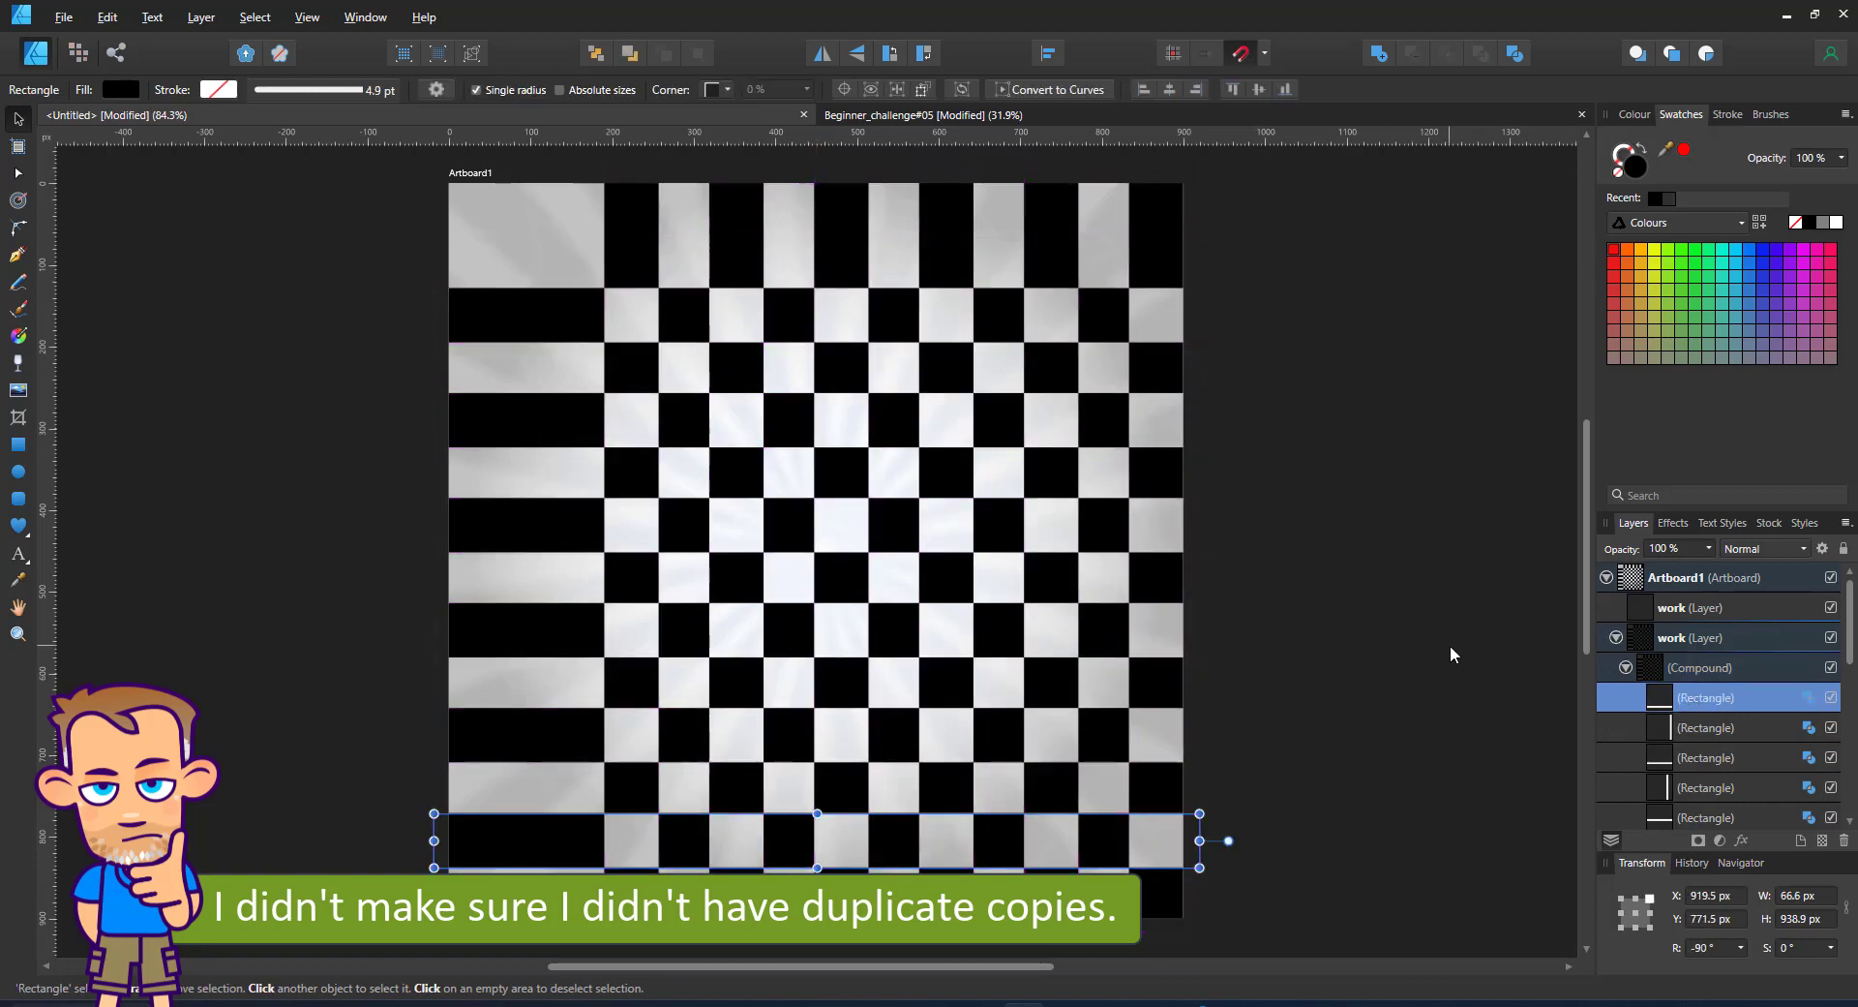
{"action": "scroll", "coordinate": [1739, 774], "scroll_direction": "down", "scroll_amount": 3}
{"action": "left_click", "coordinate": [1431, 551]}
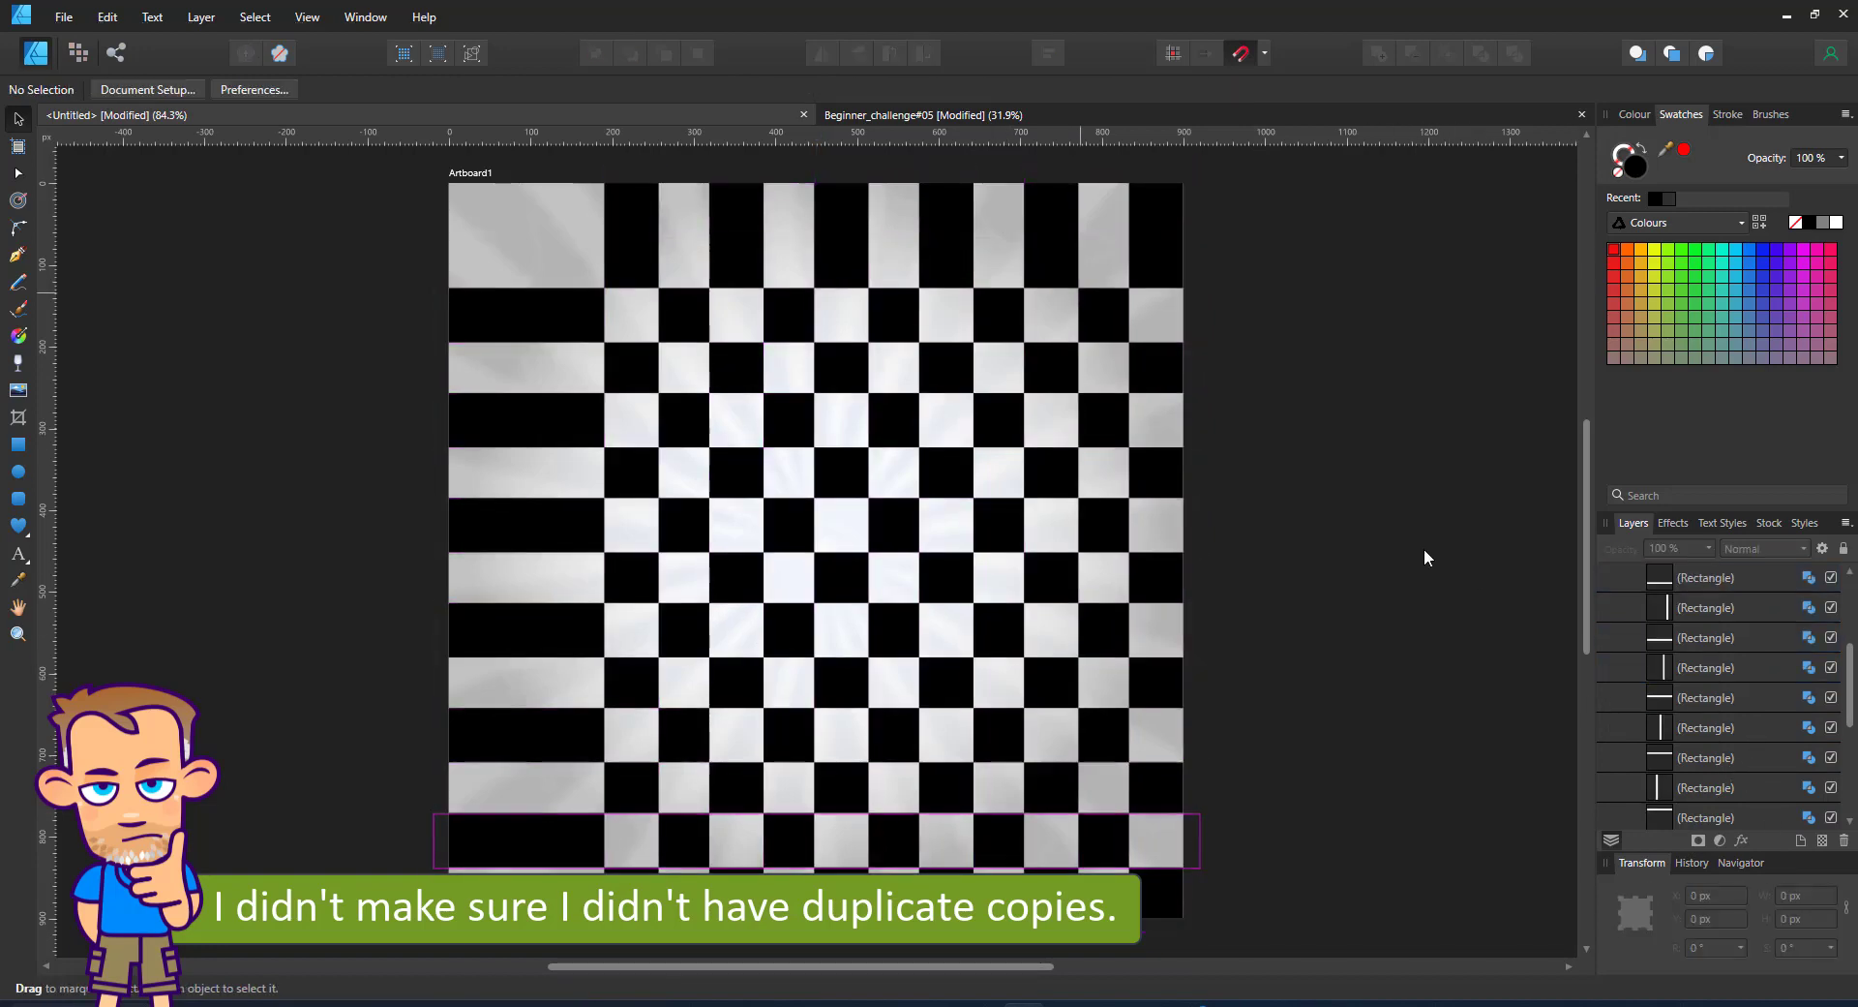
{"action": "scroll", "coordinate": [1705, 701], "scroll_direction": "down", "scroll_amount": 2}
{"action": "scroll", "coordinate": [1704, 753], "scroll_direction": "up", "scroll_amount": 5}
{"action": "left_click", "coordinate": [1710, 788]}
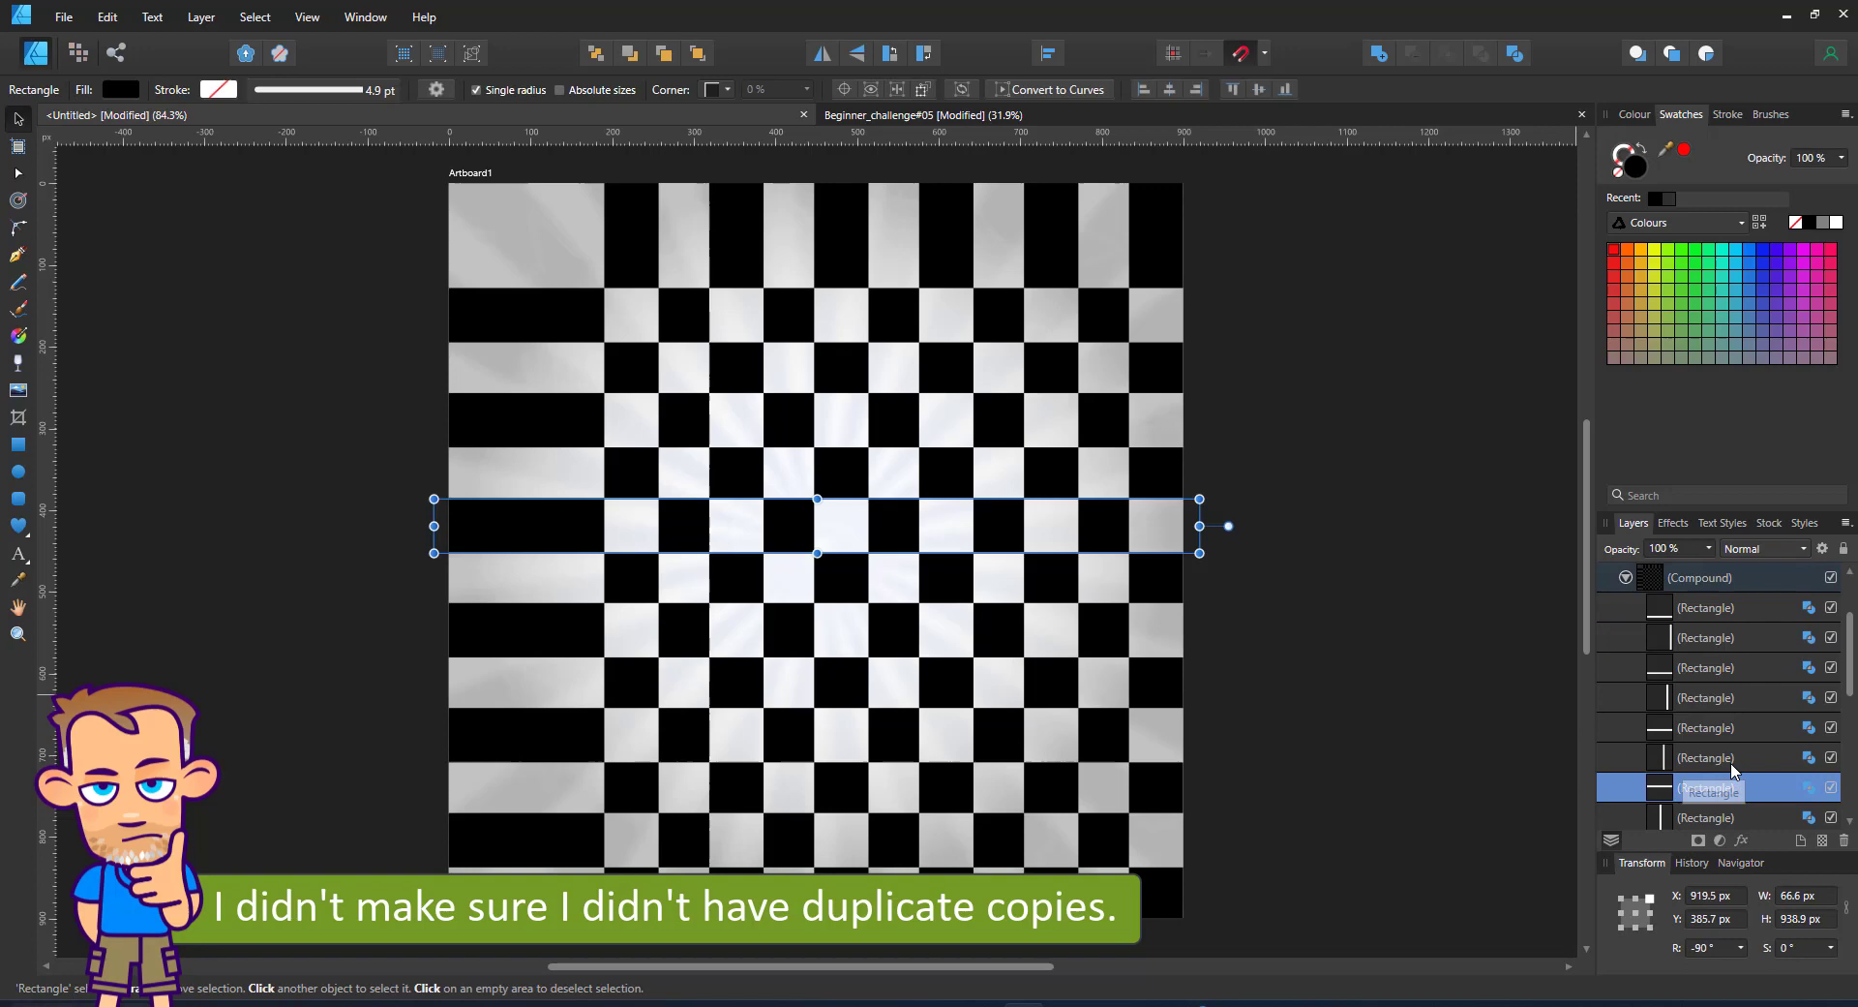
{"action": "scroll", "coordinate": [1711, 788], "scroll_direction": "down", "scroll_amount": 3}
{"action": "left_click", "coordinate": [1715, 707]}
{"action": "left_click_drag", "start_coordinate": [982, 206], "coordinate": [982, 234]}
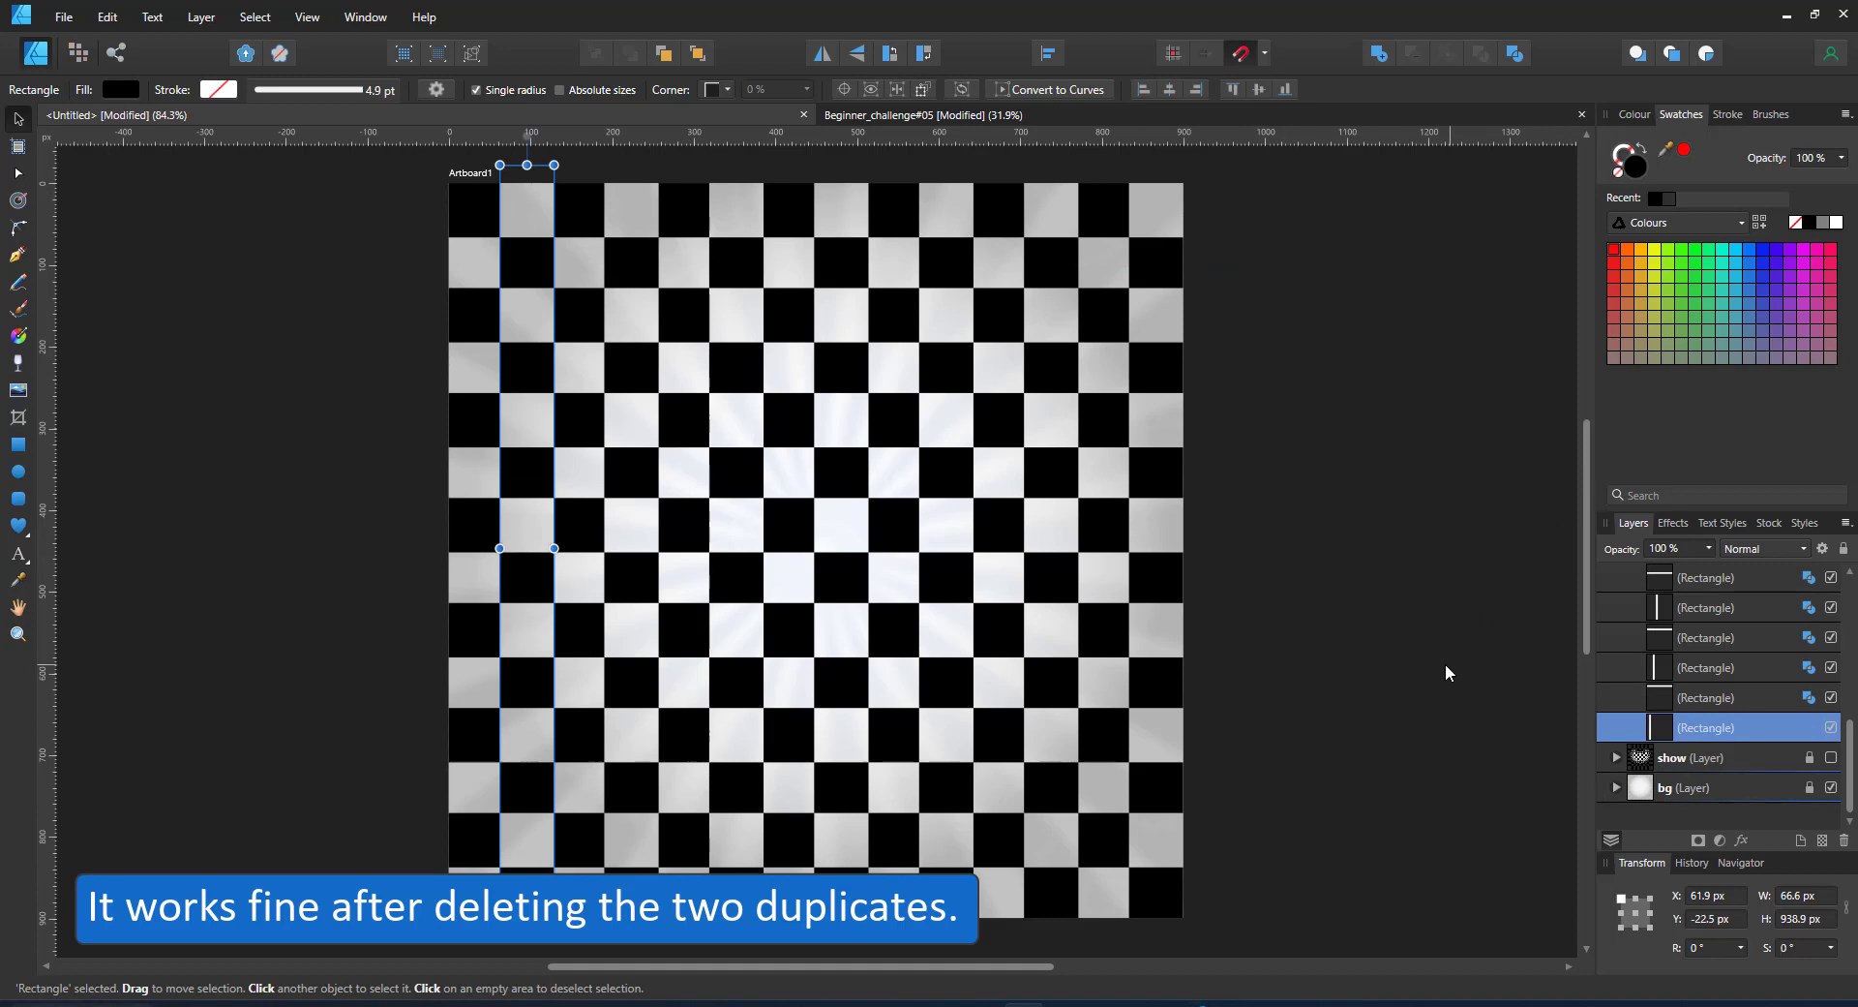
{"action": "left_click", "coordinate": [1410, 633]}
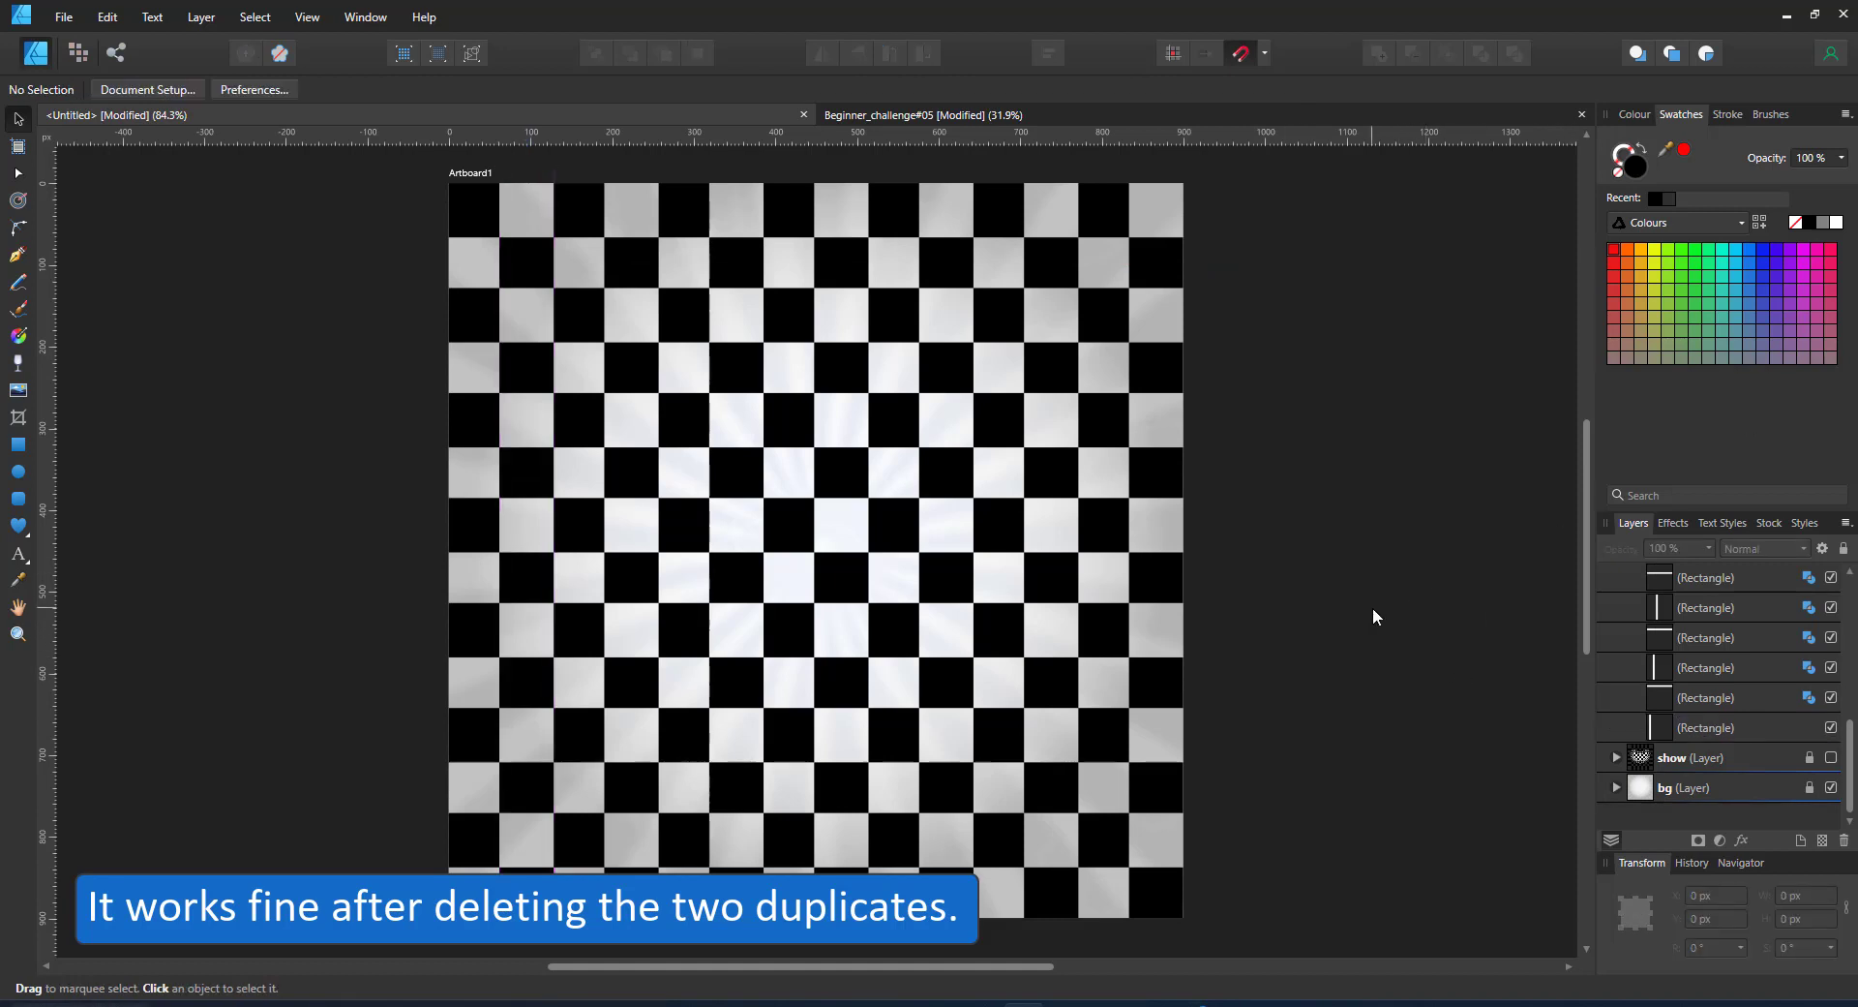
Draw a circle about 643 px in diameter inside the checkerboard compound and set its compound operation to Xor
{"action": "scroll", "coordinate": [1716, 605], "scroll_direction": "up", "scroll_amount": 5}
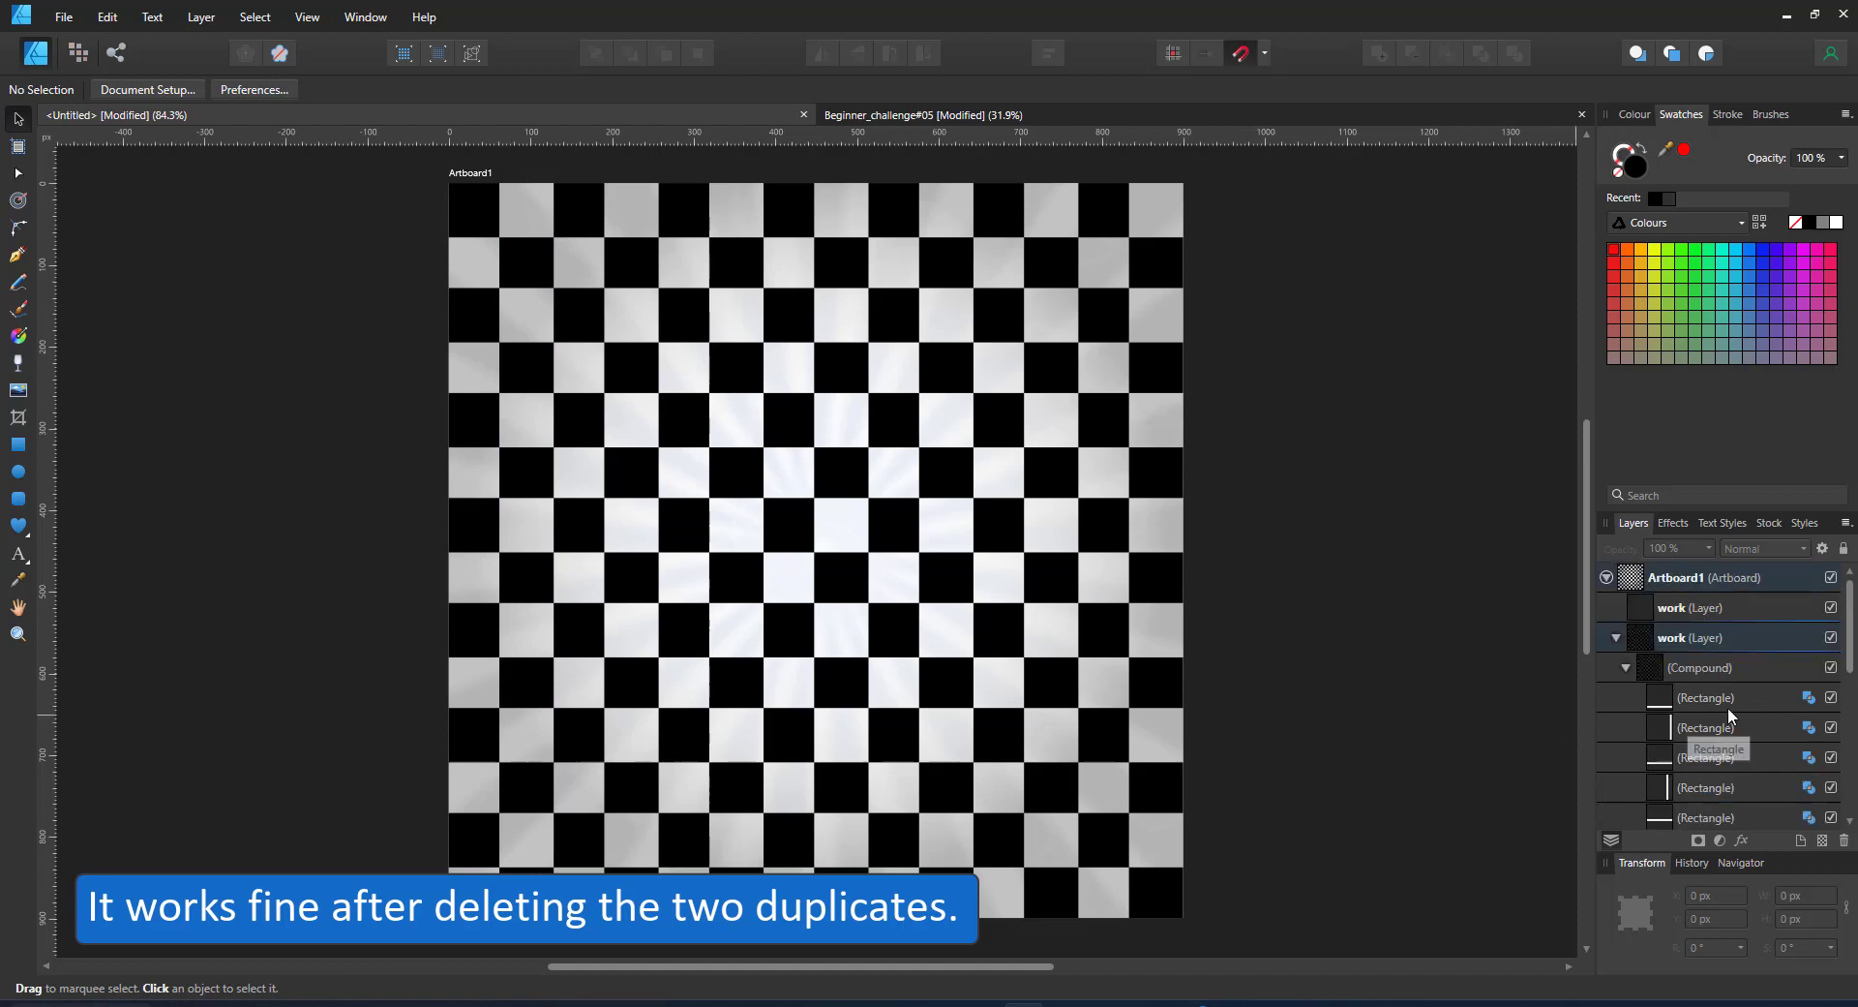
{"action": "left_click", "coordinate": [1718, 699]}
{"action": "left_click", "coordinate": [18, 472]}
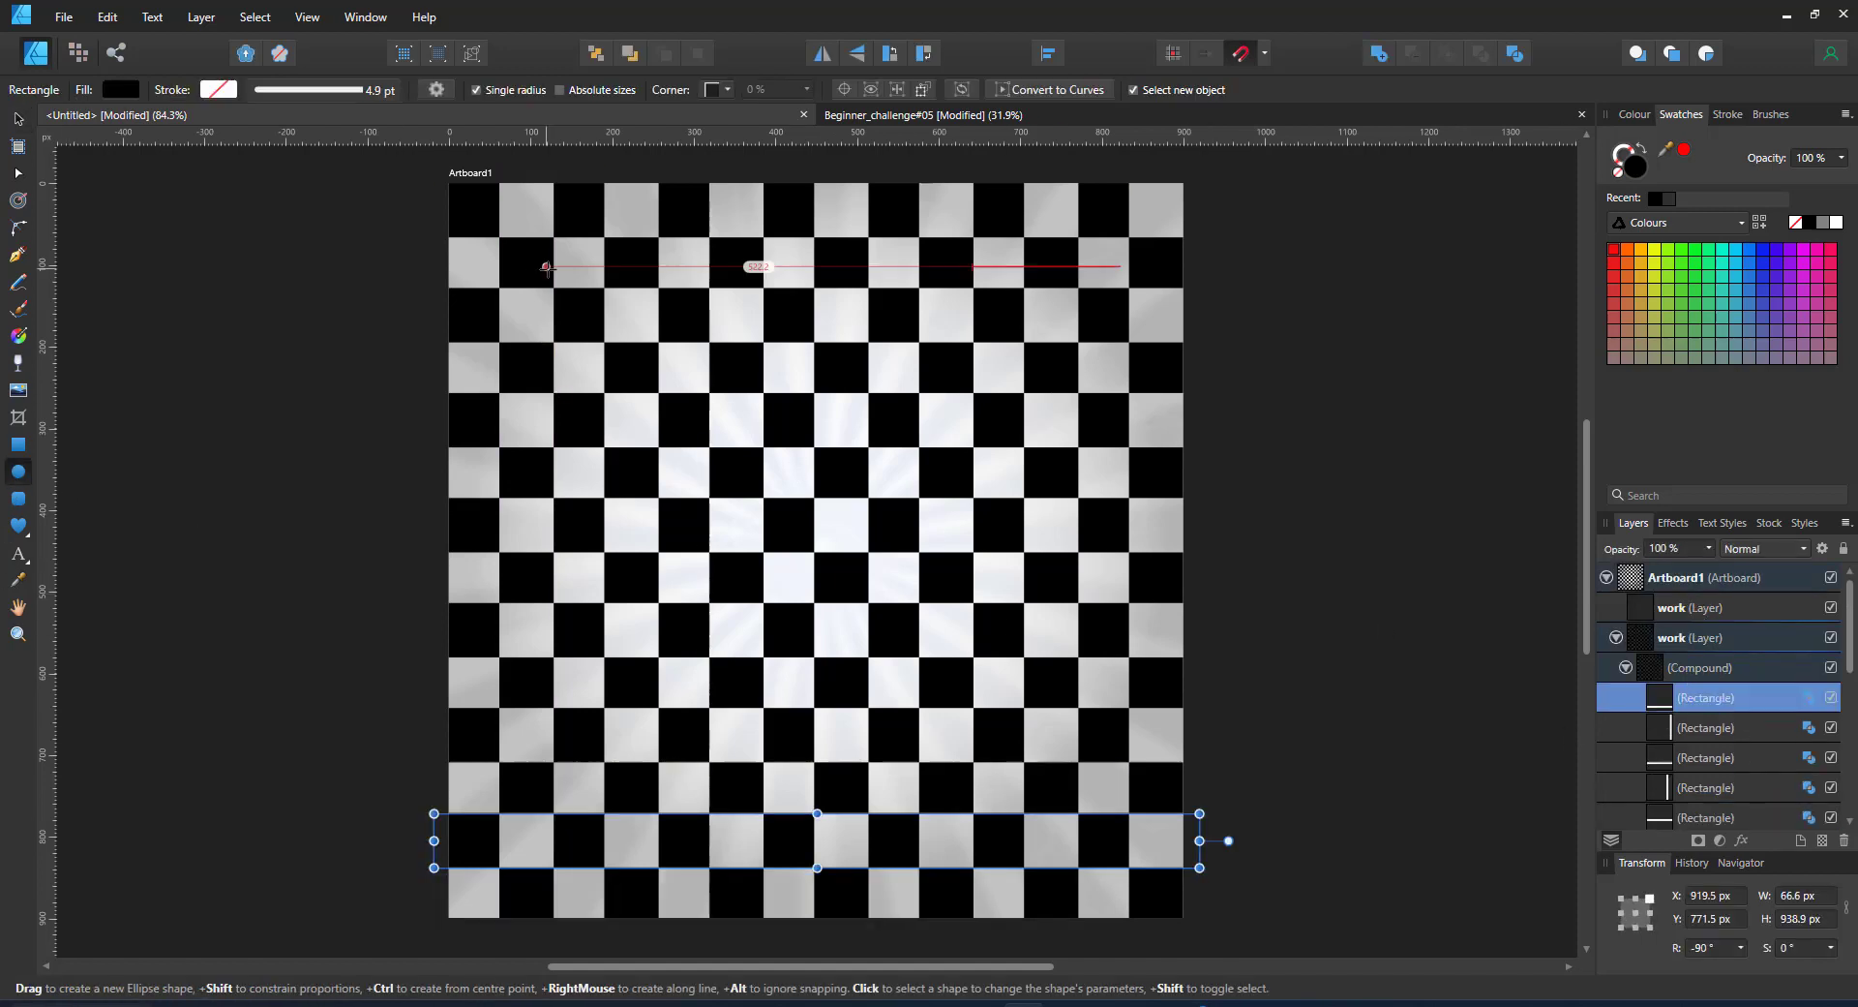
{"action": "left_click_drag", "start_coordinate": [555, 265], "coordinate": [1079, 790]}
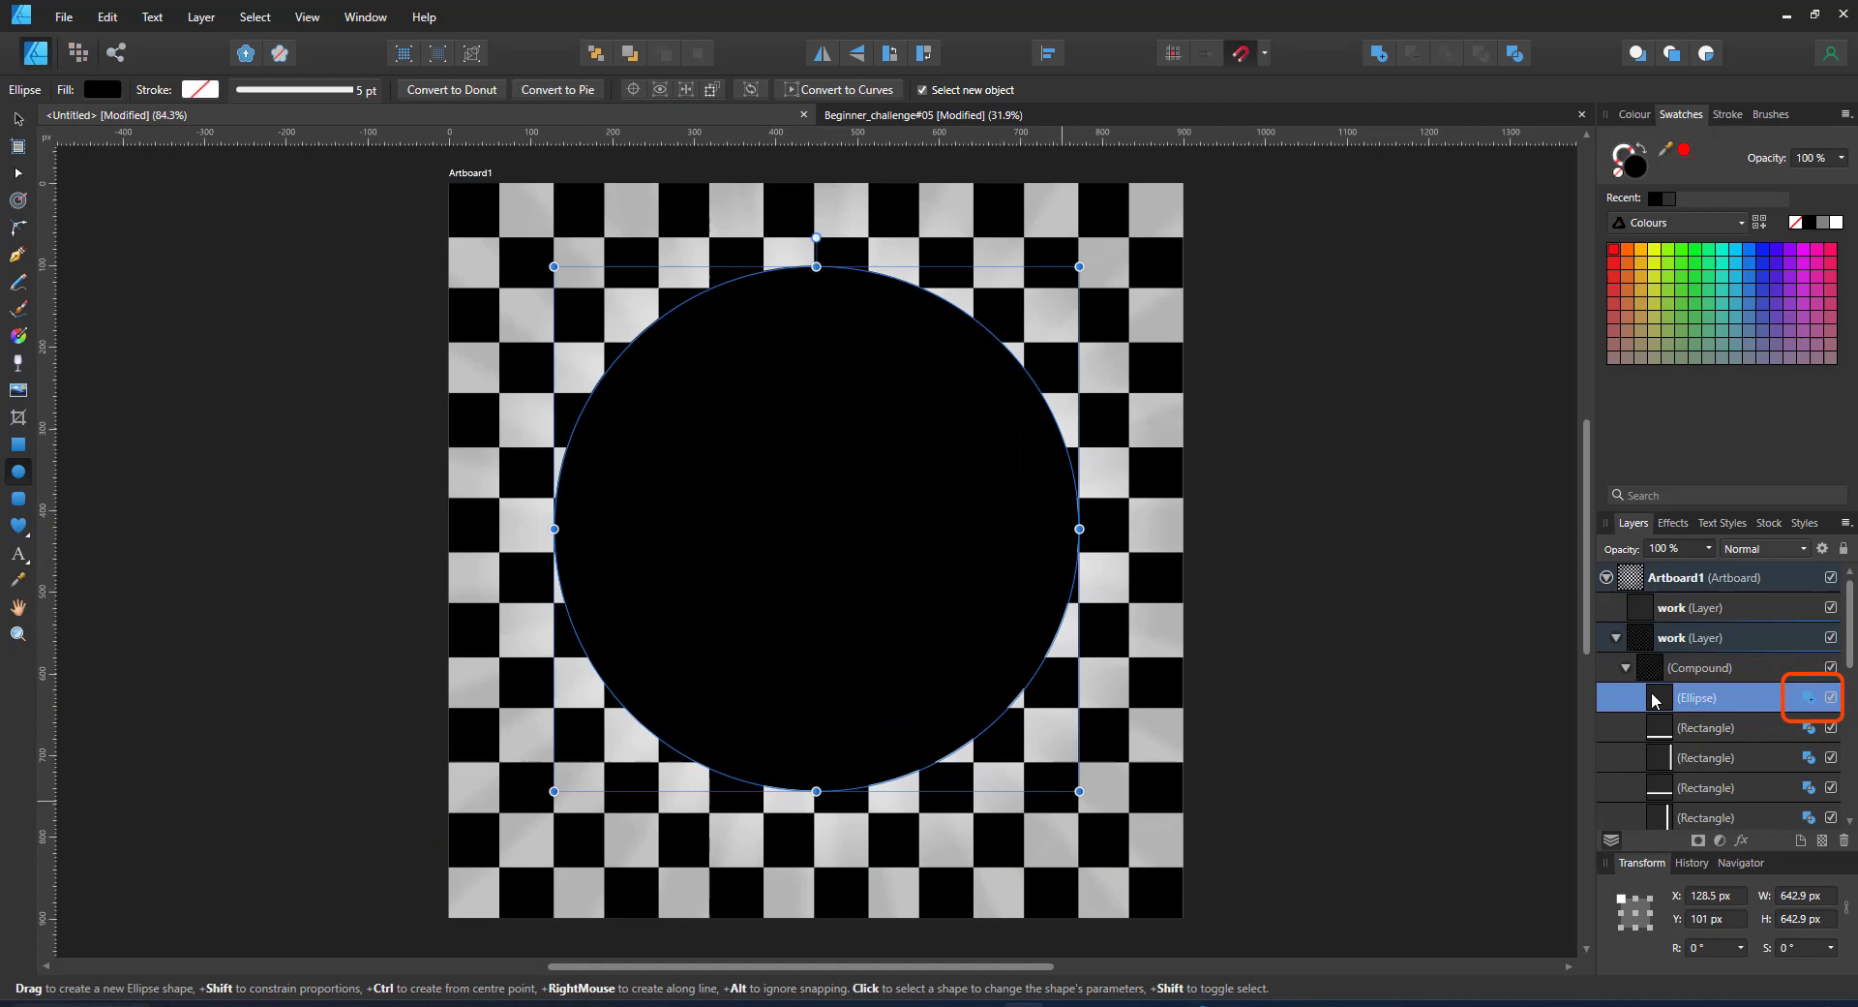
{"action": "left_click", "coordinate": [1810, 701]}
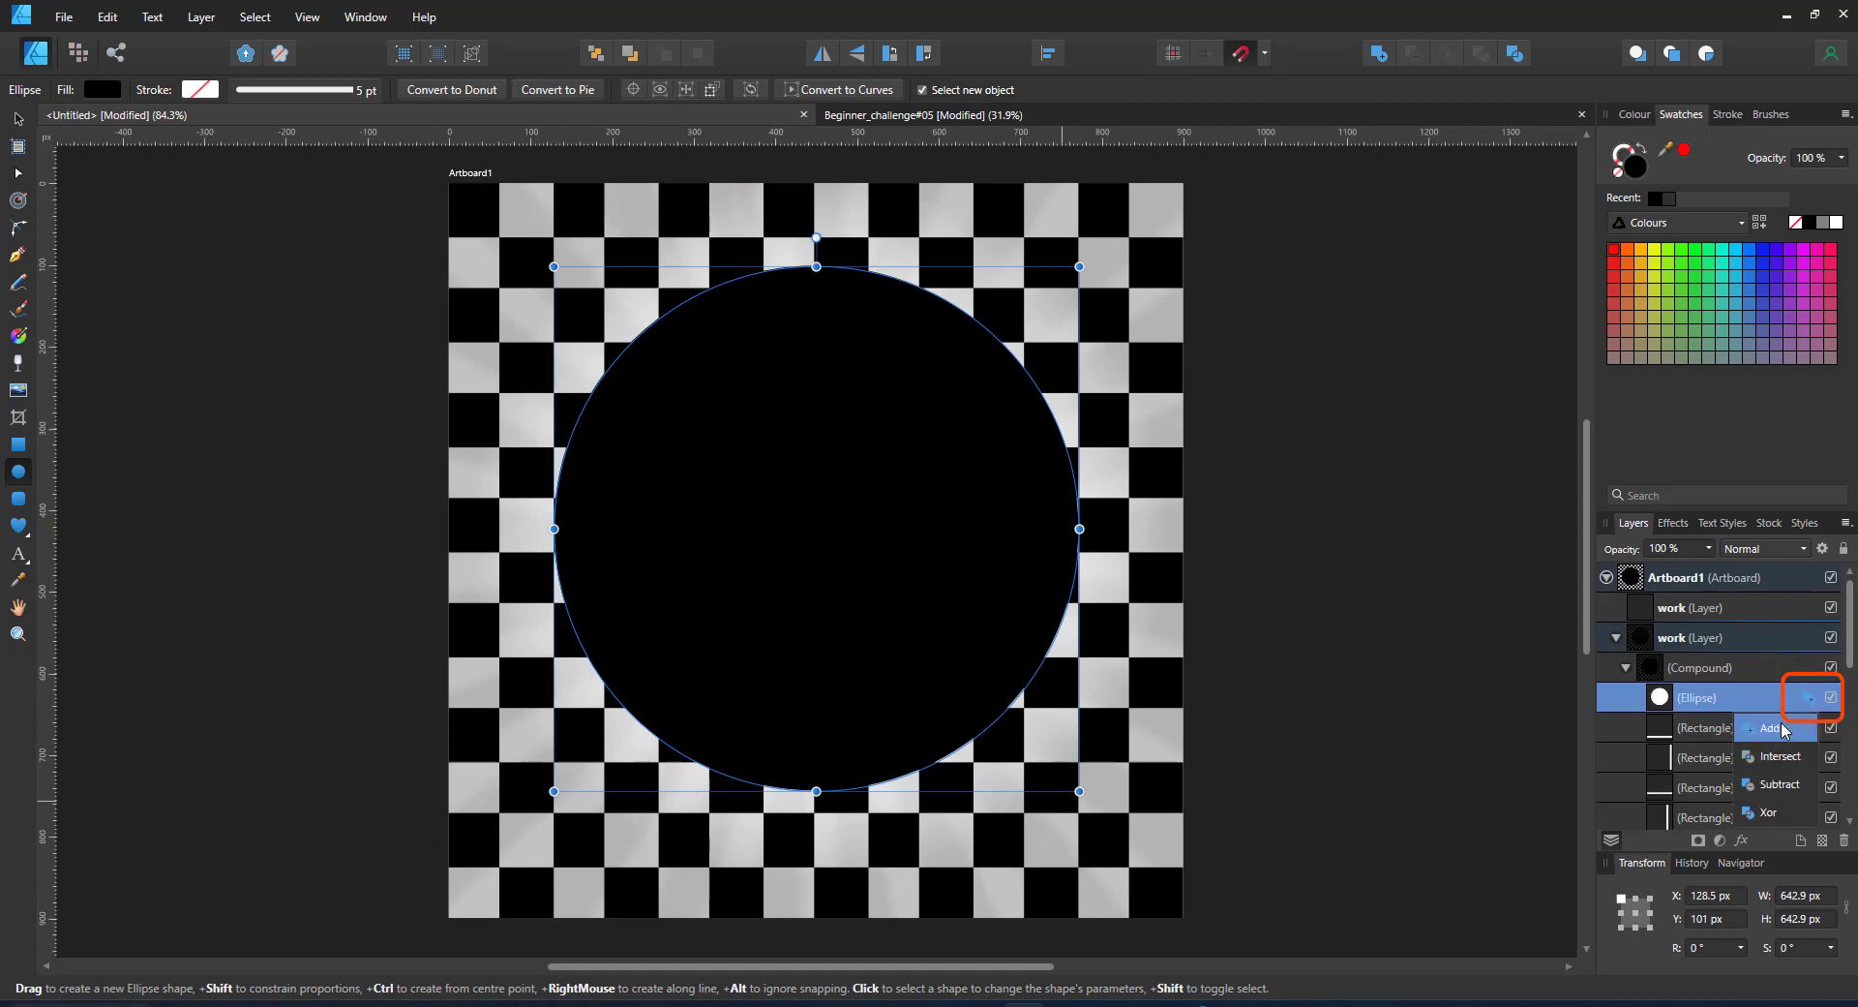
{"action": "left_click", "coordinate": [1765, 815]}
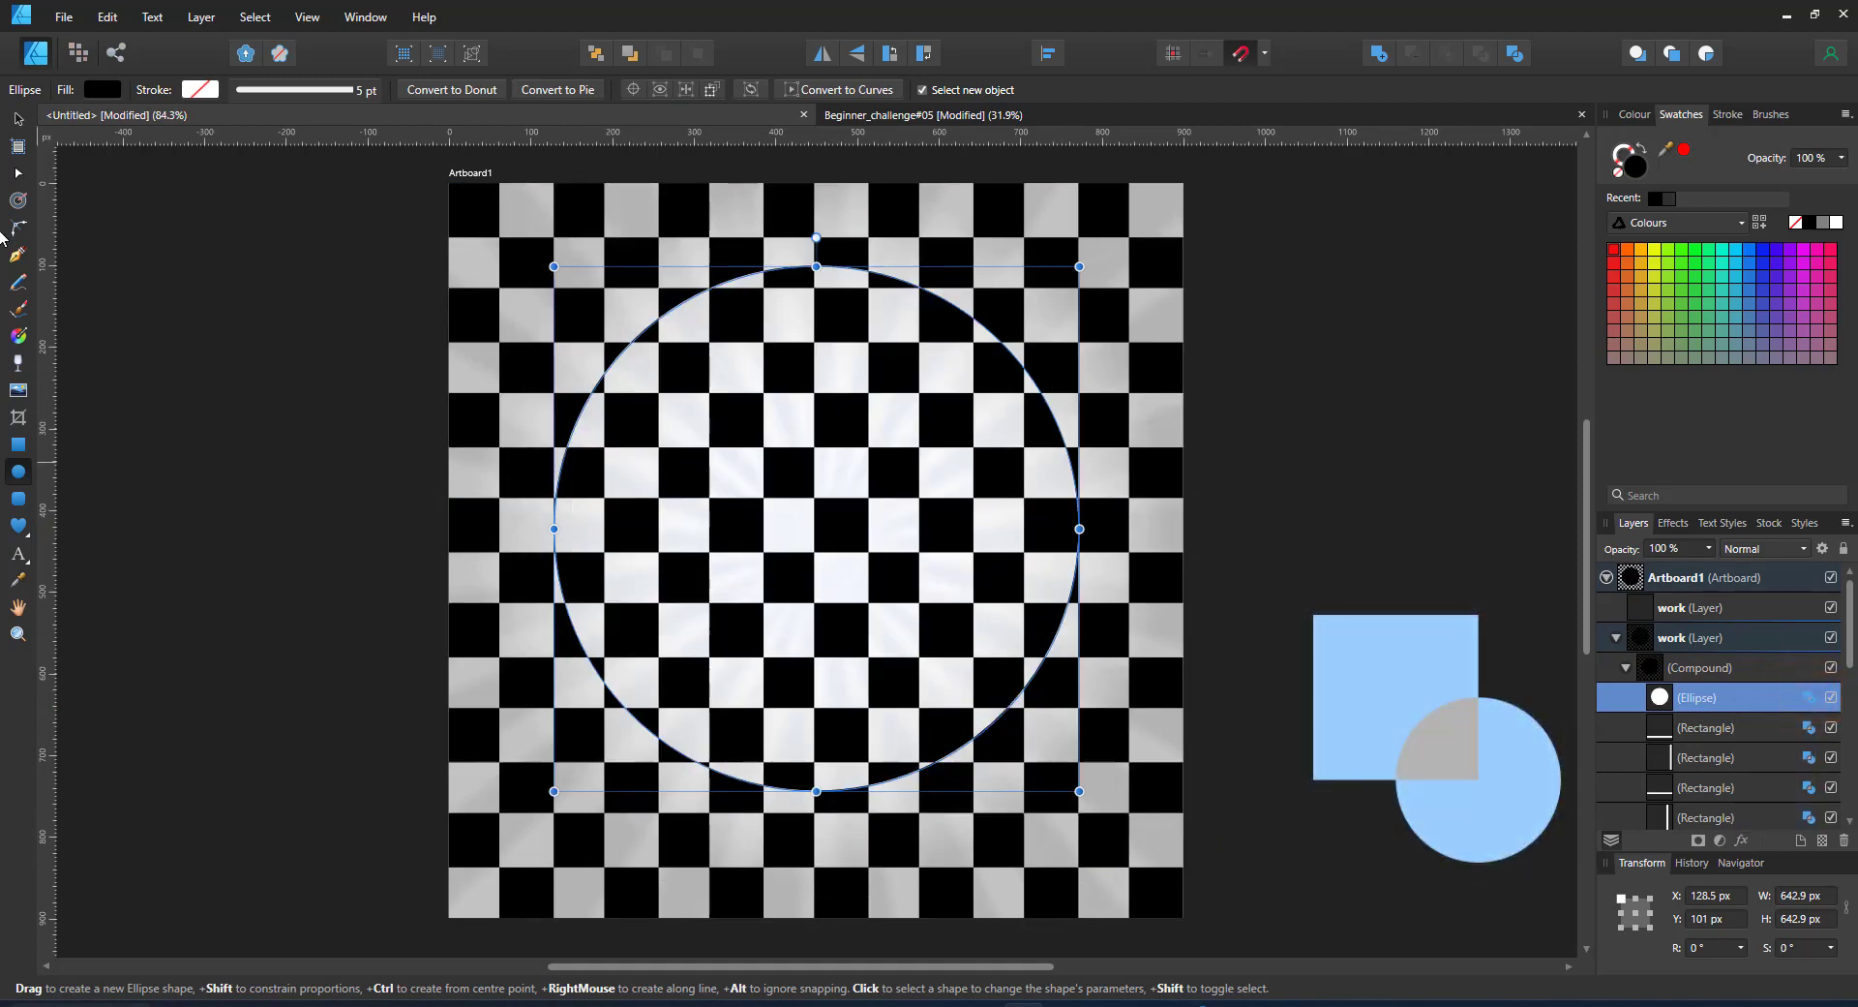
Move the circle around the checkerboard and place it near the centre at about X 126 px, Y 125.5 px
{"action": "key", "text": "v"}
{"action": "left_click_drag", "start_coordinate": [886, 390], "coordinate": [878, 415]}
{"action": "left_click_drag", "start_coordinate": [857, 297], "coordinate": [846, 356]}
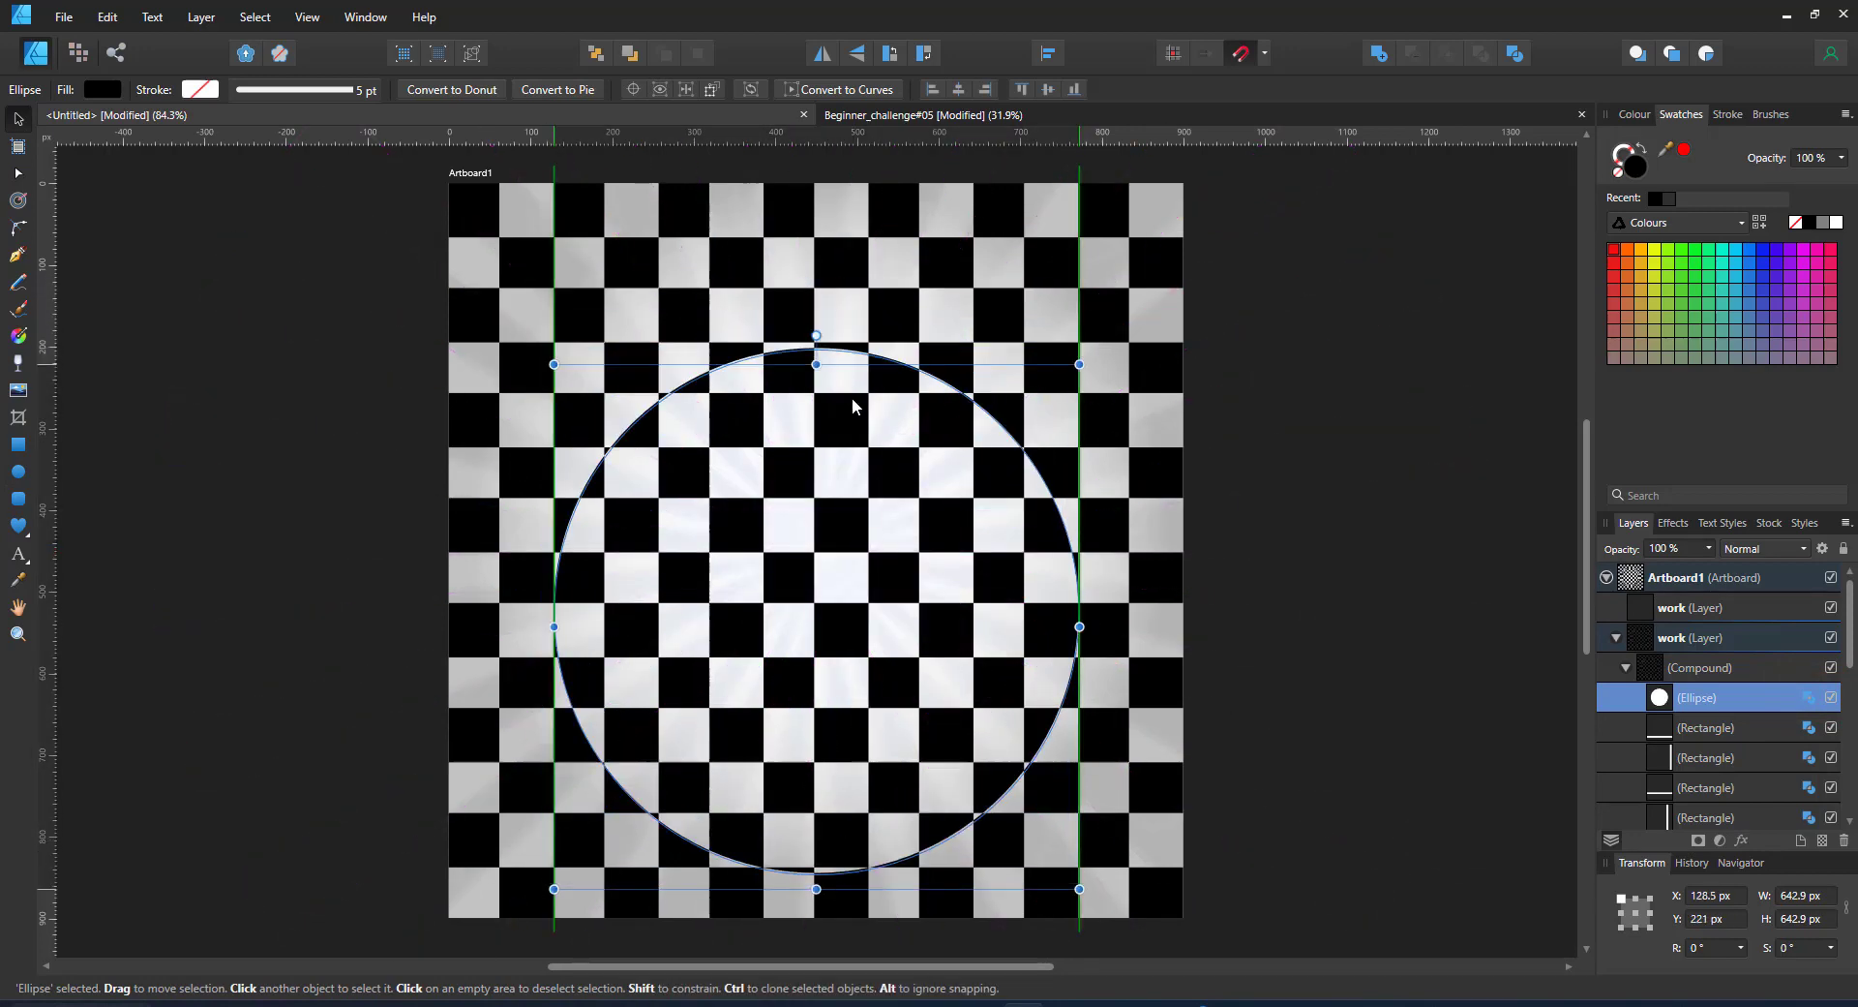
{"action": "left_click_drag", "start_coordinate": [852, 406], "coordinate": [851, 328]}
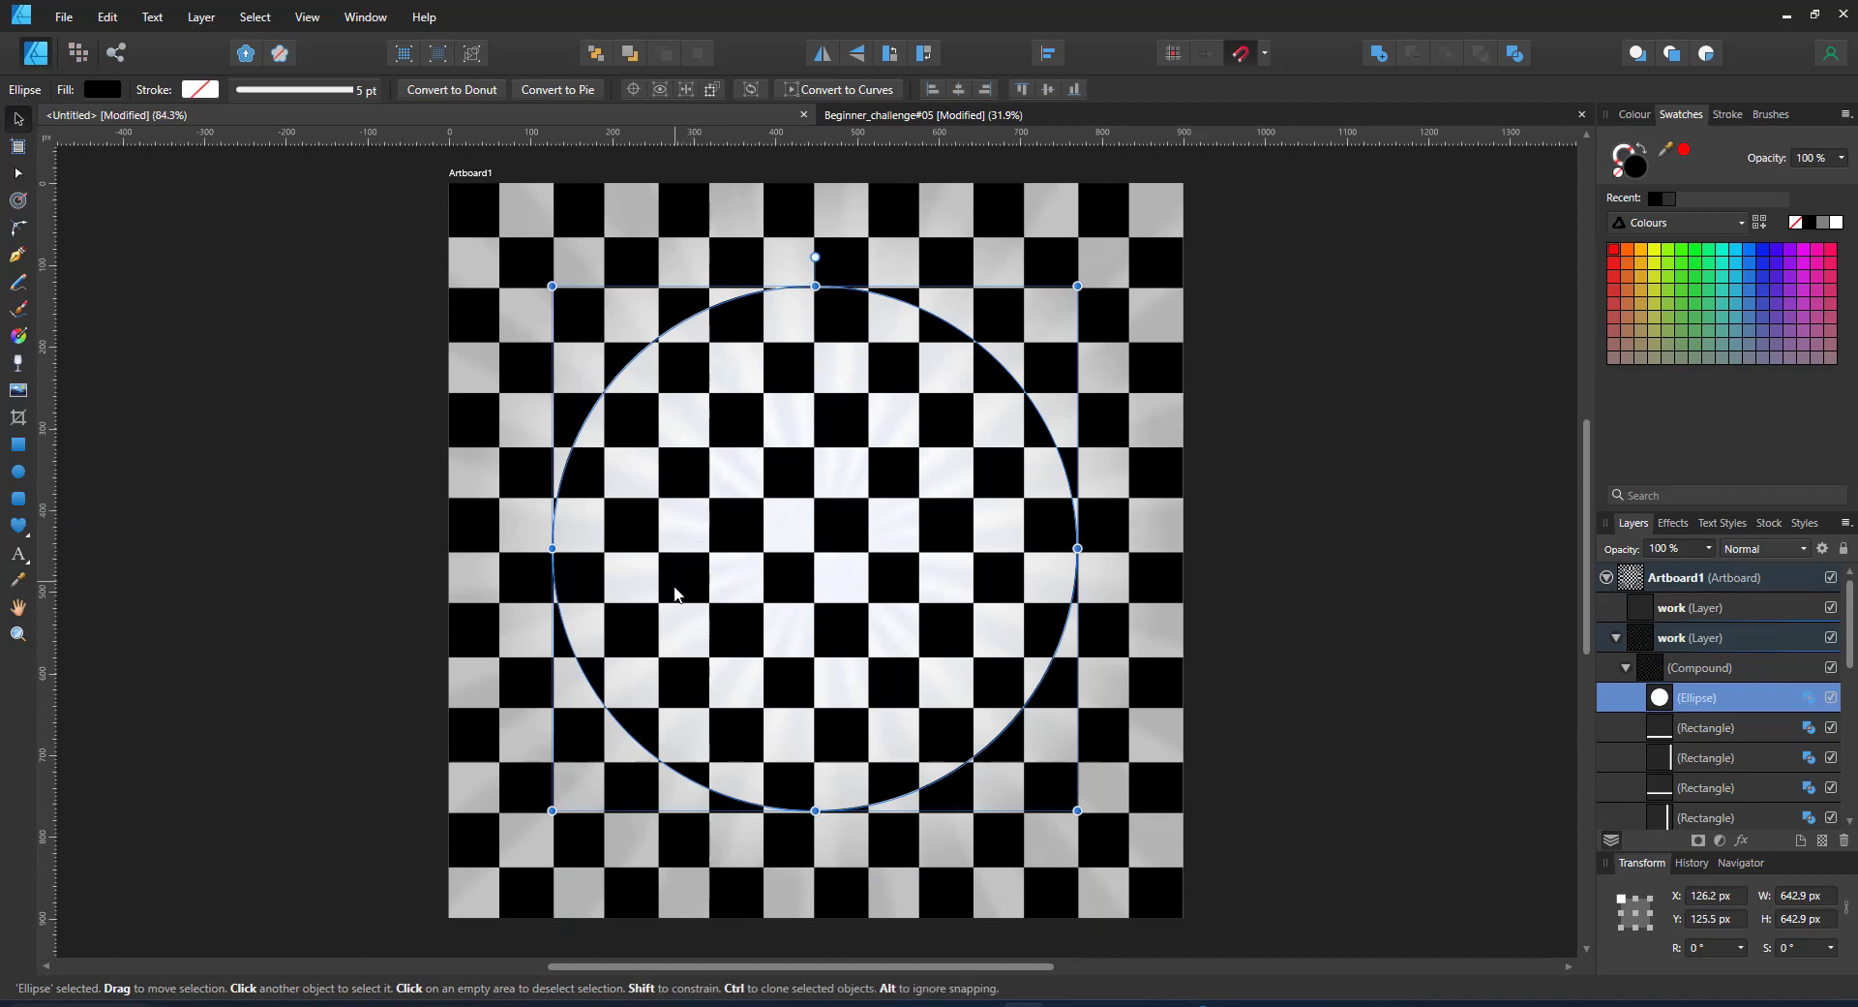
Duplicate the circle, shrink the copy concentrically, and power-duplicate it into progressively smaller rings down to about 171 px
{"action": "key", "text": "ctrl+j"}
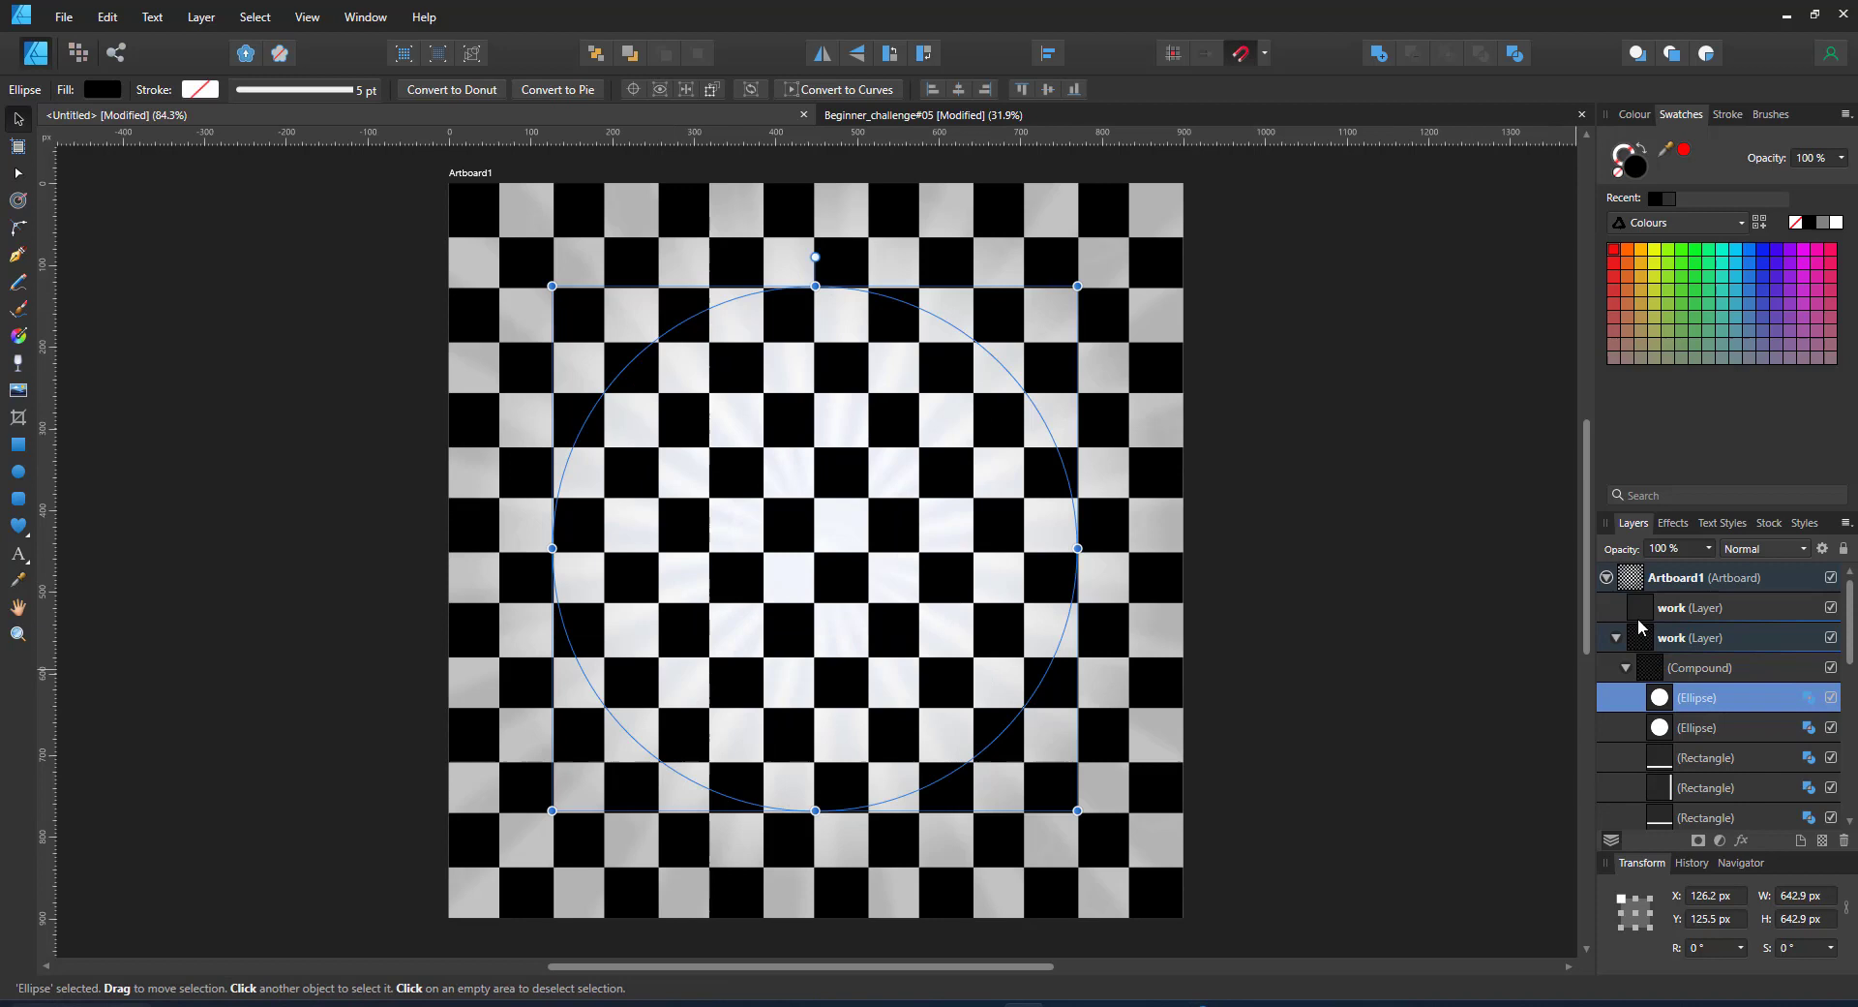
{"action": "left_click_drag", "start_coordinate": [1077, 286], "coordinate": [1033, 327]}
{"action": "key", "text": "ctrl+j"}
{"action": "key", "text": "ctrl+j"}
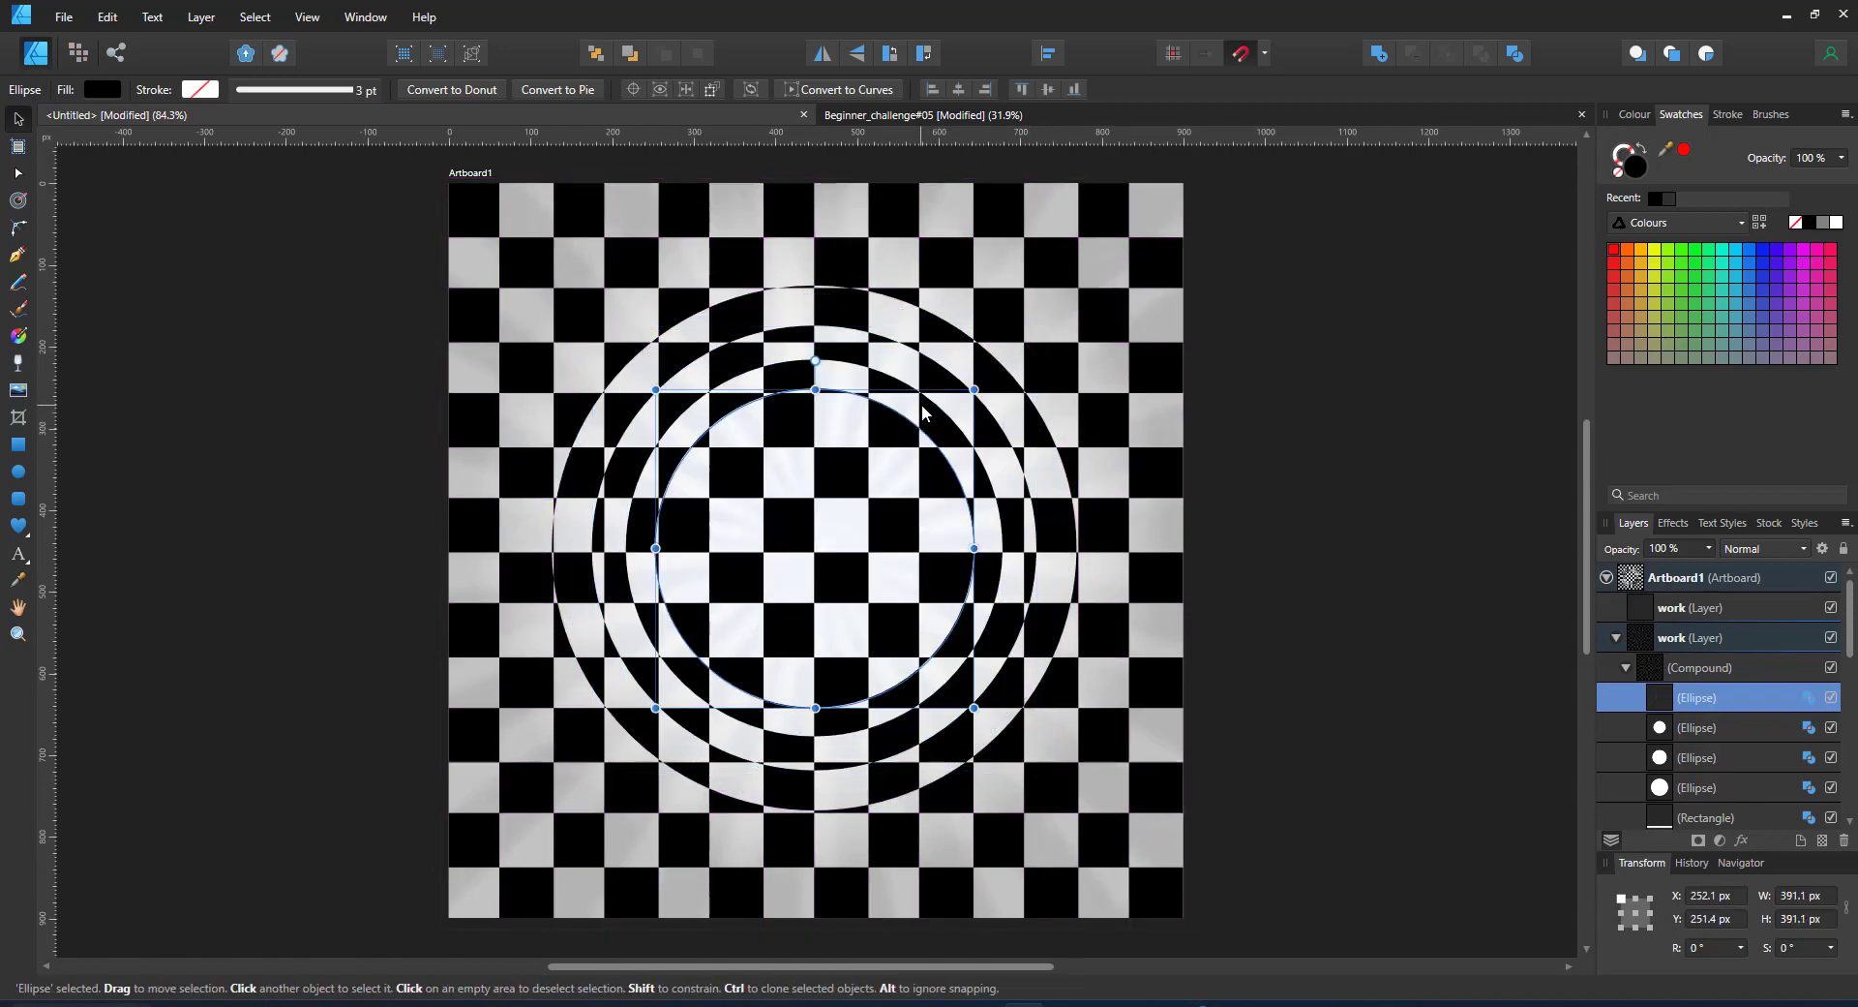
{"action": "key", "text": "ctrl+j"}
{"action": "key", "text": "ctrl+j"}
{"action": "key", "text": "ctrl+j"}
{"action": "key", "text": "ctrl+j"}
{"action": "key", "text": "ctrl+j"}
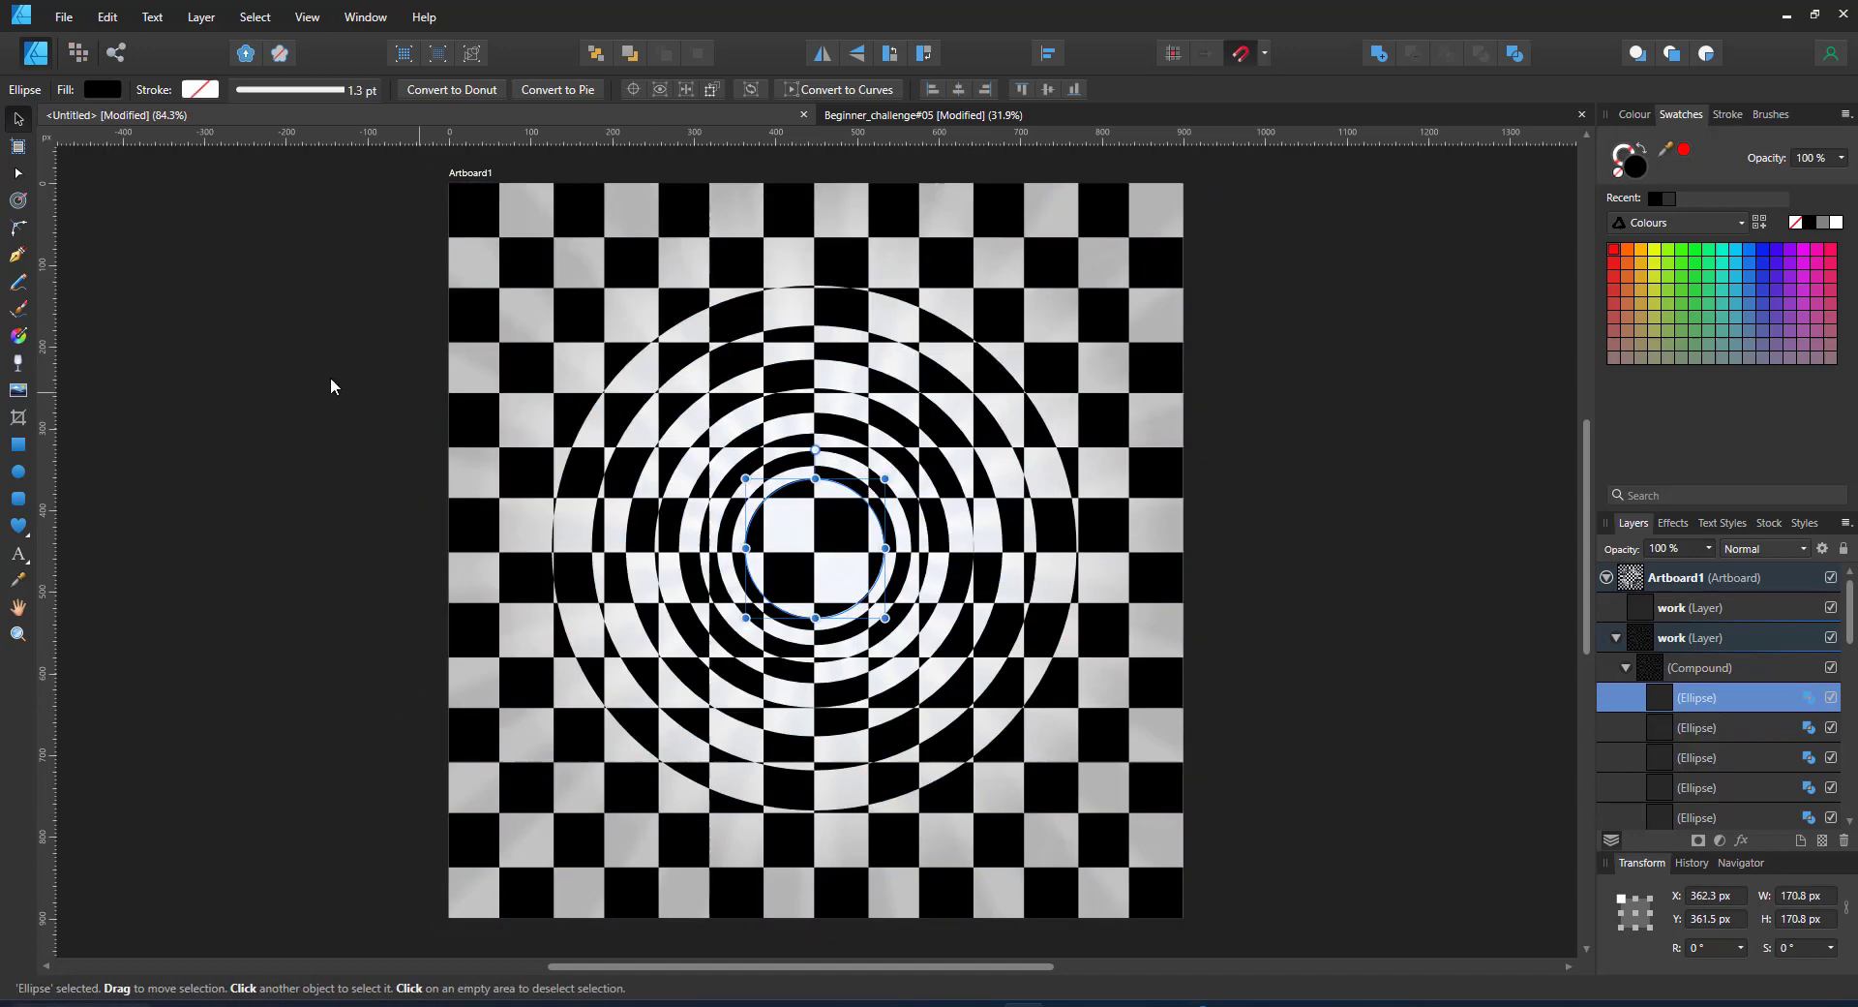
Select all the ellipses in the compound and align them to their common bottom edge
{"action": "left_click_drag", "start_coordinate": [311, 231], "coordinate": [1138, 832]}
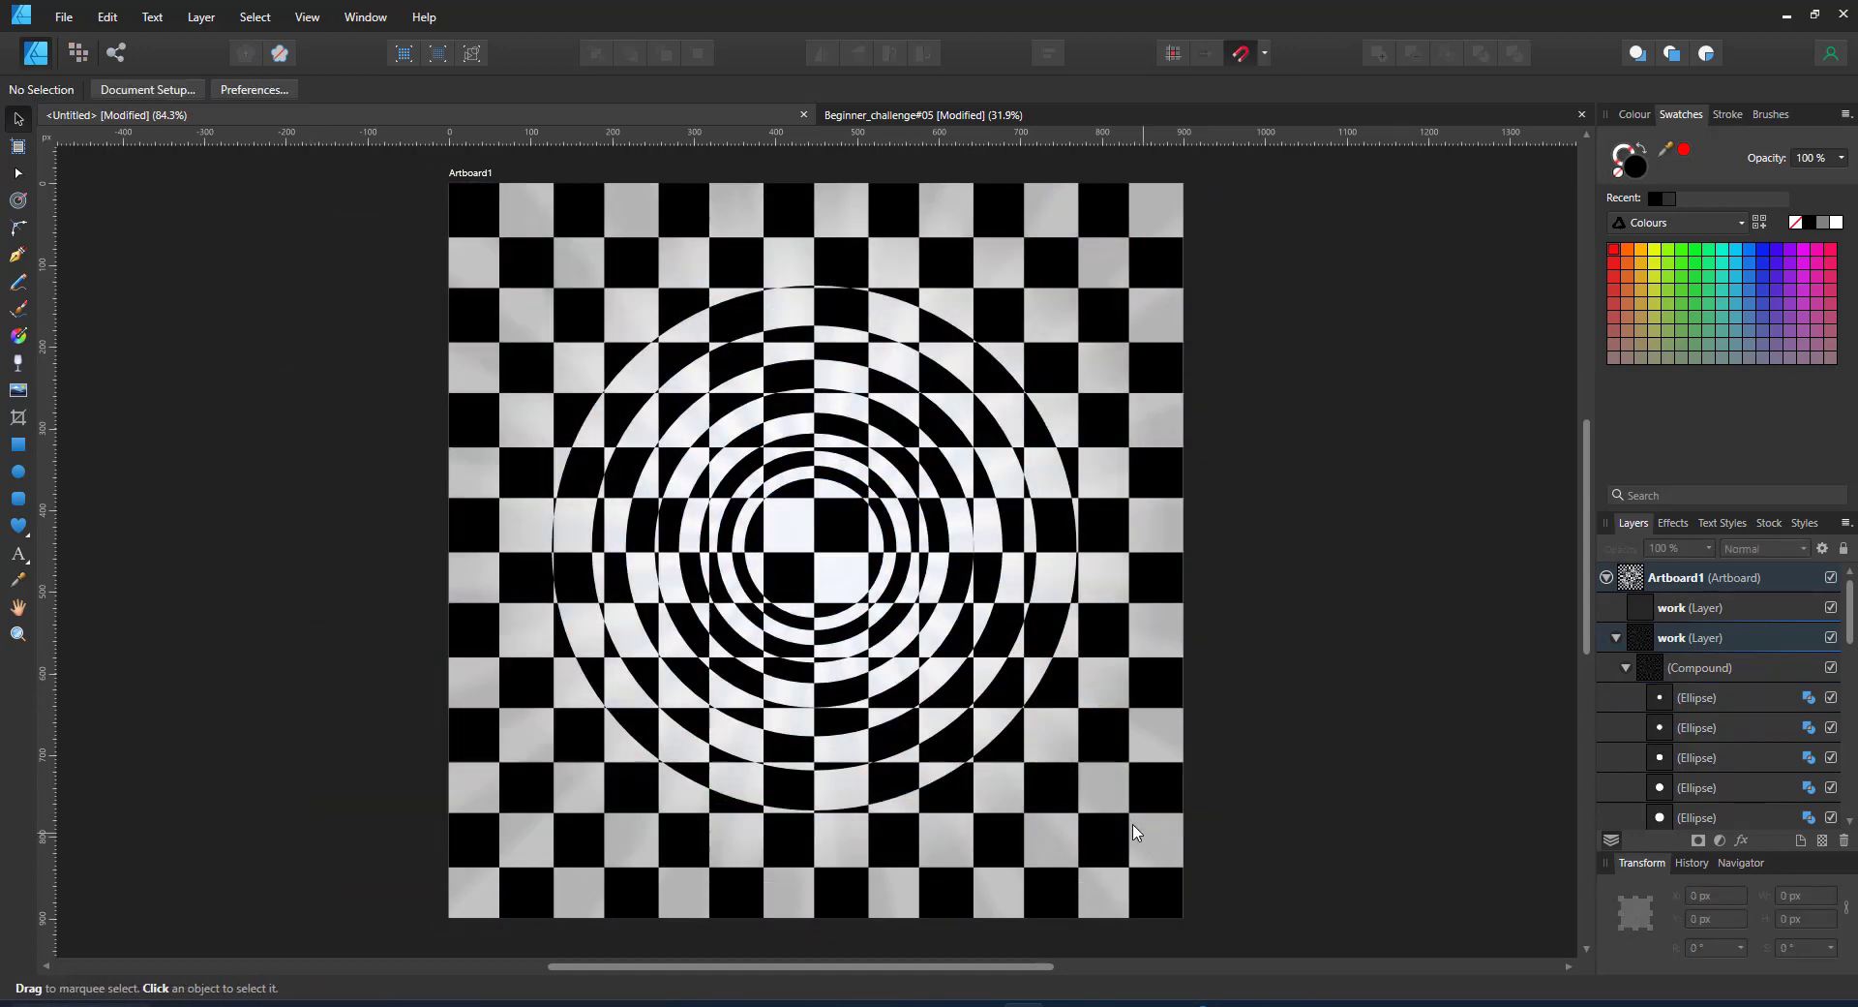
{"action": "left_click", "coordinate": [1732, 691]}
{"action": "scroll", "coordinate": [1768, 722], "scroll_direction": "down", "scroll_amount": 4}
{"action": "left_click", "coordinate": [1729, 750], "text": "shift"}
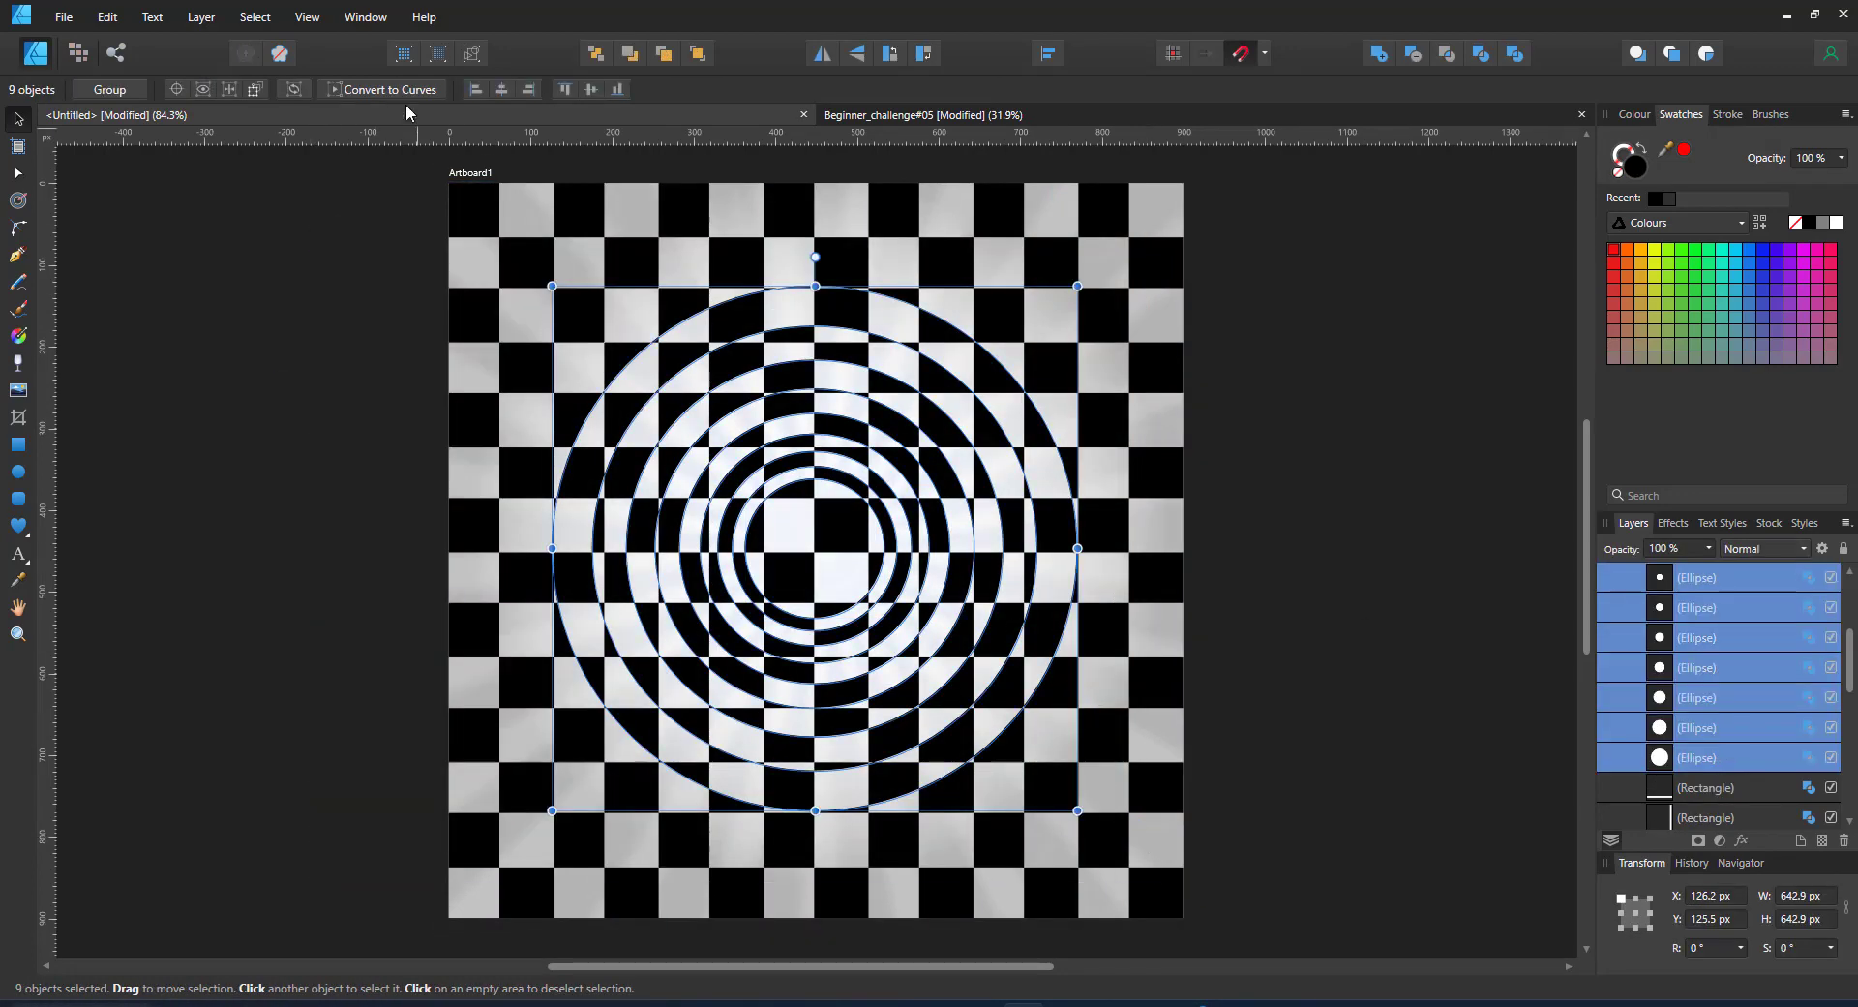
{"action": "left_click", "coordinate": [610, 89]}
{"action": "left_click", "coordinate": [407, 560]}
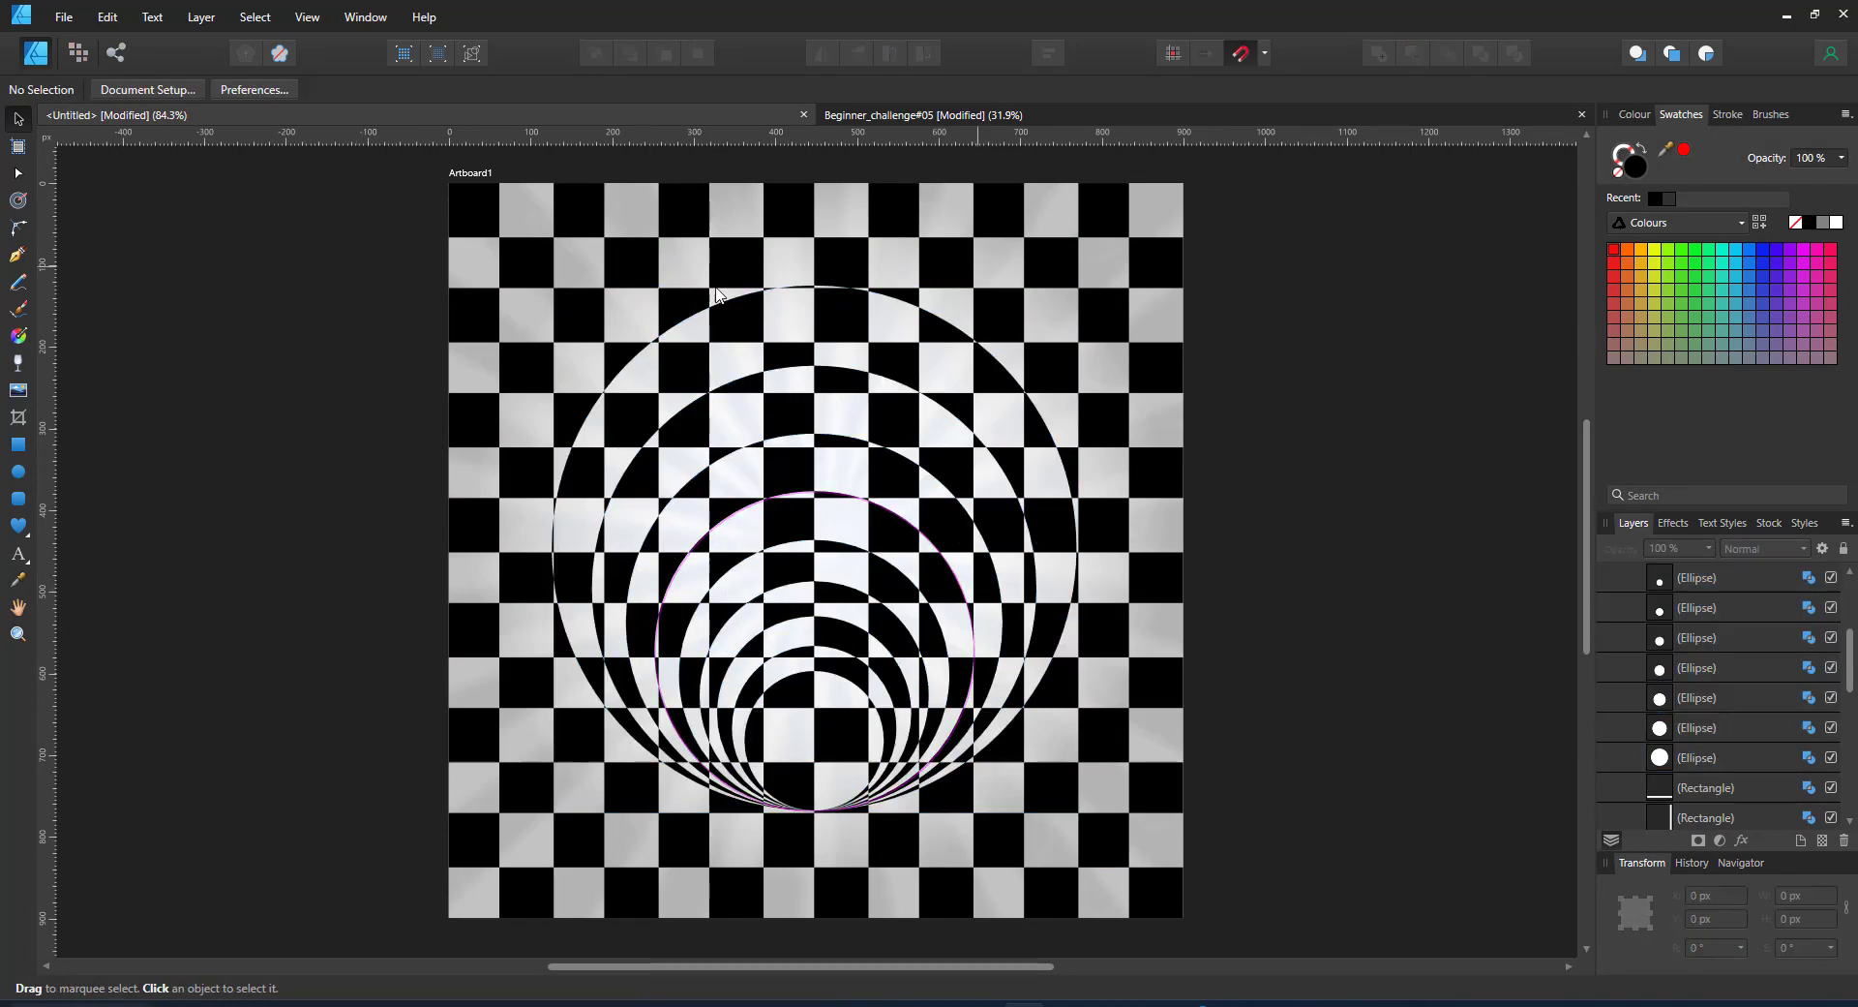
Try grouping all the ellipses inside the checkerboard compound, and undo the grouping
{"action": "left_click", "coordinate": [1692, 763]}
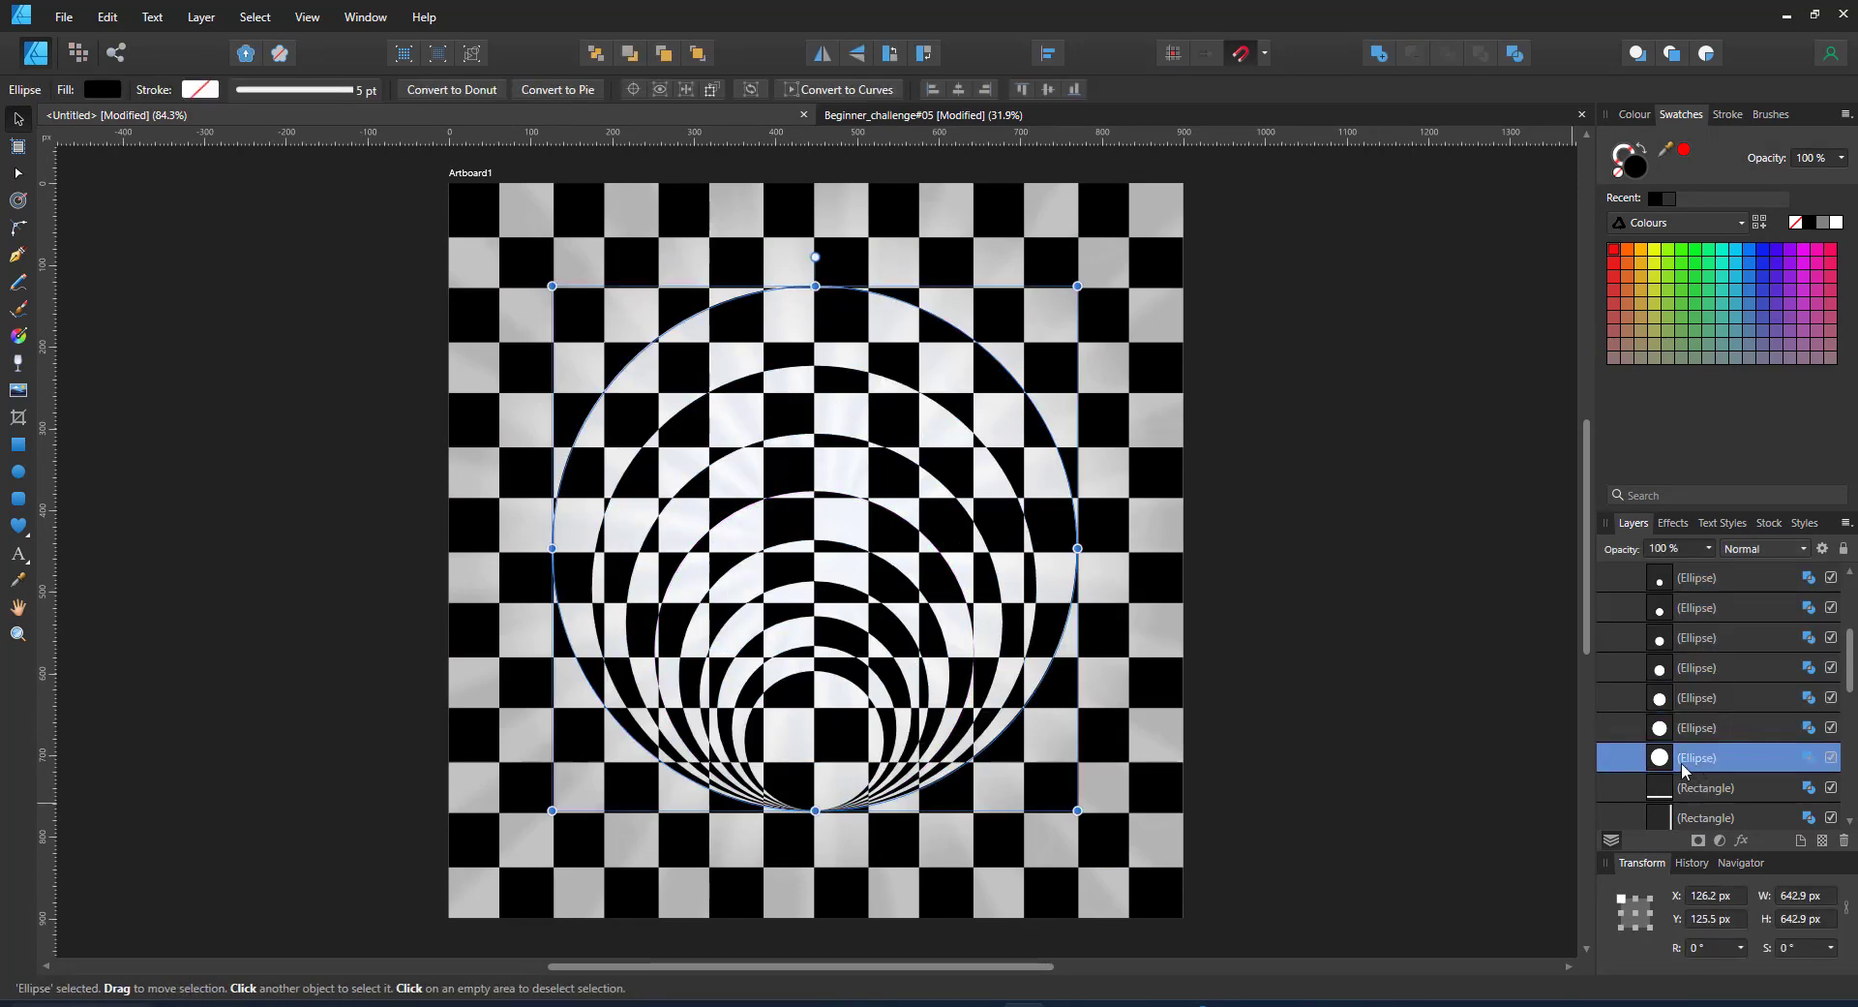
{"action": "scroll", "coordinate": [1727, 642], "scroll_direction": "up", "scroll_amount": 3}
{"action": "left_click", "coordinate": [1692, 704], "text": "shift"}
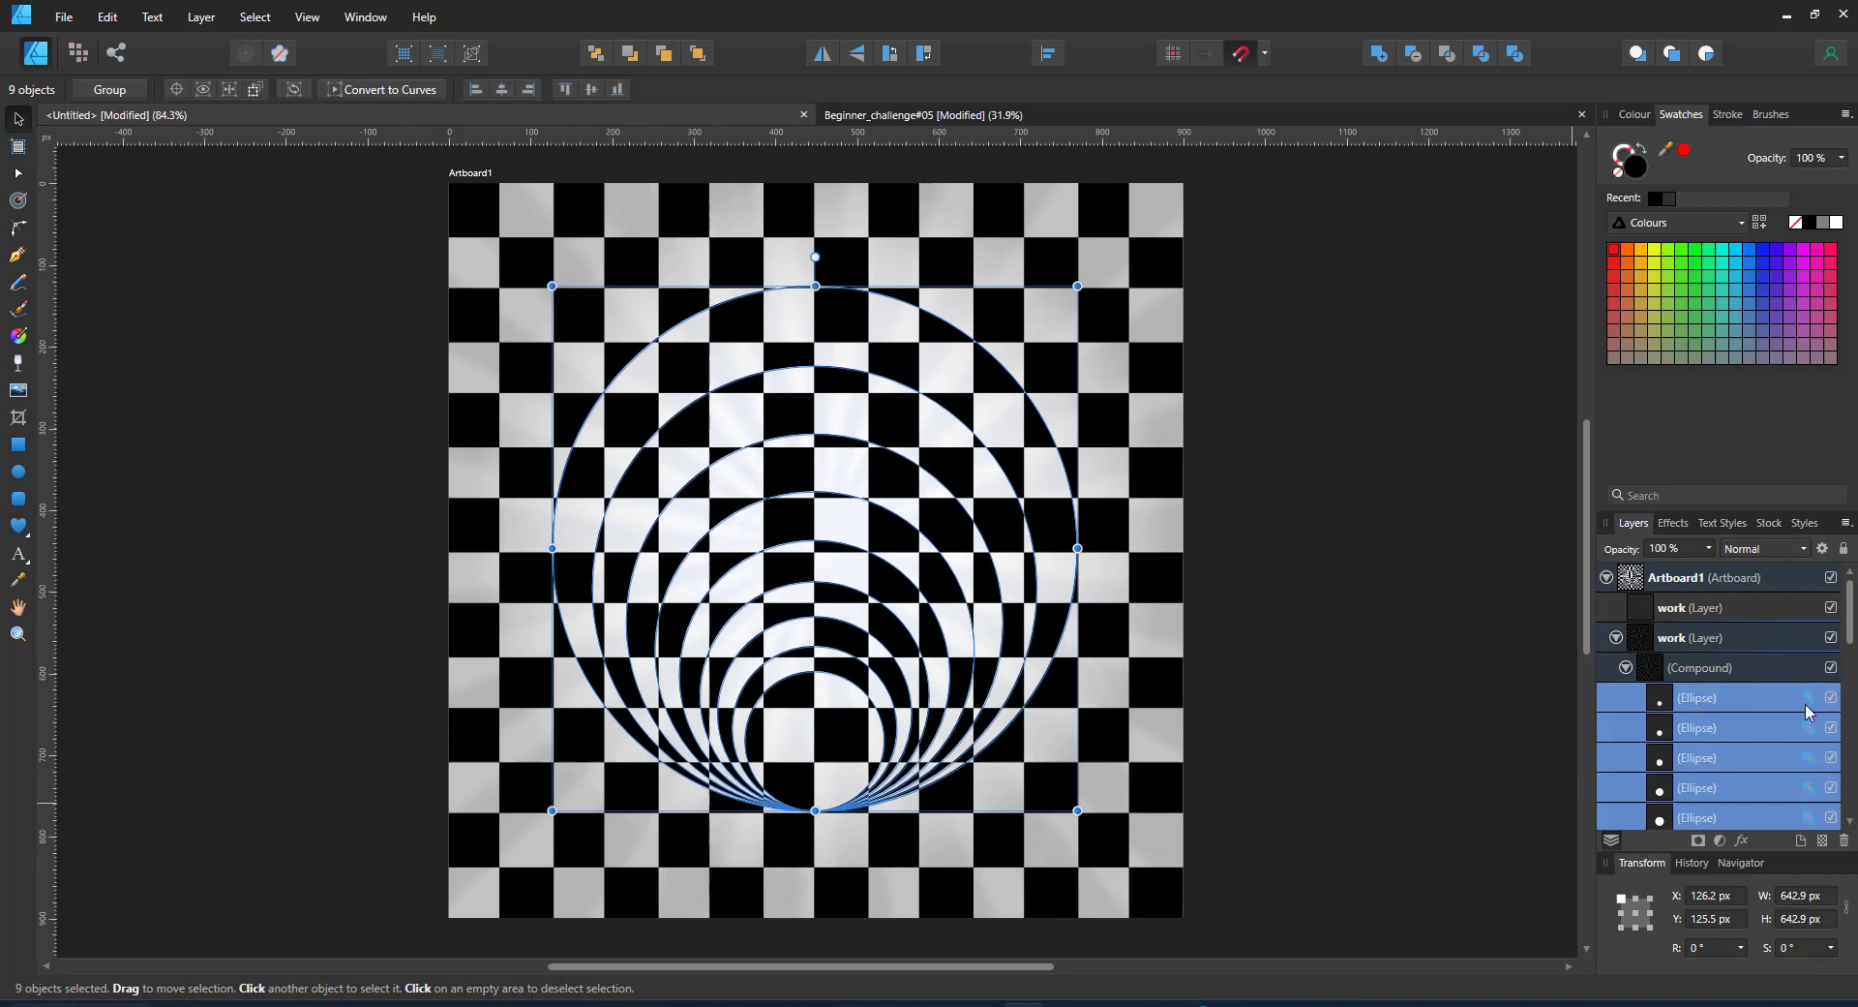
{"action": "key", "text": "ctrl+g"}
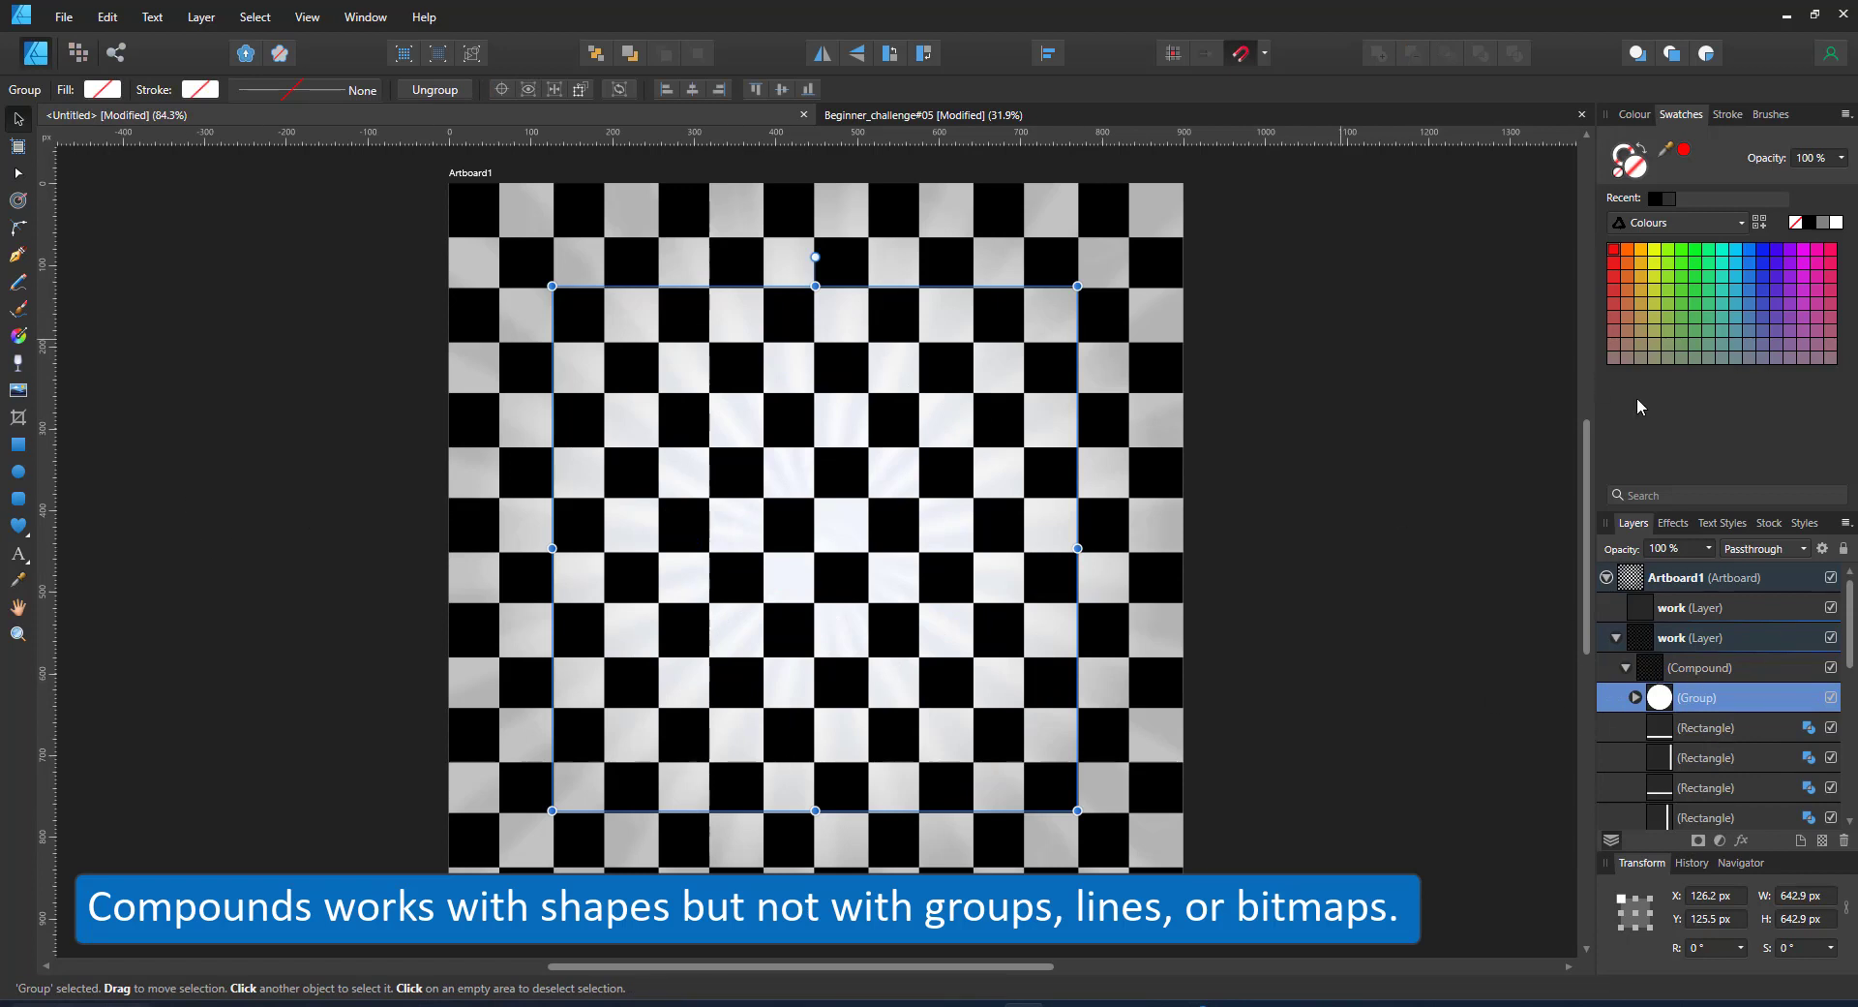
{"action": "key", "text": "ctrl+z"}
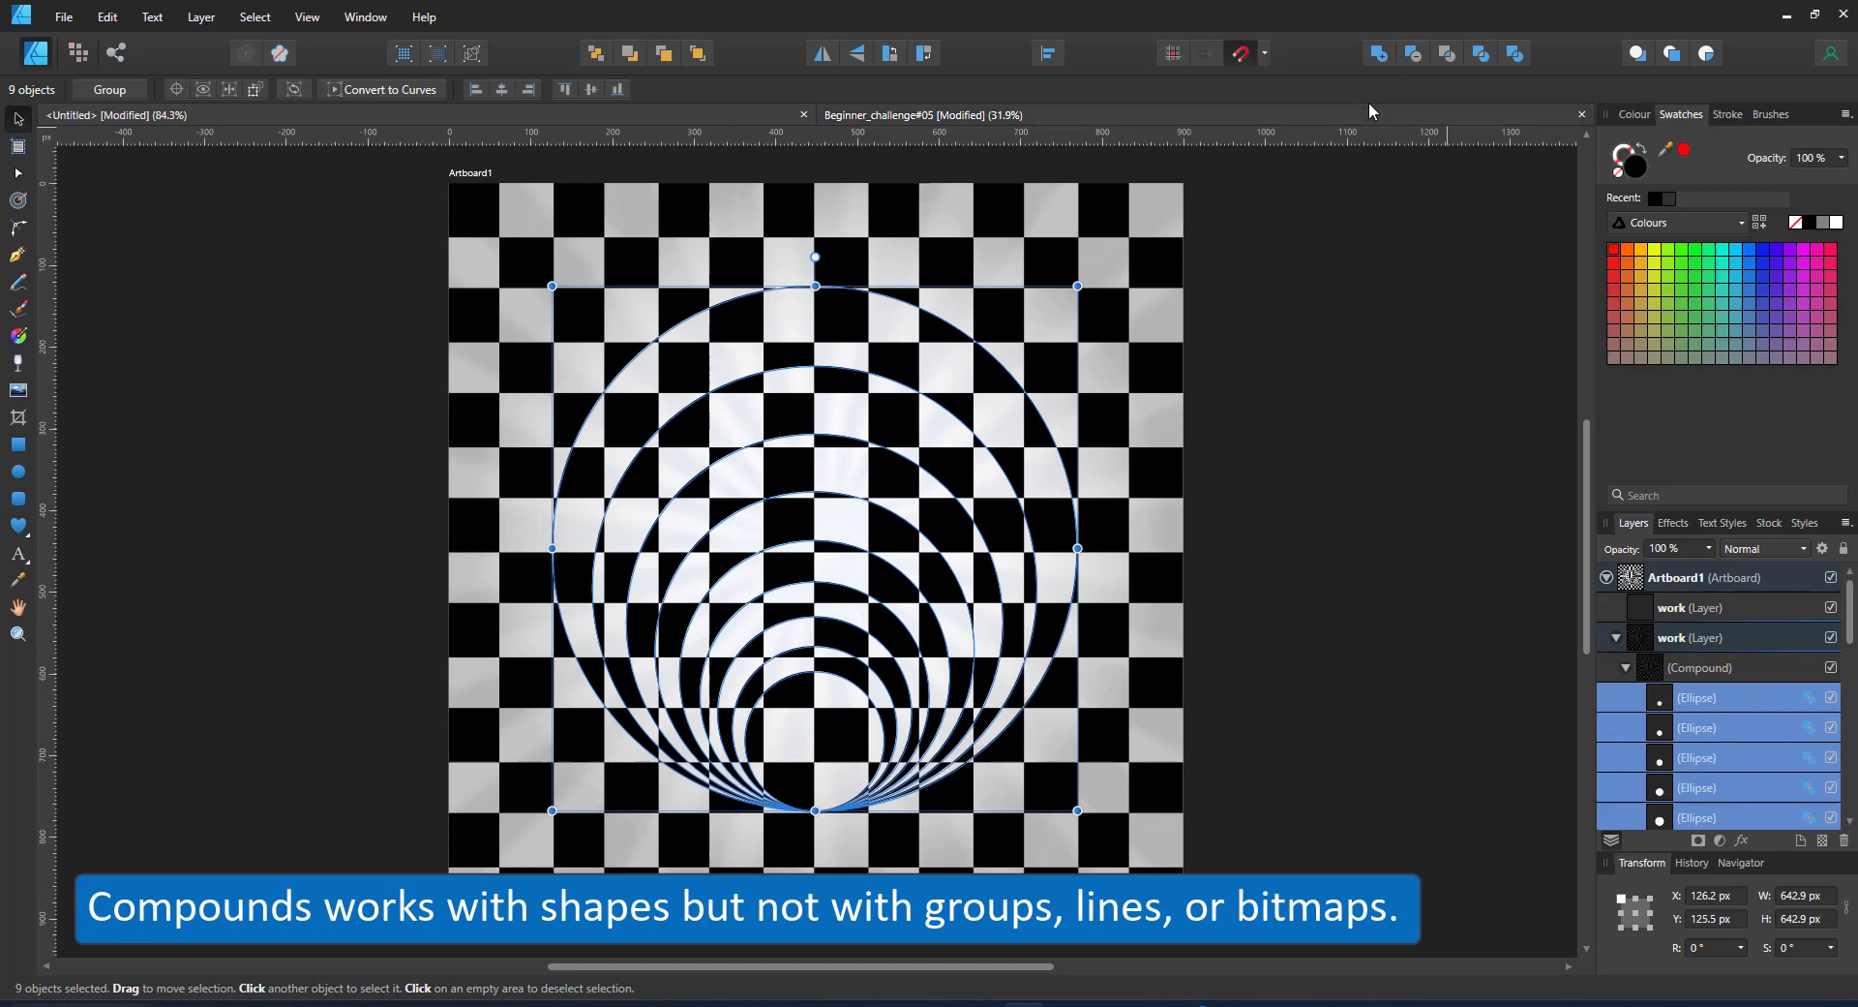
Try combining the nine ellipses into a nested Add compound inside the checkerboard, and undo it
{"action": "key", "text": "alt"}
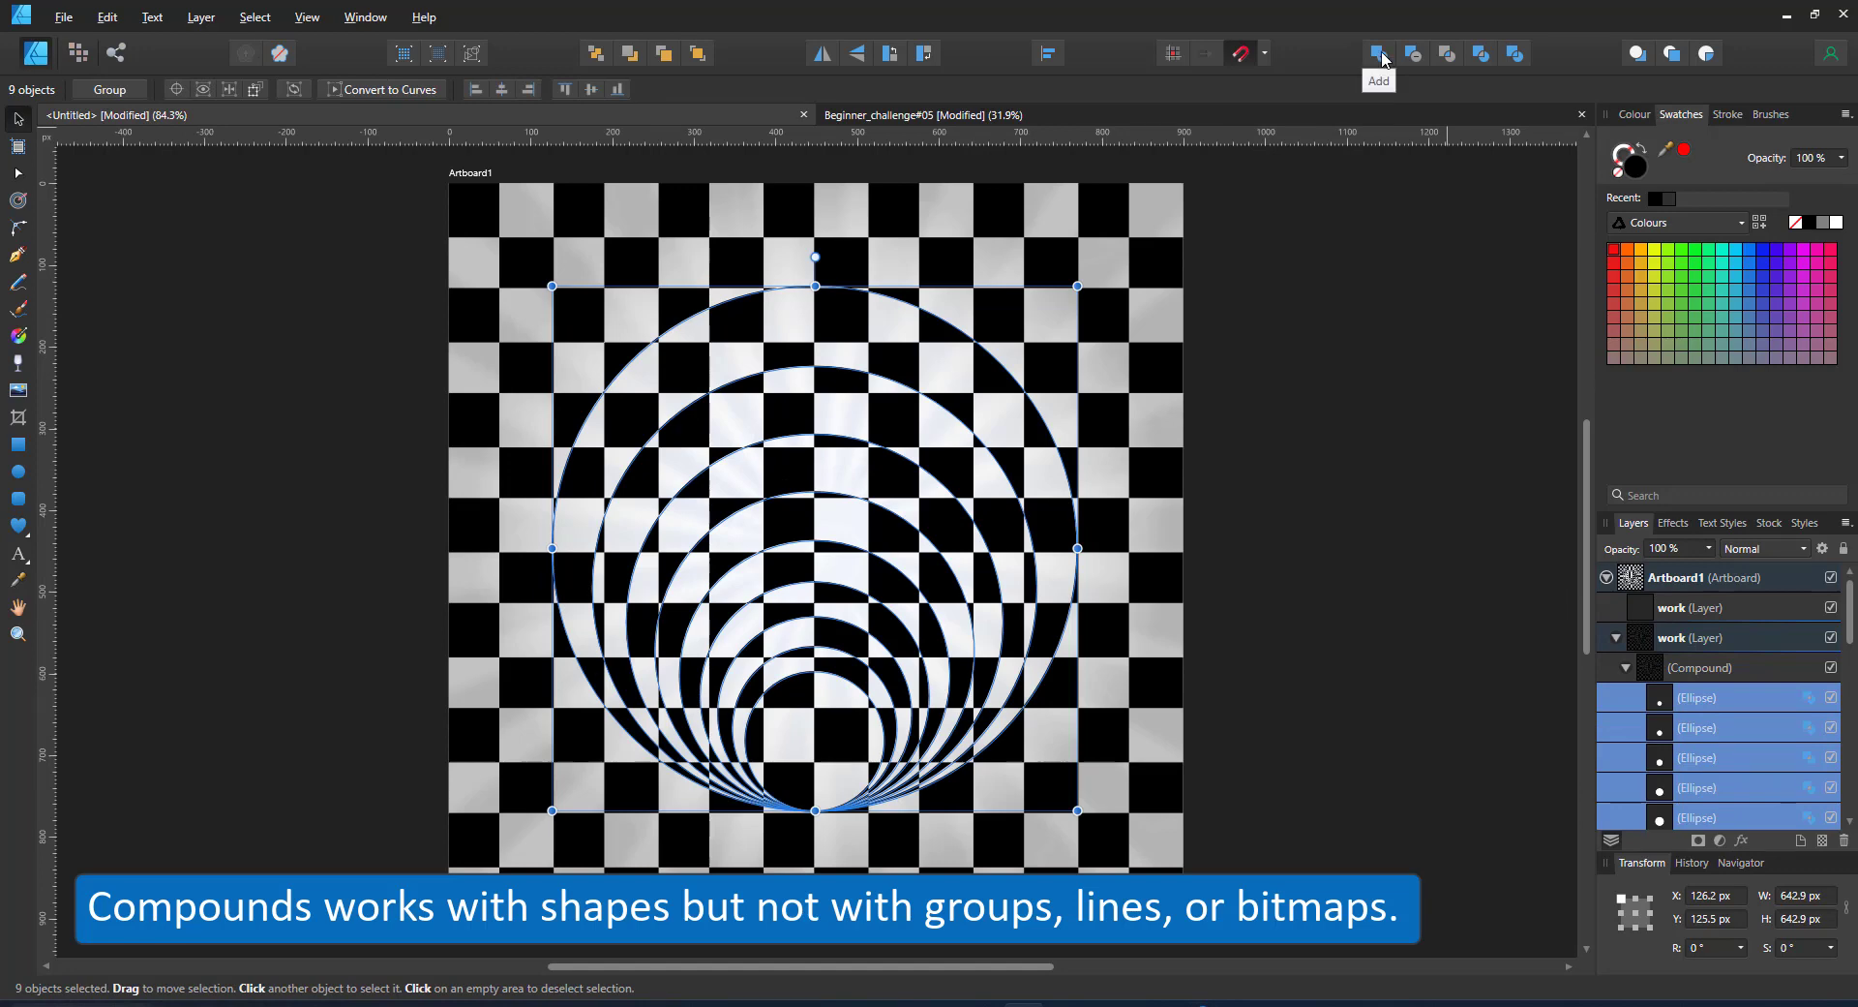
{"action": "left_click", "coordinate": [1382, 60]}
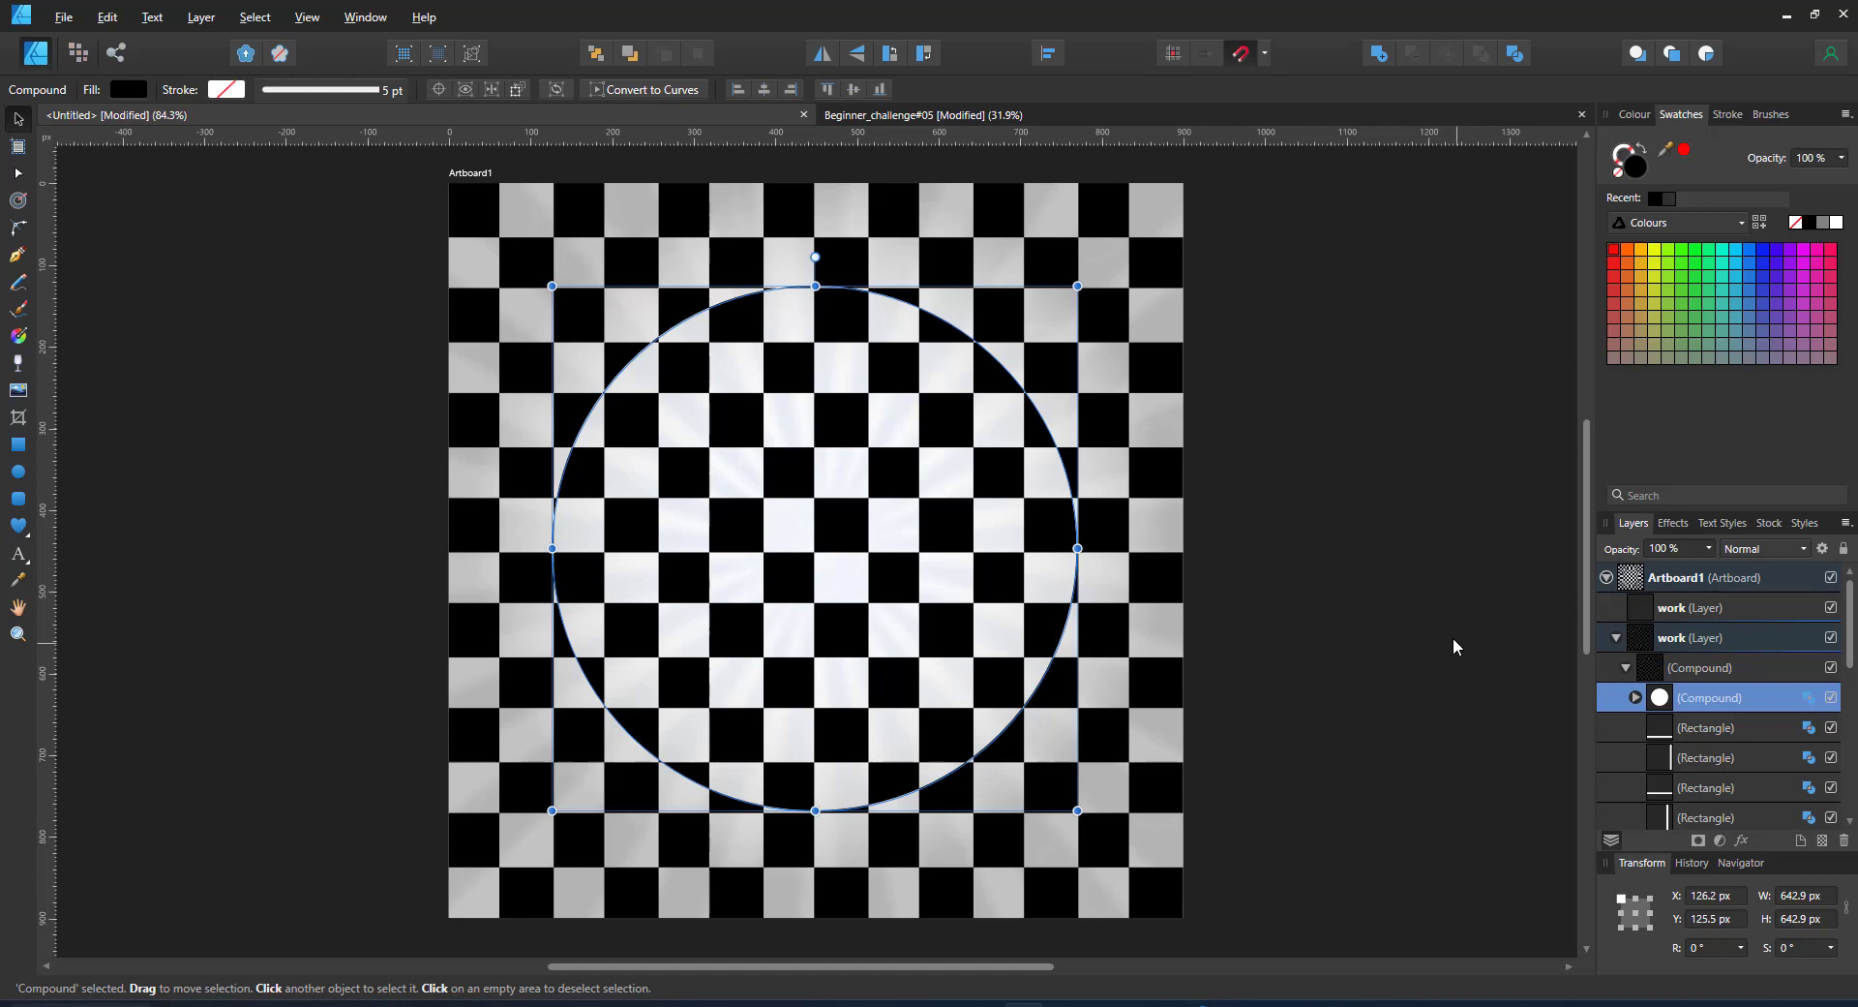
{"action": "key", "text": "ctrl+z"}
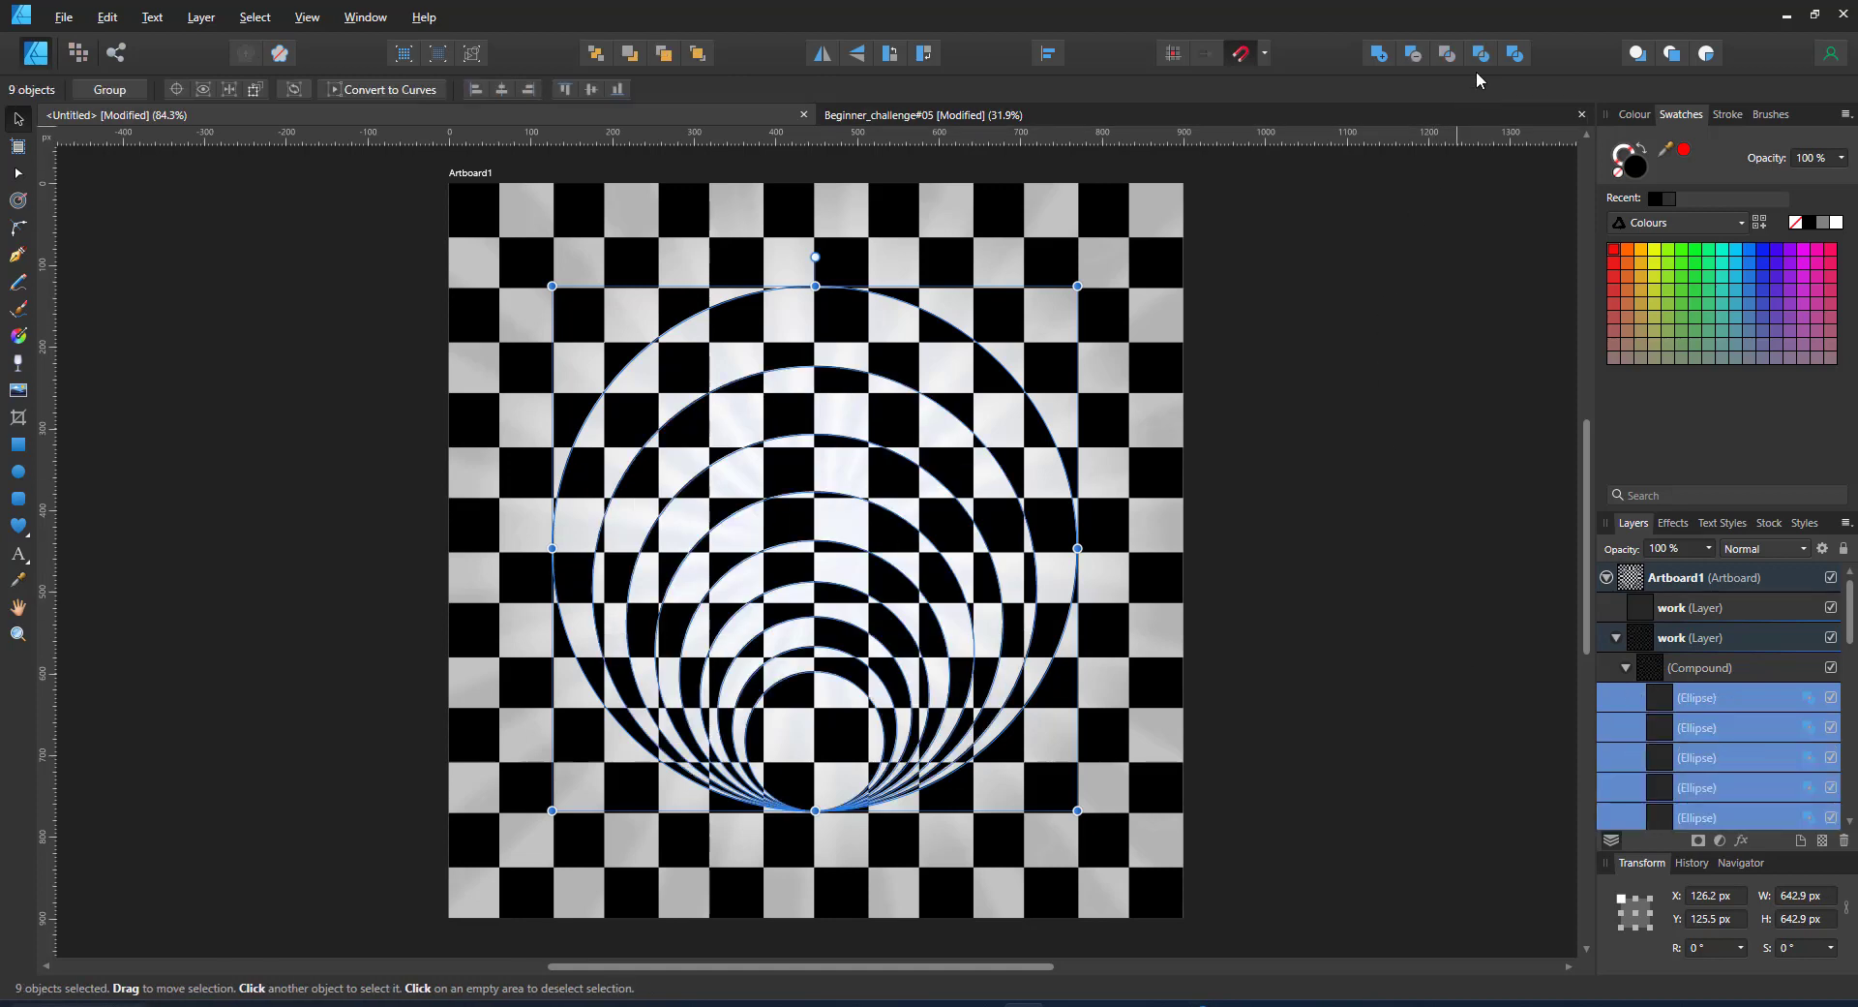
Combine the nine ellipses into a nested XOR compound and expand it in the layer list
{"action": "left_click", "coordinate": [1480, 56]}
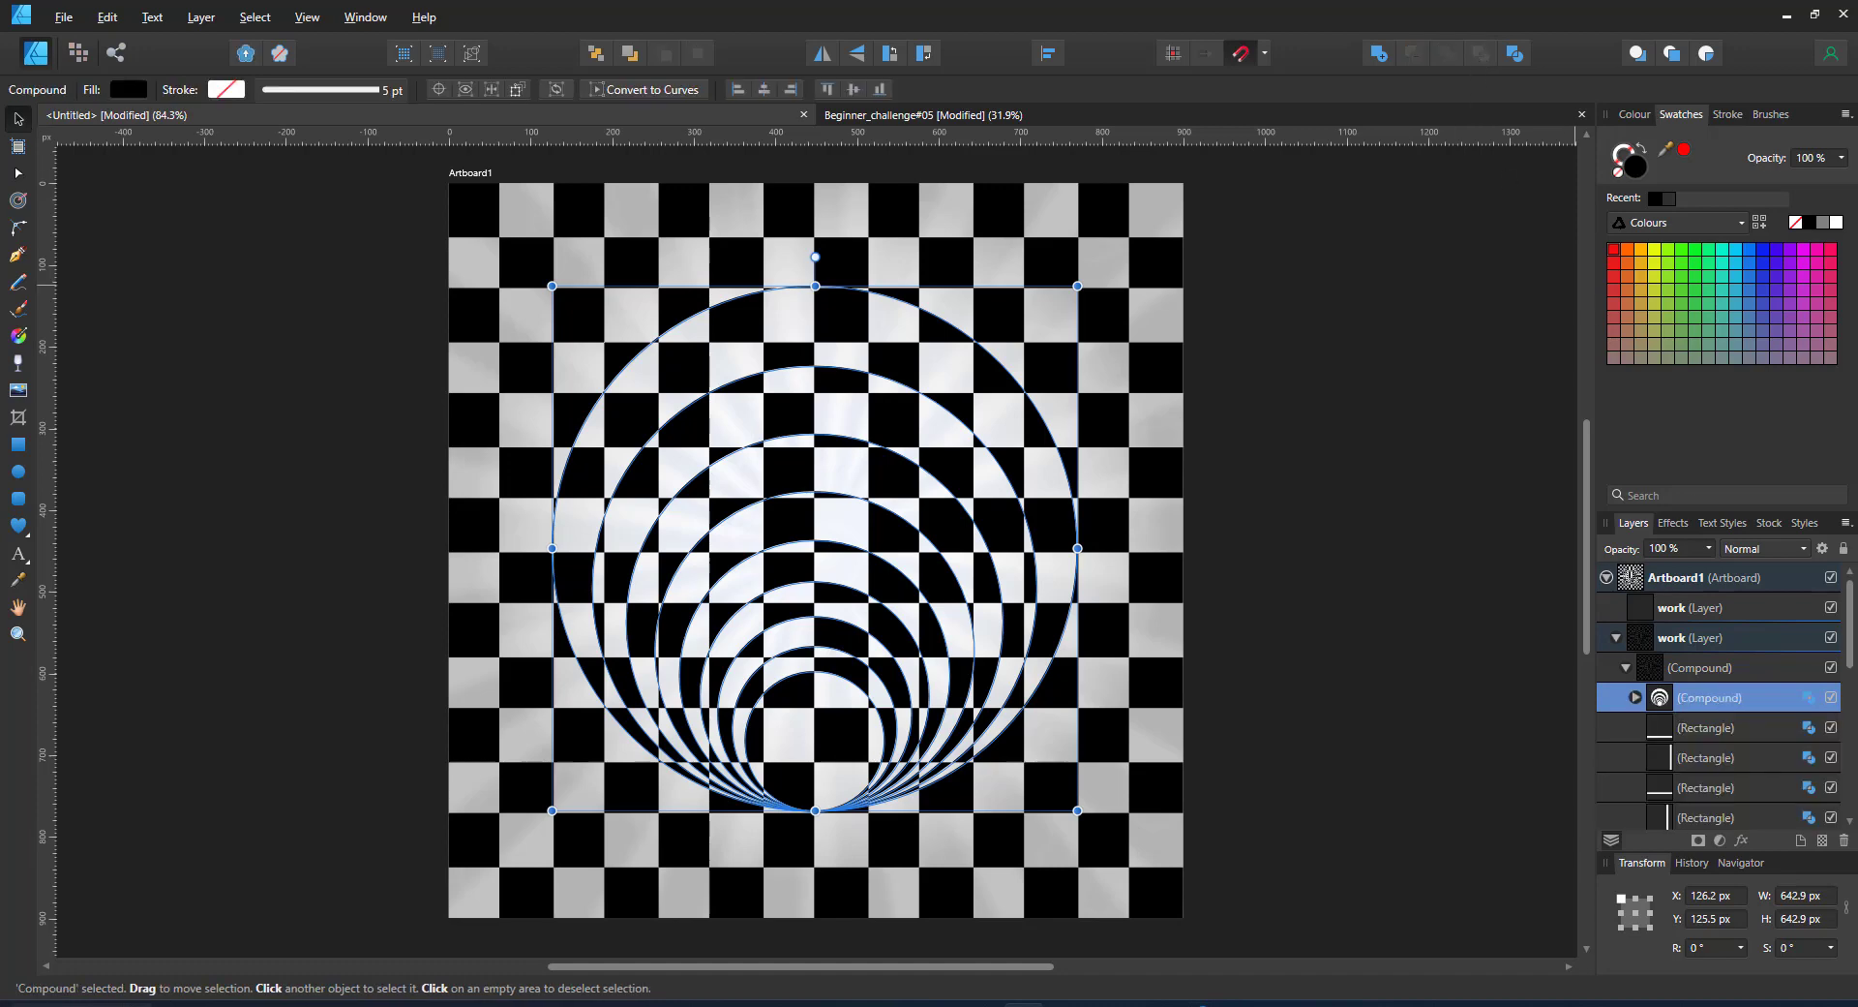
{"action": "left_click", "coordinate": [1635, 698]}
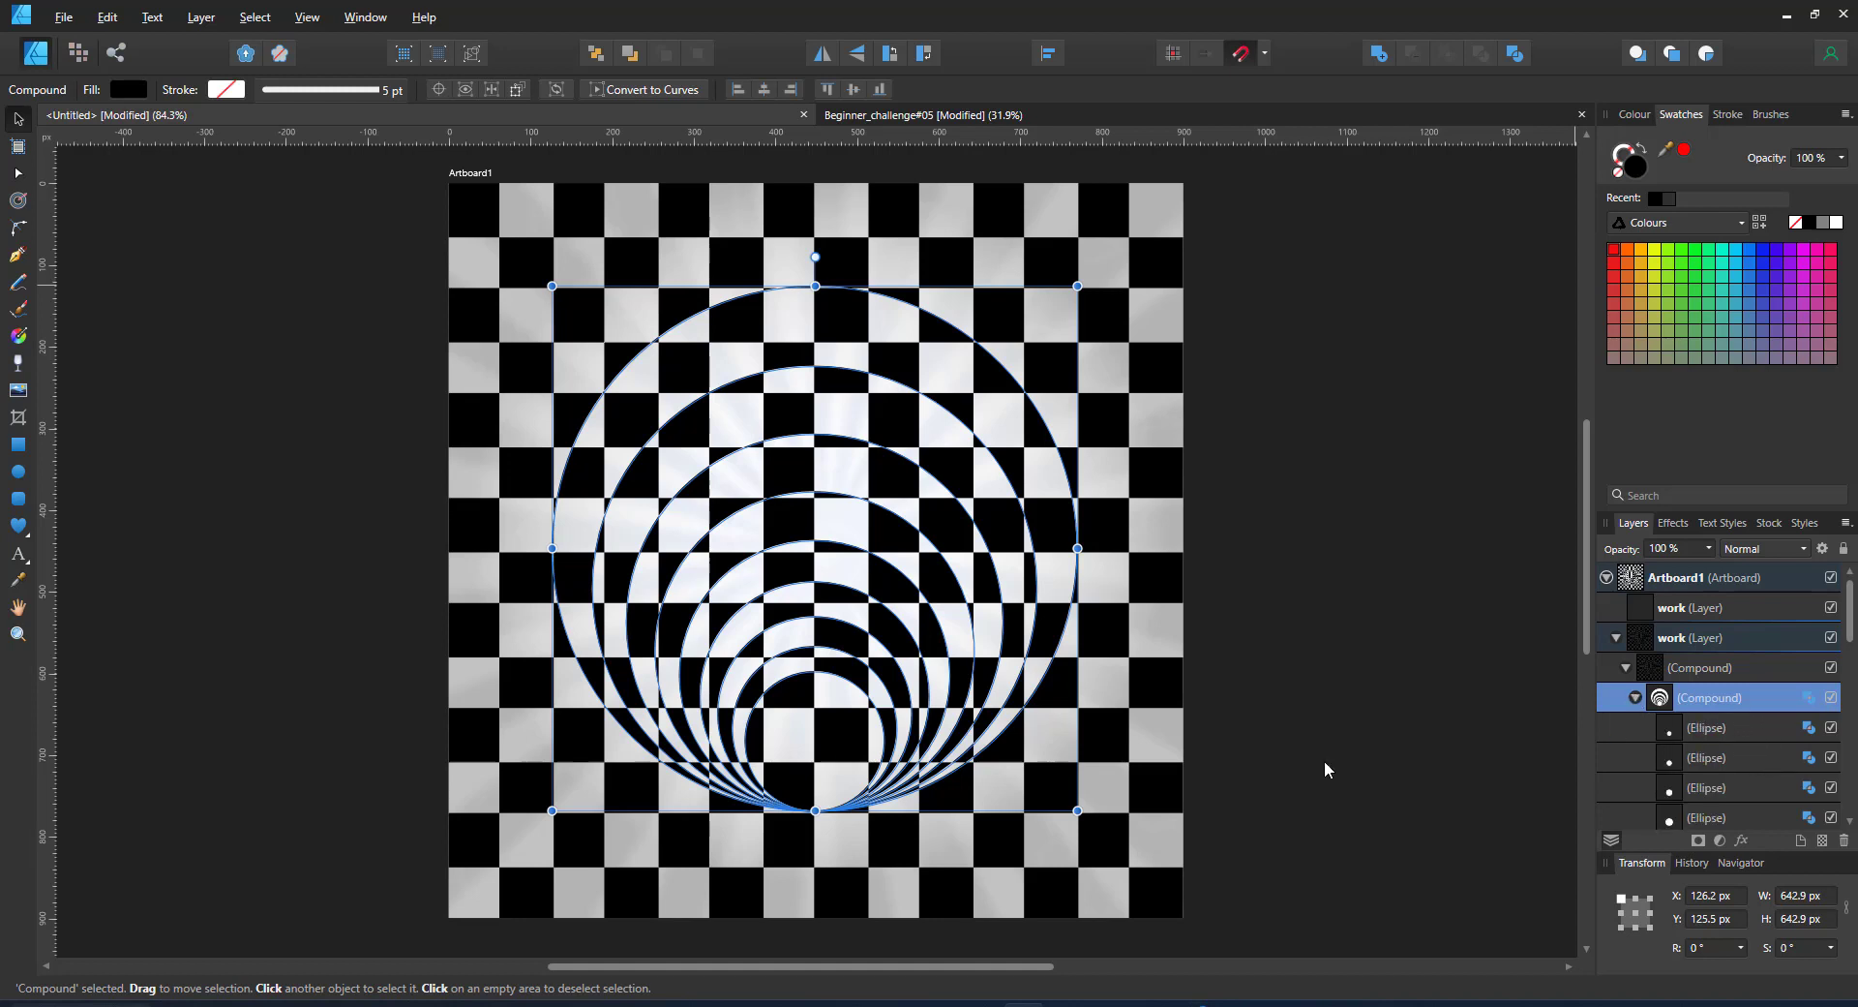
Place a copy of the nested ring compound beside the artboard, fill it white to inspect its shape, and delete the copy
{"action": "left_click", "coordinate": [1702, 668]}
{"action": "key", "text": "ctrl+v"}
{"action": "mouse_move", "coordinate": [842, 347]}
{"action": "left_mouse_down"}
{"action": "mouse_move", "coordinate": [1340, 352]}
{"action": "mouse_move", "coordinate": [1490, 315]}
{"action": "left_mouse_up"}
{"action": "left_click", "coordinate": [1836, 223]}
{"action": "left_click_drag", "start_coordinate": [976, 966], "coordinate": [1119, 979]}
{"action": "left_click_drag", "start_coordinate": [1280, 308], "coordinate": [1277, 331]}
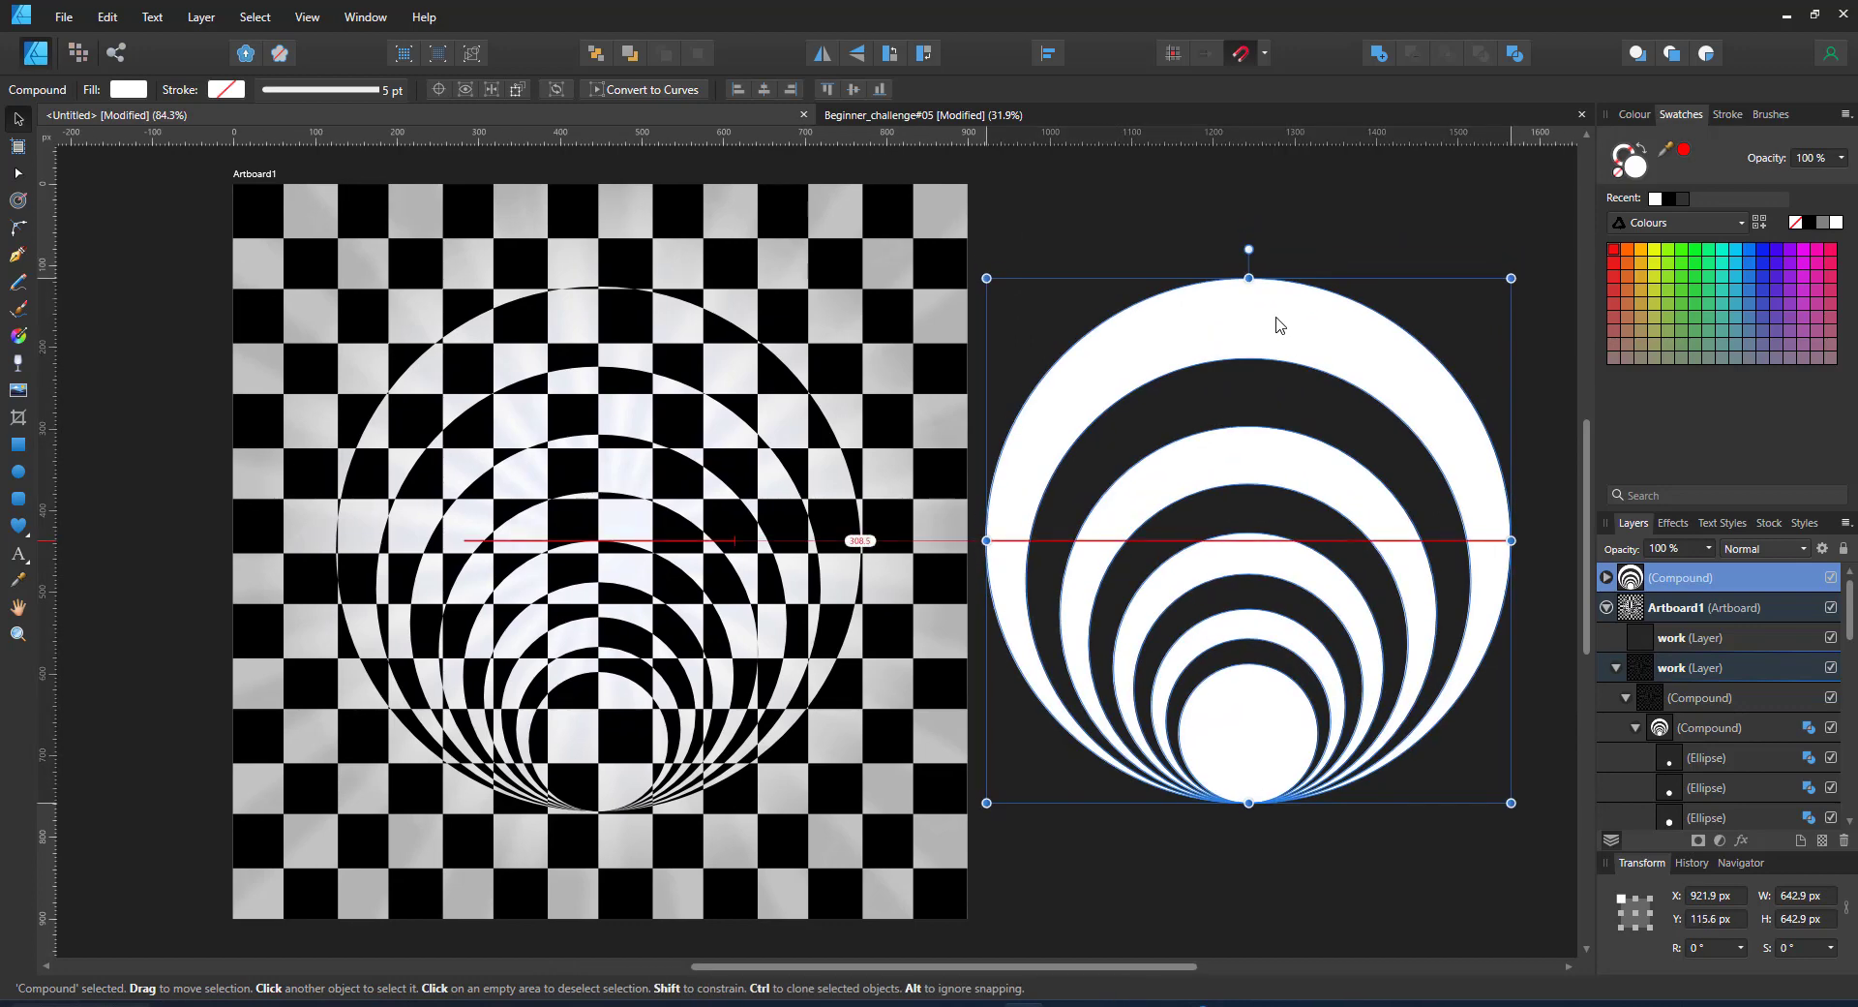
{"action": "key", "text": "Delete"}
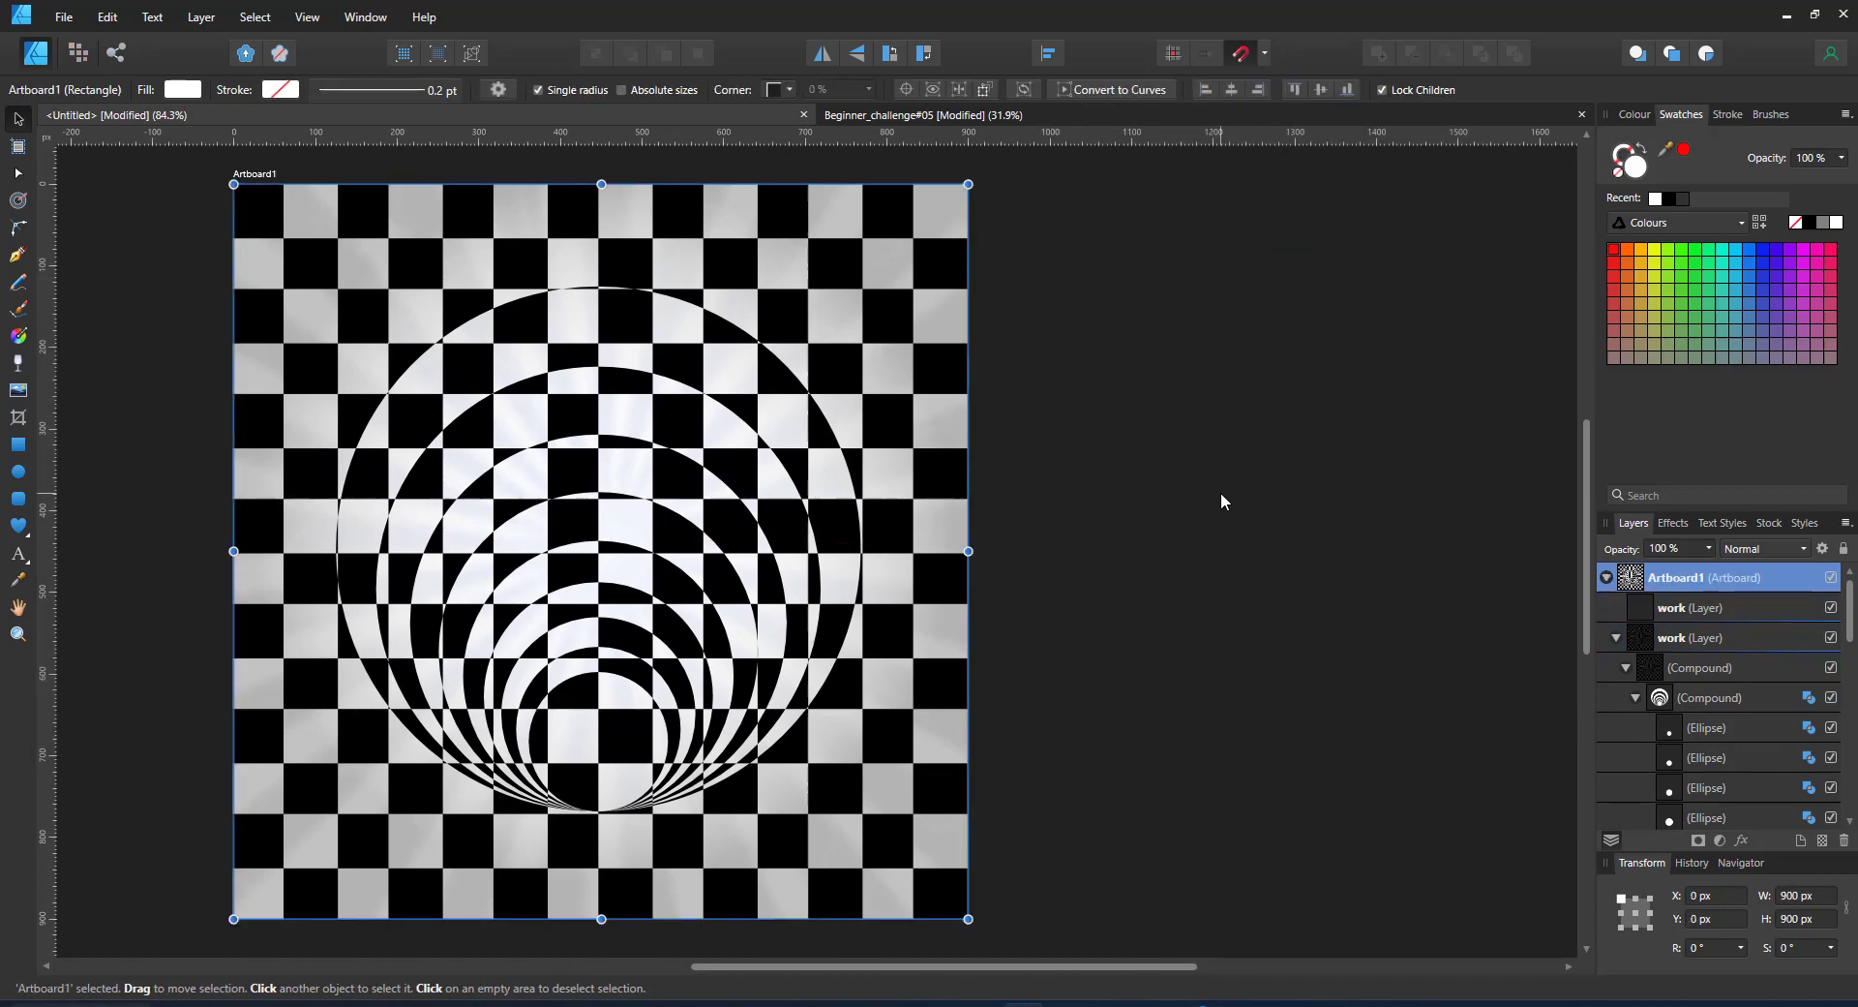
{"action": "key", "text": "ctrl+0"}
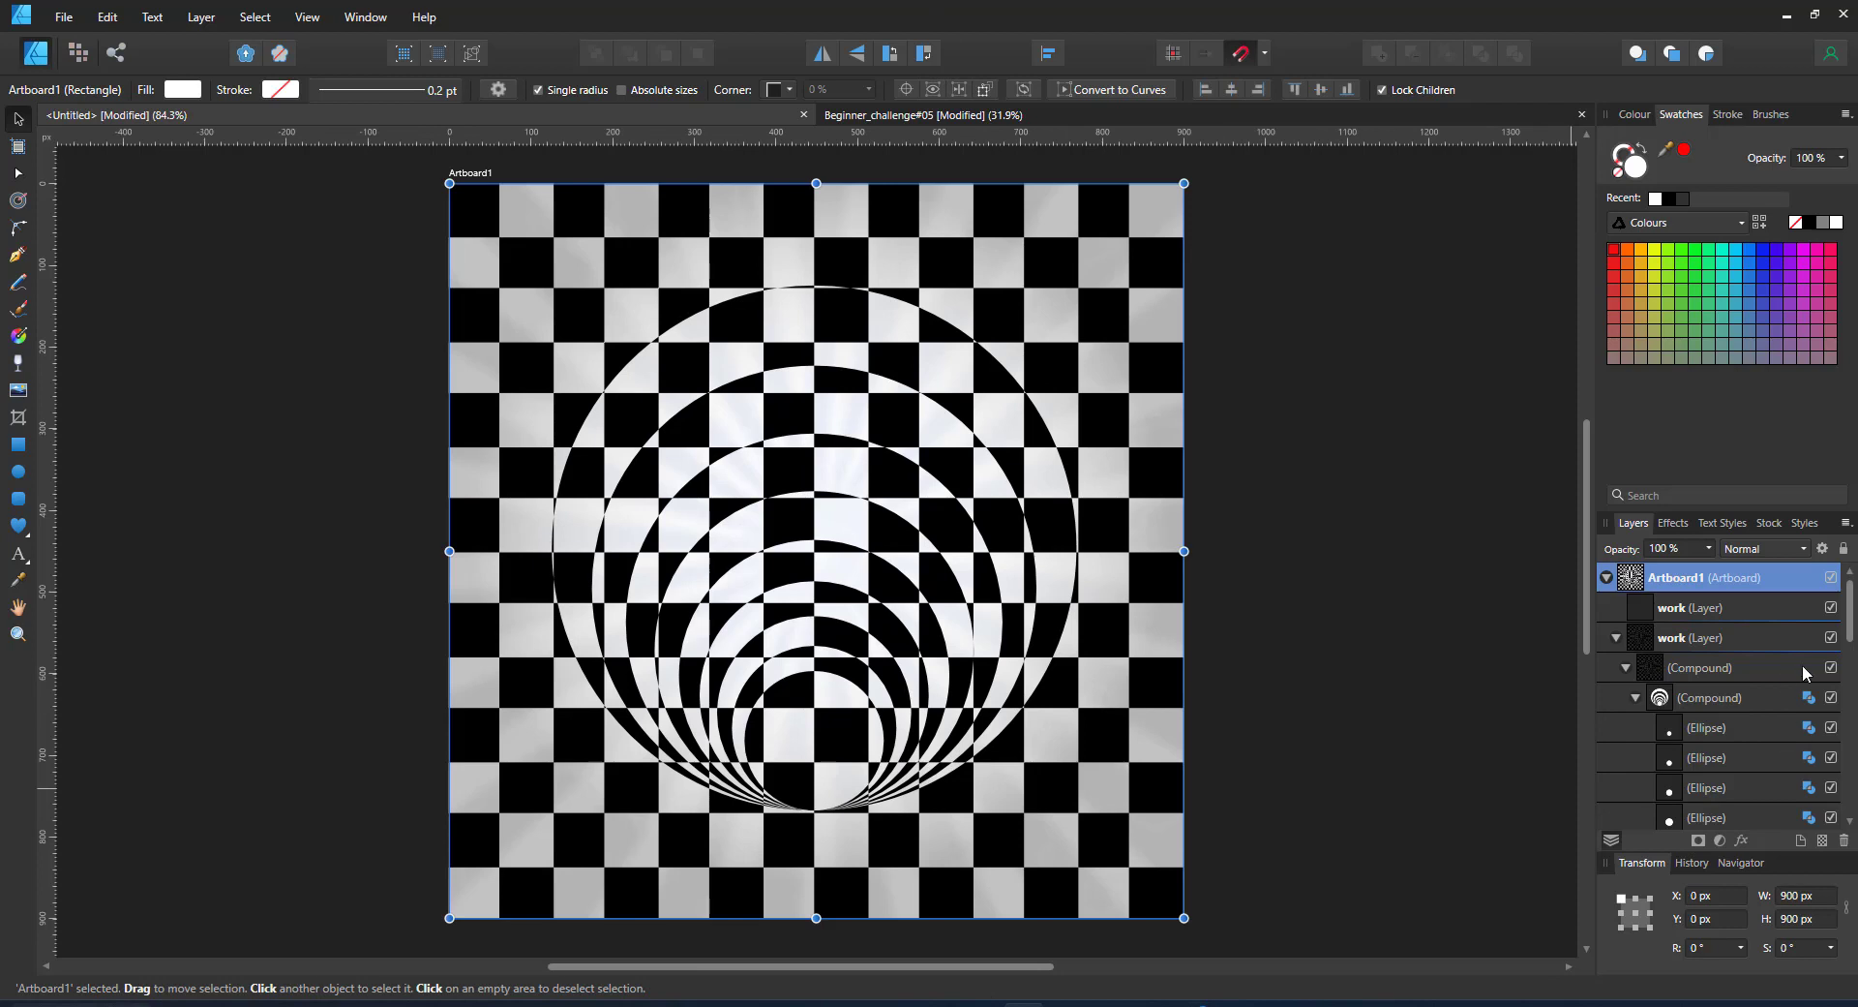
Hide the nested ring compound and draw a 12-tooth cog about 676.5 px wide inside the checkerboard compound
{"action": "left_click", "coordinate": [1831, 697]}
{"action": "left_click", "coordinate": [14, 523]}
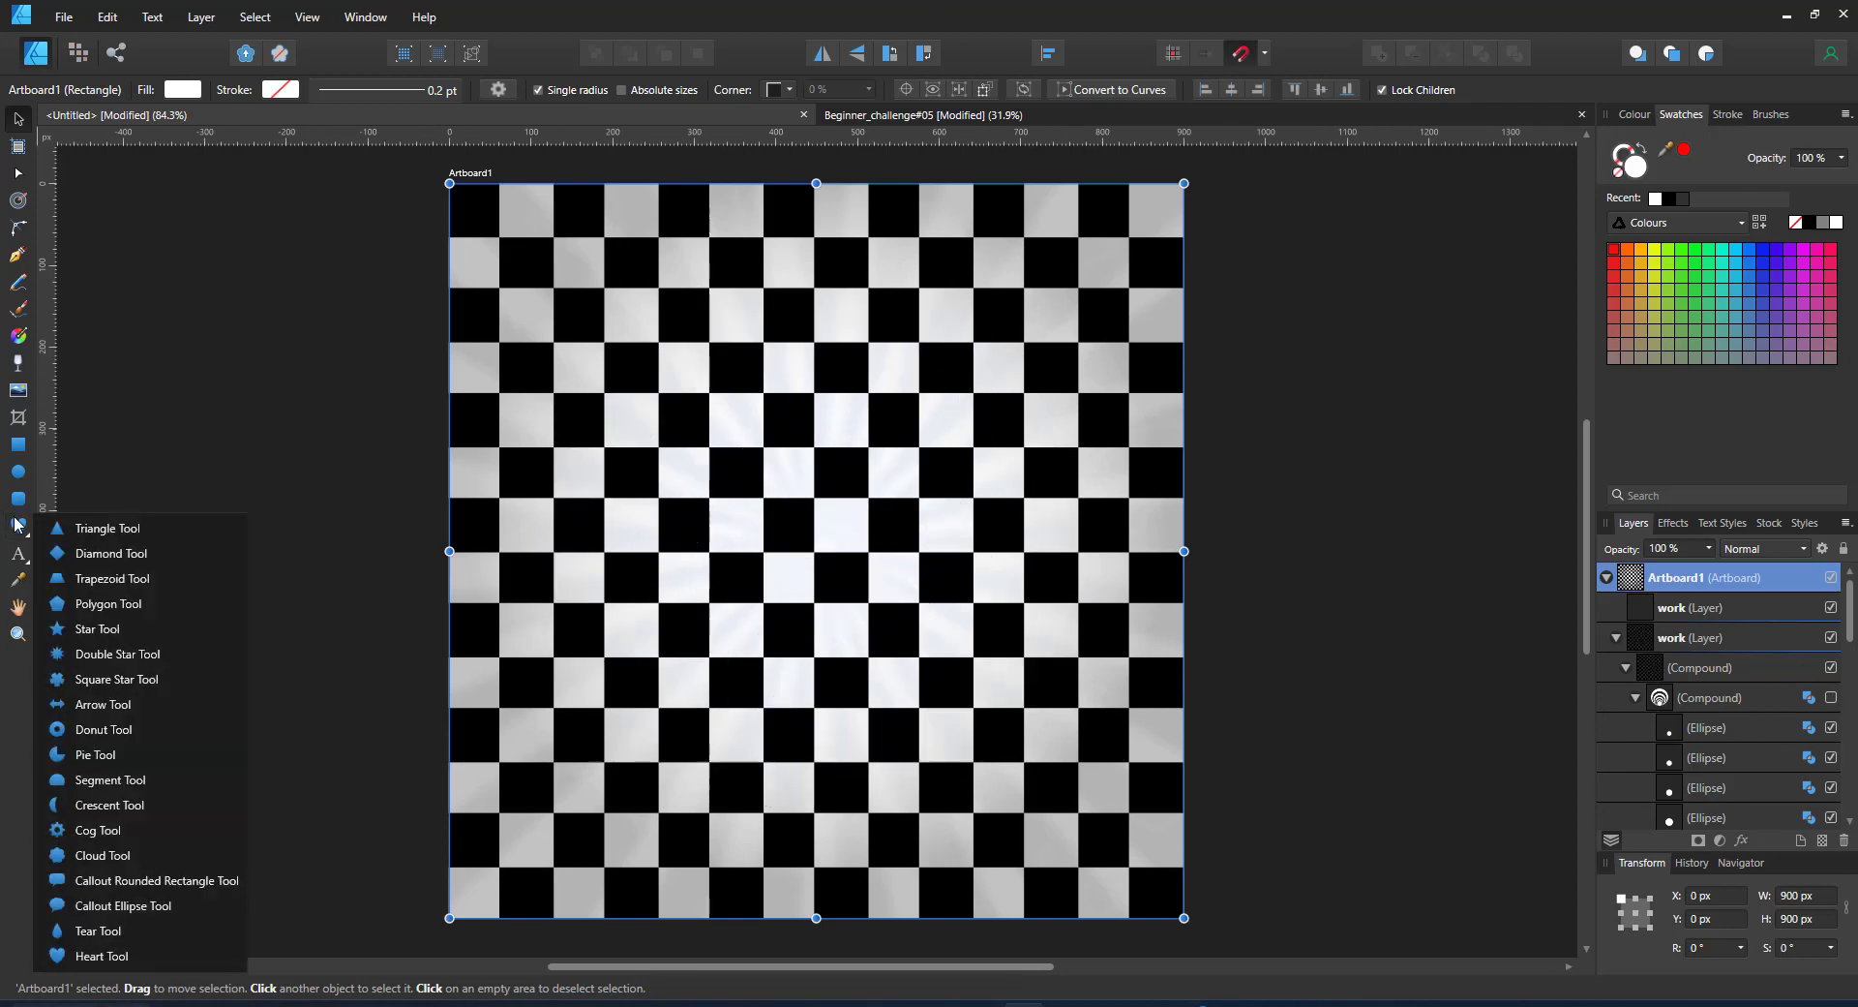
{"action": "left_click", "coordinate": [106, 834]}
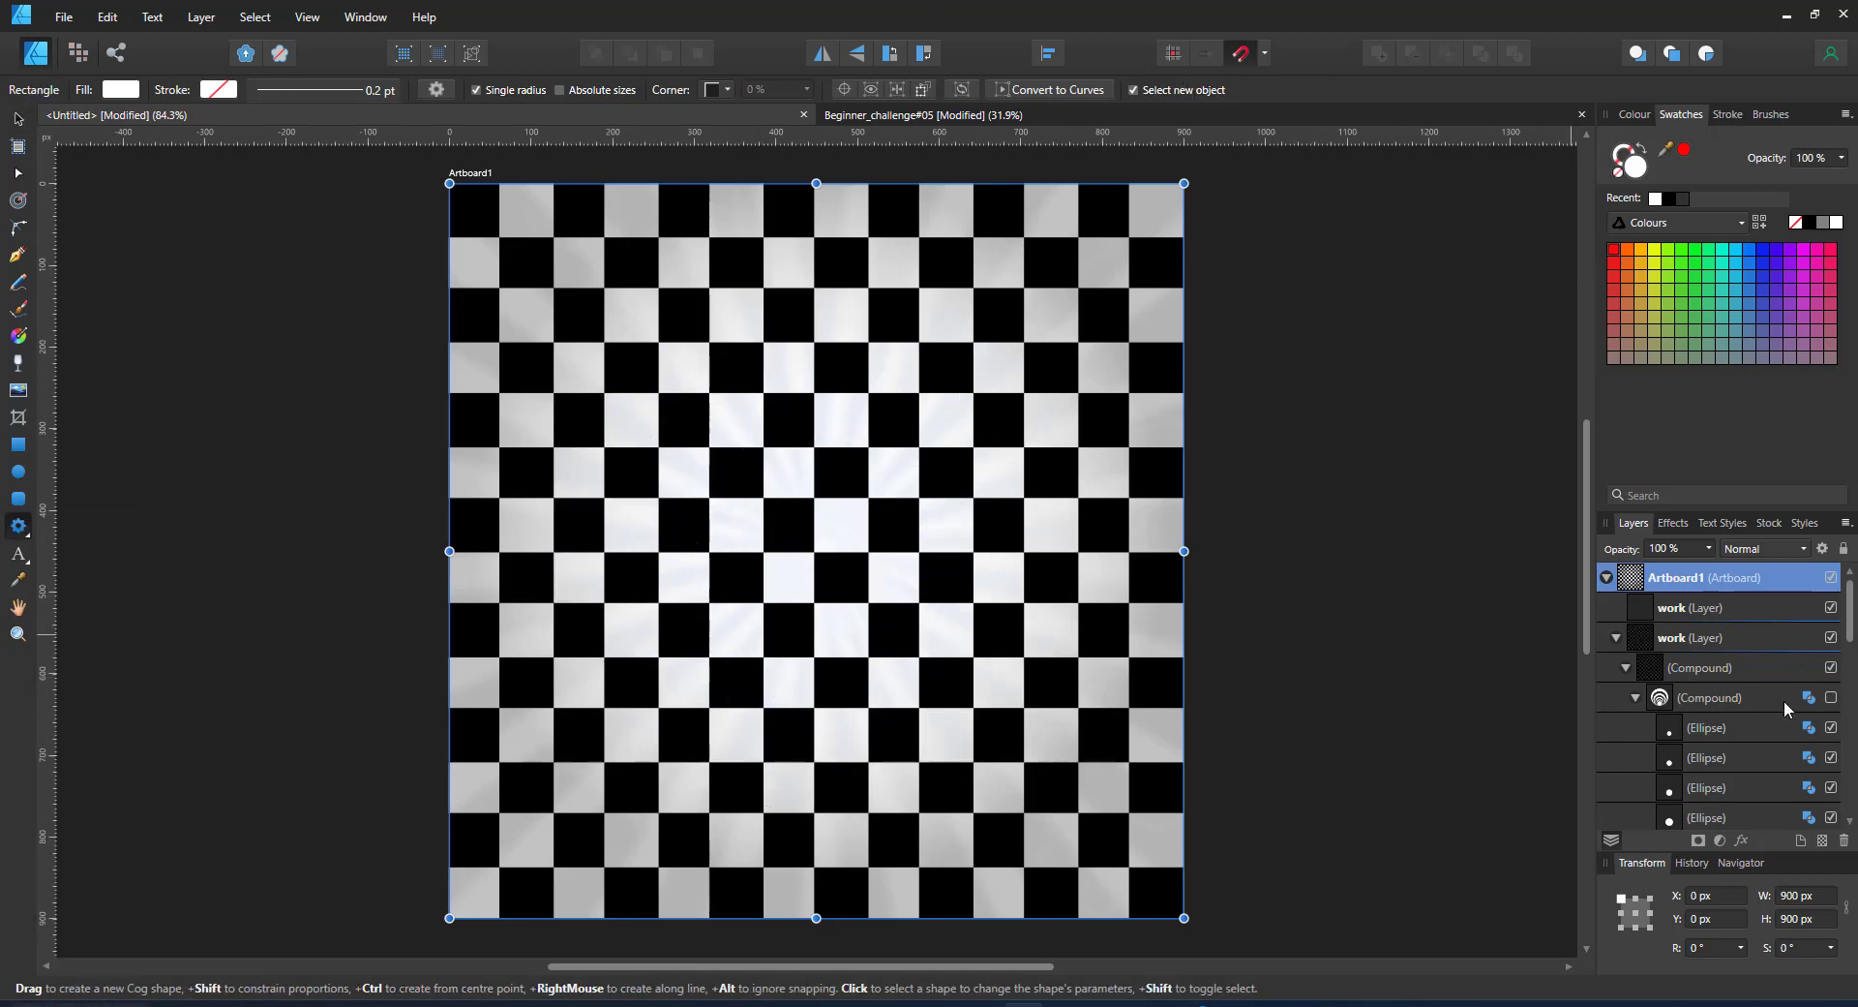
{"action": "left_click", "coordinate": [1699, 698]}
{"action": "left_click", "coordinate": [1700, 728]}
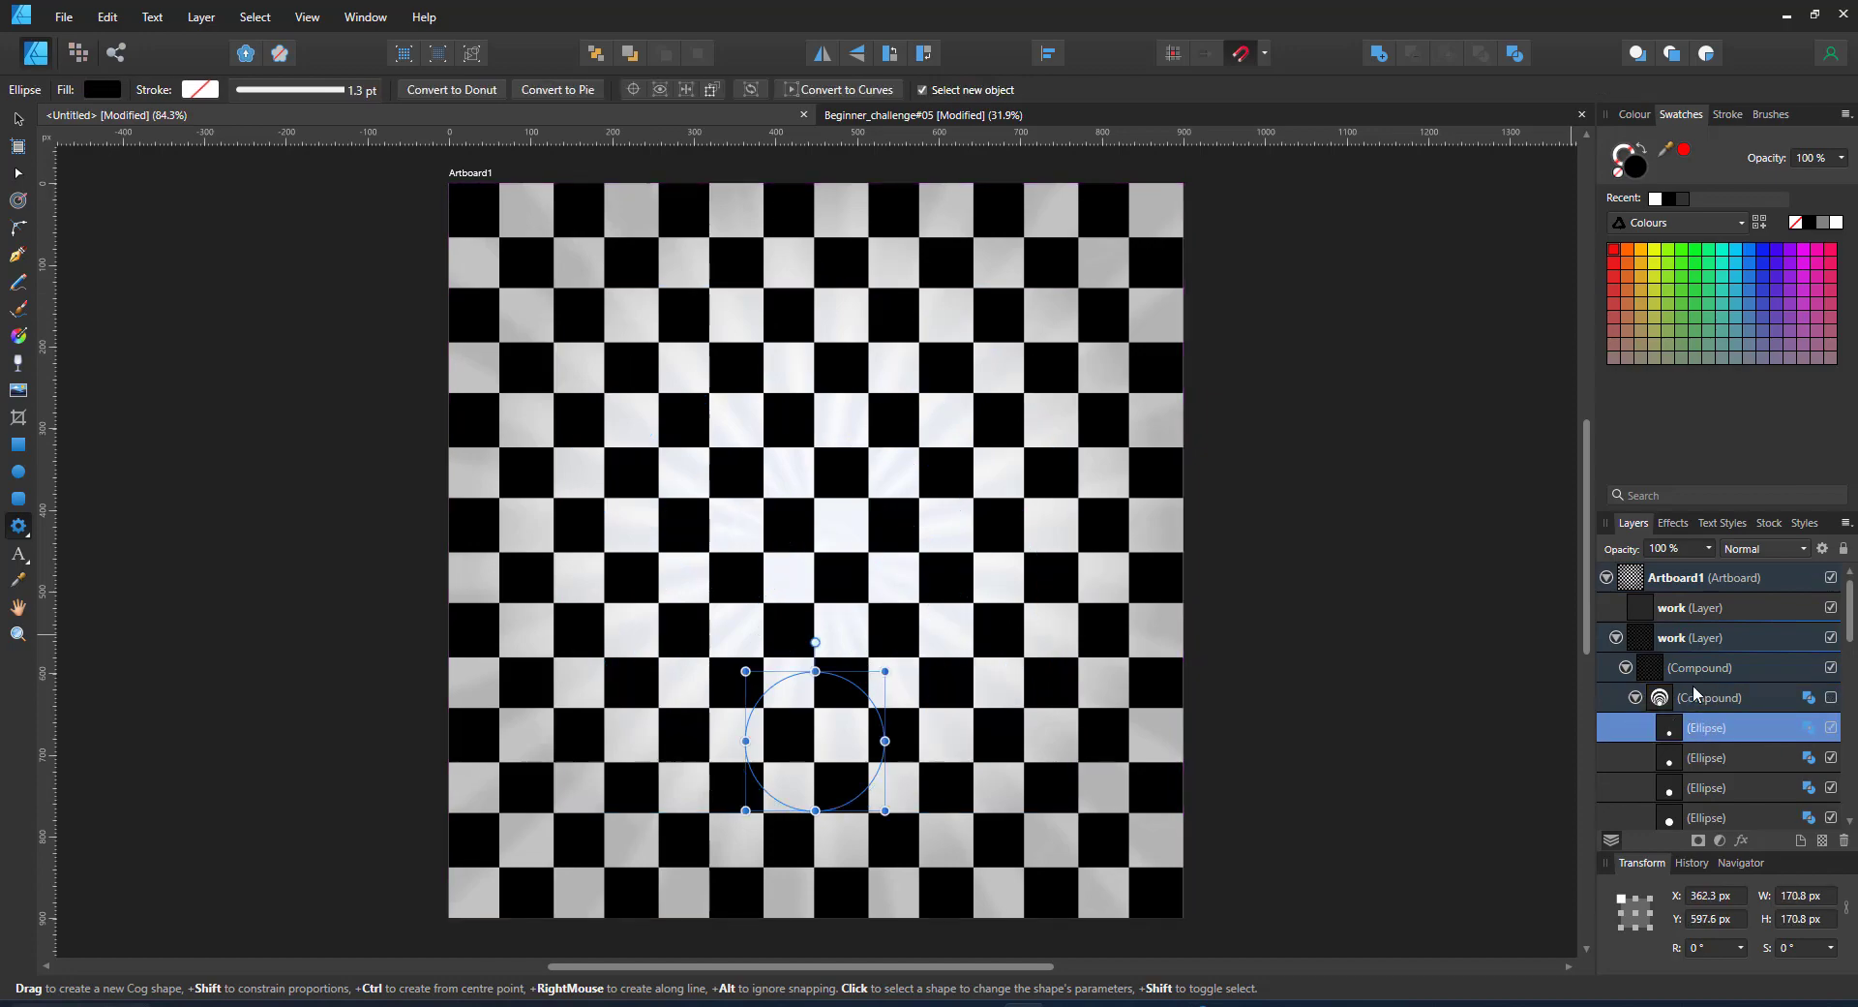
{"action": "left_click", "coordinate": [1699, 697]}
{"action": "mouse_move", "coordinate": [541, 262]}
{"action": "left_mouse_down"}
{"action": "mouse_move", "coordinate": [921, 641]}
{"action": "mouse_move", "coordinate": [1062, 825]}
{"action": "left_mouse_up"}
Reshape the cog into rays with 0% hole and inner radius, and enlarge it to about 1137 px at 50% opacity
{"action": "left_click_drag", "start_coordinate": [789, 490], "coordinate": [863, 618]}
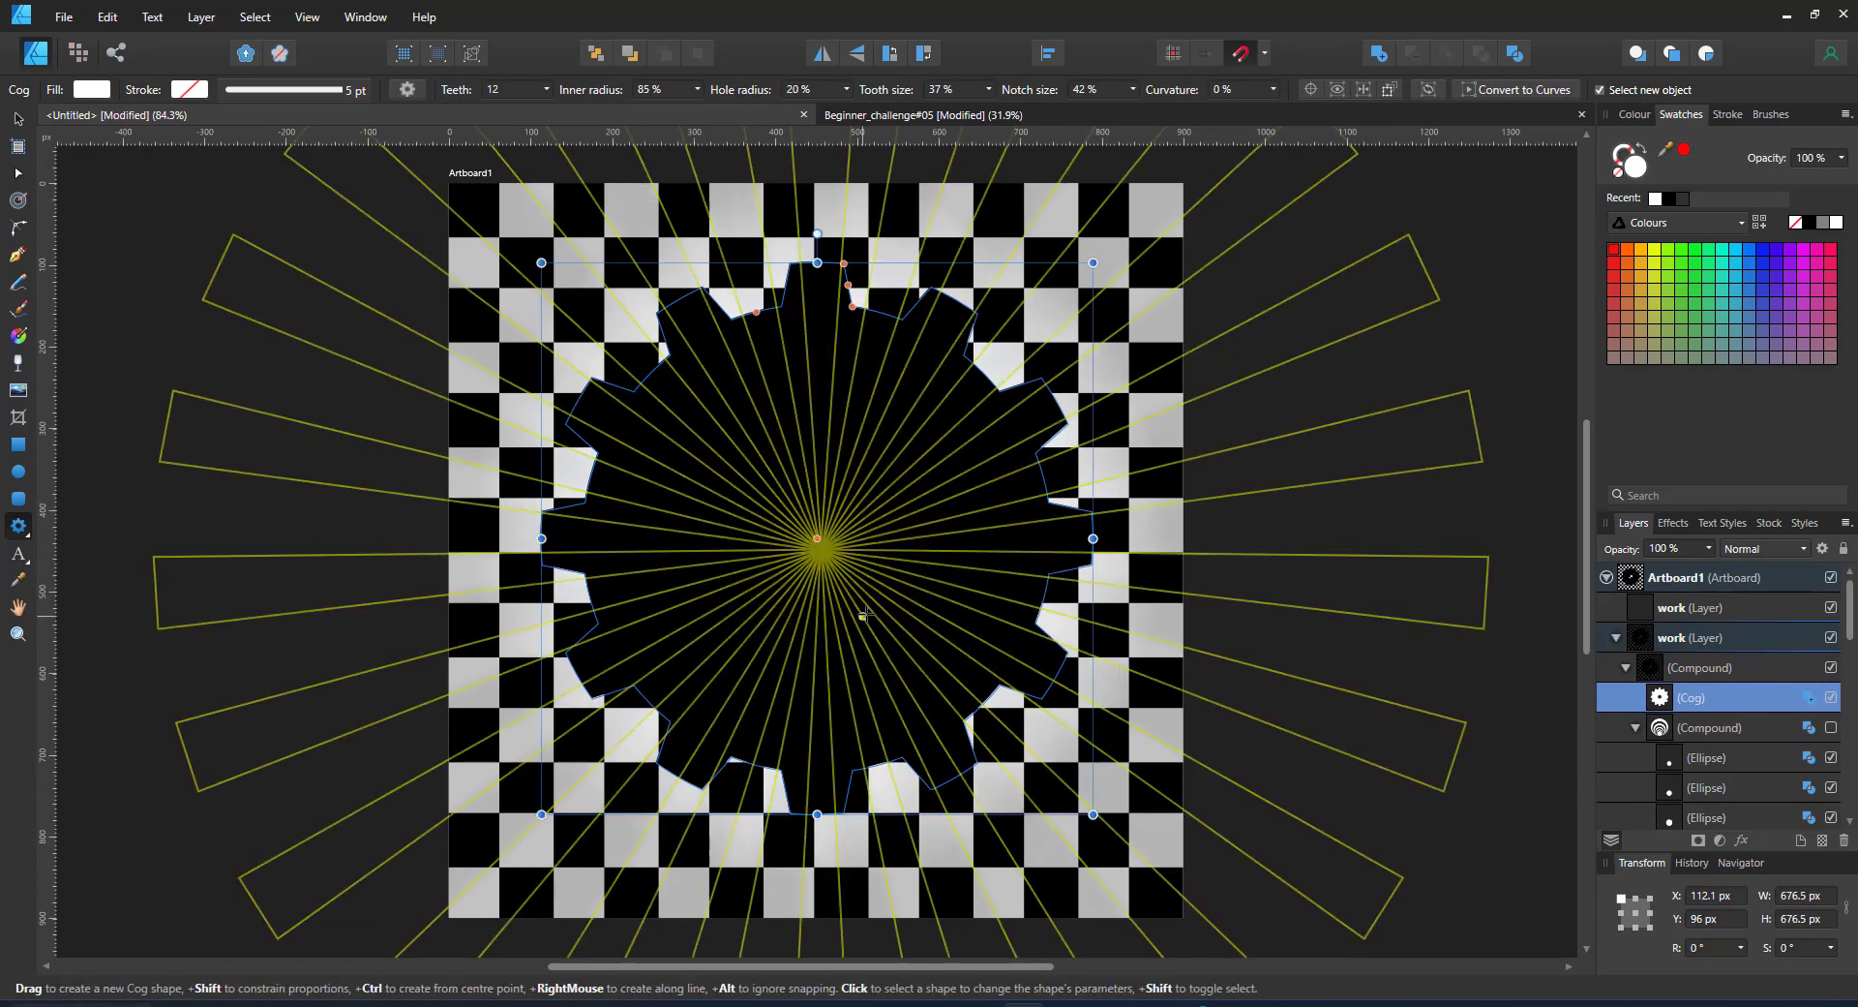
{"action": "left_click_drag", "start_coordinate": [764, 310], "coordinate": [817, 539]}
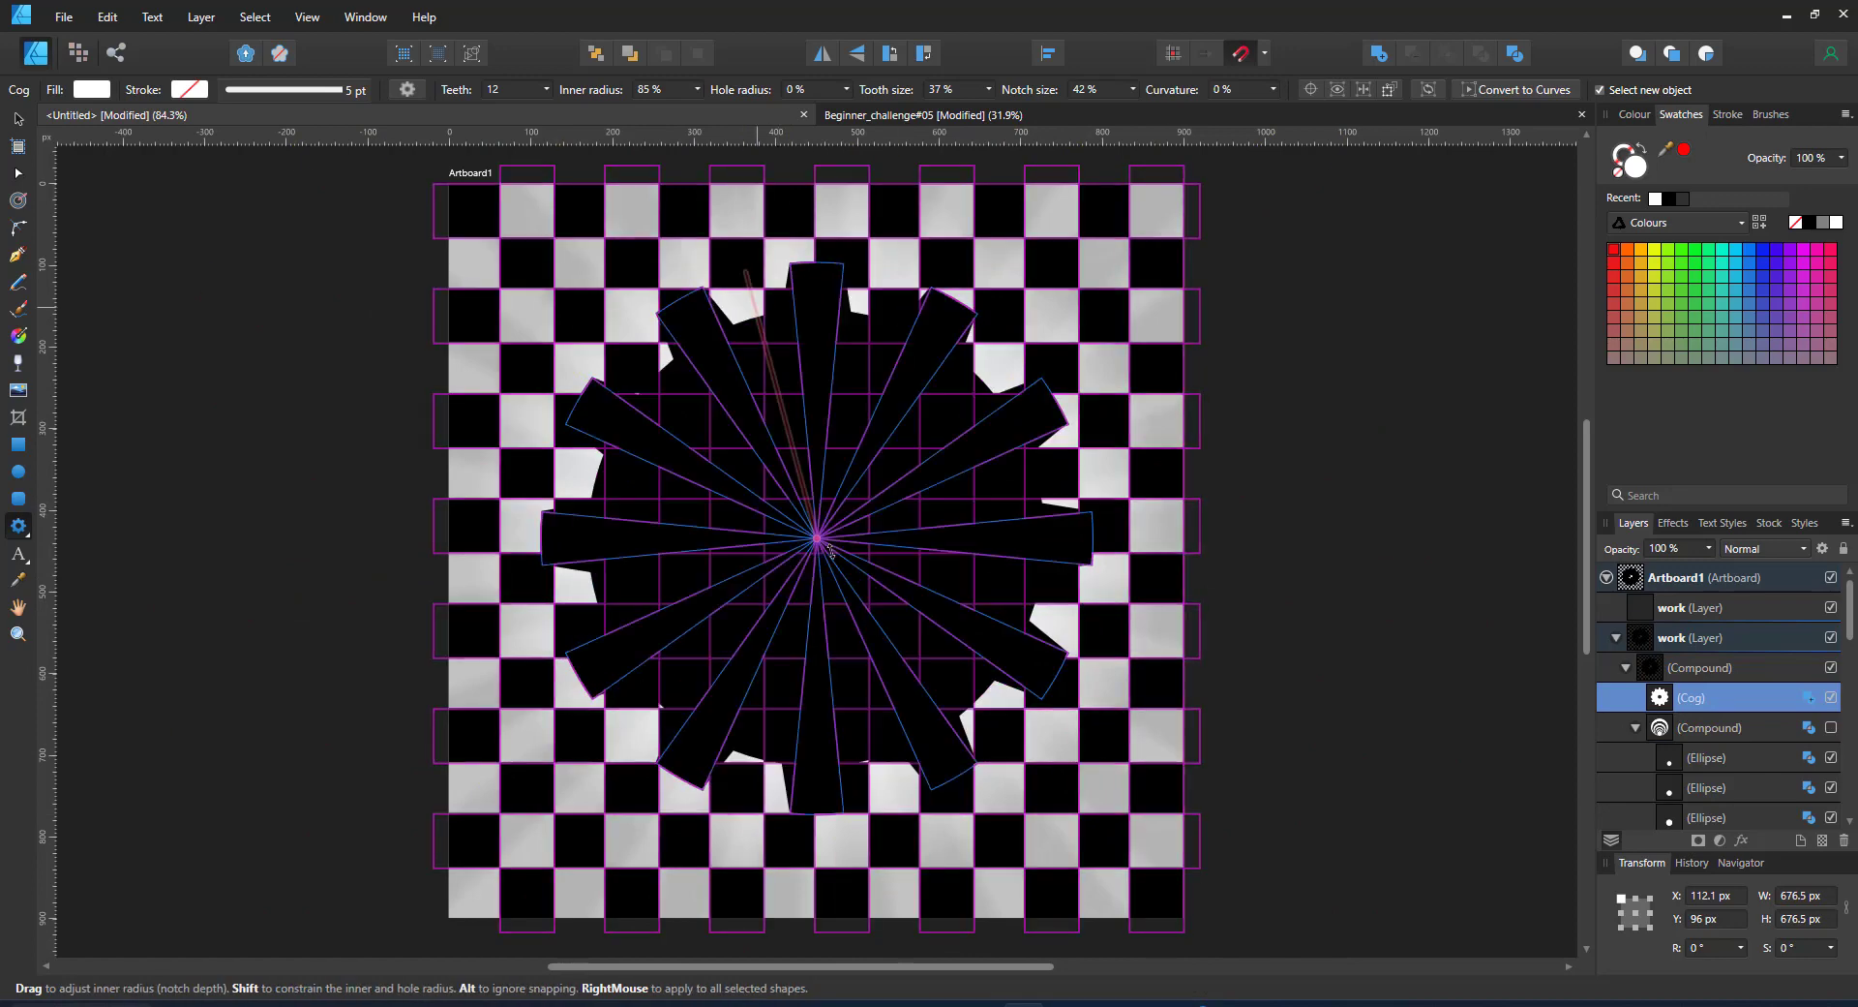
{"action": "left_click", "coordinate": [17, 119]}
{"action": "left_click_drag", "start_coordinate": [1093, 262], "coordinate": [1279, 198]}
{"action": "key", "text": "5"}
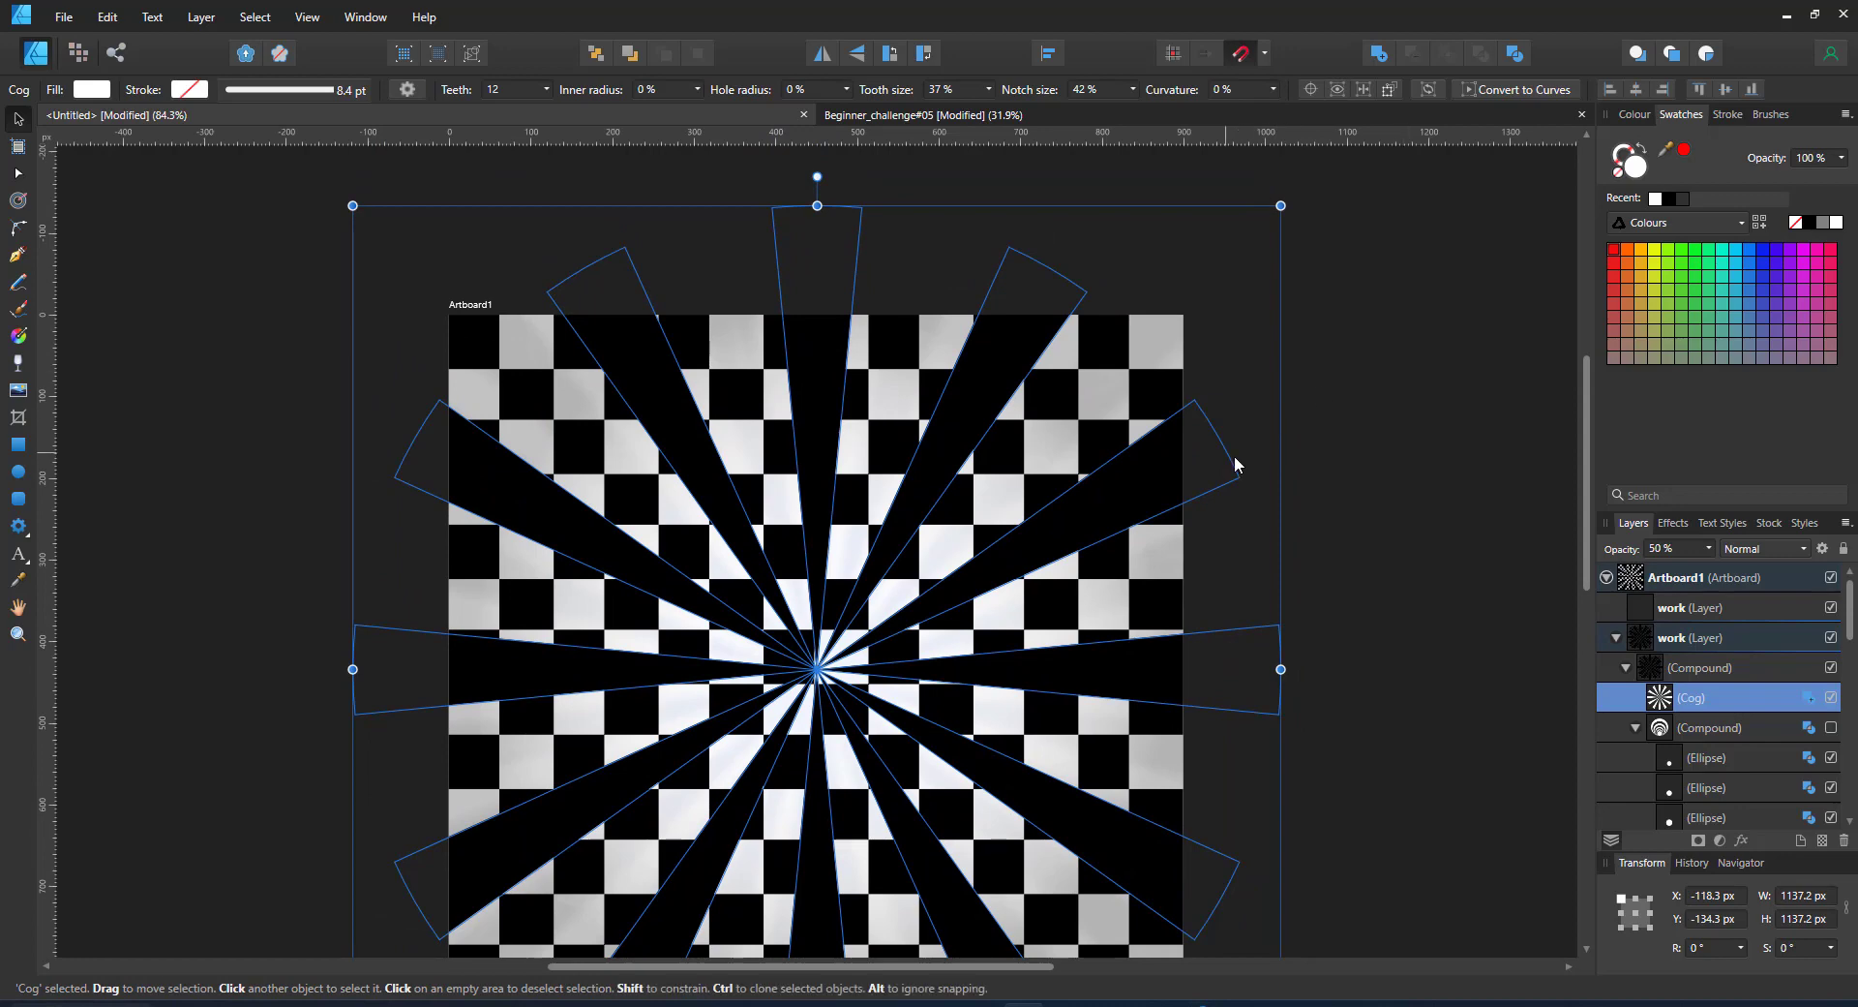
Reselect the ray-shaped cog and move it to about X -117 px, Y -115 px, centred on the checkerboard
{"action": "left_click", "coordinate": [1503, 482]}
{"action": "key", "text": "ctrl+0"}
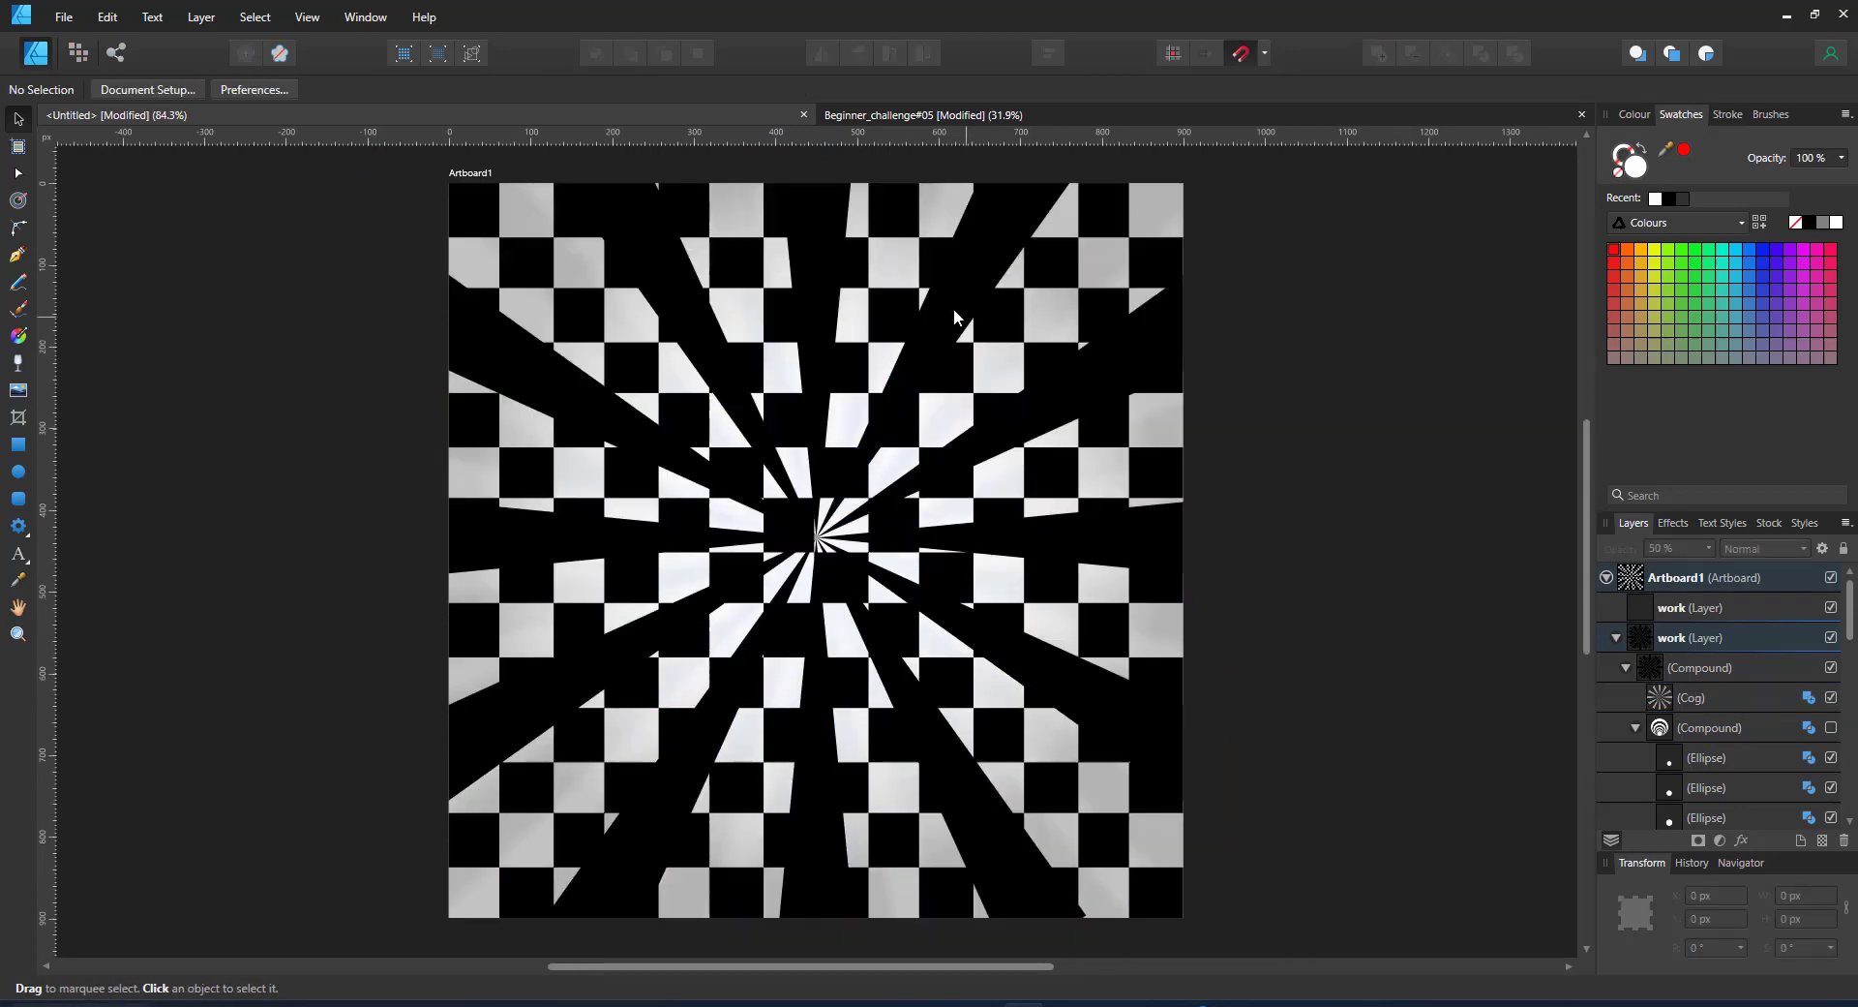
{"action": "left_click", "coordinate": [954, 308]}
{"action": "left_click", "coordinate": [1725, 697]}
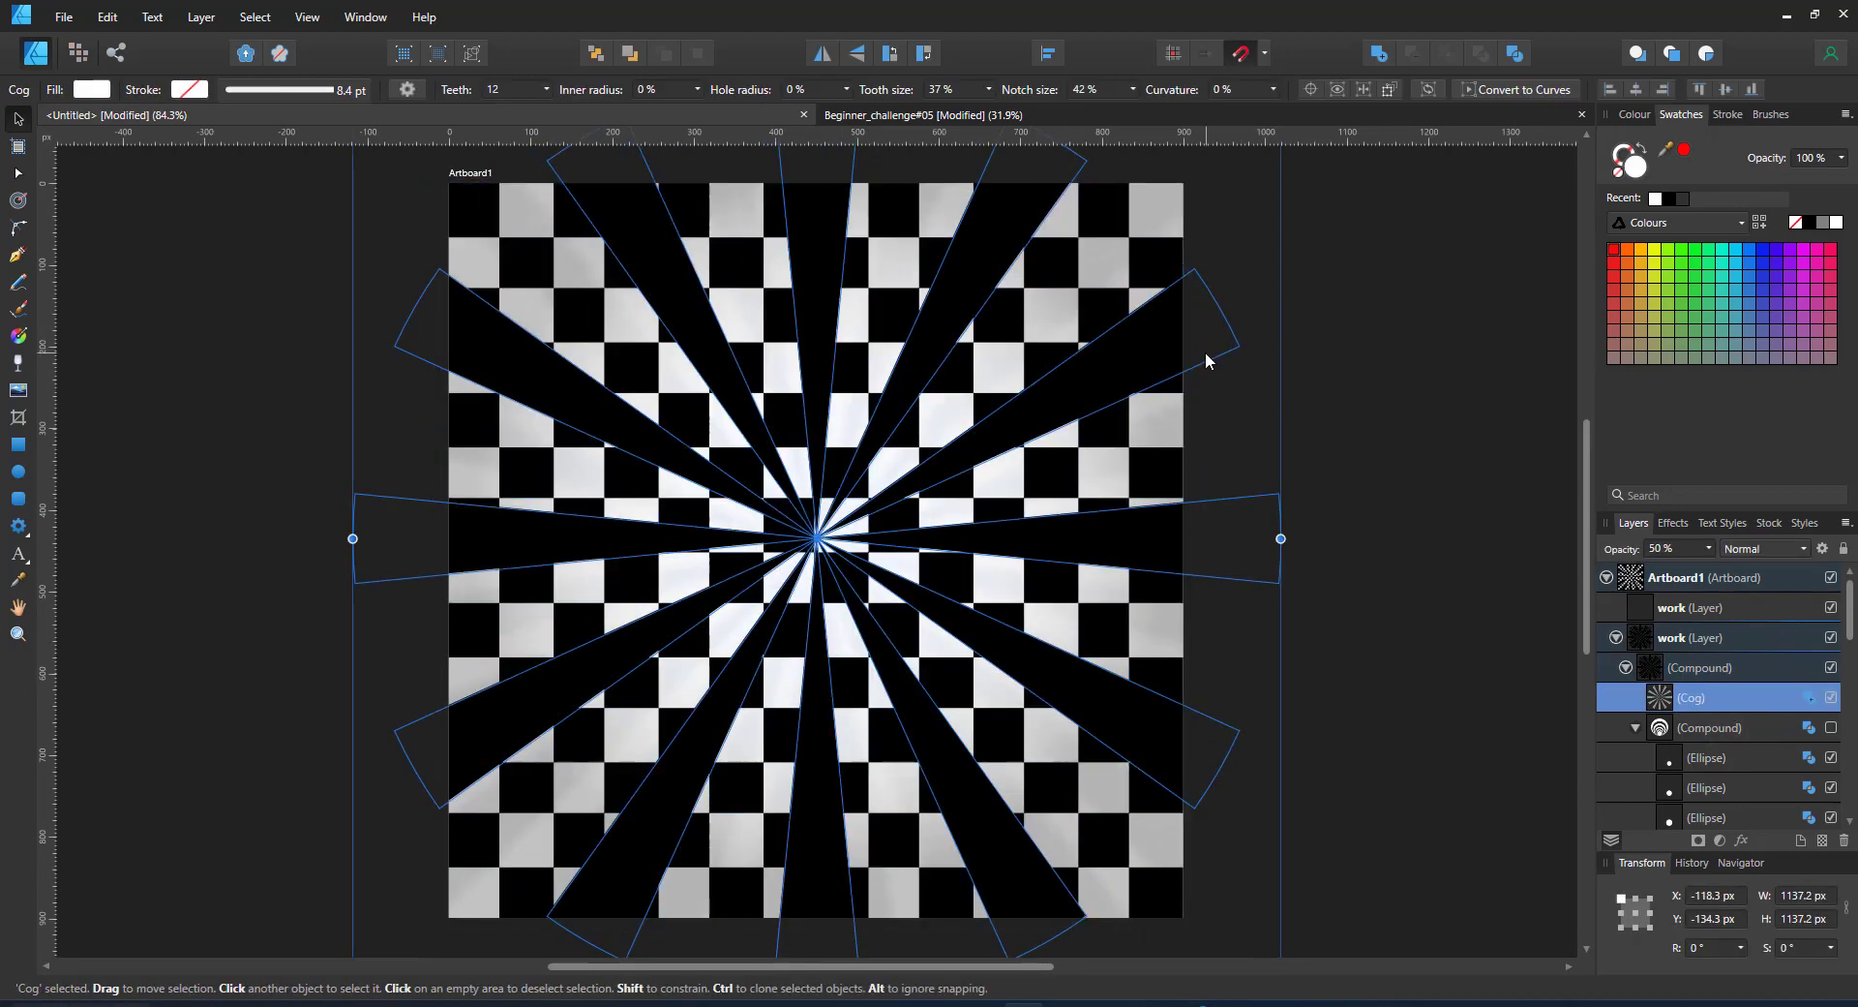
{"action": "left_click_drag", "start_coordinate": [1206, 360], "coordinate": [1208, 376]}
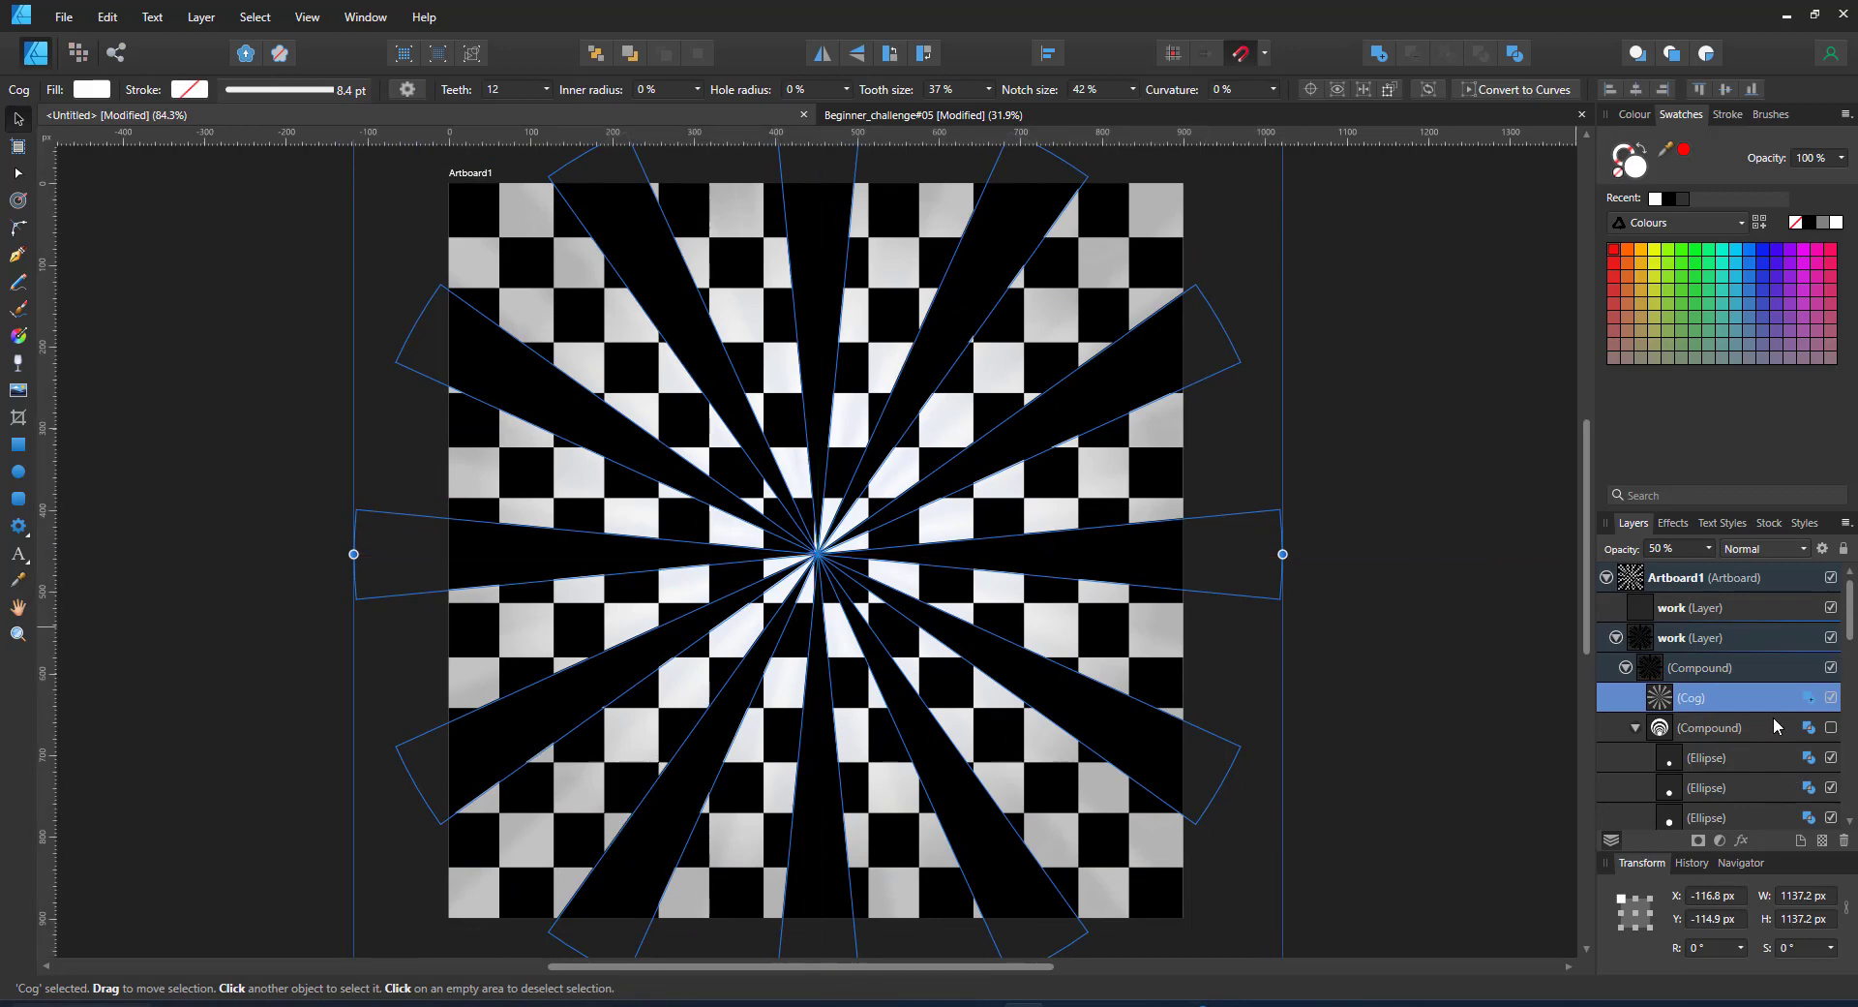
Change the cog's operation within the checkerboard compound to XOR and deselect it
{"action": "left_click", "coordinate": [1810, 699]}
{"action": "left_click", "coordinate": [1783, 775]}
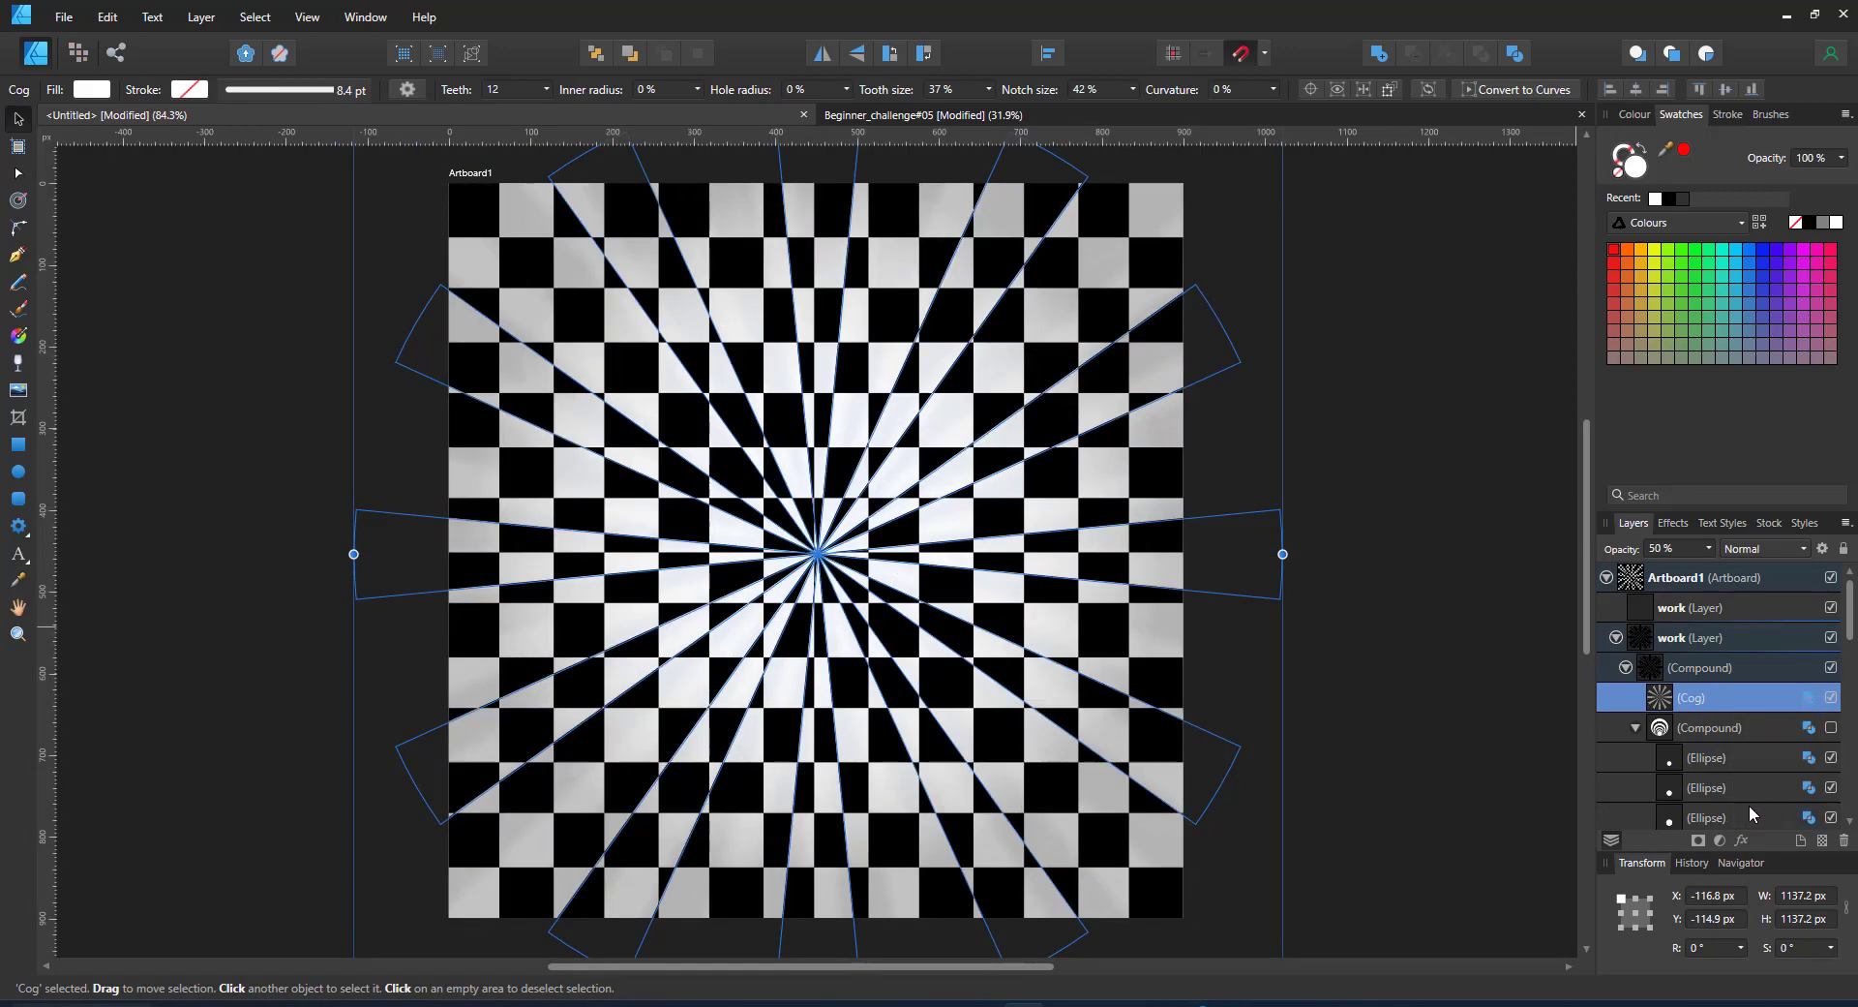
{"action": "left_click", "coordinate": [1262, 682]}
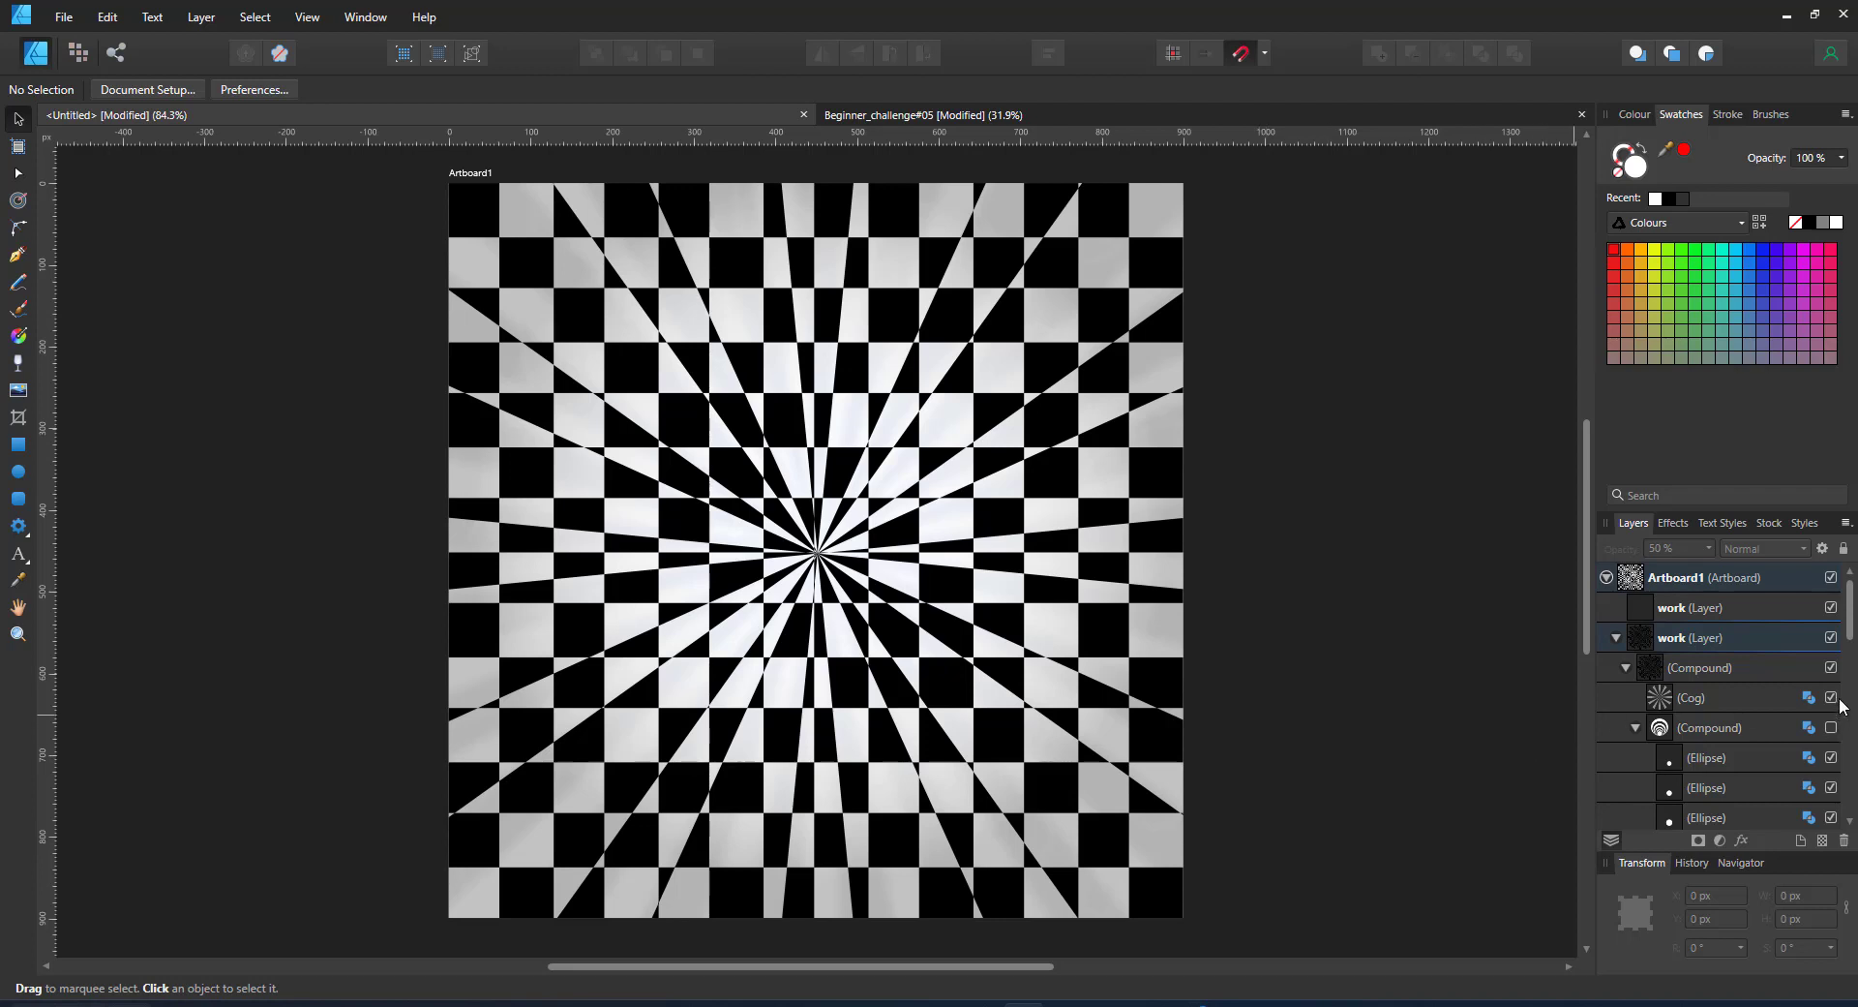
Draw a donut about 687 px wide with a 50% hole, centre it on the artboard, and fill it black
{"action": "left_click", "coordinate": [17, 526]}
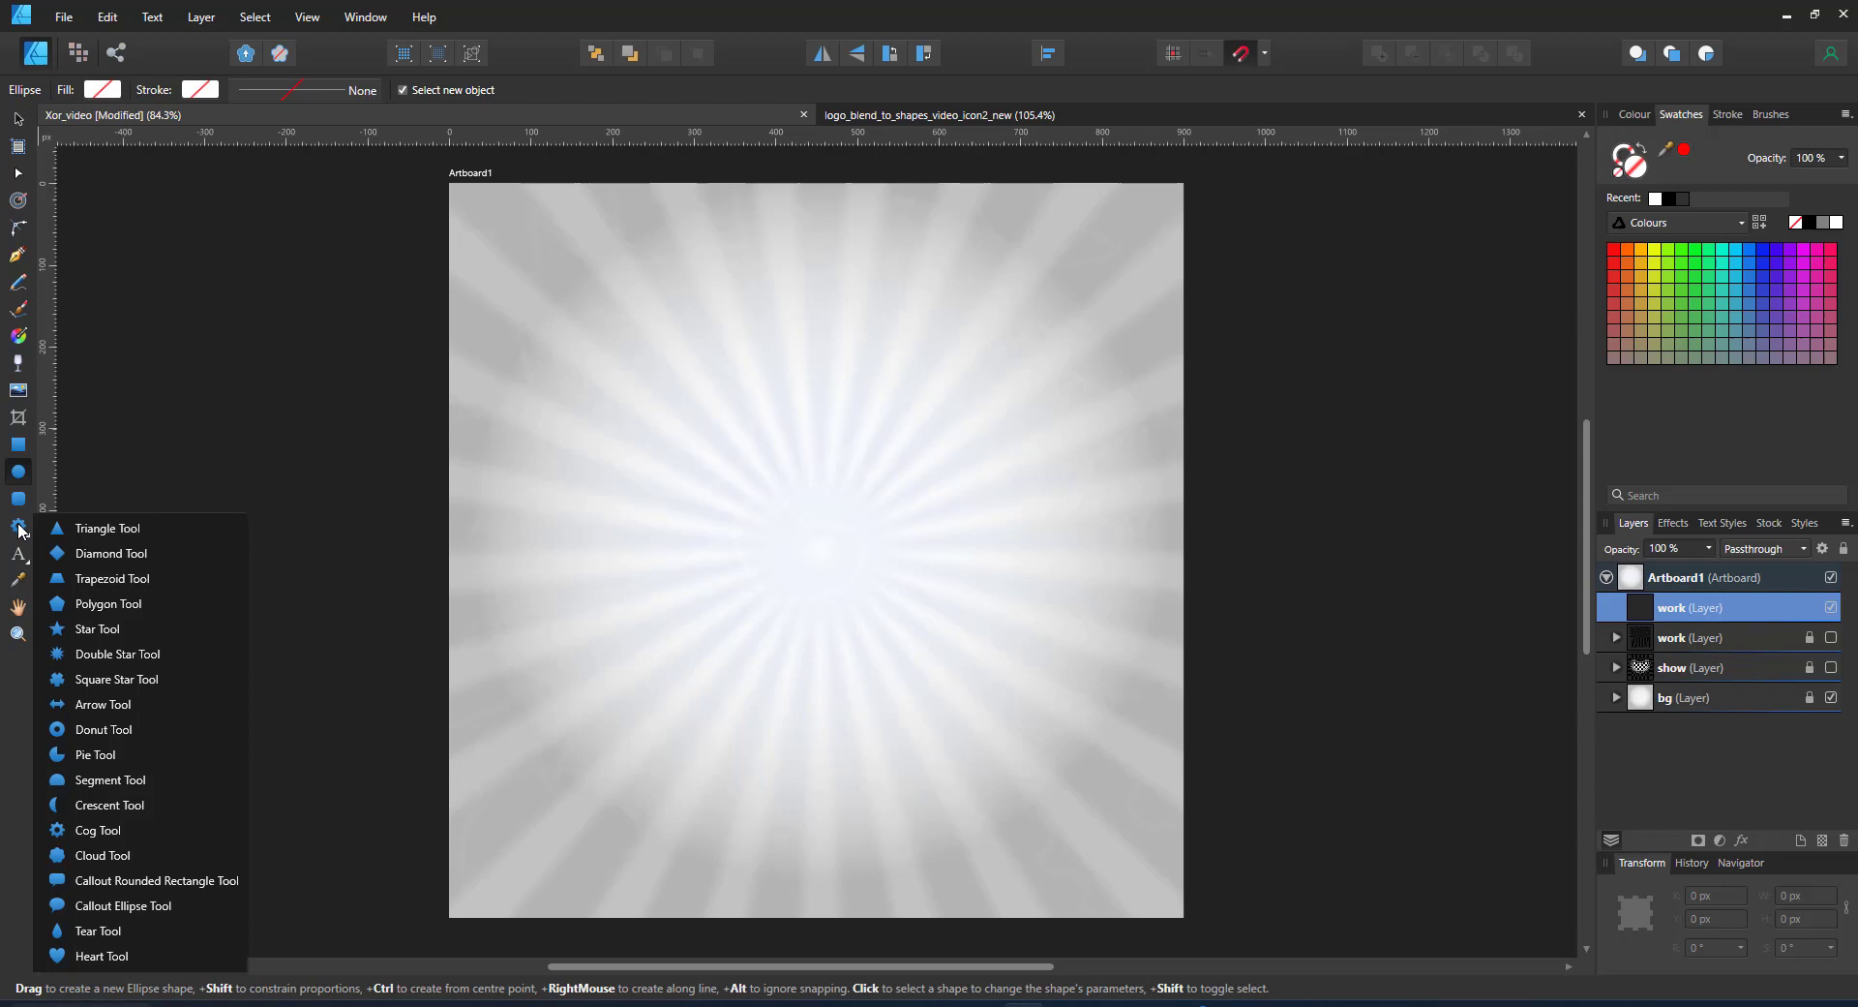
{"action": "left_click", "coordinate": [77, 830]}
{"action": "left_click_drag", "start_coordinate": [575, 290], "coordinate": [1101, 882]}
{"action": "key", "text": "v"}
{"action": "mouse_move", "coordinate": [840, 467]}
{"action": "left_mouse_down"}
{"action": "mouse_move", "coordinate": [834, 397]}
{"action": "mouse_move", "coordinate": [818, 445]}
{"action": "left_mouse_up"}
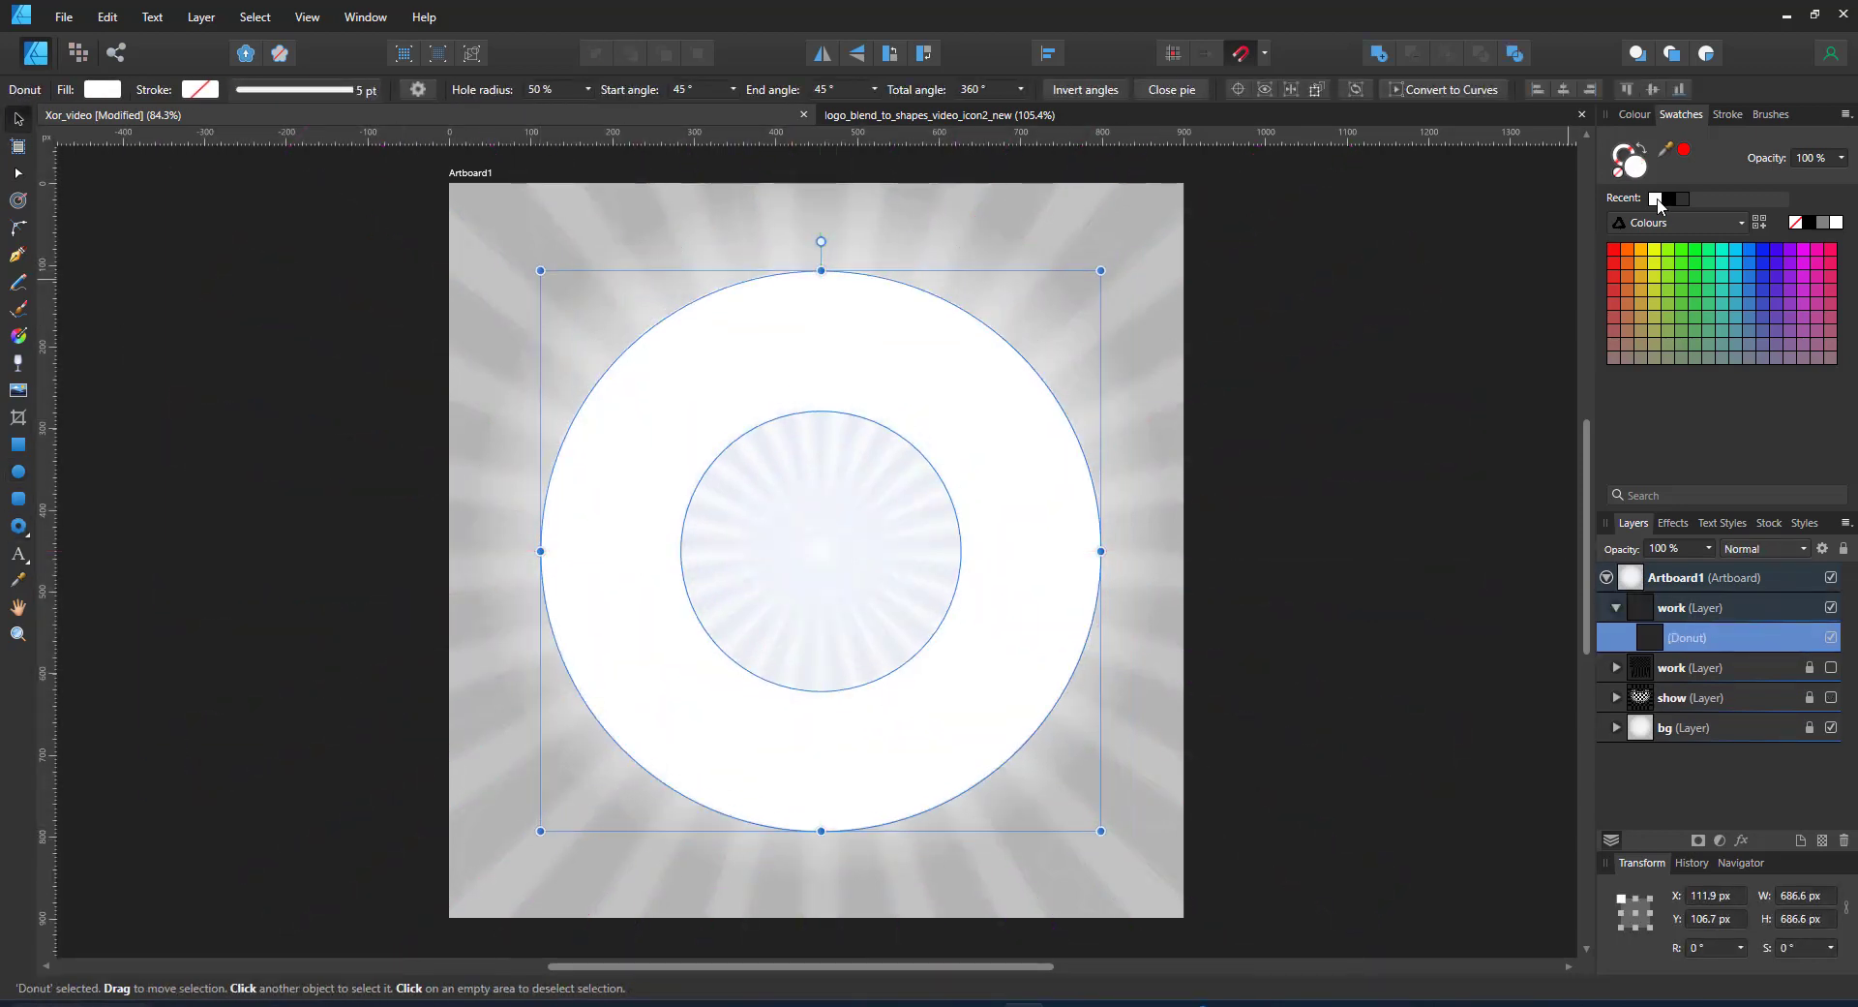
{"action": "left_click", "coordinate": [1666, 198]}
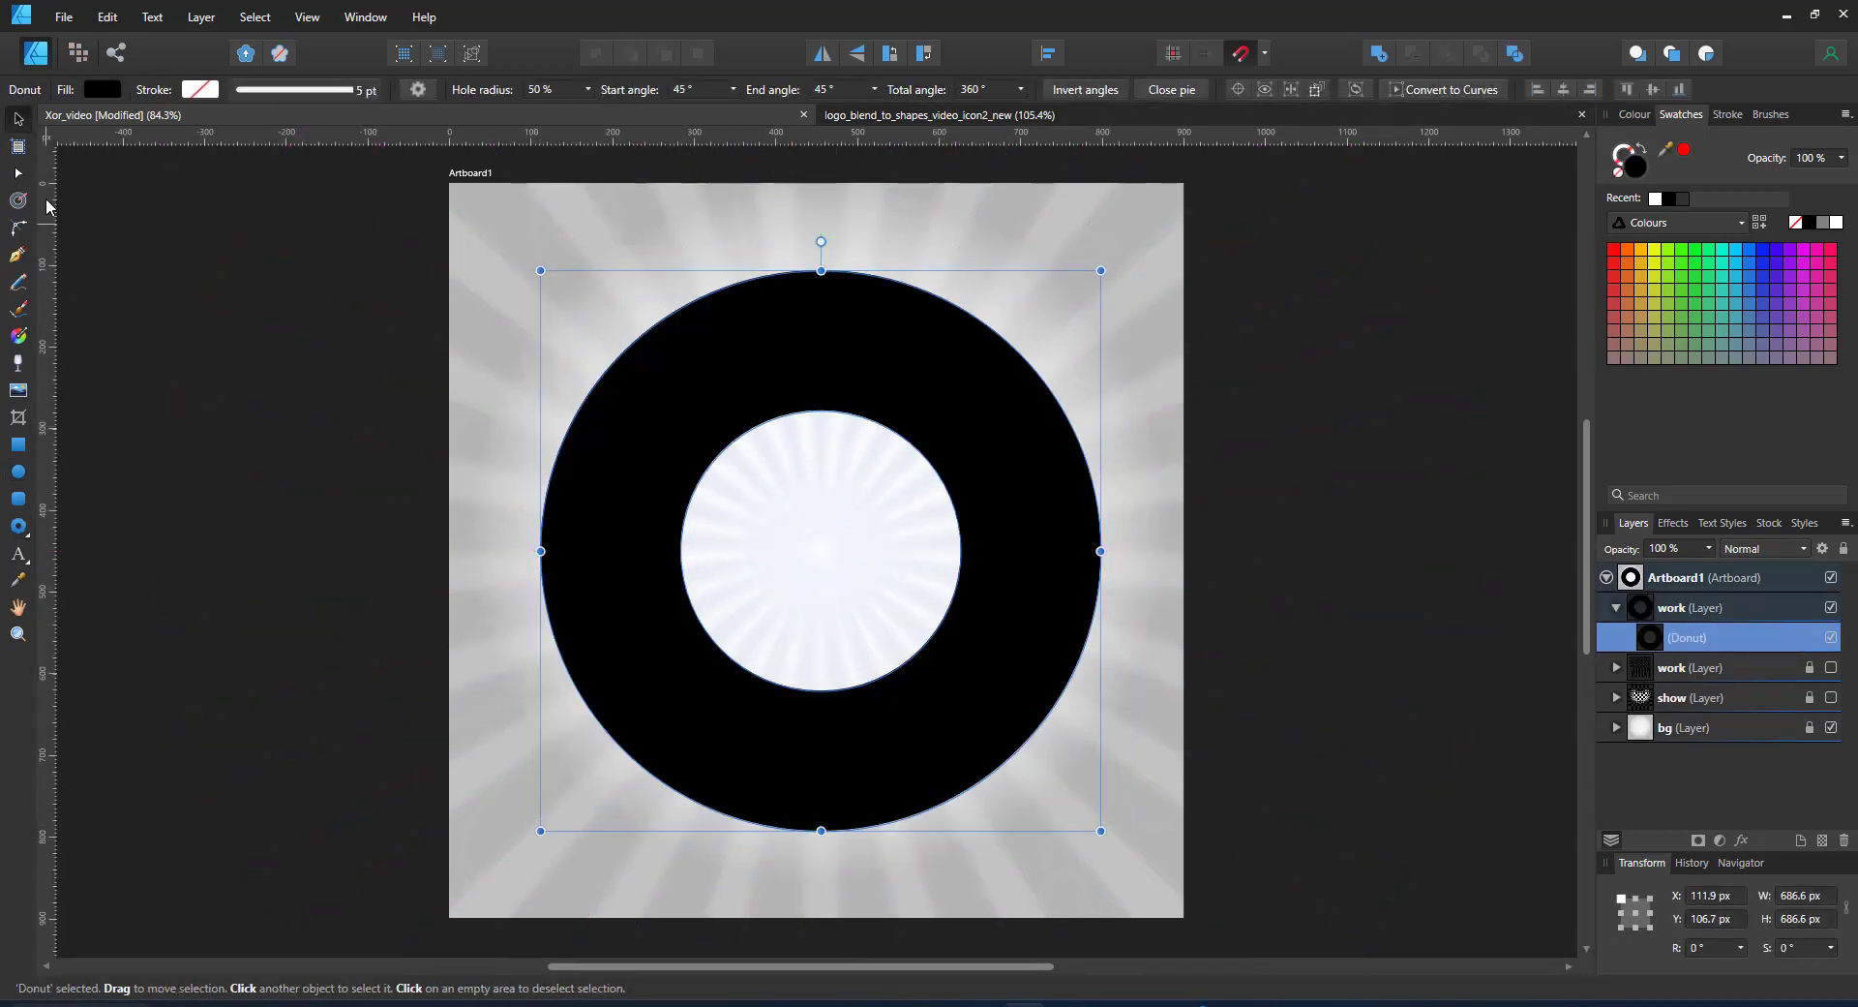
Open the donut to a 270° total angle with a 135° start angle, and rotate it to -90° to form a C
{"action": "key", "text": "a"}
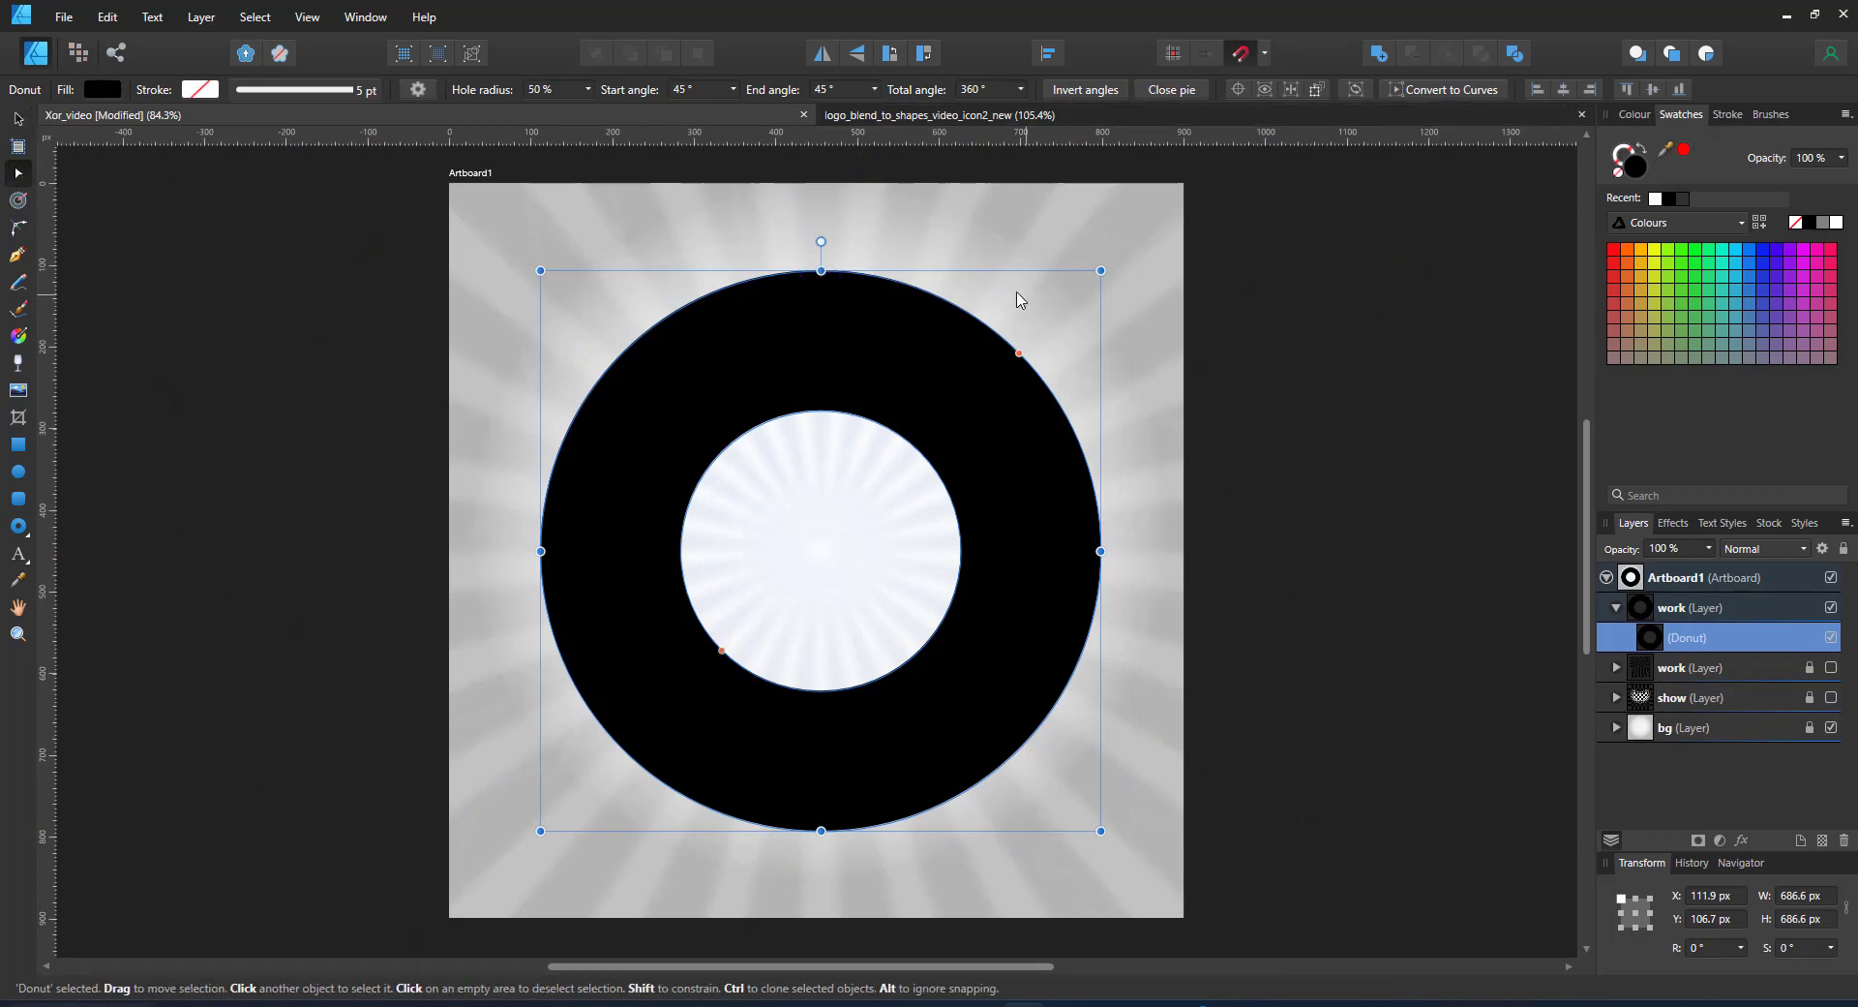
{"action": "left_click_drag", "start_coordinate": [1021, 354], "coordinate": [668, 339]}
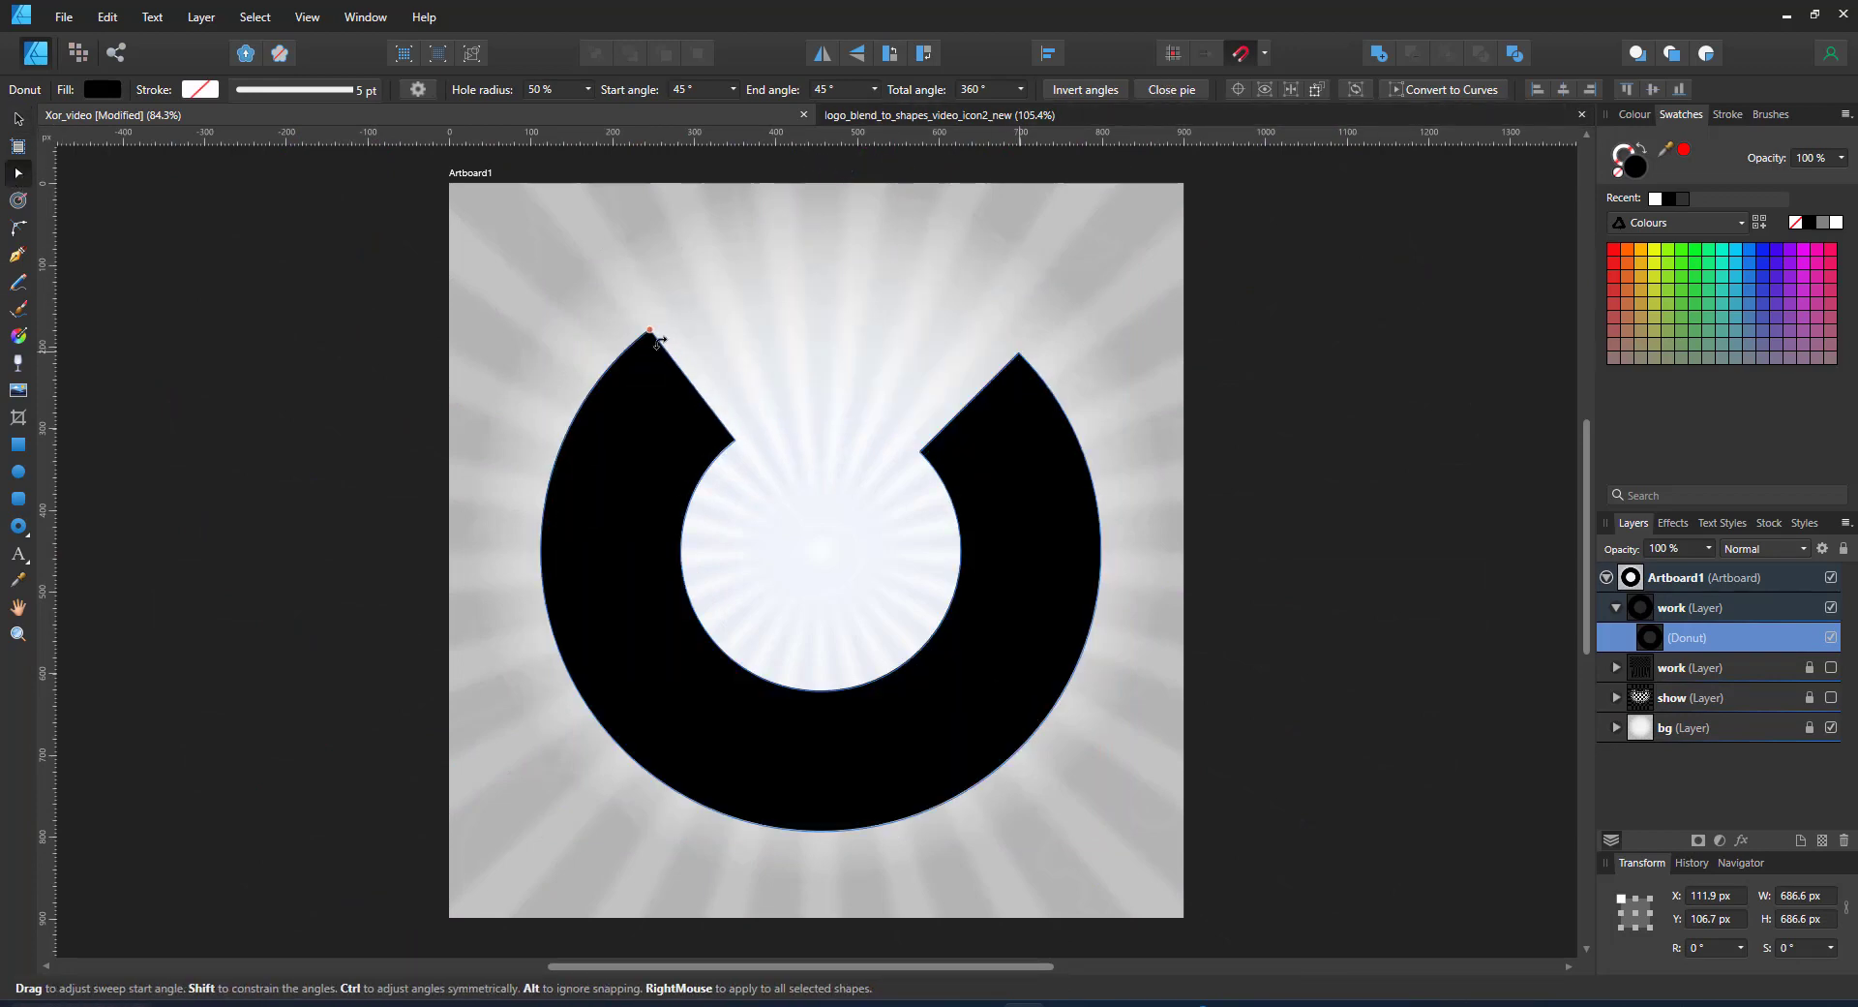
{"action": "key", "text": "v"}
{"action": "left_click_drag", "start_coordinate": [821, 241], "coordinate": [1103, 548]}
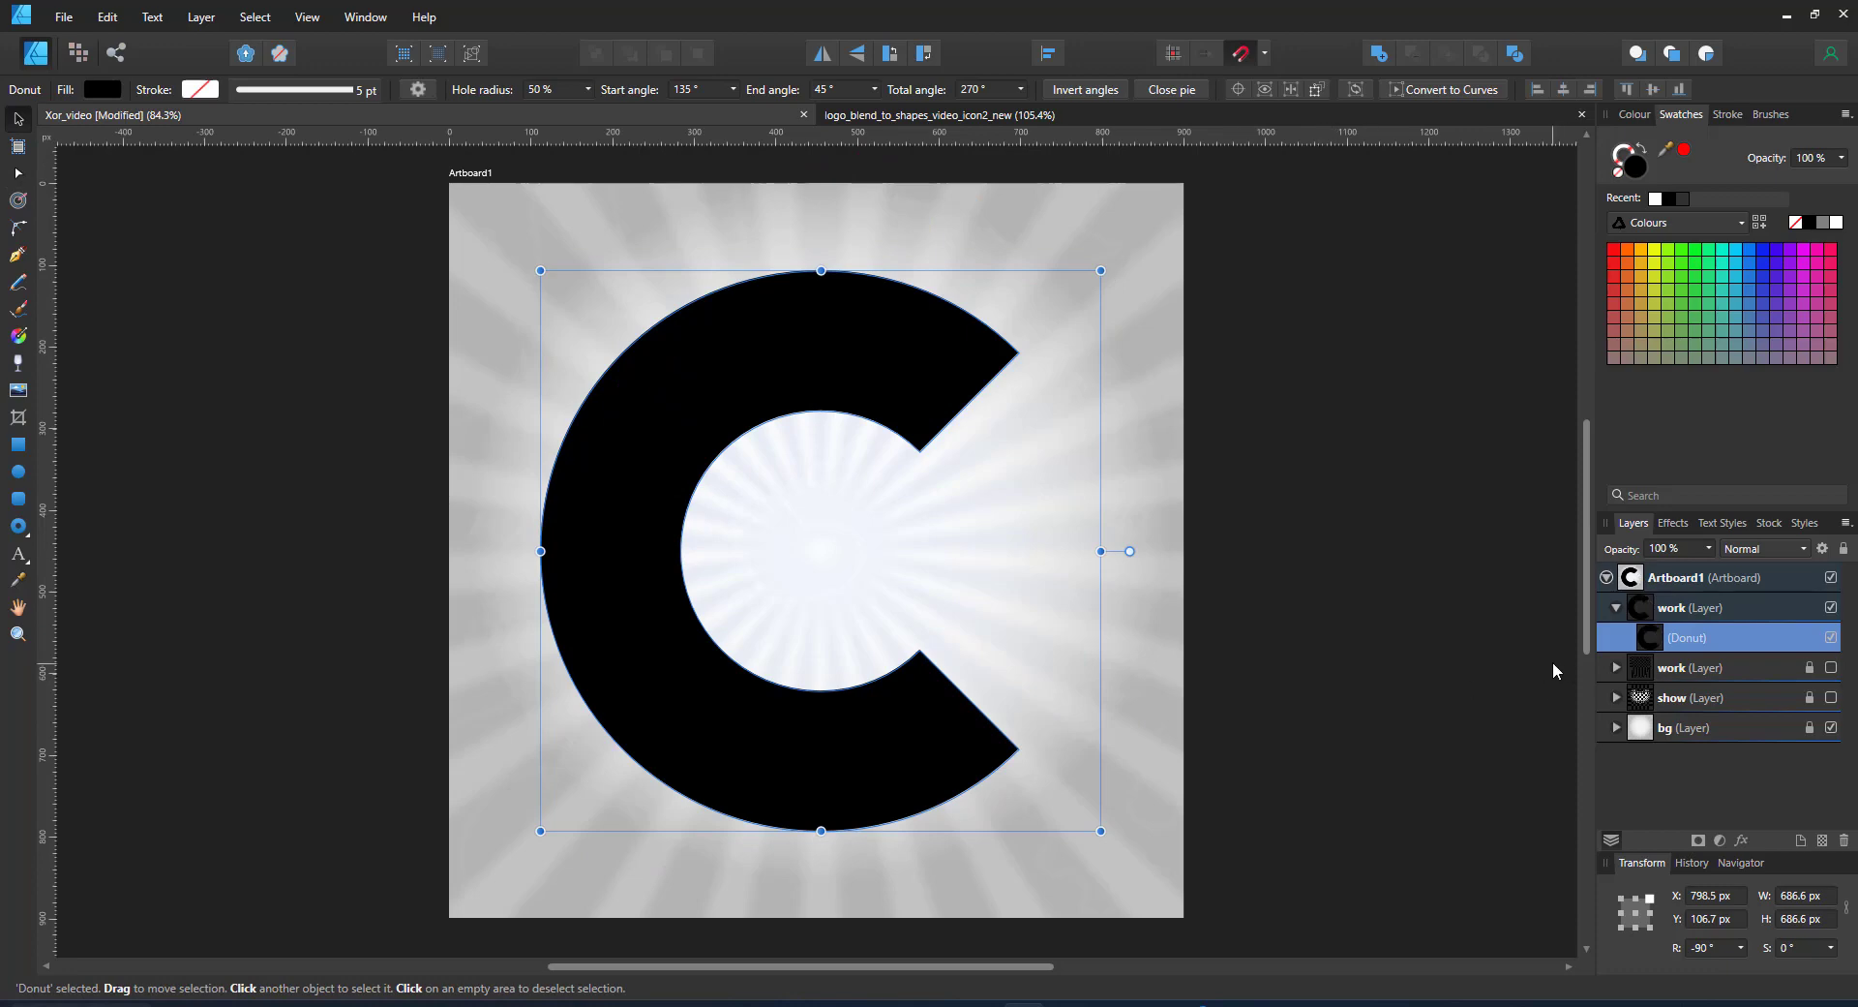
Paste the flock of 50 bird curves over the C shape and fill them red
{"action": "key", "text": "ctrl+v"}
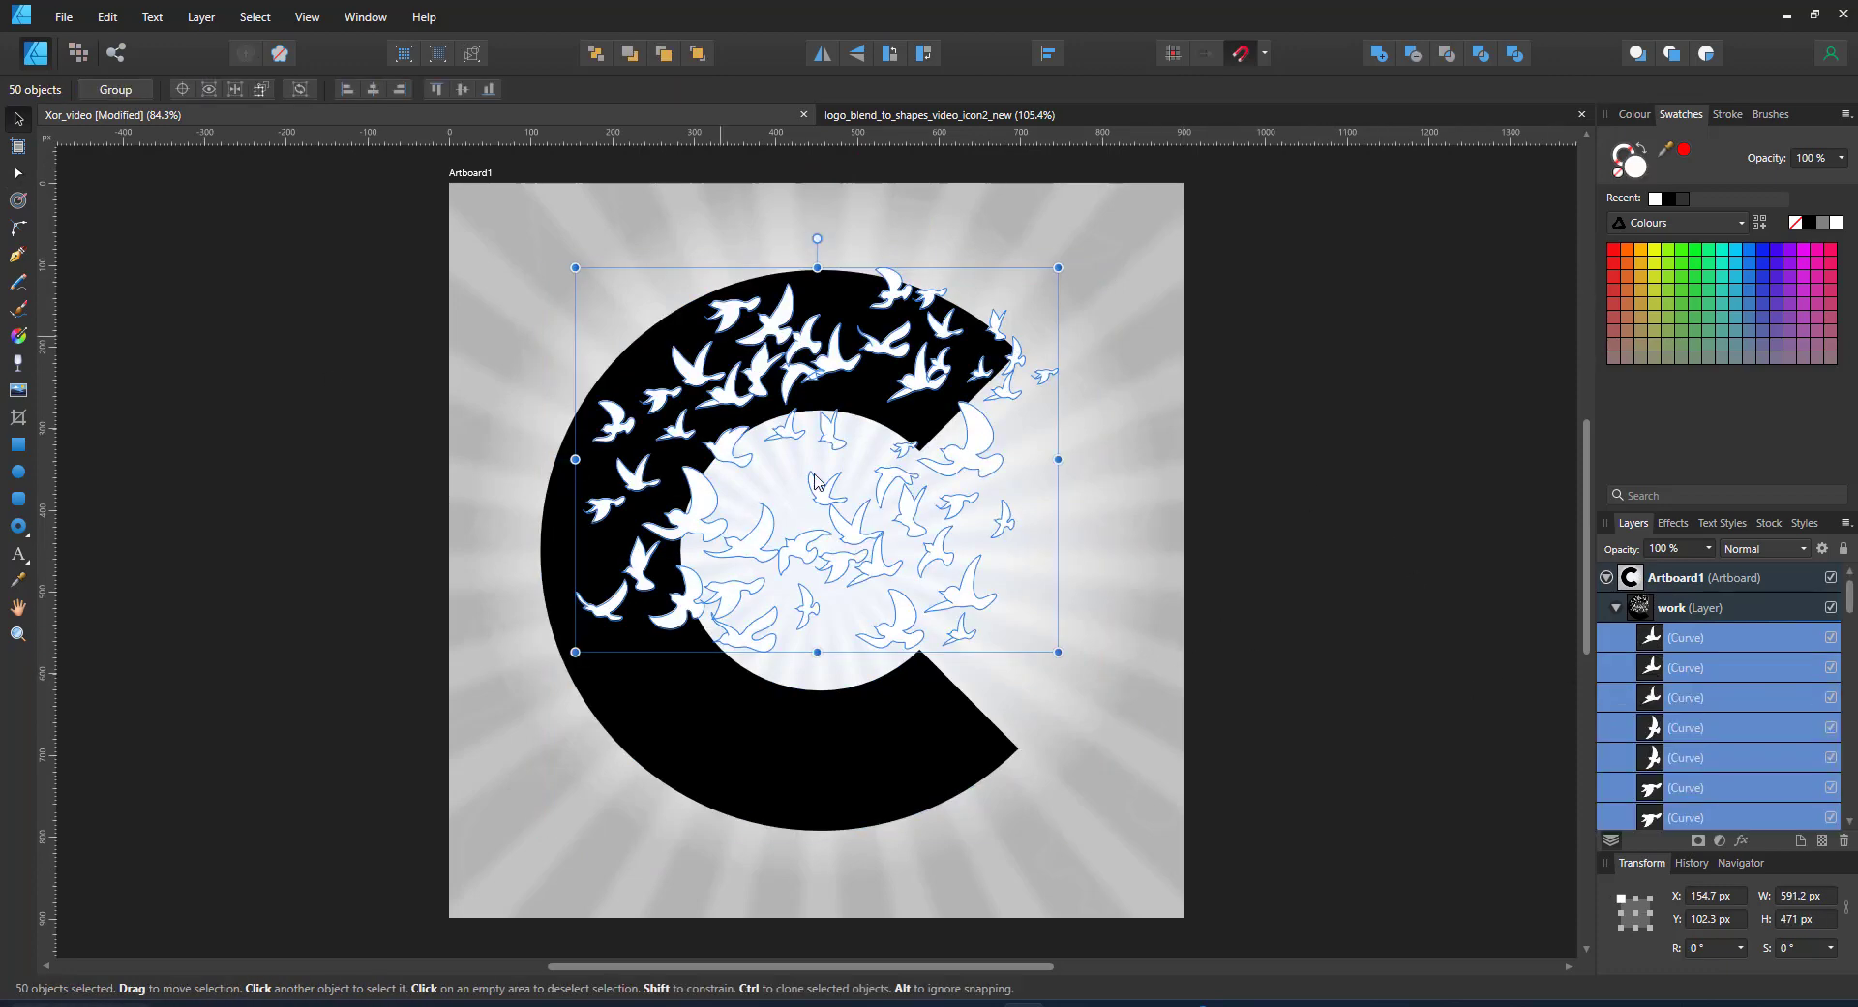
{"action": "left_click", "coordinate": [1612, 250]}
Spread the flock by moving individual red birds onto the black body of the C shape
{"action": "left_click", "coordinate": [724, 404]}
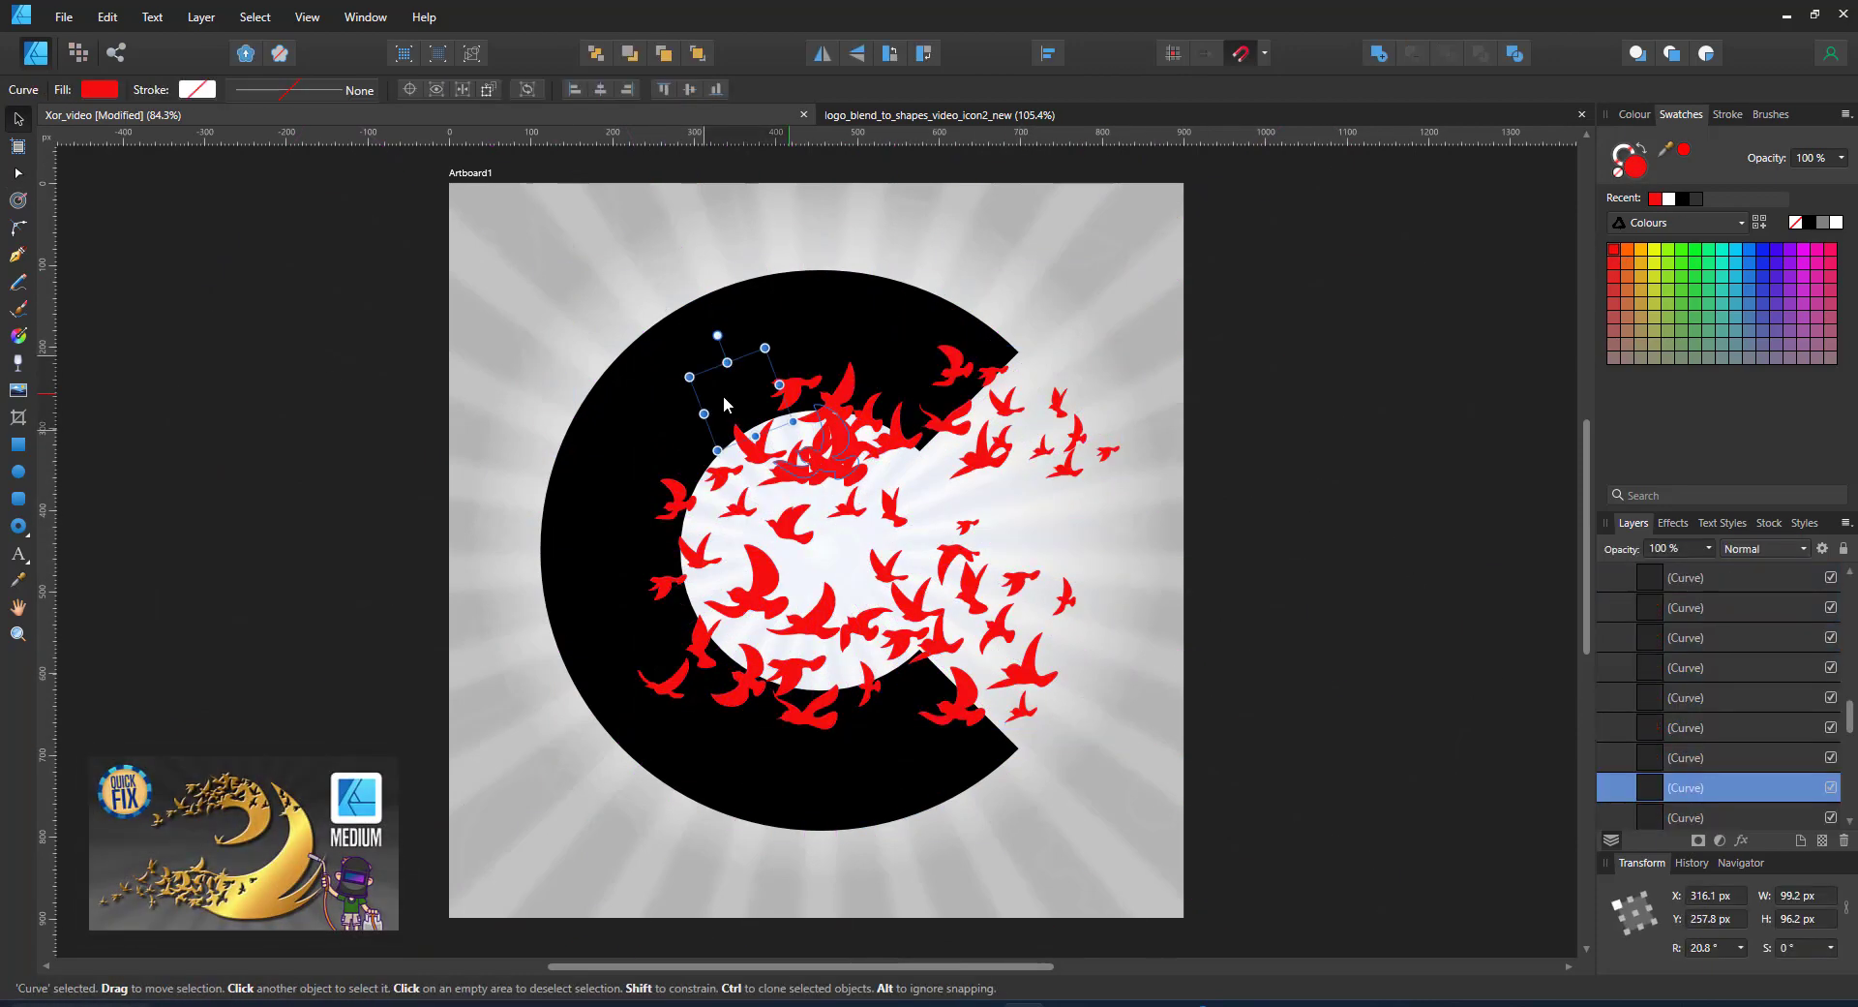
{"action": "left_click_drag", "start_coordinate": [724, 404], "coordinate": [705, 393]}
{"action": "left_click_drag", "start_coordinate": [956, 556], "coordinate": [669, 373]}
{"action": "left_click_drag", "start_coordinate": [937, 637], "coordinate": [666, 436]}
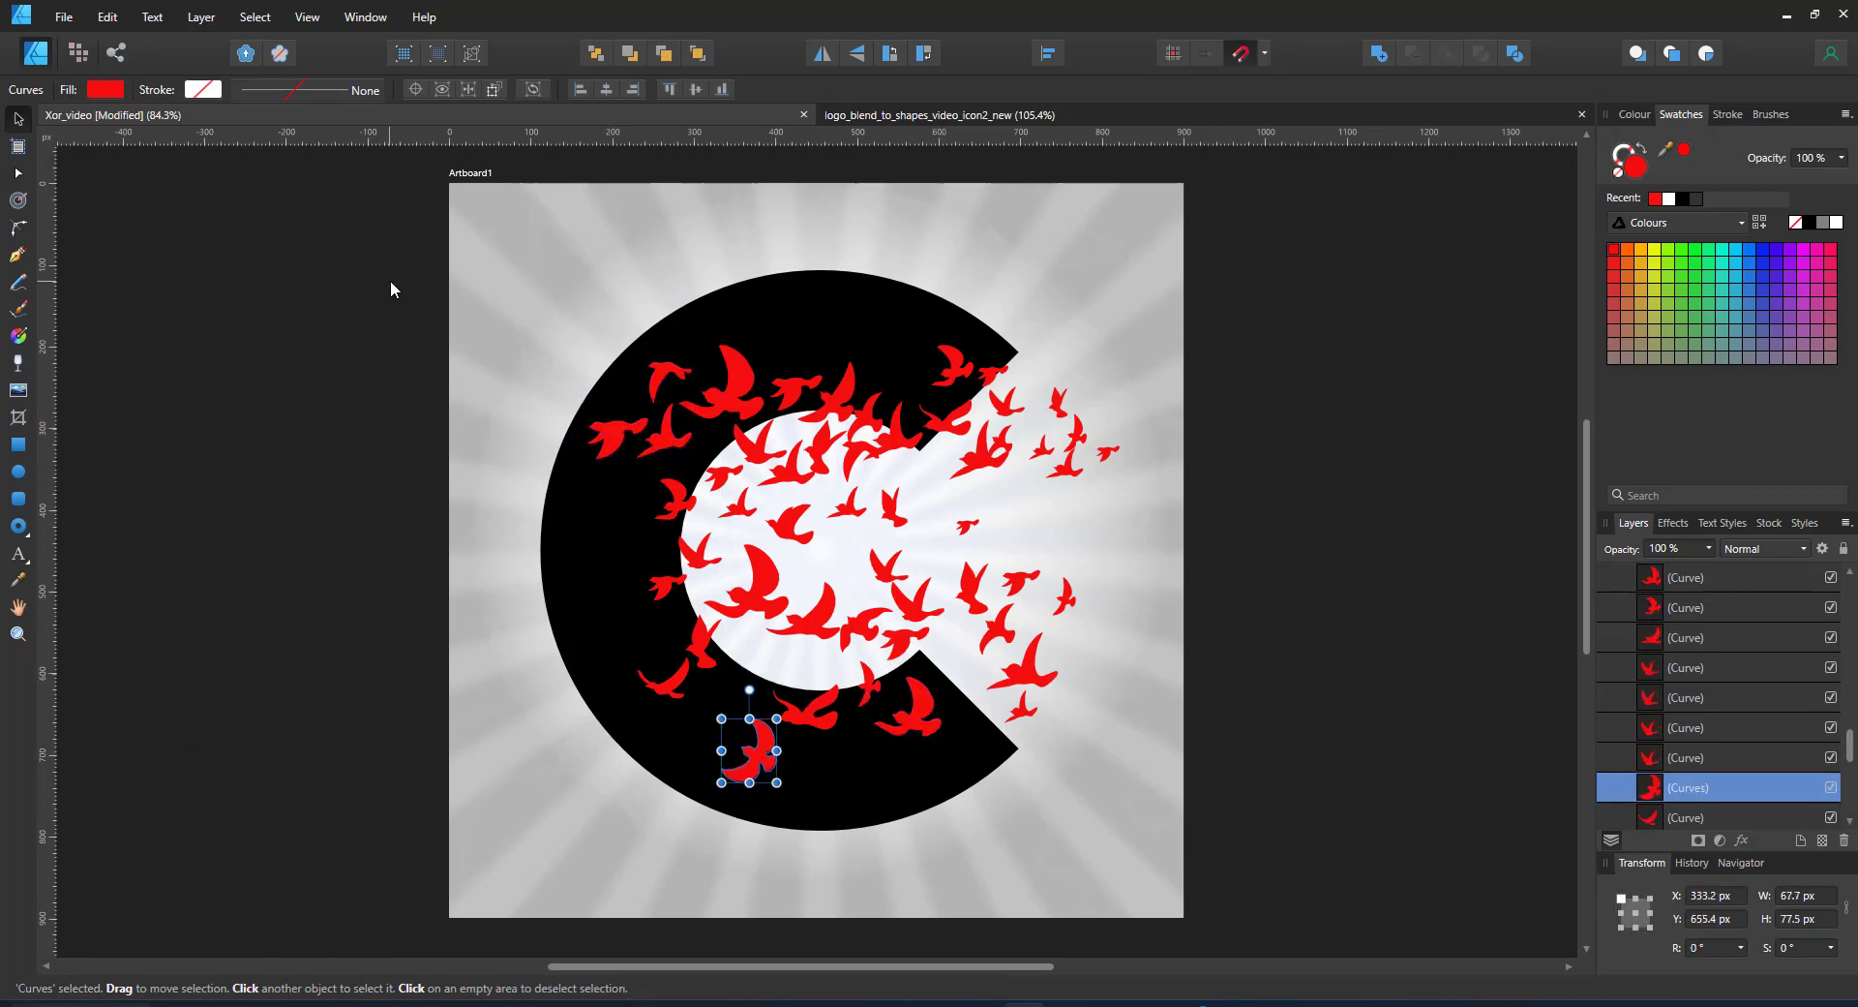
Combine the C-shaped donut and all the birds into one XOR compound
{"action": "left_click_drag", "start_coordinate": [391, 288], "coordinate": [1276, 871]}
{"action": "left_click", "coordinate": [1484, 58], "text": "alt"}
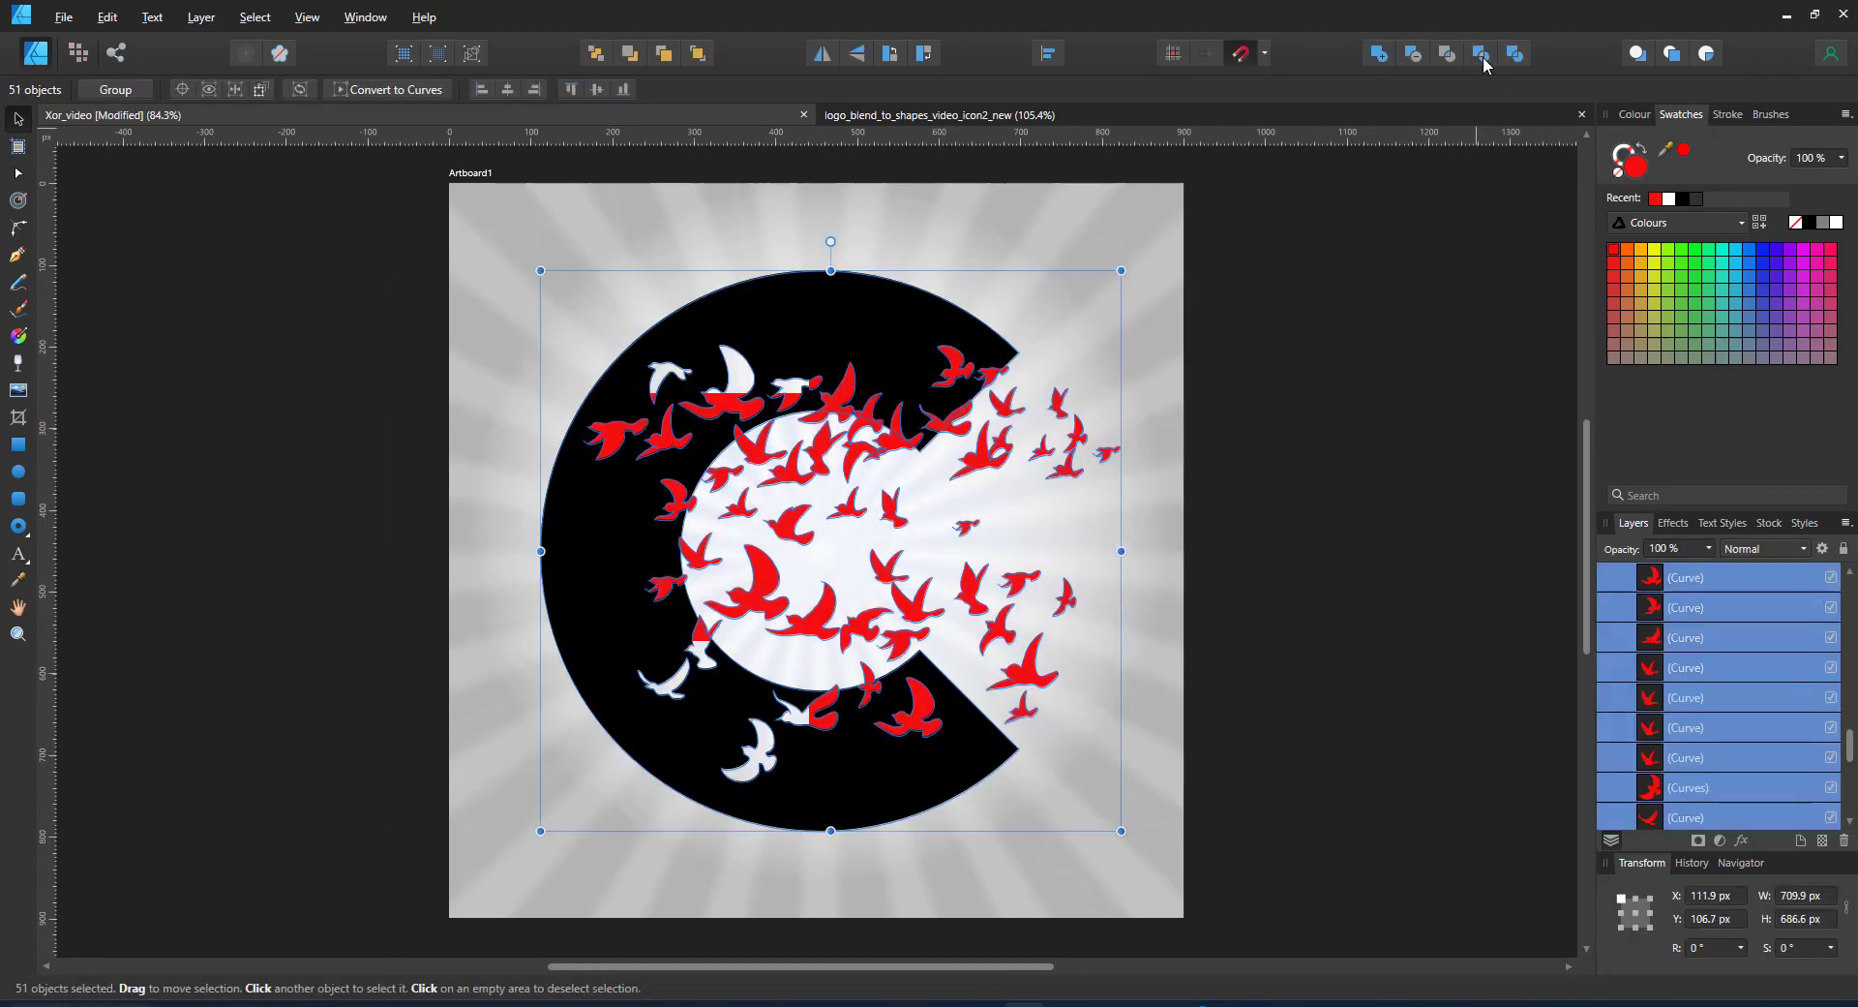
Move several birds inside the compound from the C's inner area onto its upper, lower and left parts
{"action": "double_click", "coordinate": [849, 455]}
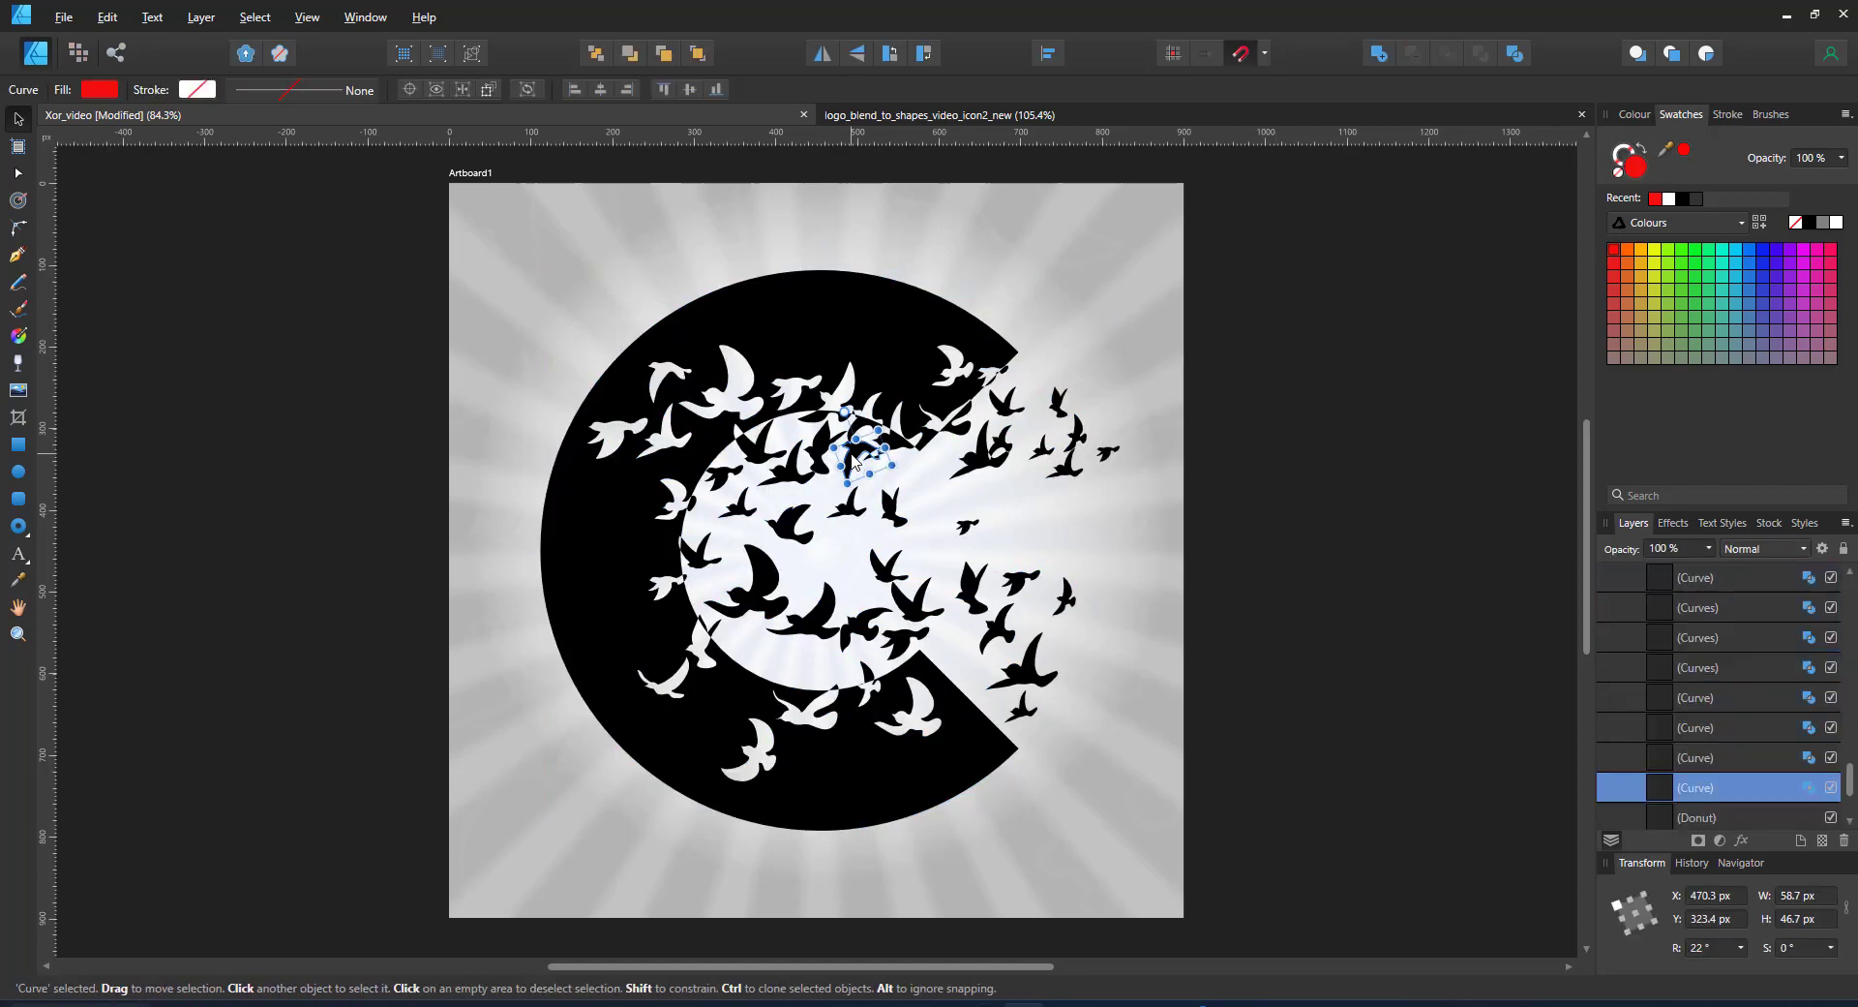
{"action": "left_click_drag", "start_coordinate": [866, 459], "coordinate": [886, 312]}
{"action": "left_click", "coordinate": [977, 470]}
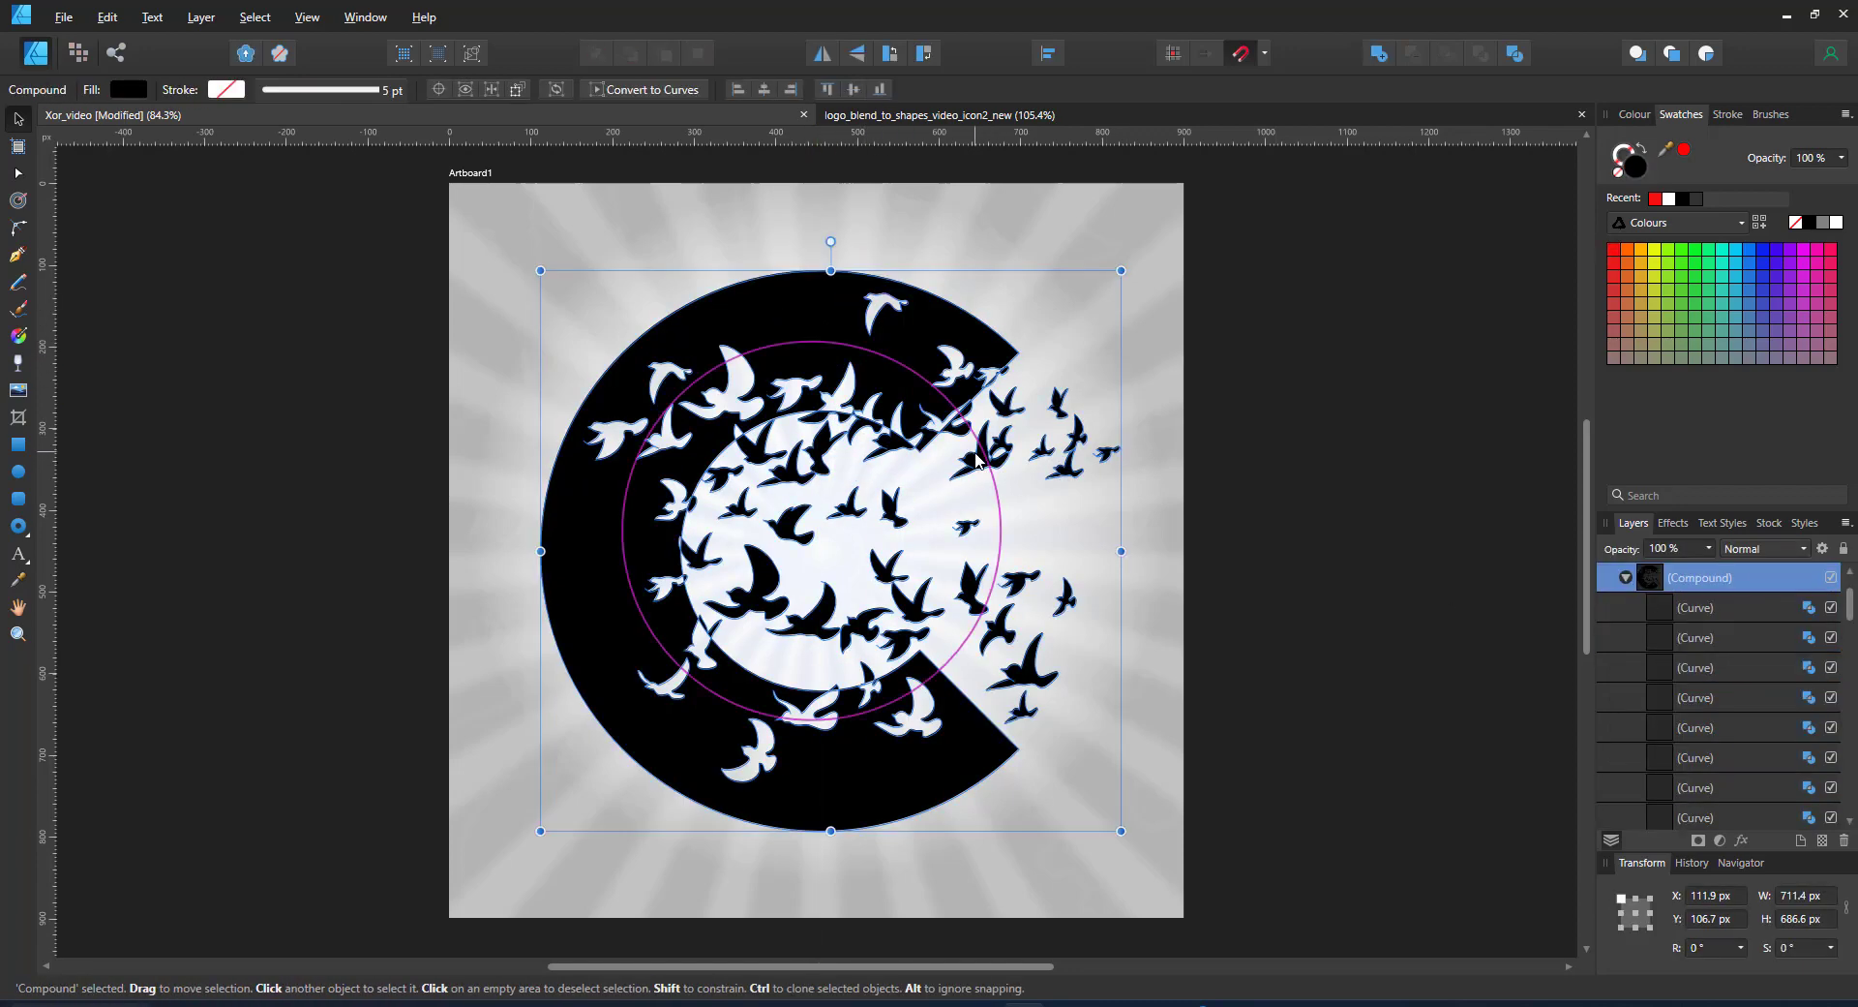
{"action": "left_click_drag", "start_coordinate": [978, 461], "coordinate": [970, 480]}
{"action": "left_click_drag", "start_coordinate": [866, 625], "coordinate": [844, 755]}
{"action": "left_click_drag", "start_coordinate": [751, 588], "coordinate": [625, 631]}
Move two birds across the C's outer left edge and one onto its left band
{"action": "left_click", "coordinate": [1023, 668]}
{"action": "double_click", "coordinate": [1022, 668]}
{"action": "left_click_drag", "start_coordinate": [1022, 668], "coordinate": [529, 568]}
{"action": "left_click", "coordinate": [788, 527]}
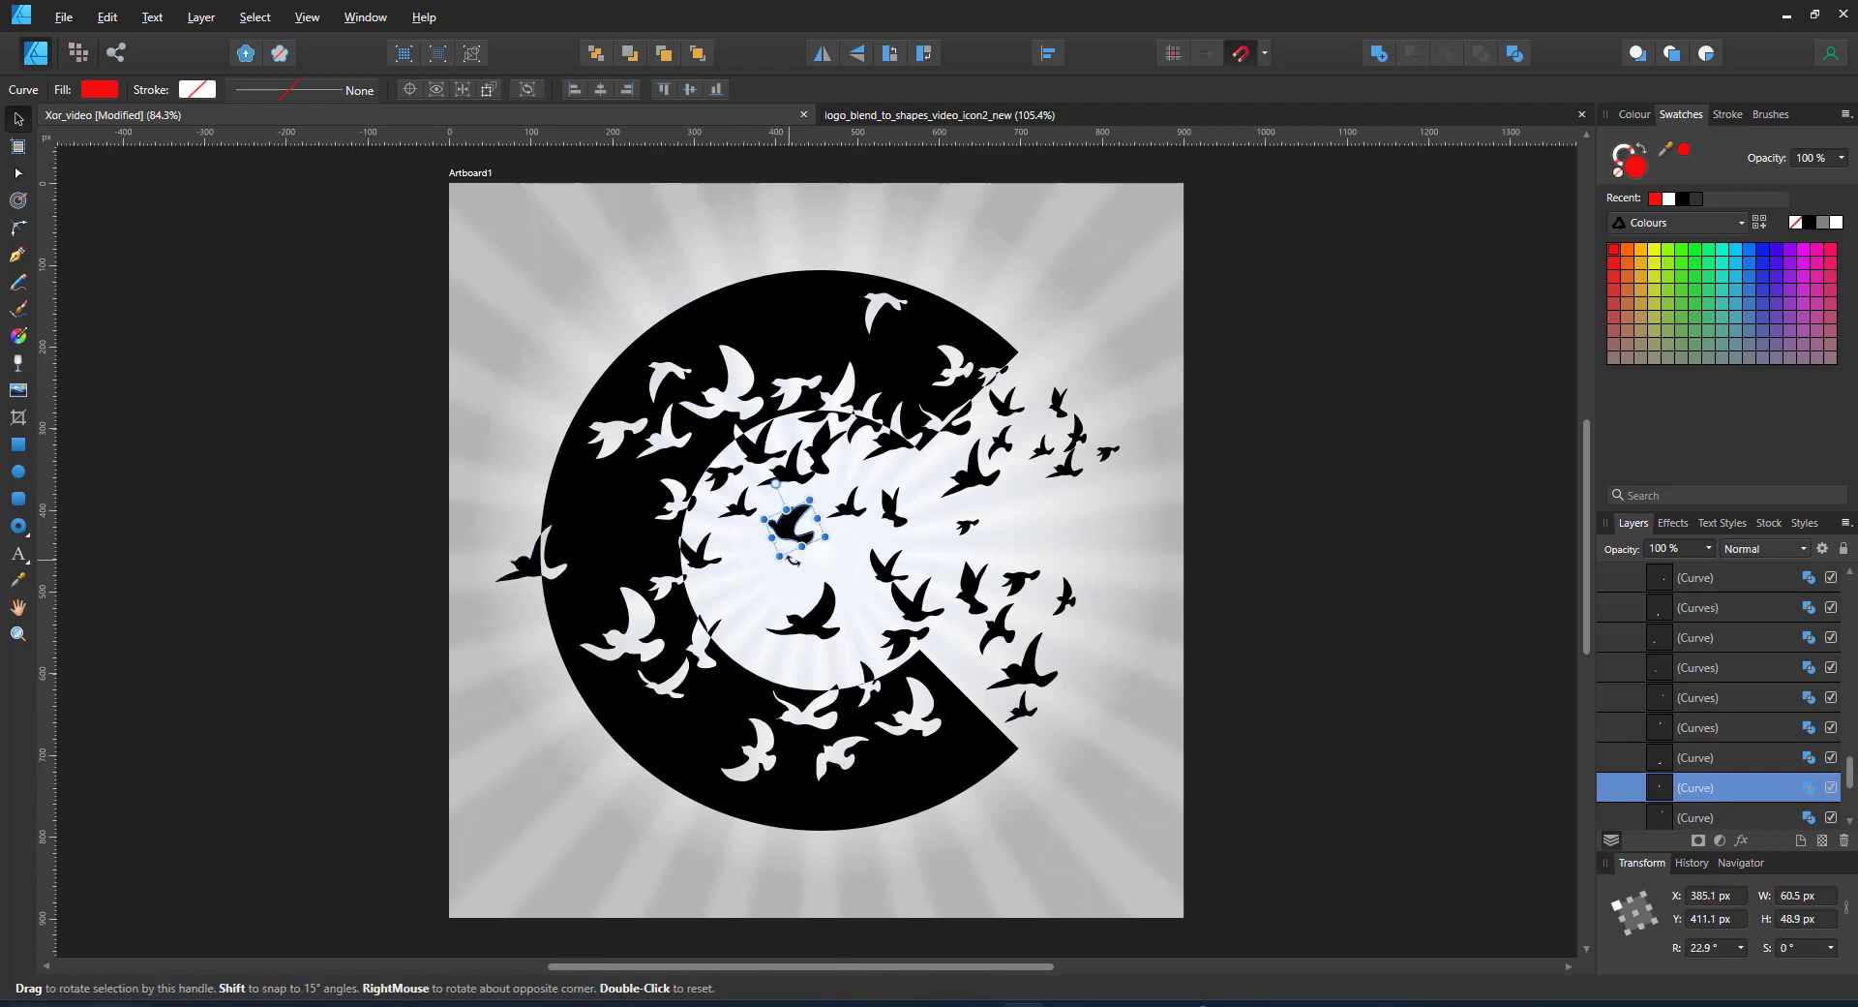
{"action": "left_click_drag", "start_coordinate": [789, 513], "coordinate": [596, 510]}
{"action": "key", "text": "ctrl+z"}
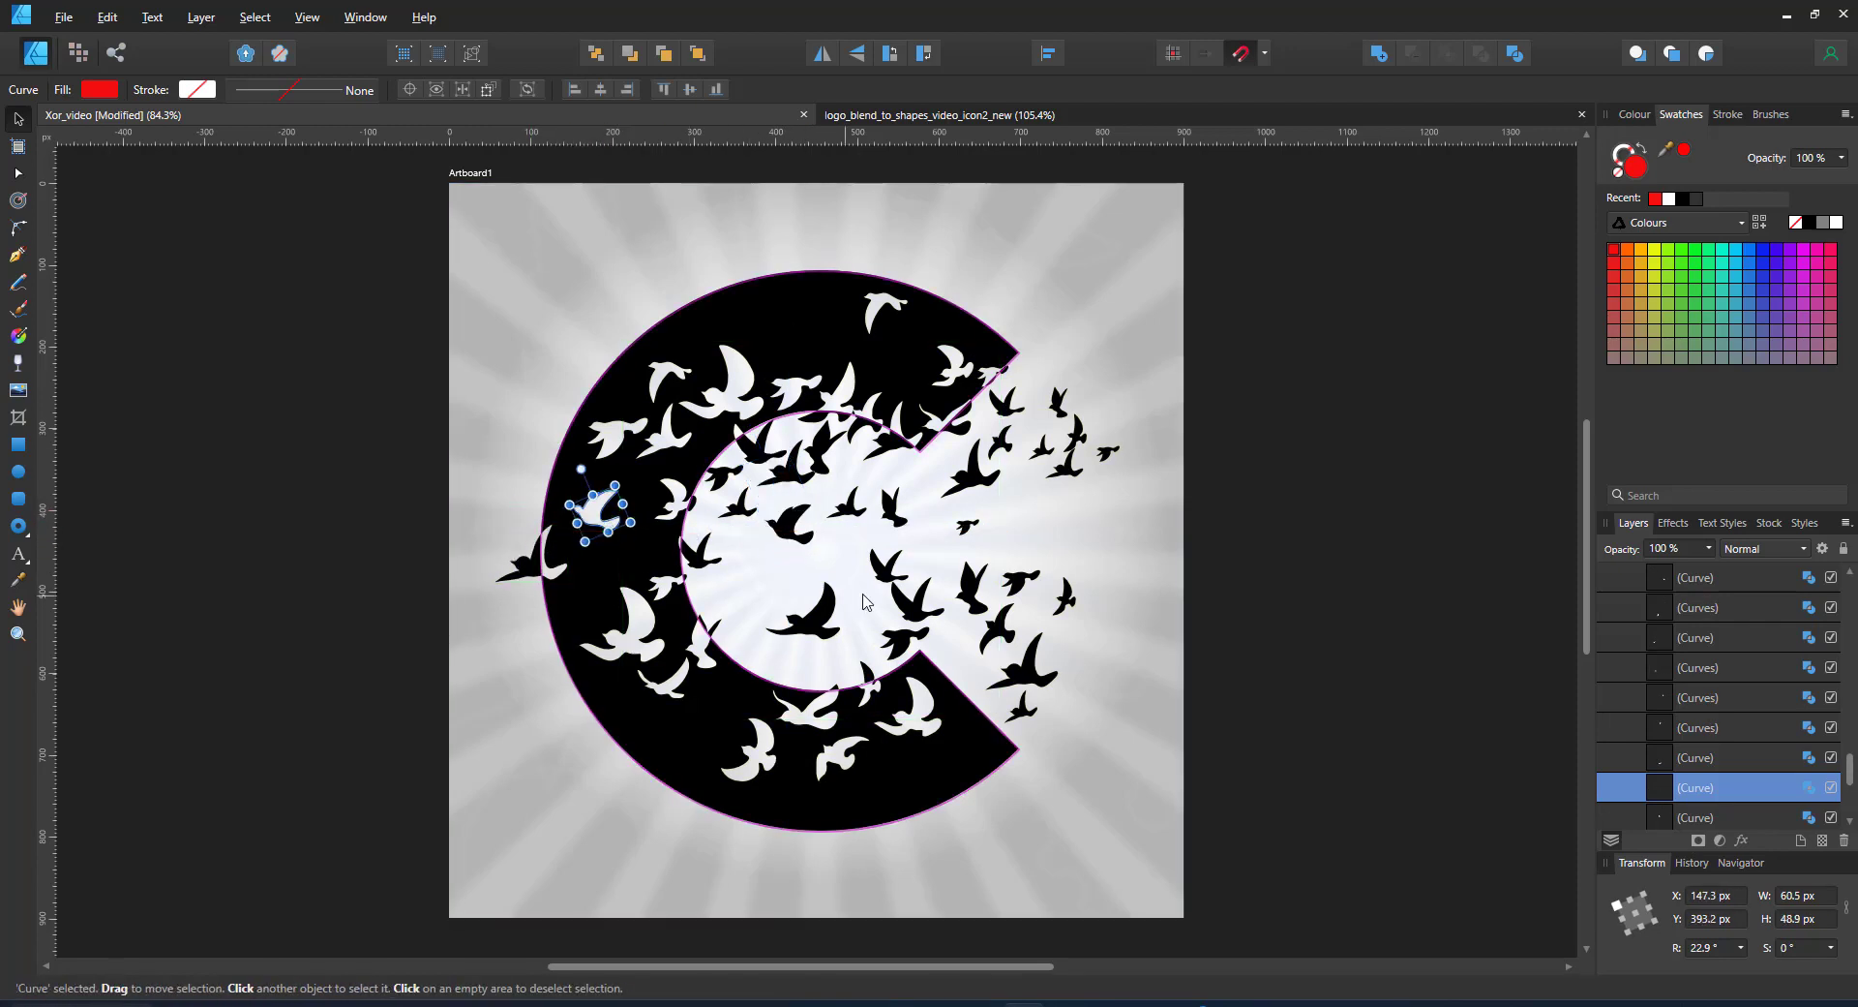
{"action": "left_click", "coordinate": [911, 605]}
{"action": "left_click_drag", "start_coordinate": [884, 623], "coordinate": [539, 487]}
{"action": "left_click", "coordinate": [523, 345]}
Rearrange the small birds near the C's upper opening, moving some onto its upper arm
{"action": "double_click", "coordinate": [1002, 380]}
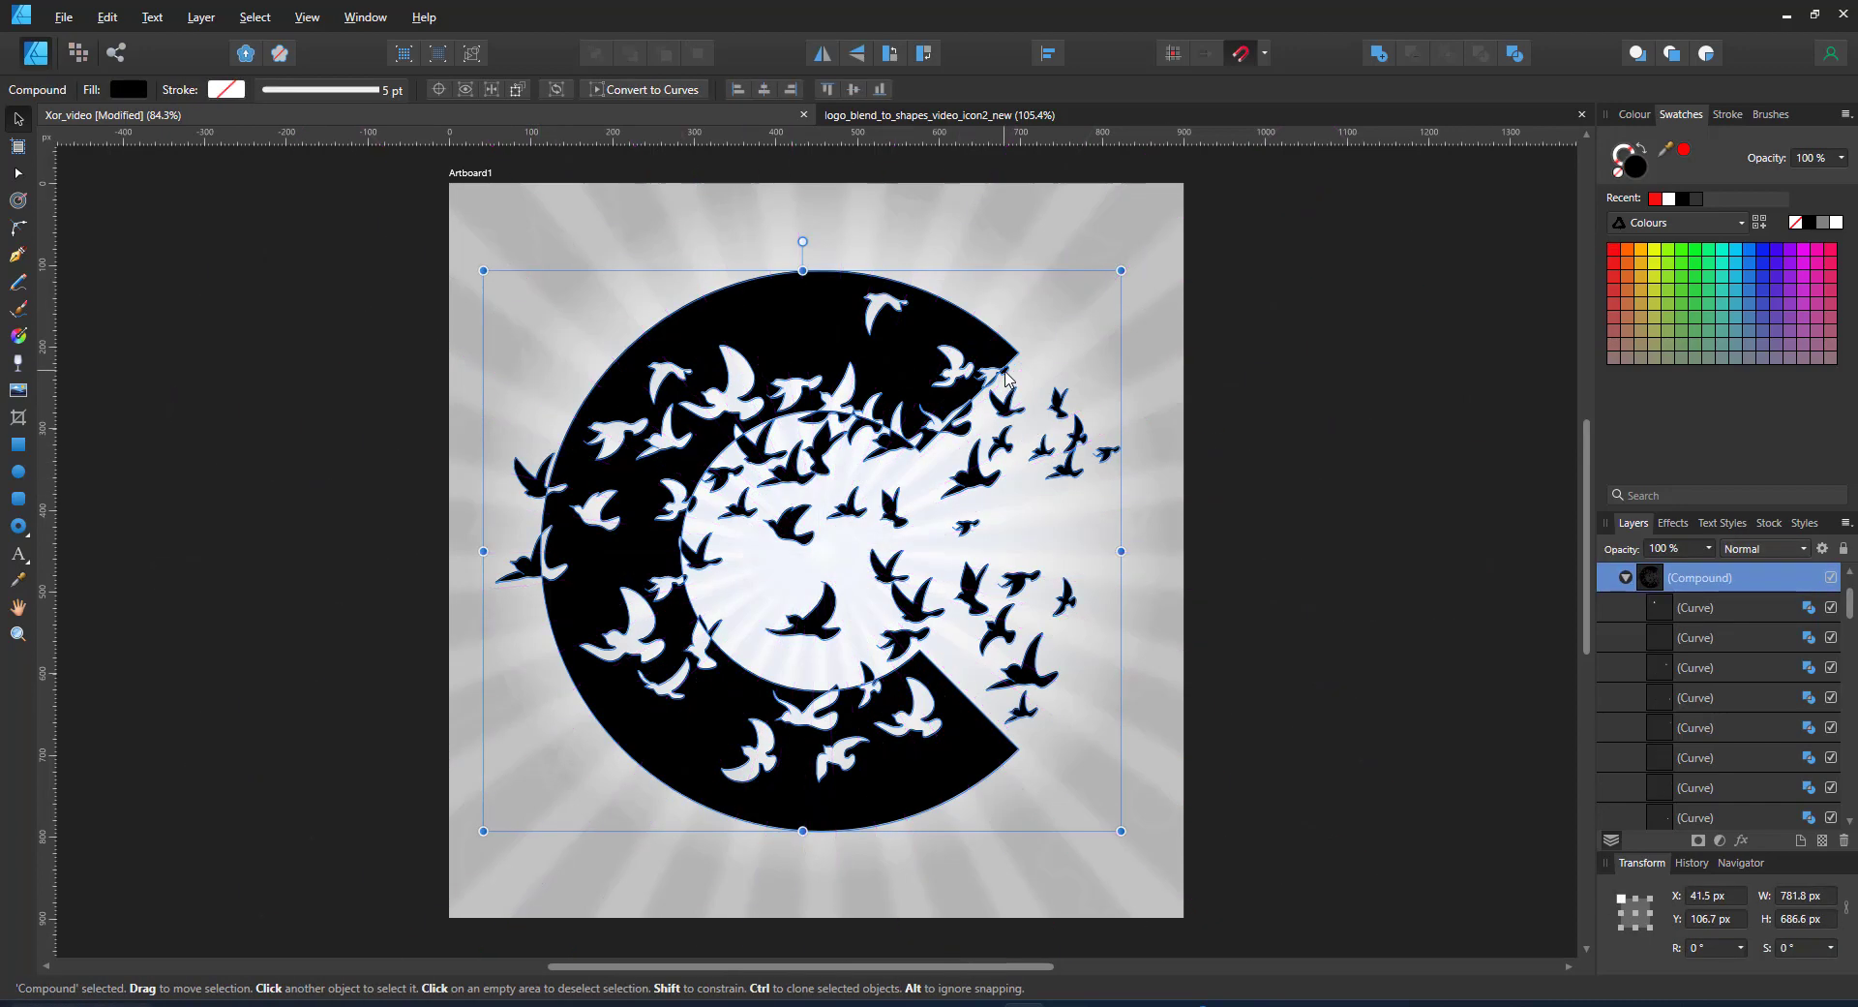
{"action": "left_click_drag", "start_coordinate": [1002, 380], "coordinate": [931, 369]}
{"action": "mouse_move", "coordinate": [1058, 407]}
{"action": "left_mouse_down"}
{"action": "mouse_move", "coordinate": [1019, 374]}
{"action": "mouse_move", "coordinate": [1082, 422]}
{"action": "left_mouse_up"}
{"action": "double_click", "coordinate": [1076, 432]}
{"action": "left_click_drag", "start_coordinate": [1067, 468], "coordinate": [838, 325]}
Fill the whole C-and-birds compound with a gold metallic gradient from the Gradients palette
{"action": "left_click", "coordinate": [1152, 819]}
{"action": "left_click", "coordinate": [896, 787]}
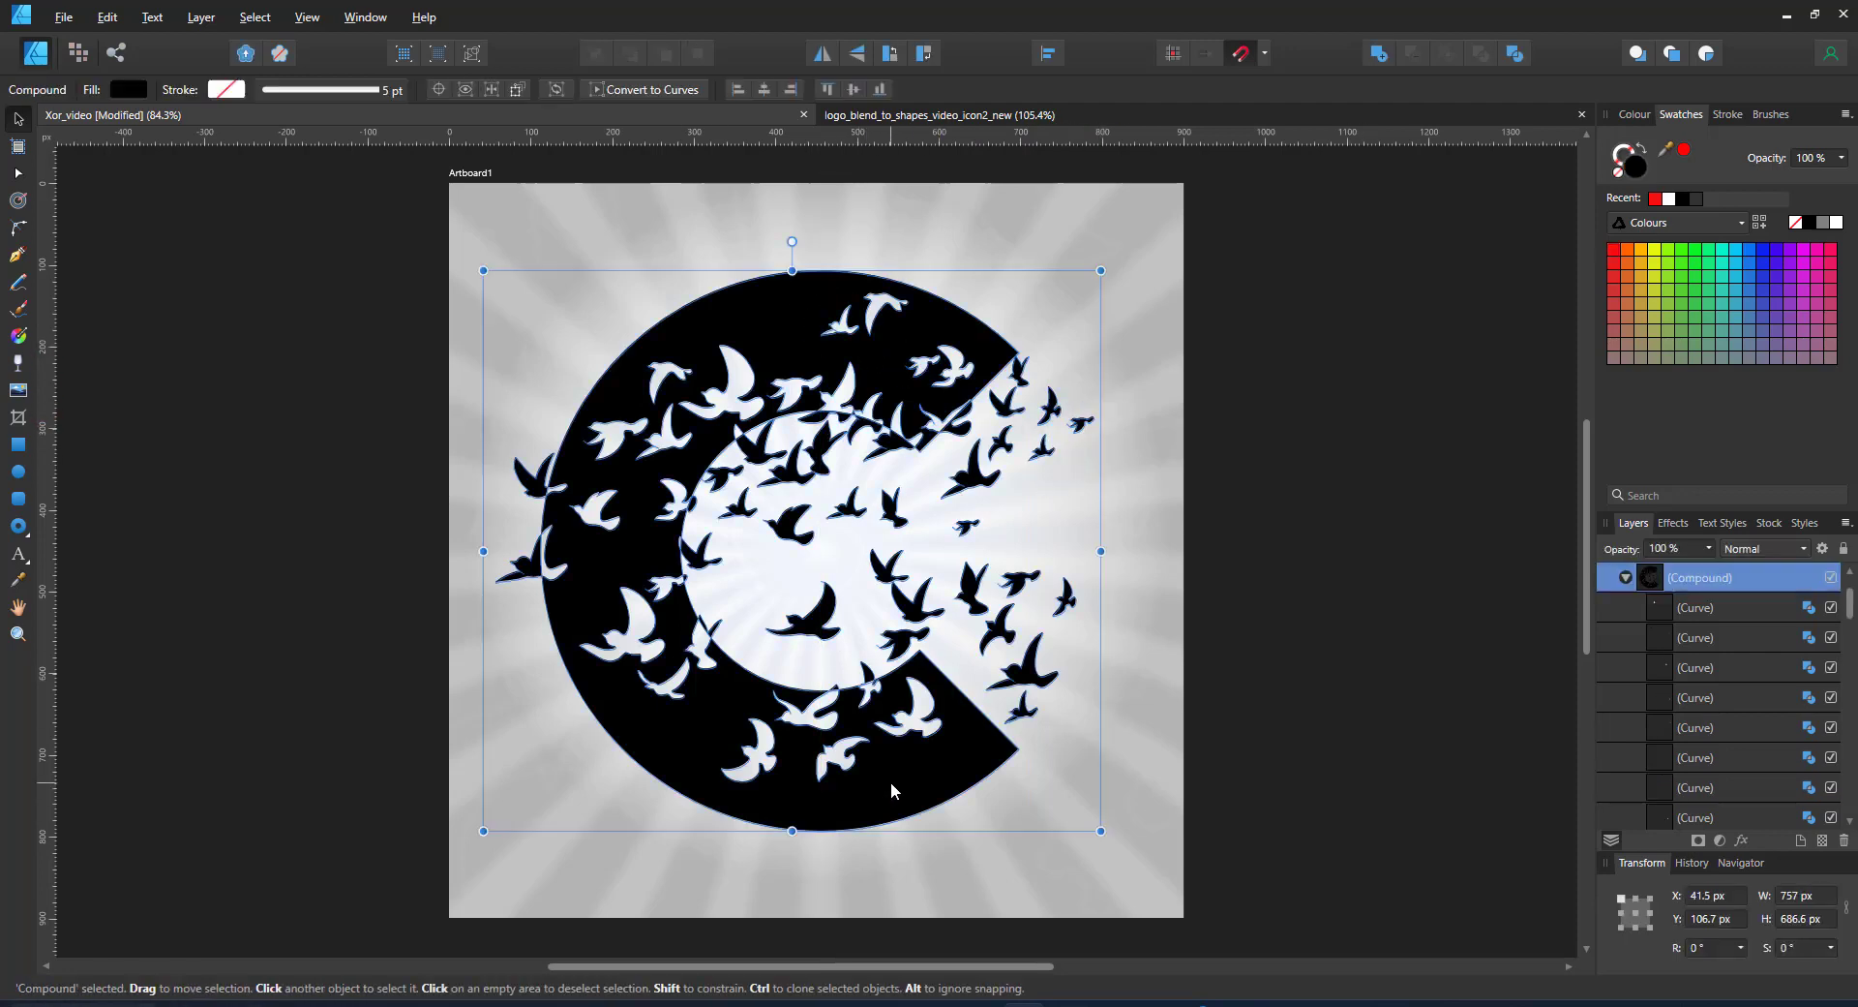
{"action": "left_click", "coordinate": [1622, 582]}
{"action": "left_click", "coordinate": [1657, 118]}
{"action": "left_click", "coordinate": [1684, 222]}
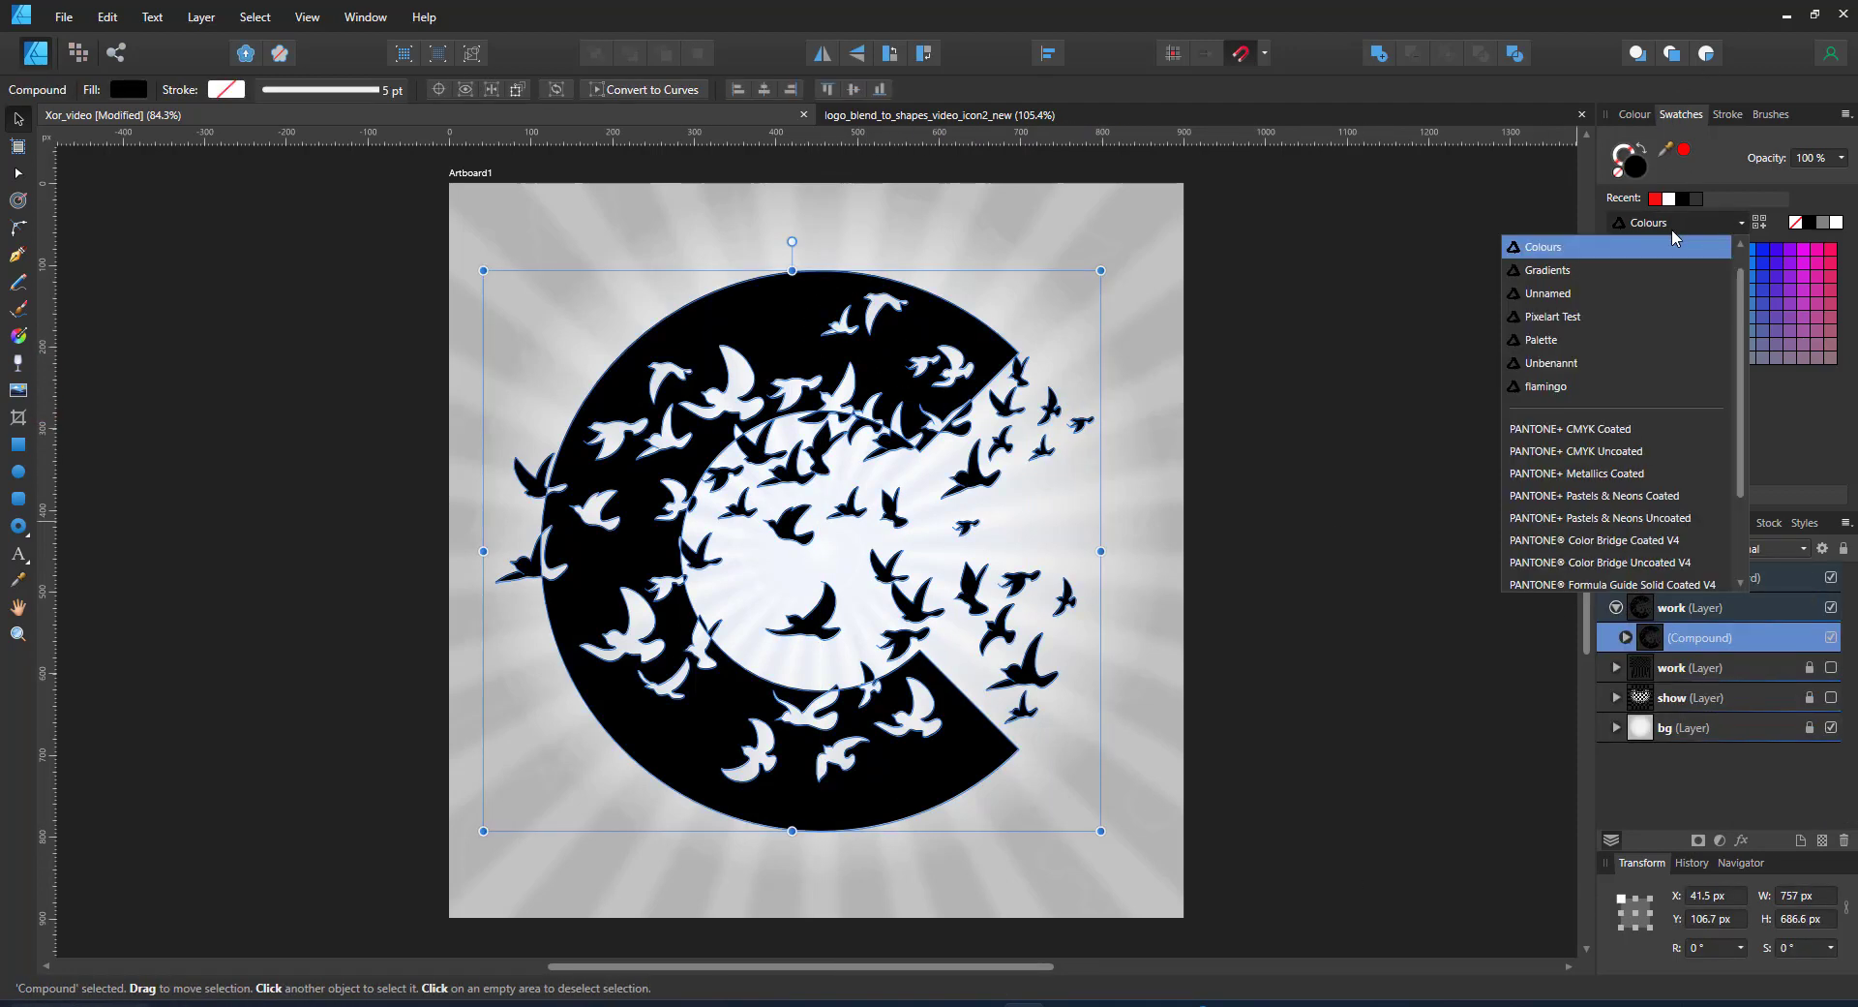
{"action": "left_click", "coordinate": [1563, 288]}
{"action": "left_click", "coordinate": [1675, 253]}
Redirect the compound's gold gradient diagonally, running from the C's lower part up to its upper-left band
{"action": "left_click", "coordinate": [18, 336]}
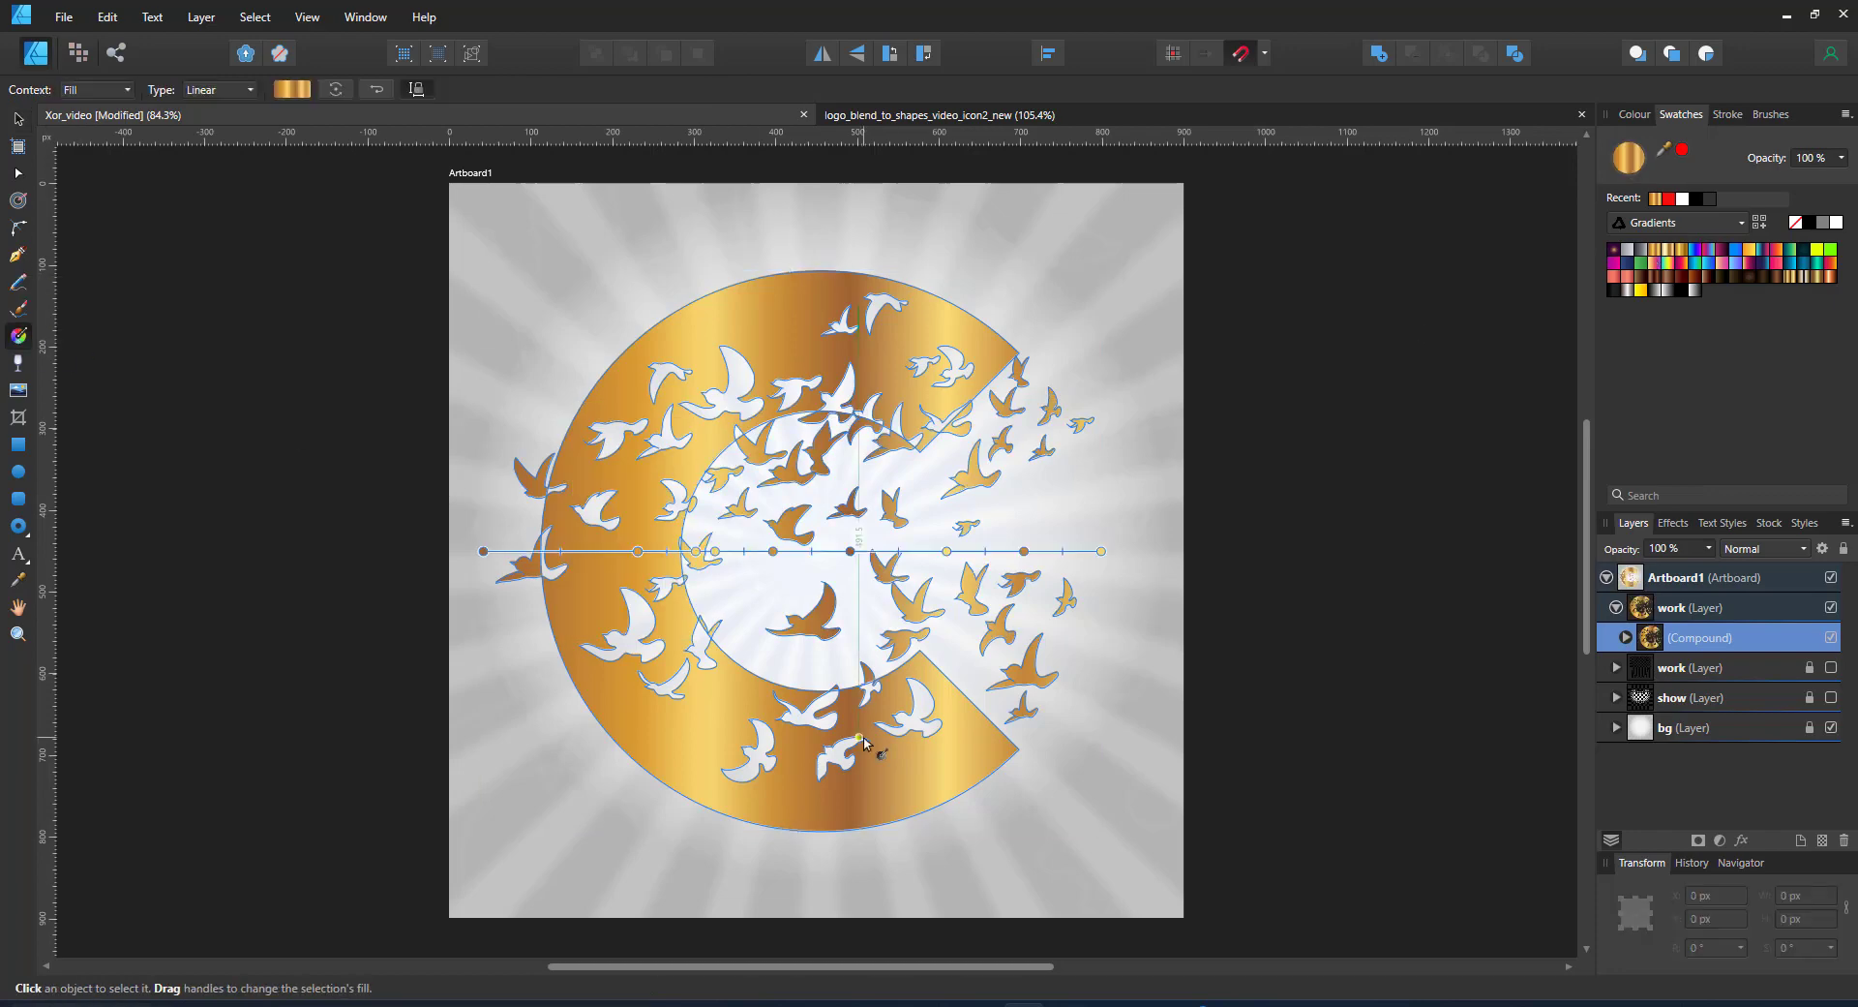
{"action": "left_click_drag", "start_coordinate": [895, 800], "coordinate": [695, 299]}
{"action": "left_click", "coordinate": [14, 119]}
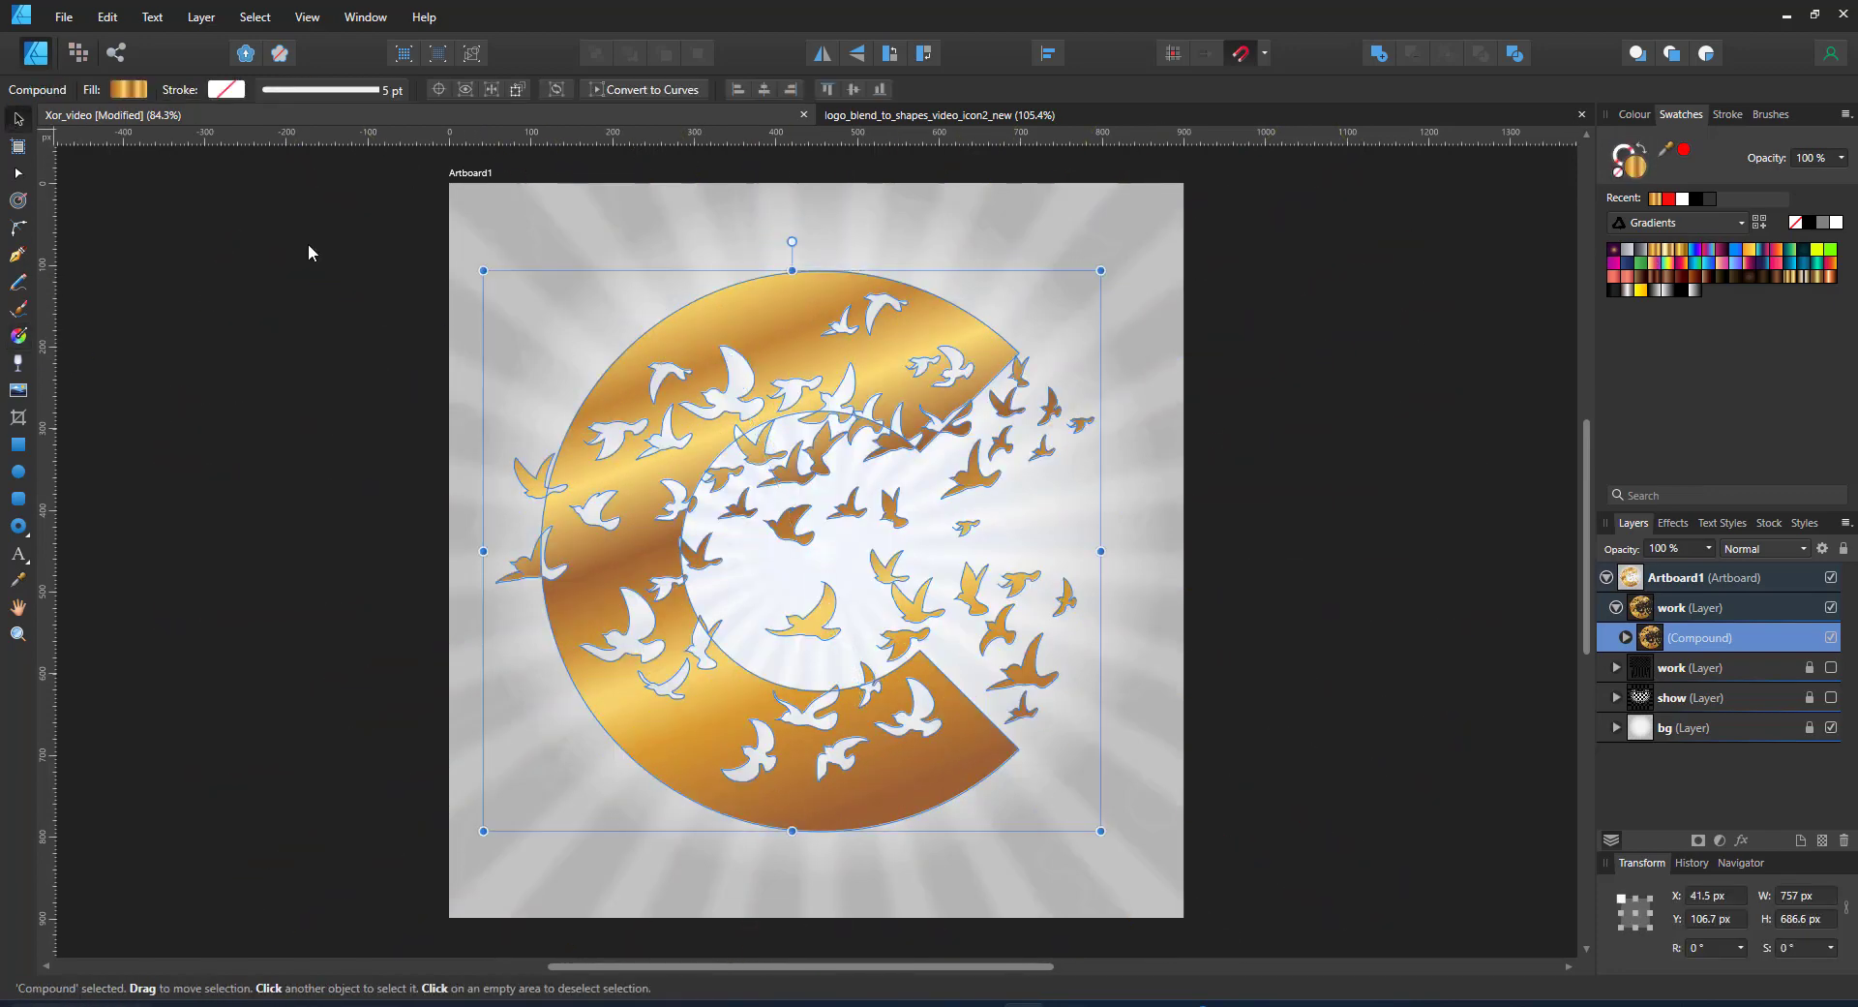
Add a Bevel / Emboss layer effect of type Inner to the compound, using the straight diagonal standard profile
{"action": "left_click", "coordinate": [1742, 840]}
{"action": "left_click", "coordinate": [648, 437]}
{"action": "left_click", "coordinate": [692, 437]}
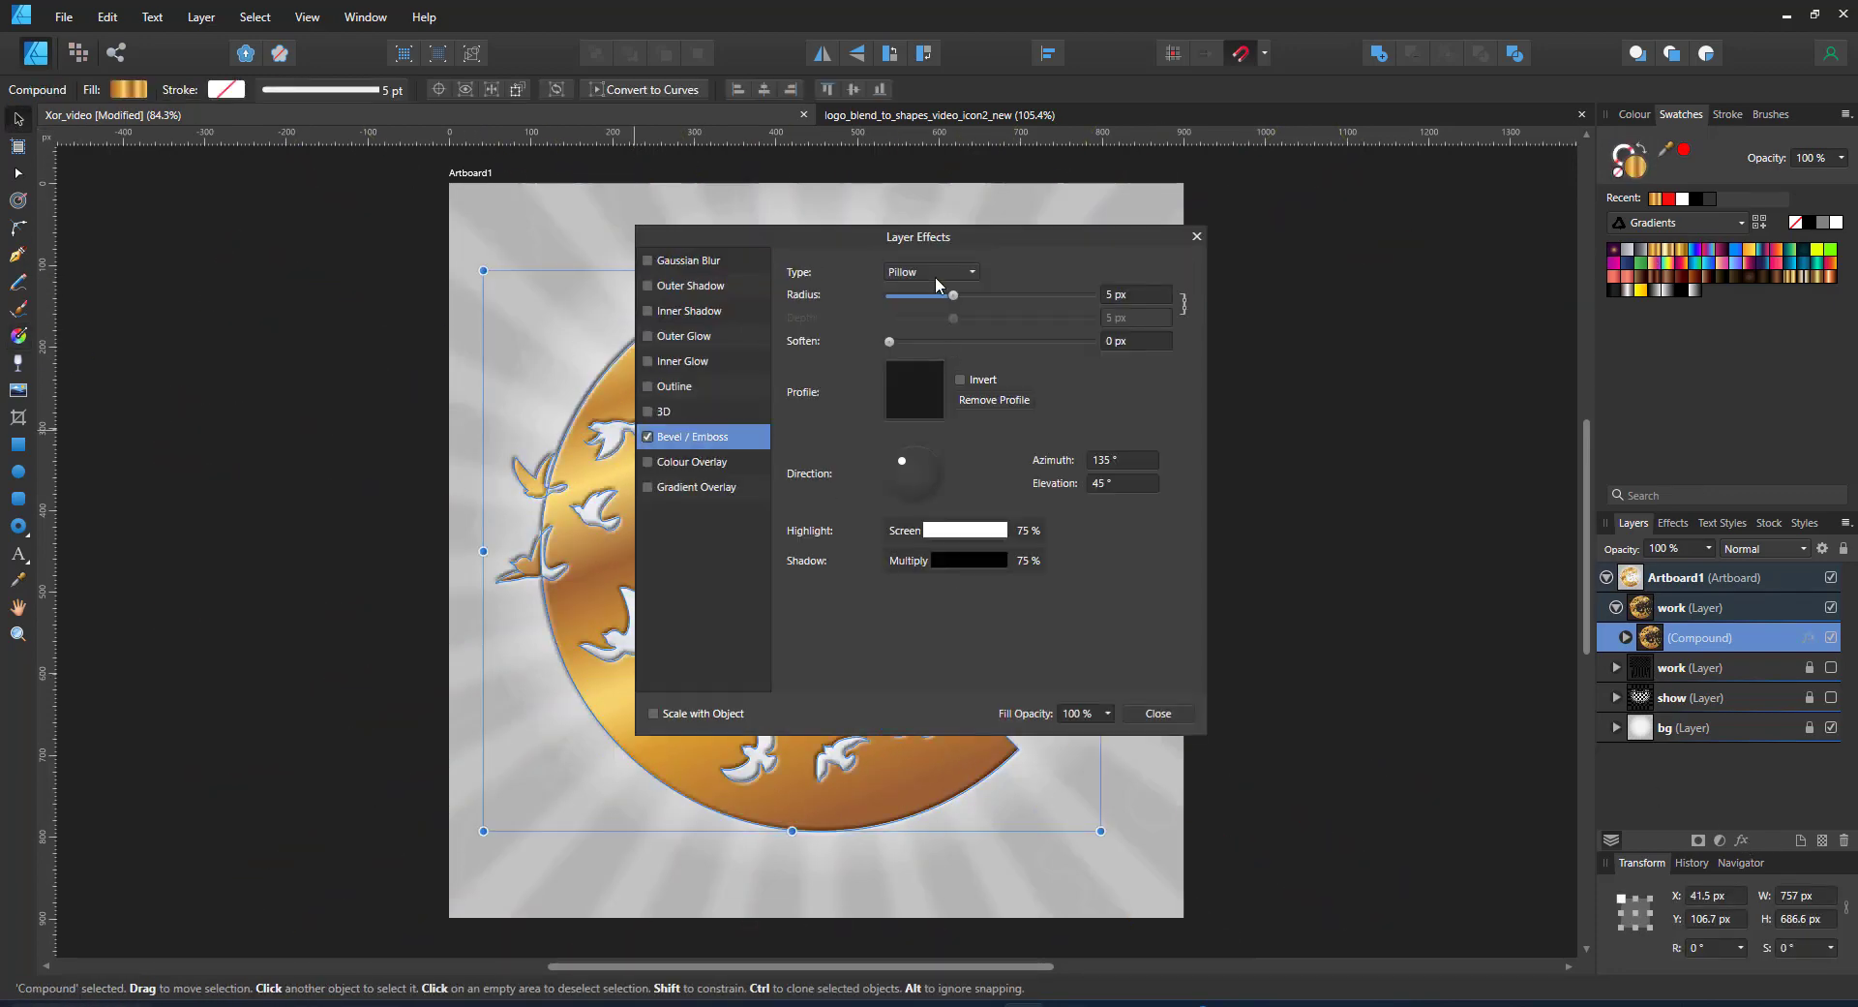
{"action": "left_click", "coordinate": [912, 388]}
{"action": "left_click", "coordinate": [728, 643]}
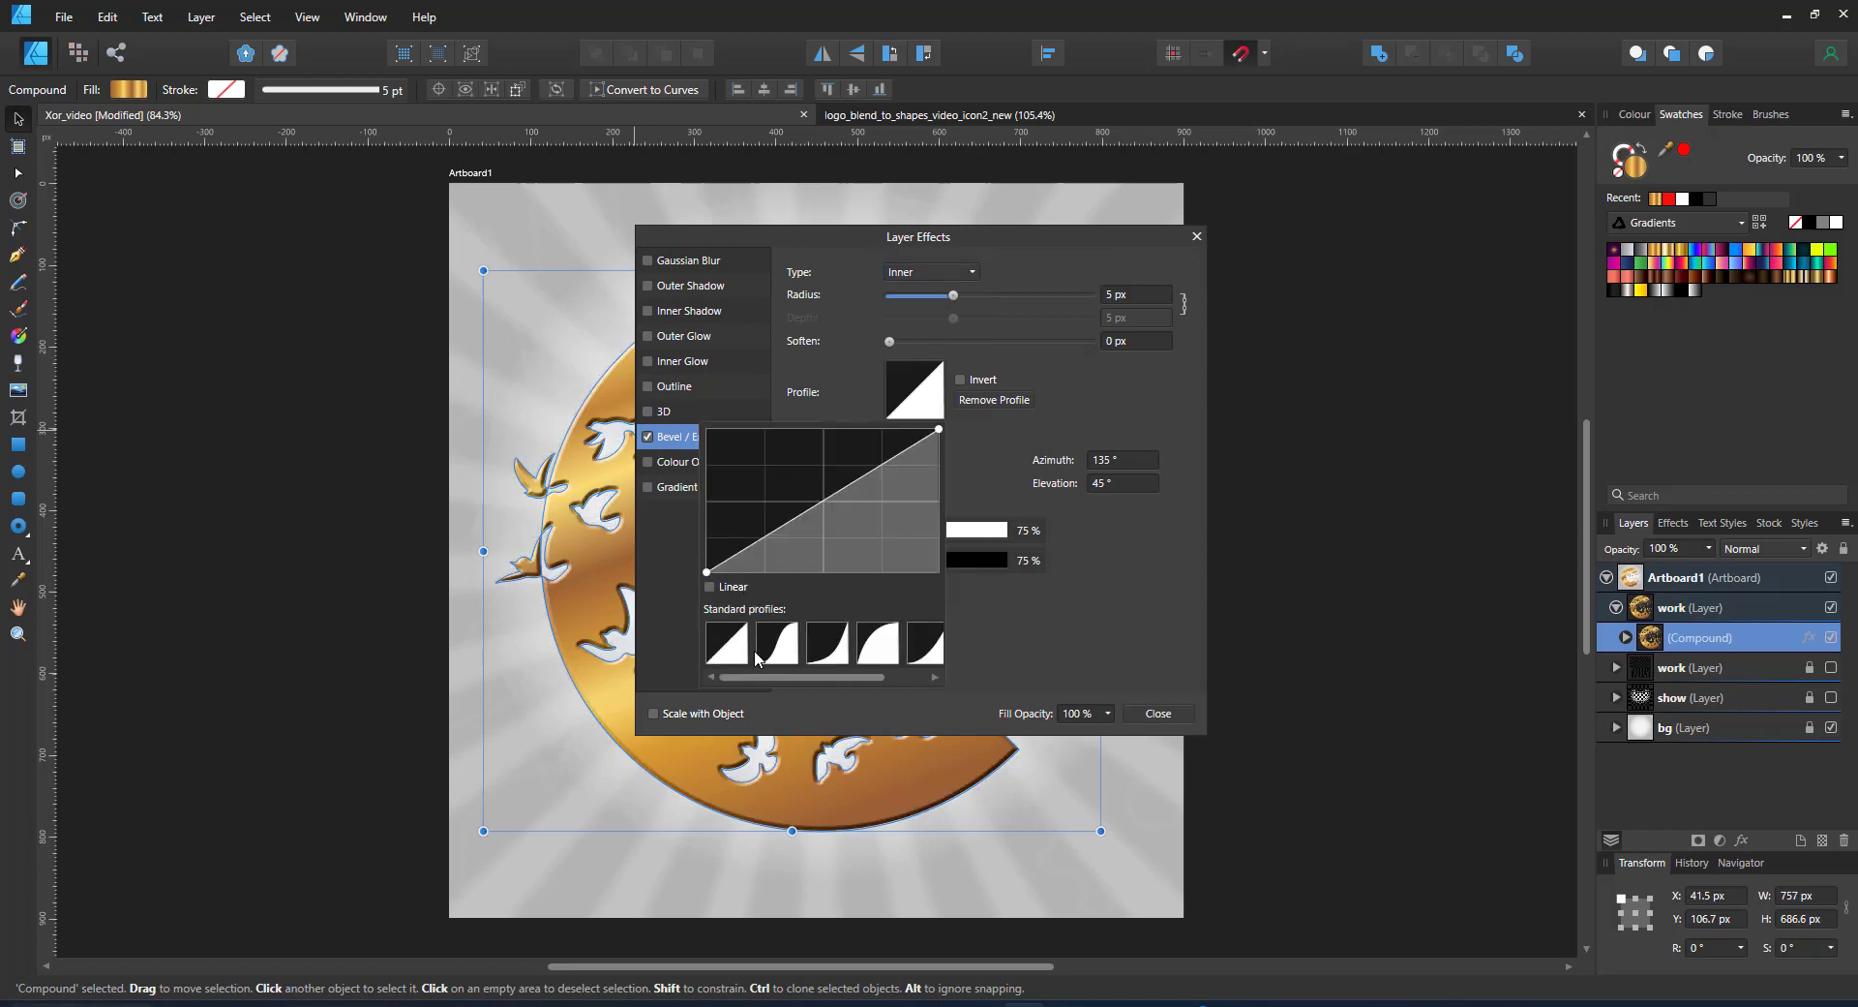
Set the bevel radius to about 3.1 px and its shadow colour to dark red, HSL 0, 100, 11
{"action": "left_click_drag", "start_coordinate": [926, 294], "coordinate": [946, 306]}
{"action": "left_click", "coordinate": [968, 561]}
{"action": "left_click", "coordinate": [791, 622]}
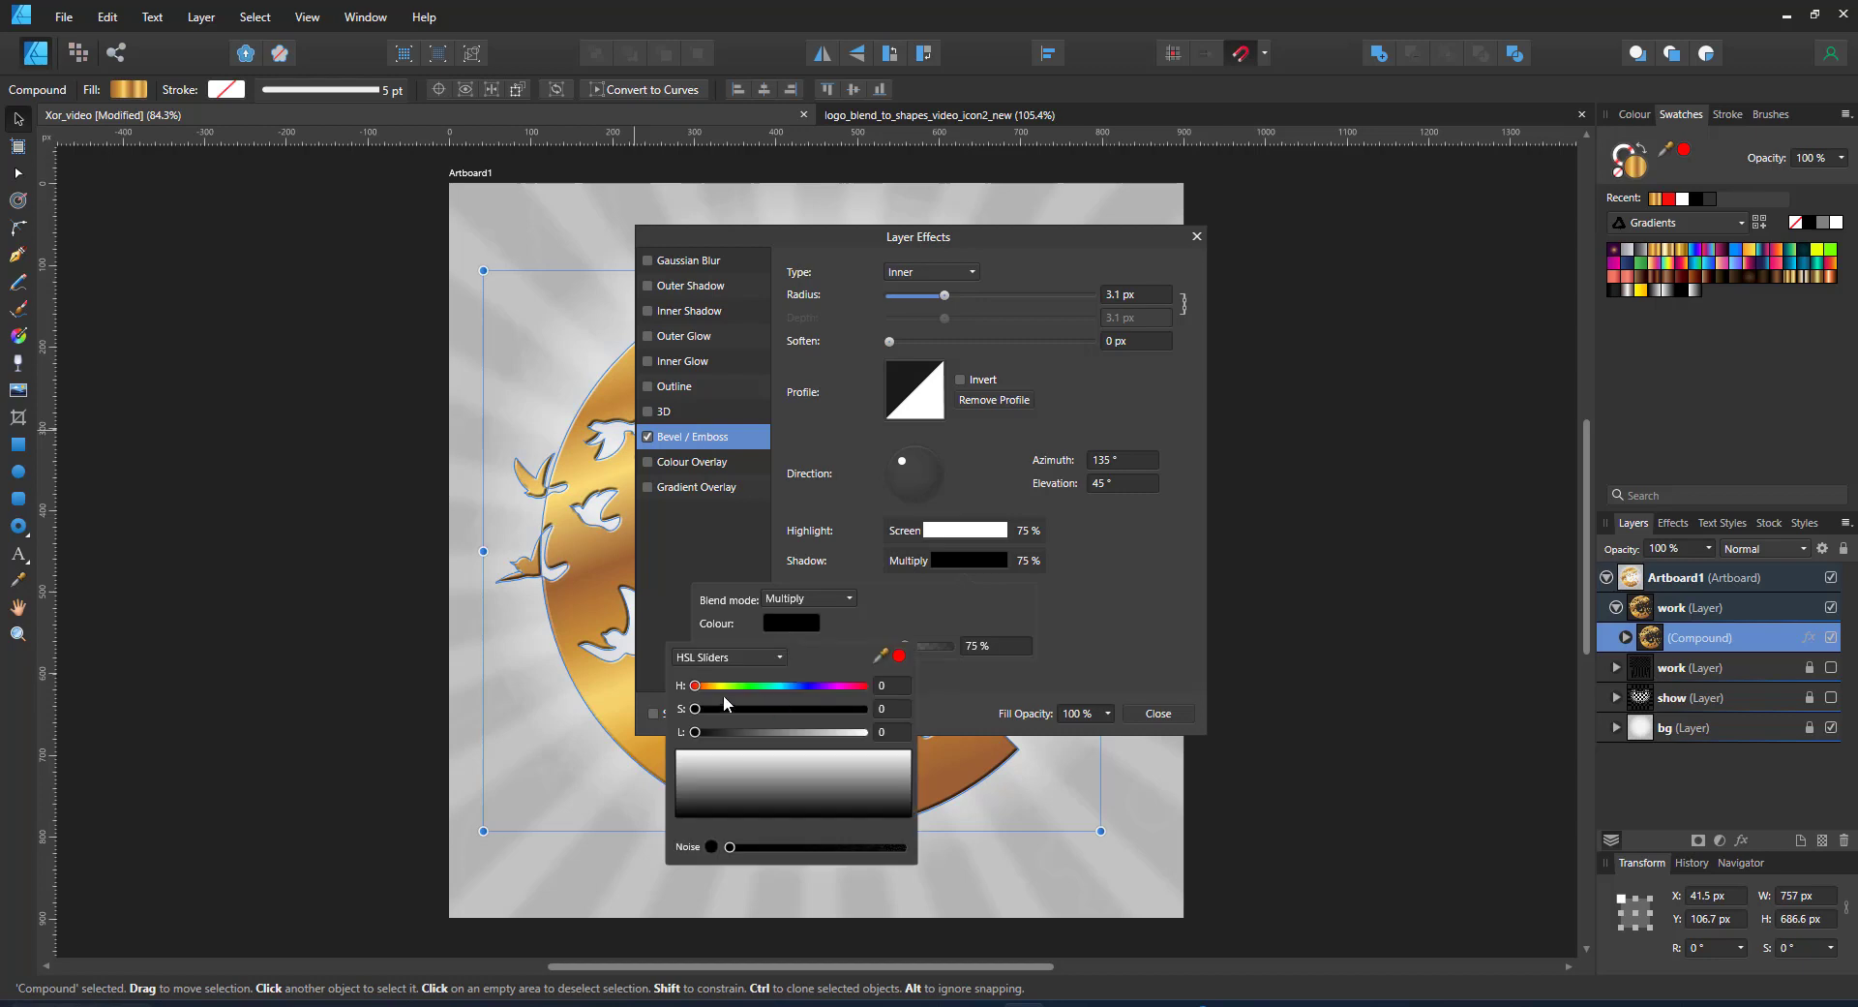
{"action": "left_click_drag", "start_coordinate": [693, 732], "coordinate": [685, 685]}
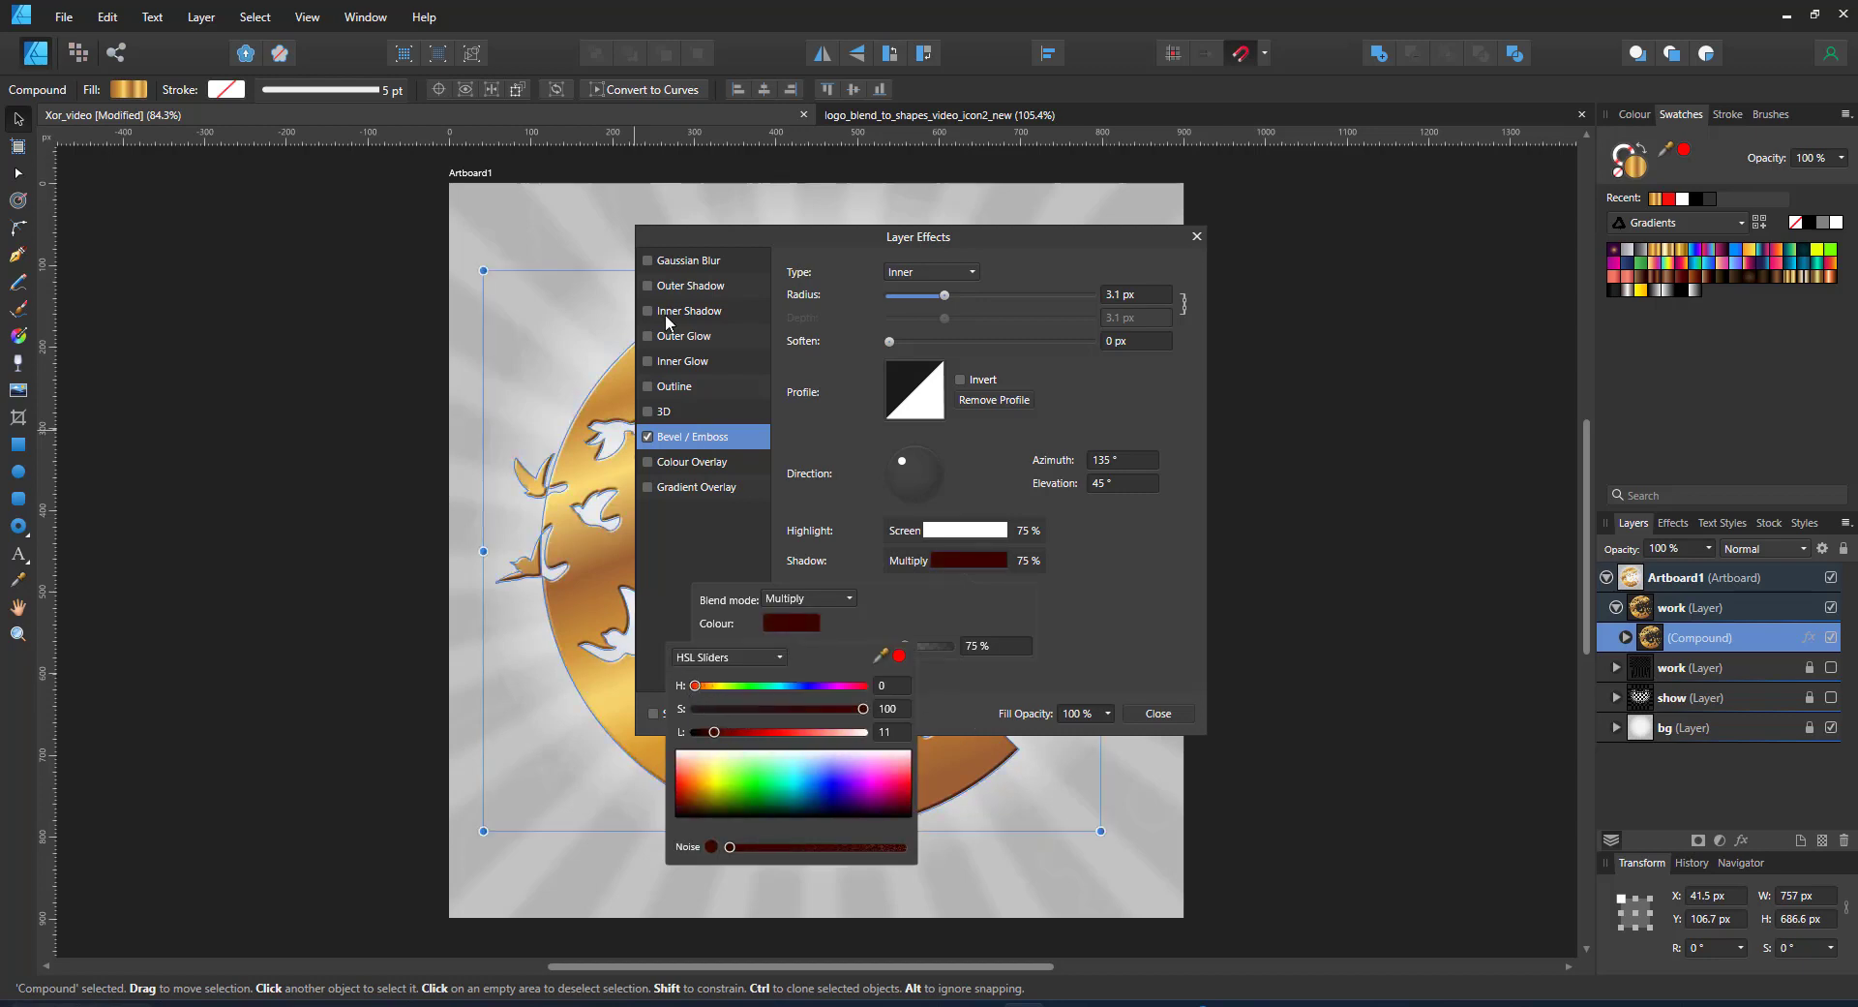
Add an outer shadow to the compound, adjust its opacity, radius and offset, and finish with nothing selected
{"action": "left_click", "coordinate": [643, 286]}
{"action": "left_click", "coordinate": [646, 285]}
{"action": "left_click_drag", "start_coordinate": [889, 319], "coordinate": [1029, 317]}
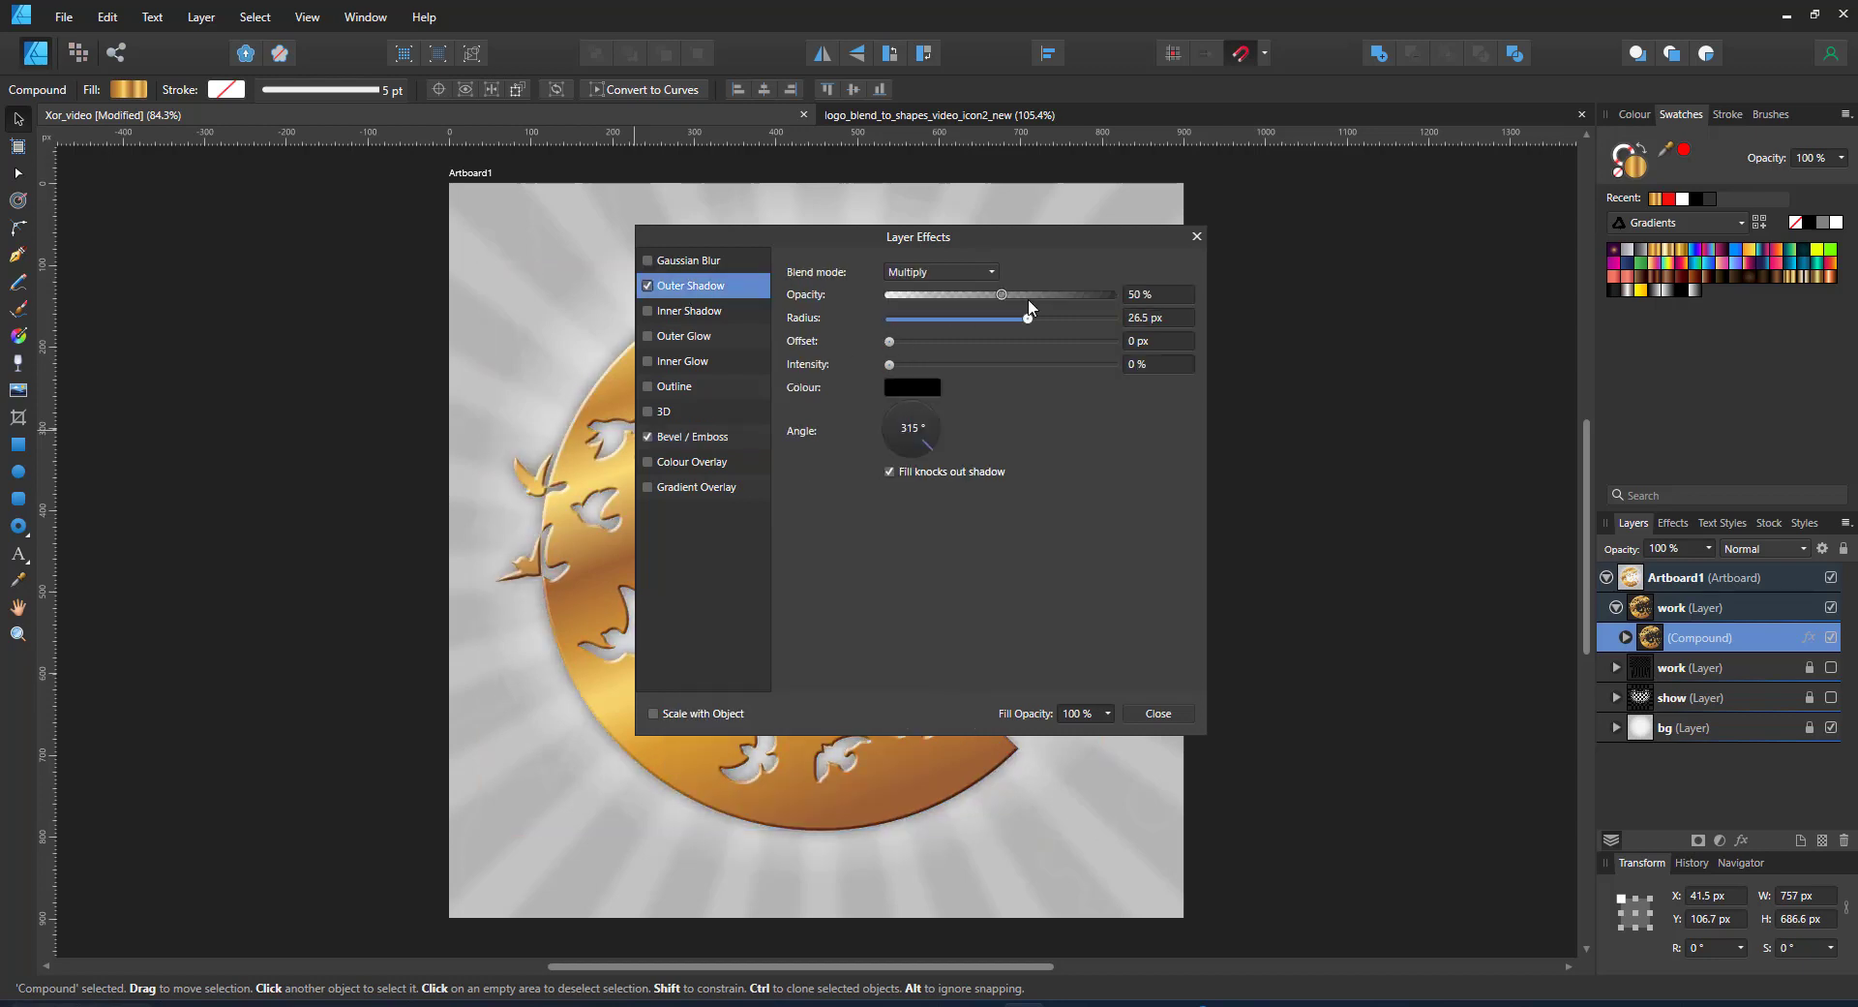
{"action": "left_click_drag", "start_coordinate": [921, 342], "coordinate": [1038, 295]}
{"action": "left_click", "coordinate": [955, 319]}
{"action": "left_click", "coordinate": [1029, 294]}
{"action": "left_click_drag", "start_coordinate": [956, 318], "coordinate": [937, 351]}
{"action": "left_click", "coordinate": [1152, 714]}
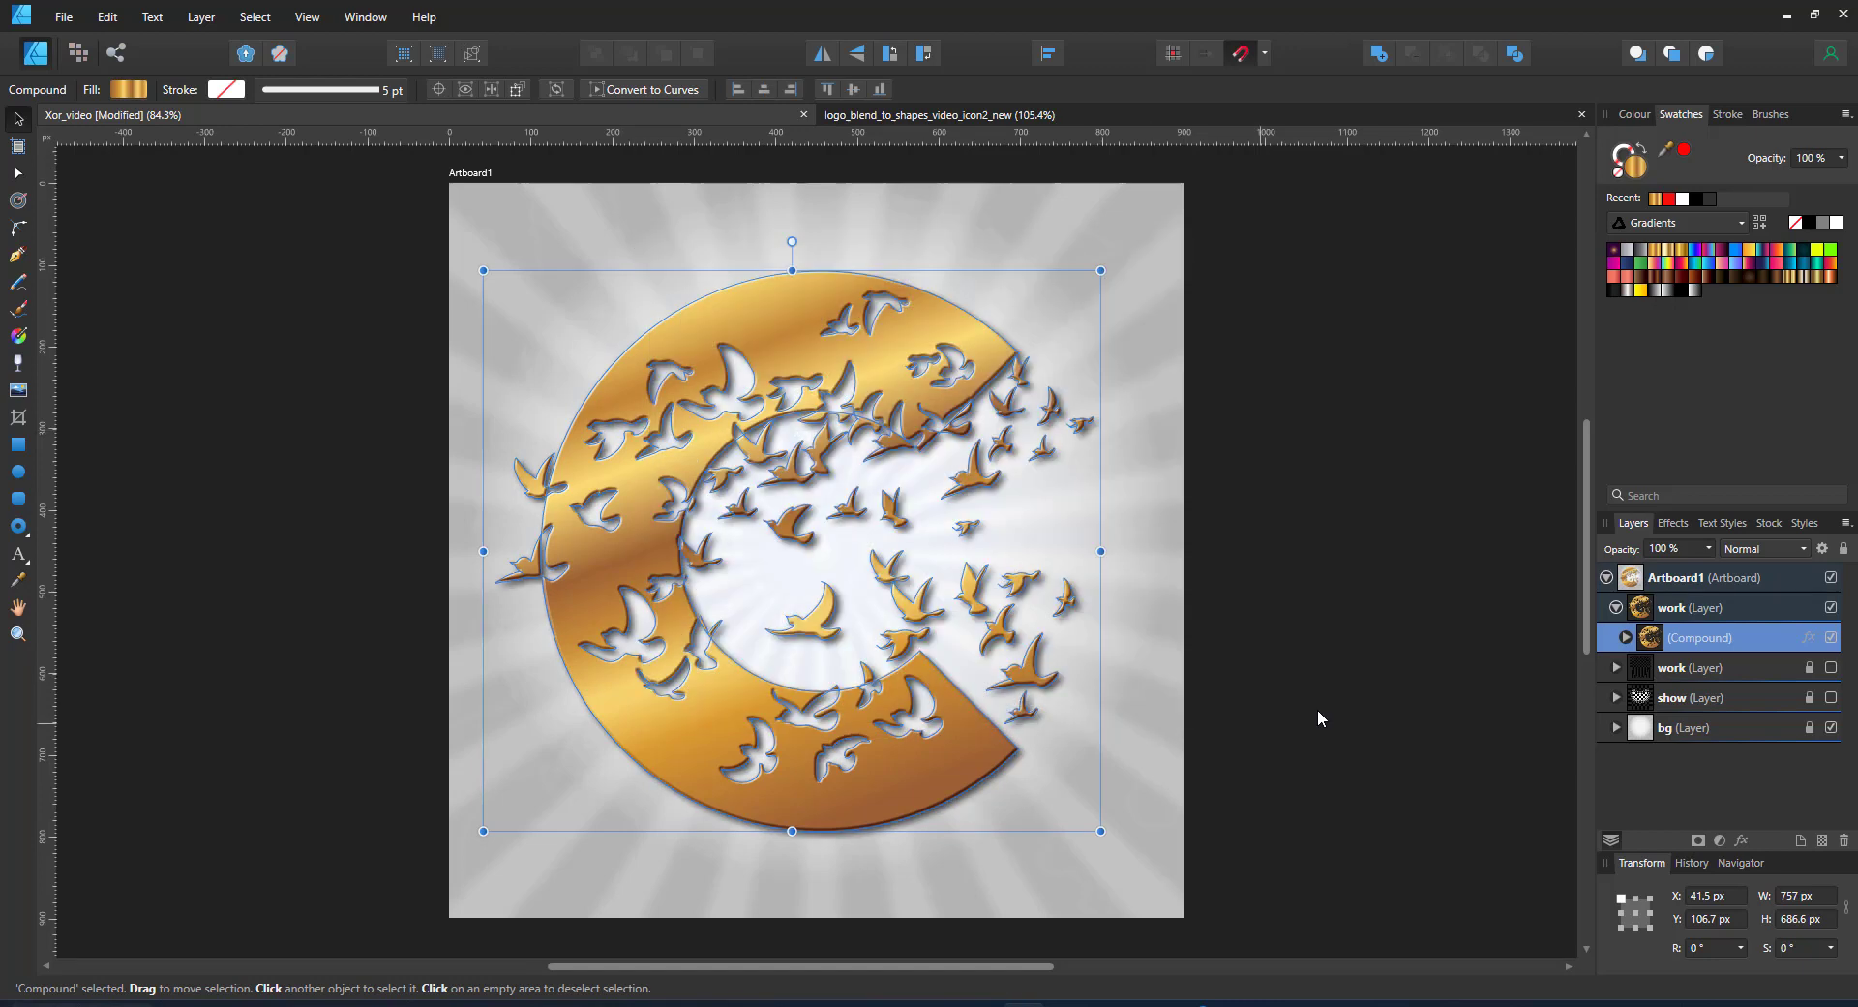
{"action": "left_click", "coordinate": [1316, 716]}
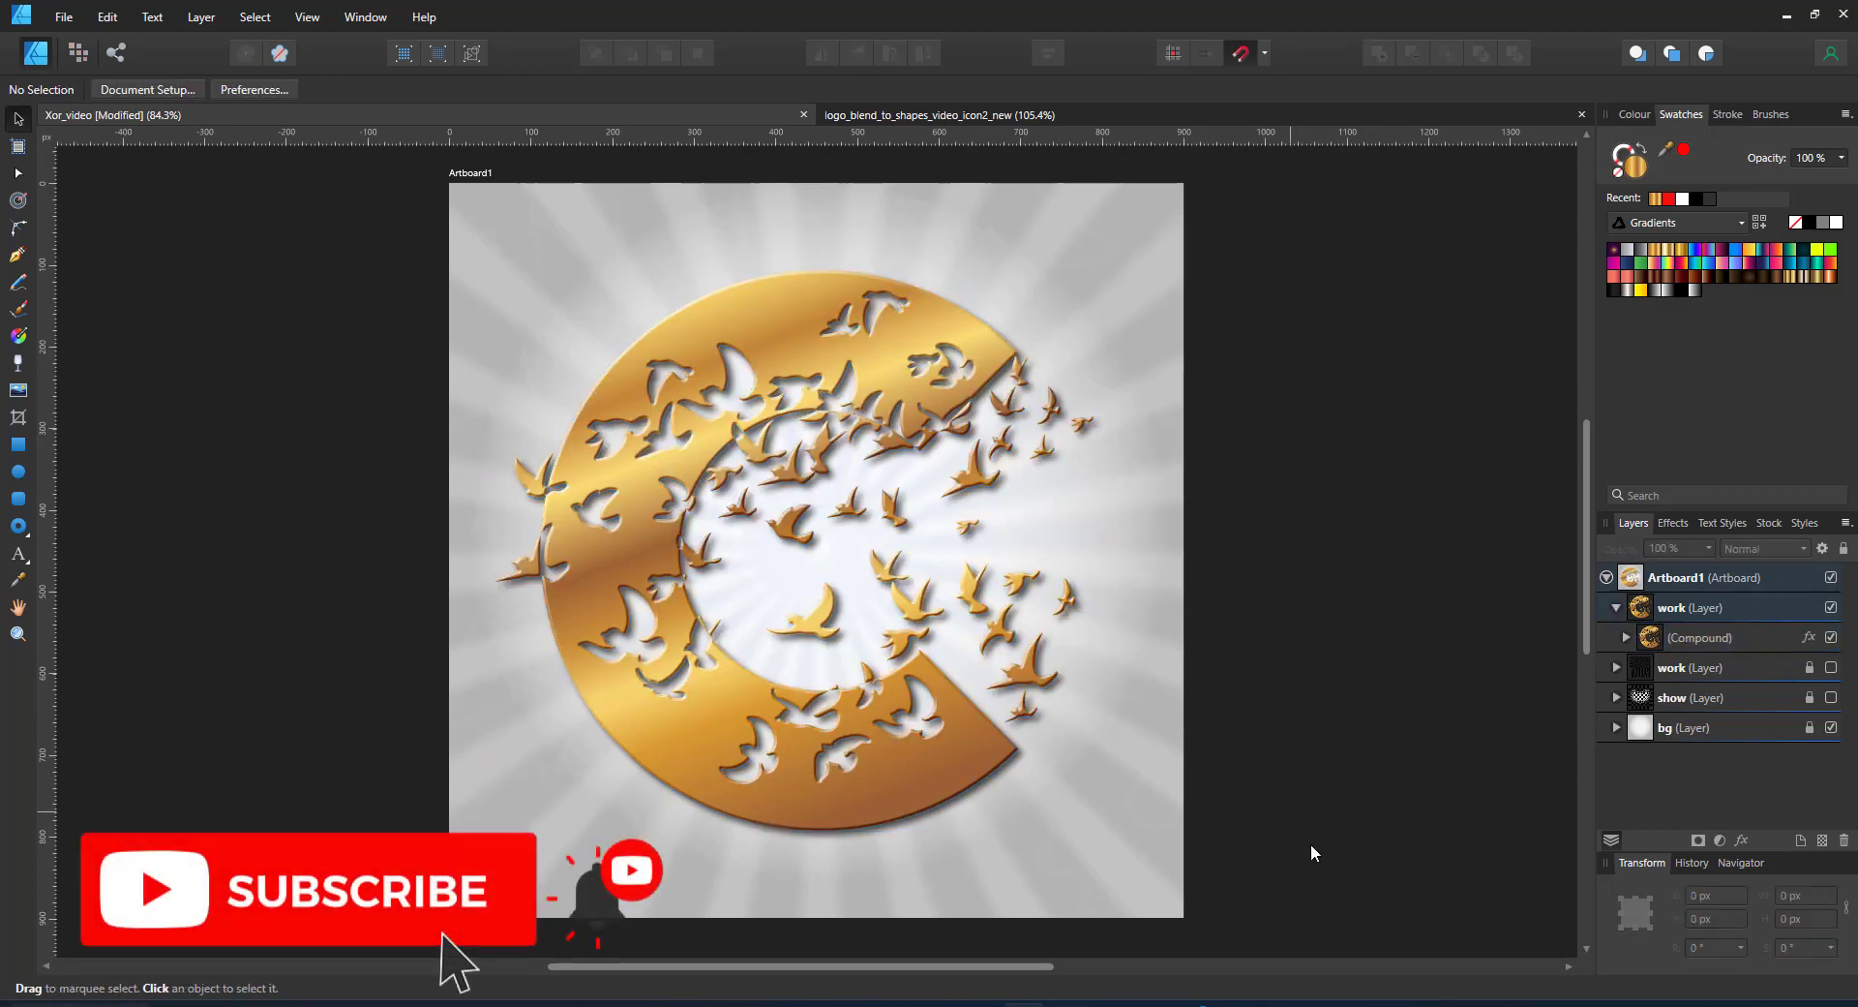